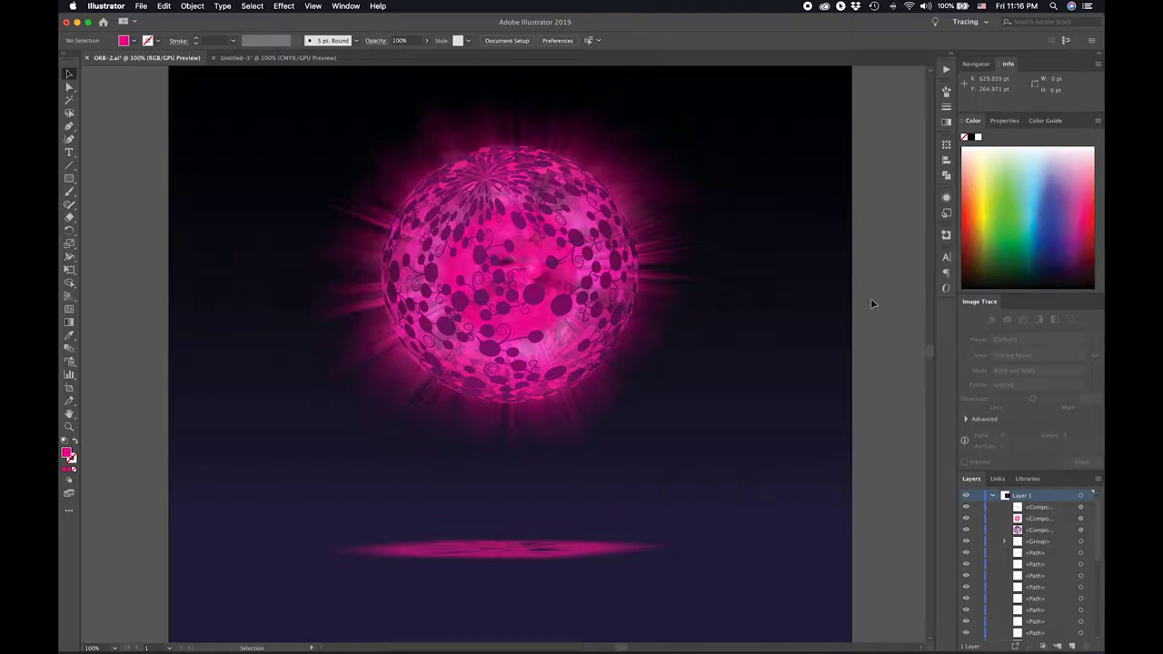
Bring up the New Document dialog showing the Letter 612 × 792 pt preset details
{"action": "left_click", "coordinate": [870, 303]}
Create a blank Letter document (Untitled-4) and switch its colour mode to RGB
{"action": "key", "text": "super+n"}
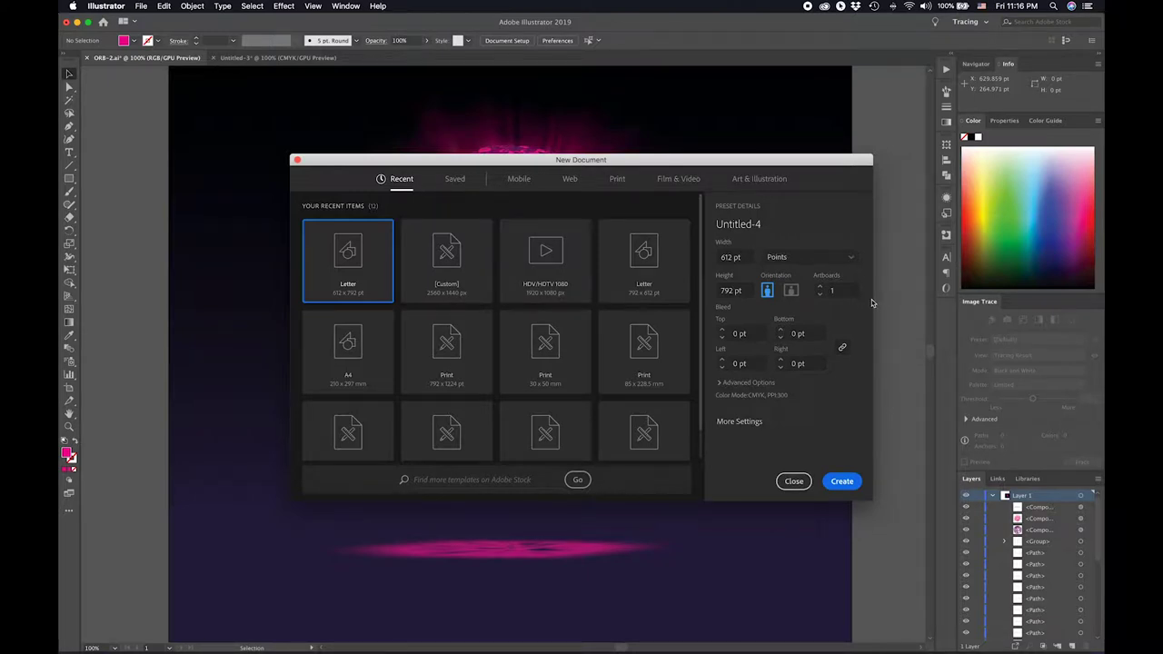
{"action": "key", "text": "Return"}
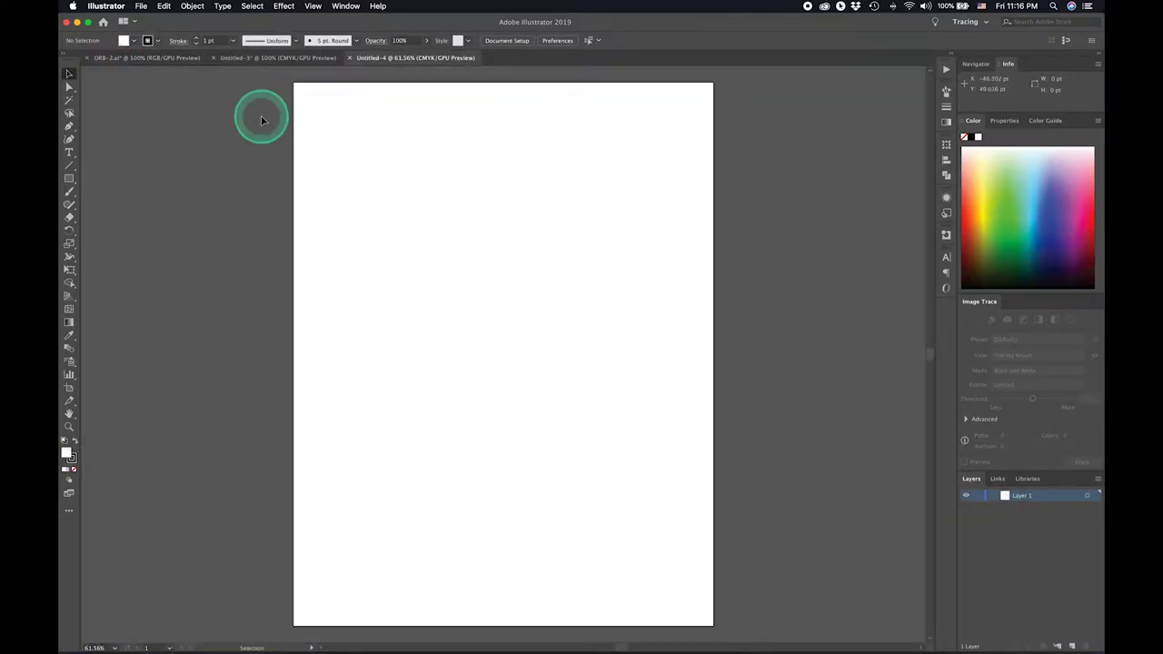
{"action": "left_click", "coordinate": [142, 7]}
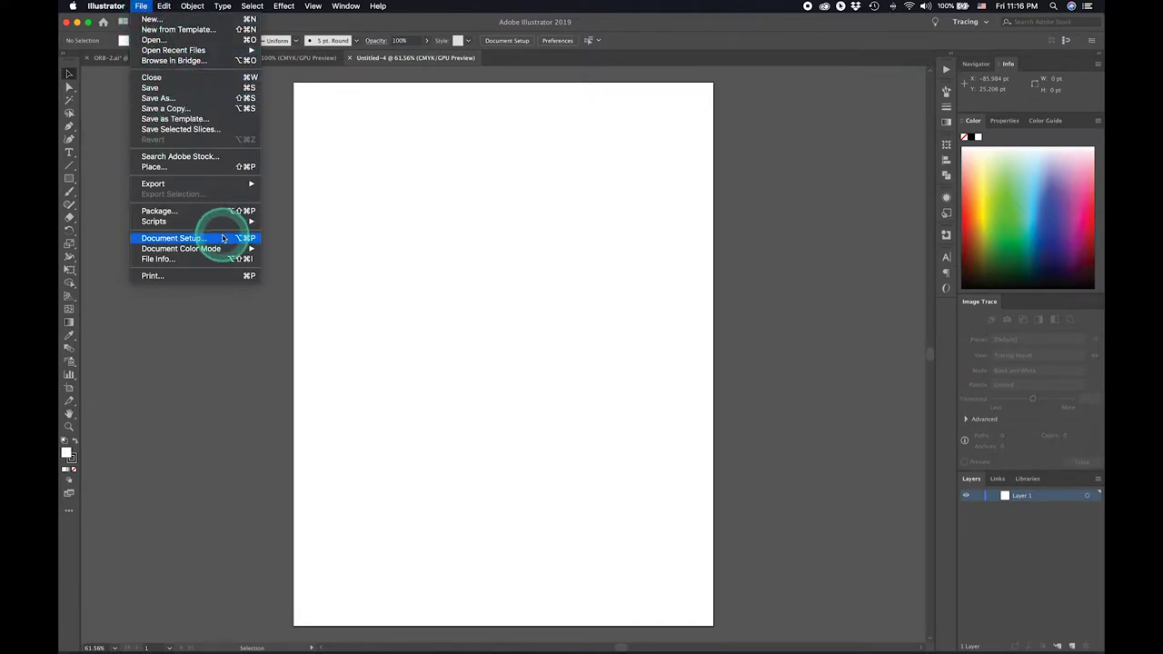
{"action": "mouse_move", "coordinate": [207, 249]}
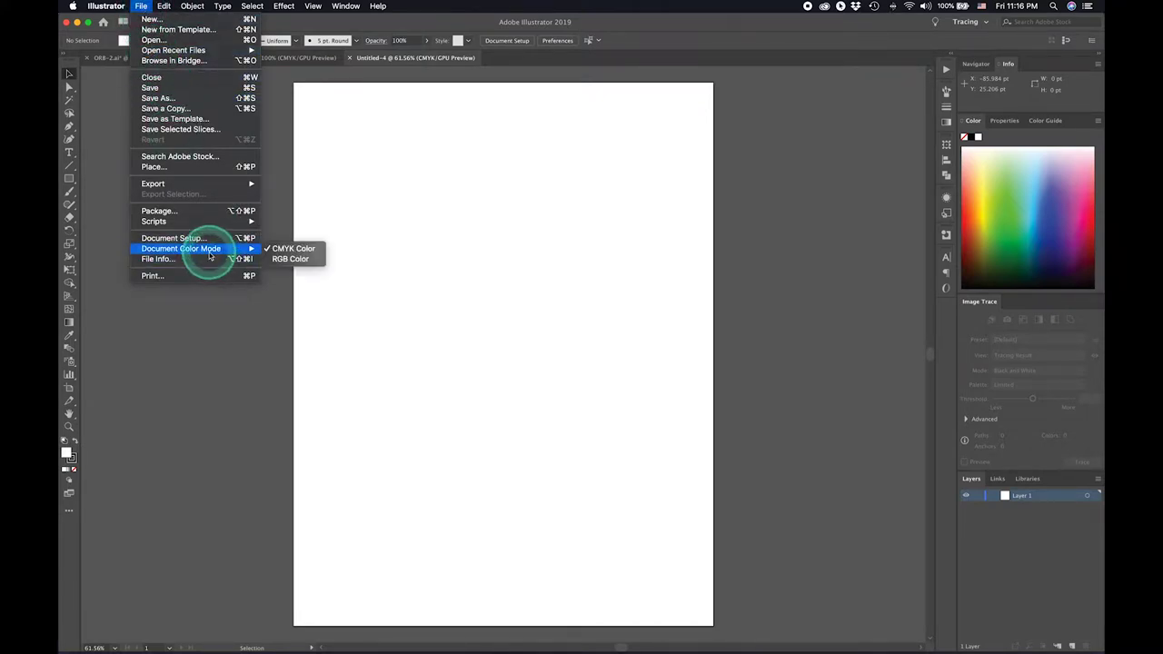
{"action": "left_click", "coordinate": [291, 259]}
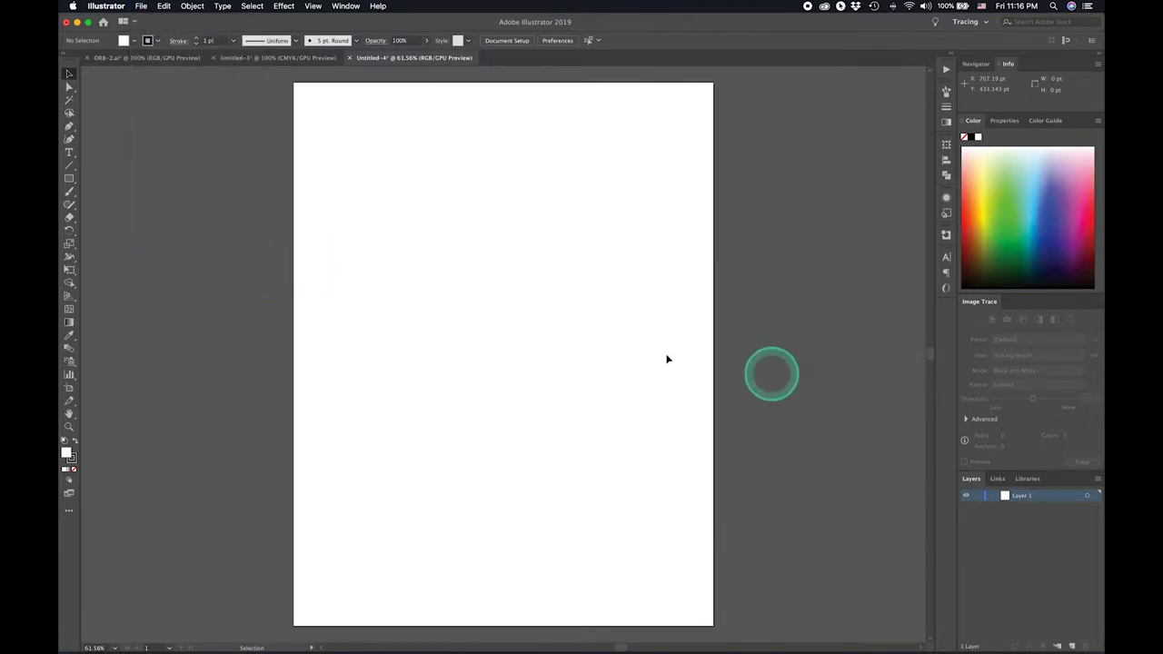
Zoom the blank artboard to 100% and shift the view to the right
{"action": "key", "text": "super+space"}
{"action": "left_click", "coordinate": [514, 305]}
{"action": "left_click", "coordinate": [511, 311]}
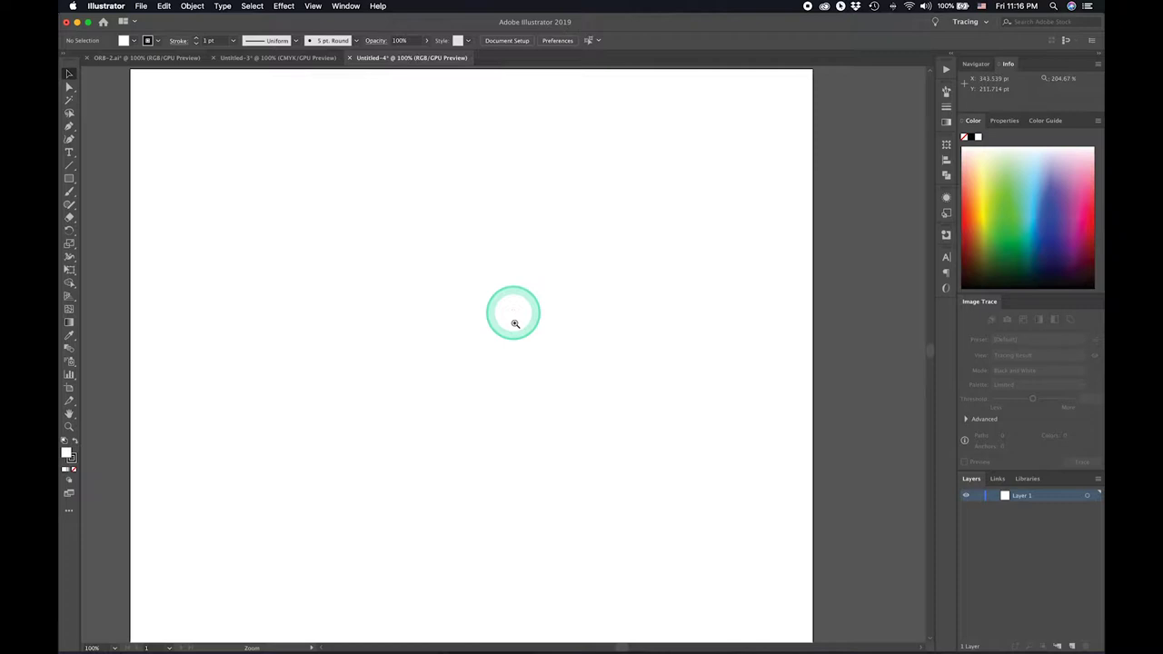
{"action": "left_click_drag", "start_coordinate": [512, 311], "coordinate": [569, 333]}
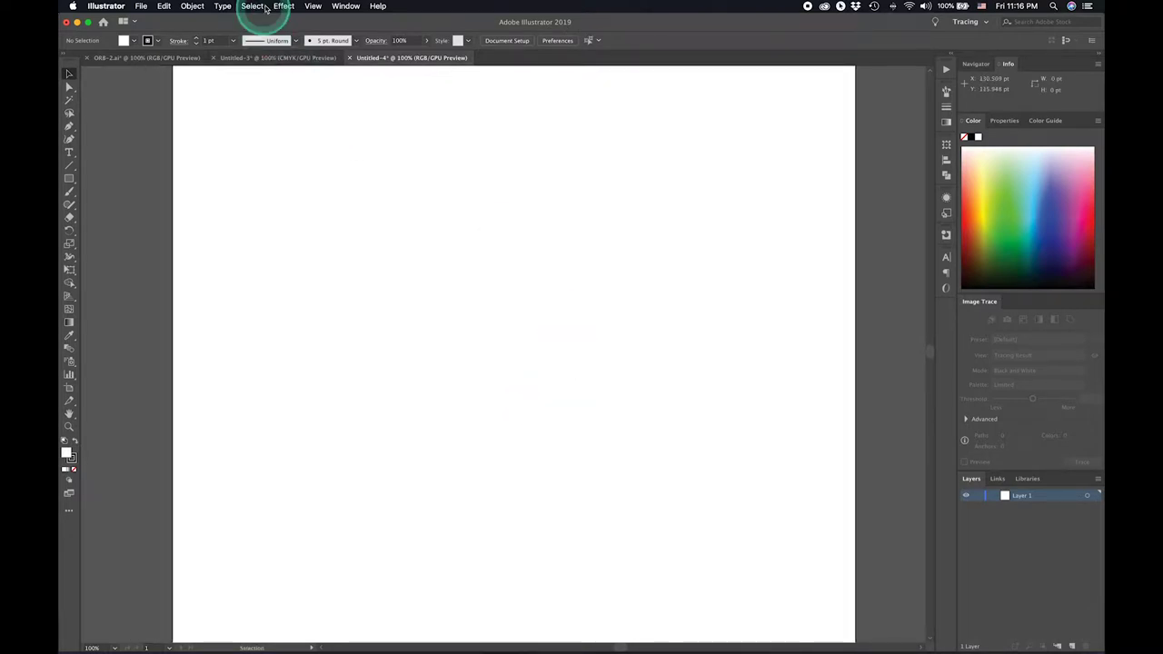
Open the Symbols panel, load the Florid Vector Pack library and pick the 02 ornament
{"action": "left_click", "coordinate": [344, 7]}
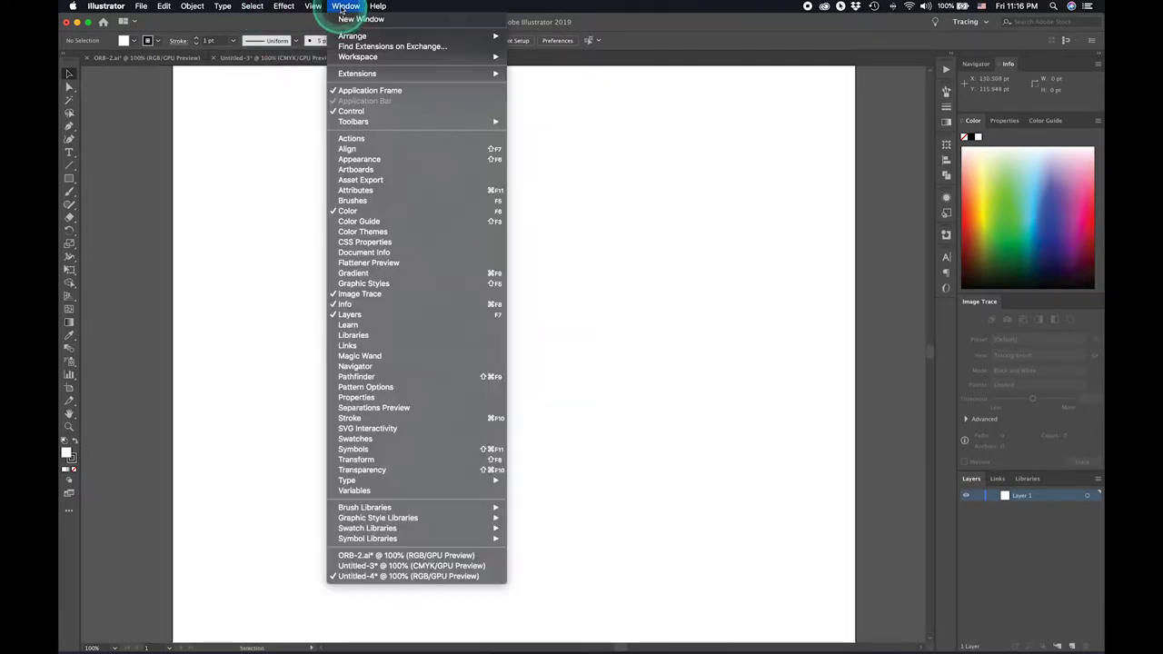
{"action": "left_click", "coordinate": [405, 450]}
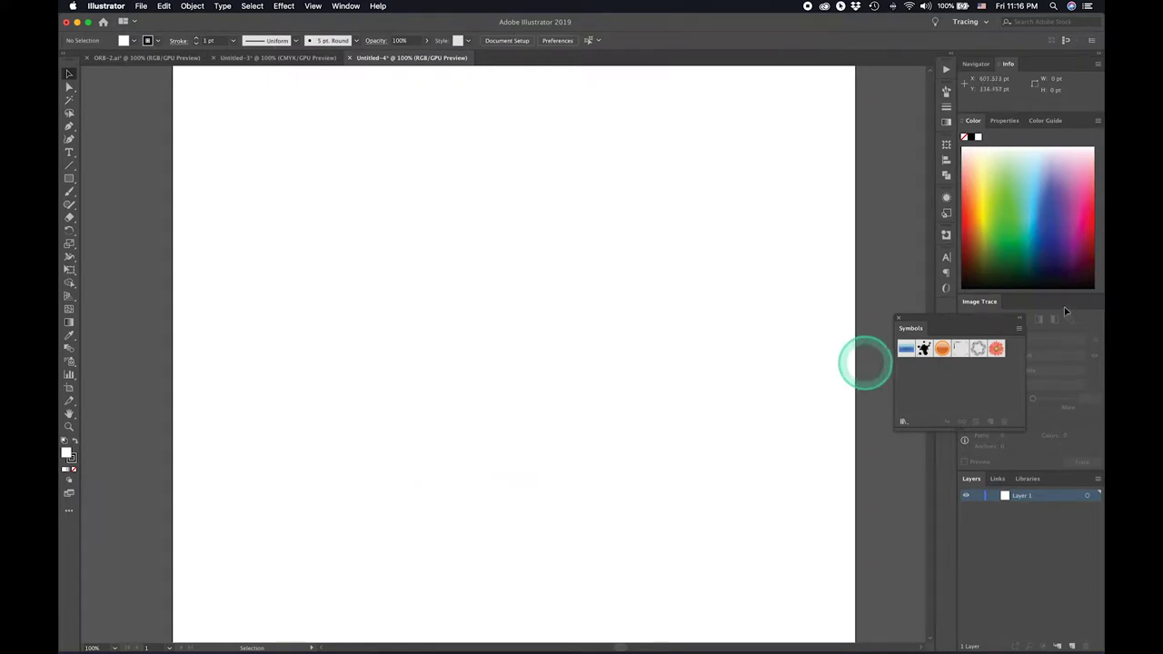
{"action": "left_click", "coordinate": [1017, 333]}
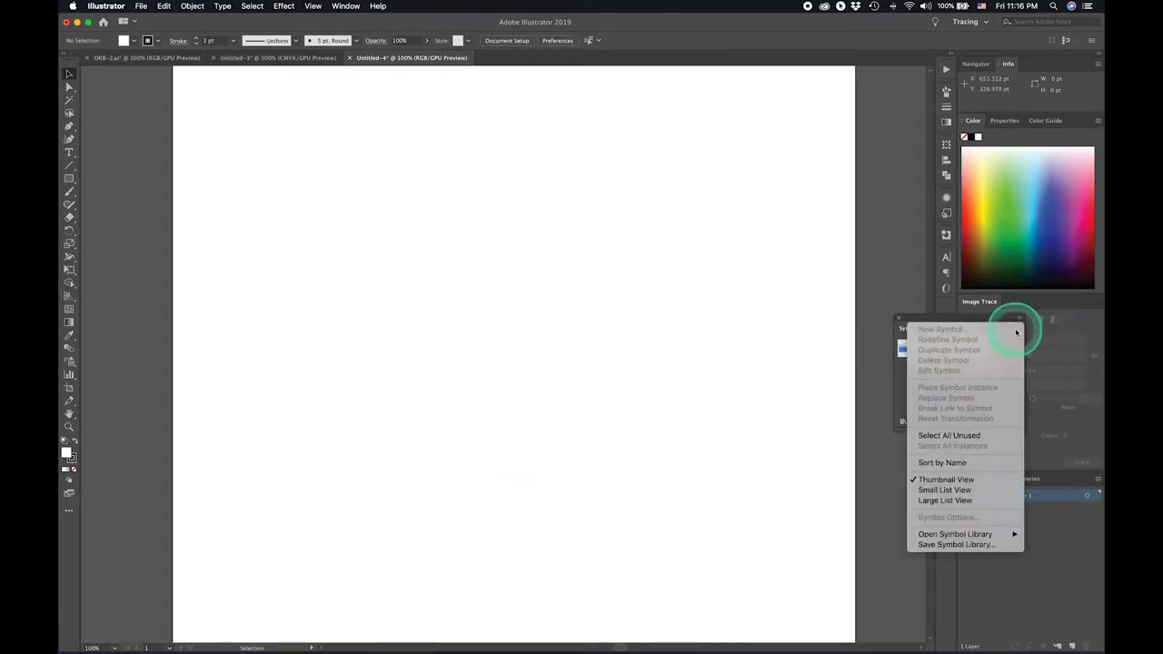
{"action": "left_click", "coordinate": [963, 534]}
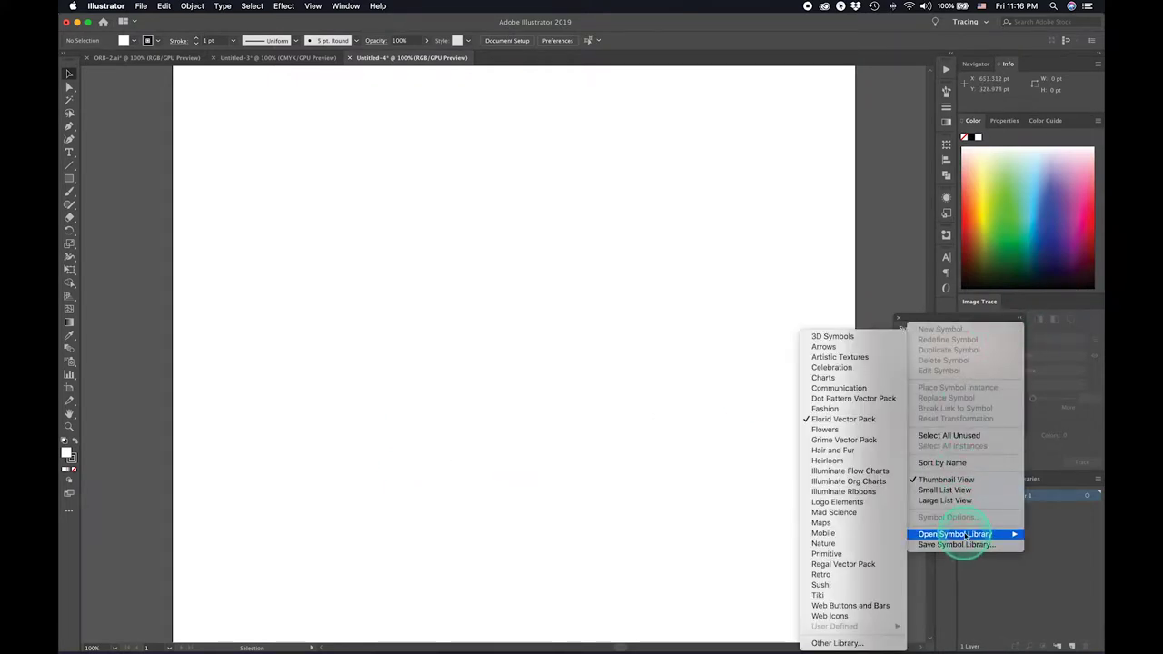
{"action": "left_click", "coordinate": [841, 425]}
{"action": "left_click", "coordinate": [583, 341]}
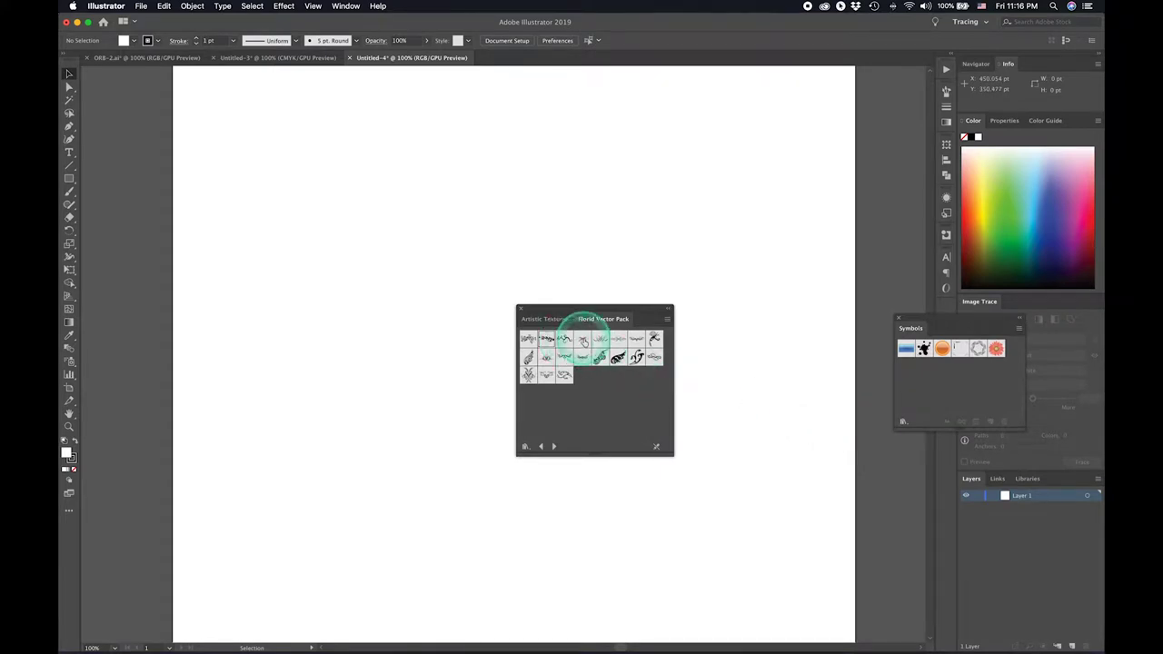
{"action": "left_click", "coordinate": [545, 336]}
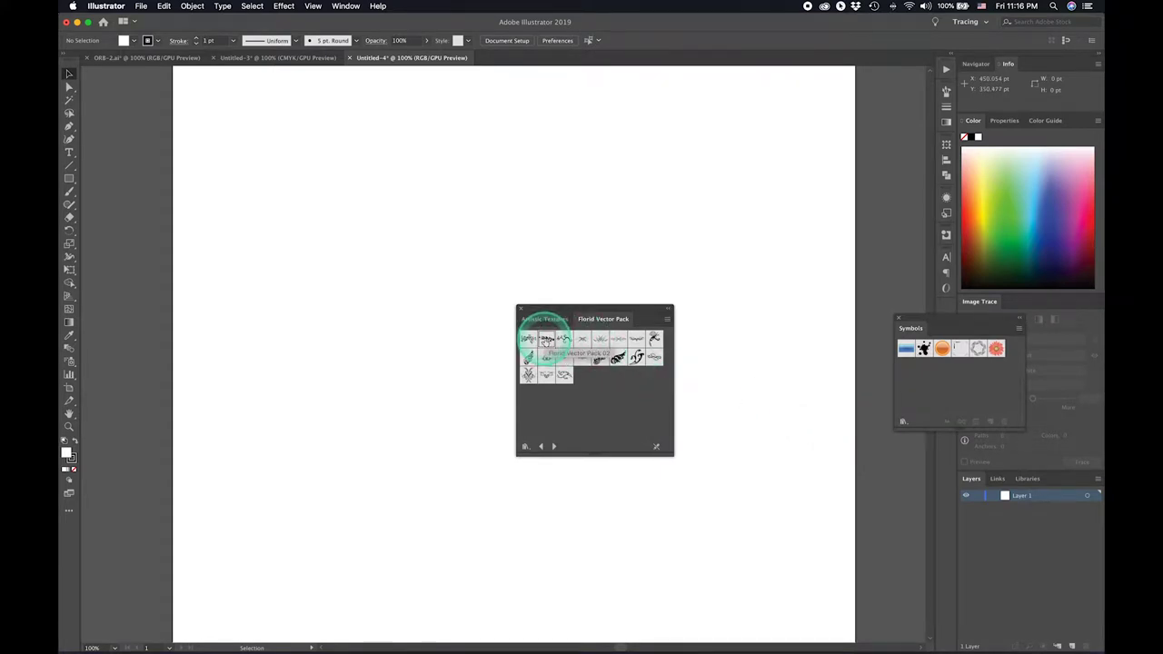
{"action": "left_click", "coordinate": [546, 340]}
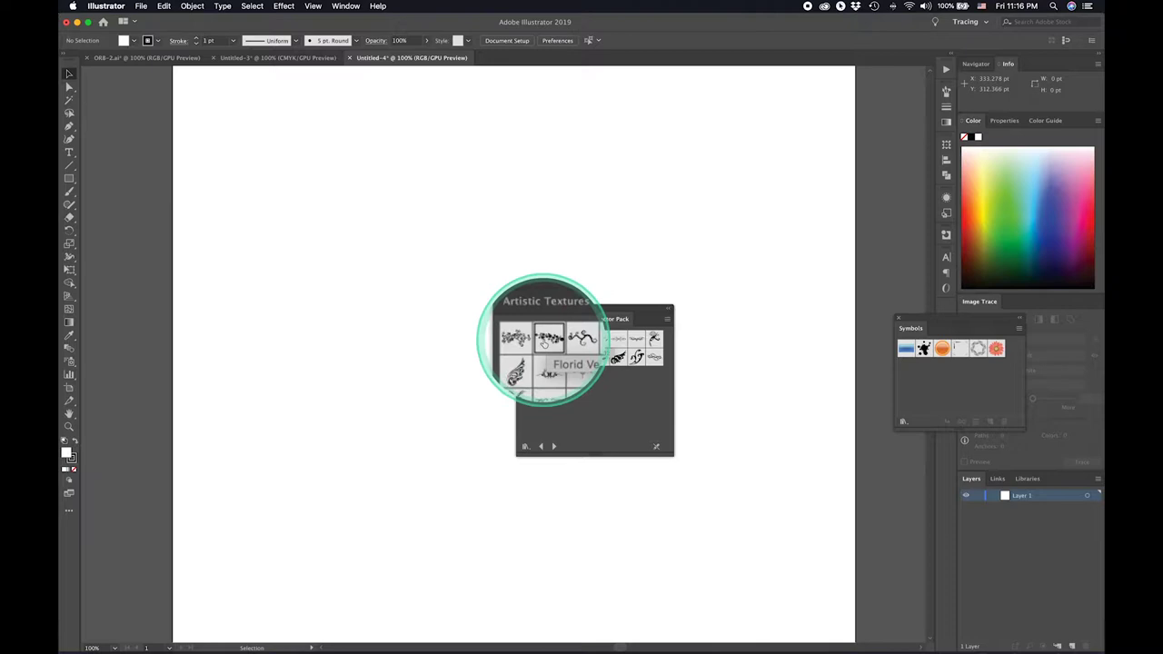
Place the Florid Vector Pack 02 ornament on the artboard and scale it down
{"action": "left_click", "coordinate": [418, 291]}
{"action": "left_click", "coordinate": [547, 318]}
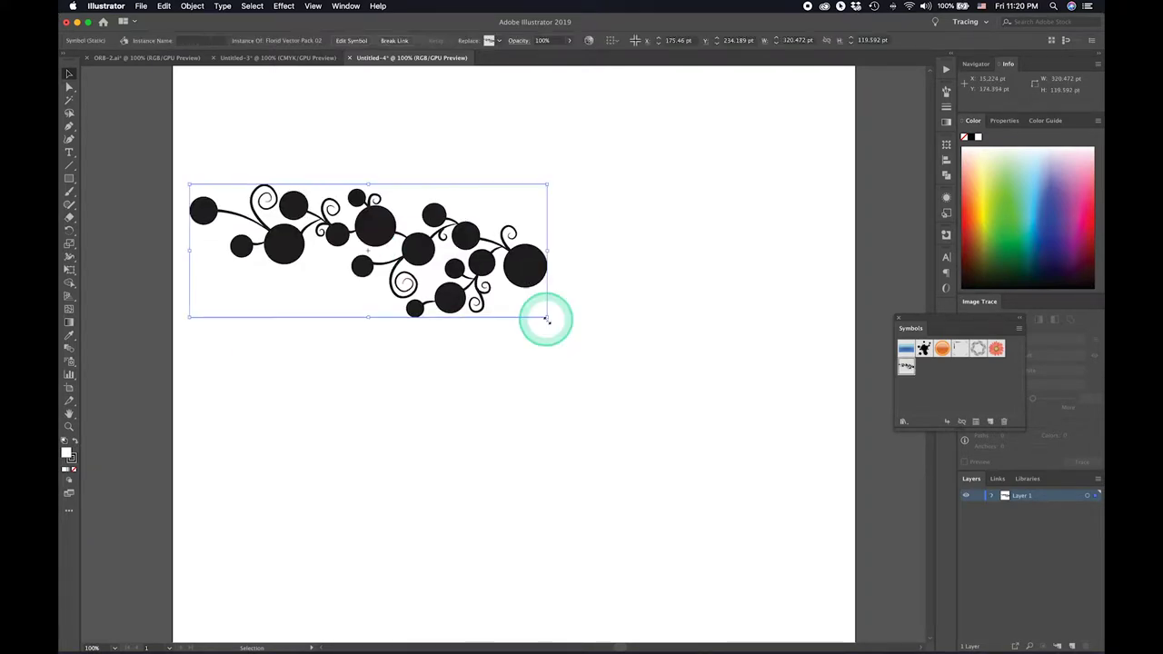
{"action": "left_click_drag", "start_coordinate": [547, 318], "coordinate": [379, 254]}
Duplicate the ornament rightward into a continuous four-copy row and select the row
{"action": "left_click", "coordinate": [237, 224]}
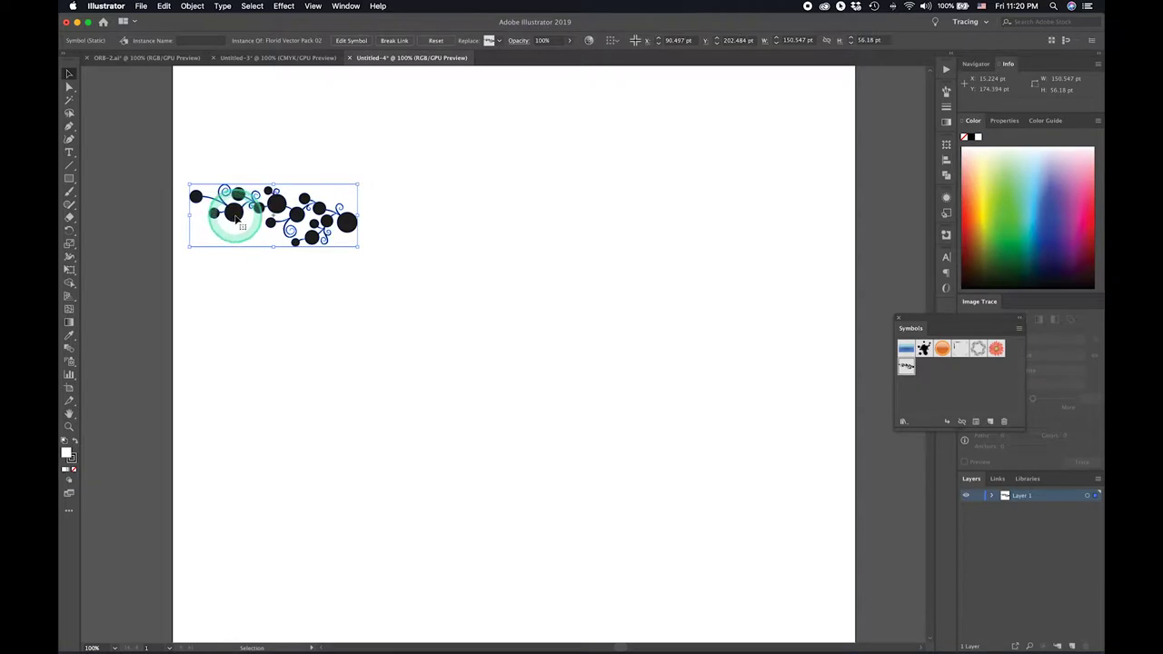
{"action": "left_click_drag", "start_coordinate": [234, 216], "coordinate": [382, 219]}
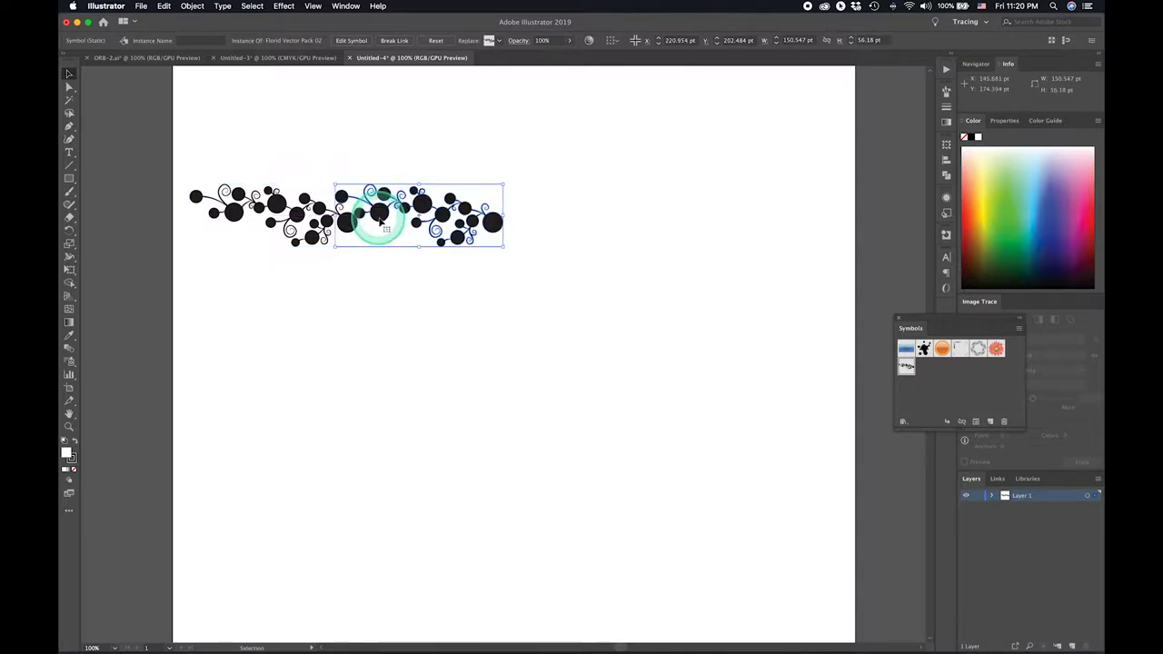
{"action": "left_click_drag", "start_coordinate": [219, 146], "coordinate": [787, 224]}
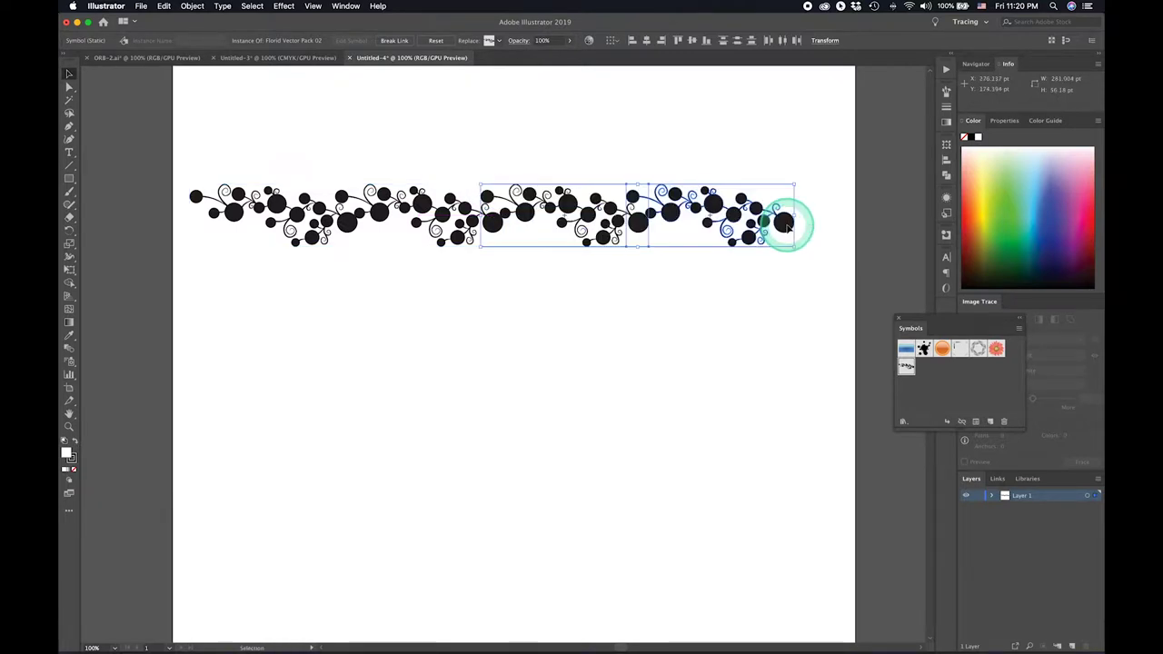
{"action": "left_click_drag", "start_coordinate": [486, 259], "coordinate": [814, 324]}
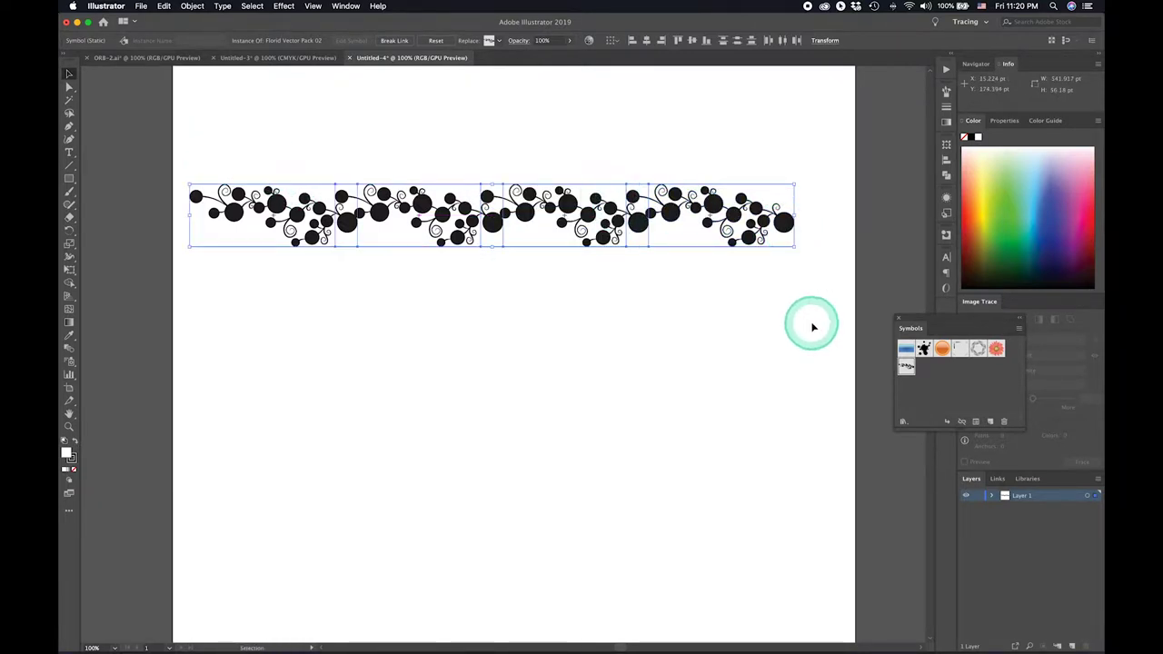
Copy the ornament row straight down repeatedly to build six stacked rows, then select all
{"action": "left_click", "coordinate": [784, 225]}
{"action": "left_click_drag", "start_coordinate": [784, 225], "coordinate": [796, 272]}
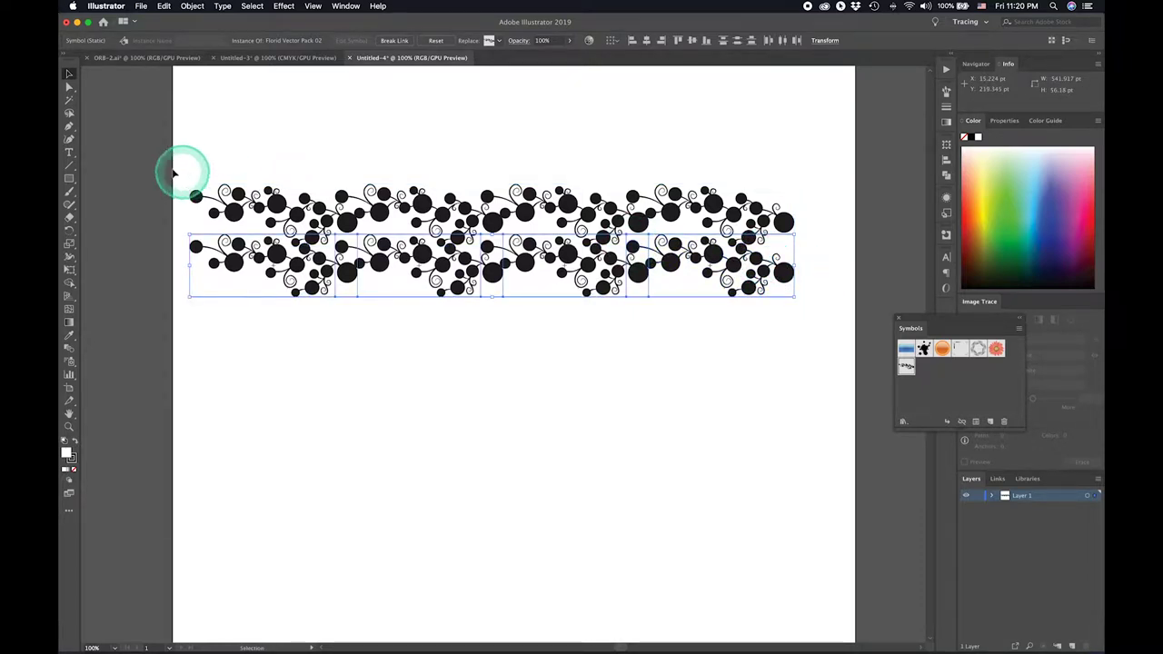
{"action": "key", "text": "super+a"}
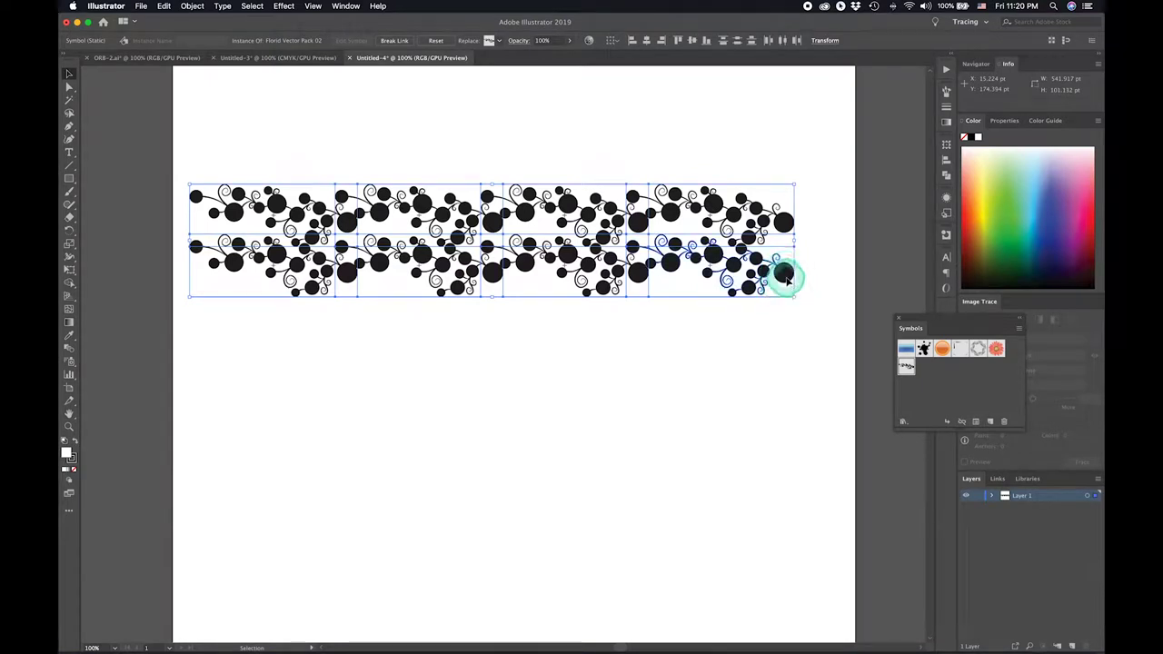
{"action": "left_click_drag", "start_coordinate": [795, 275], "coordinate": [792, 380]}
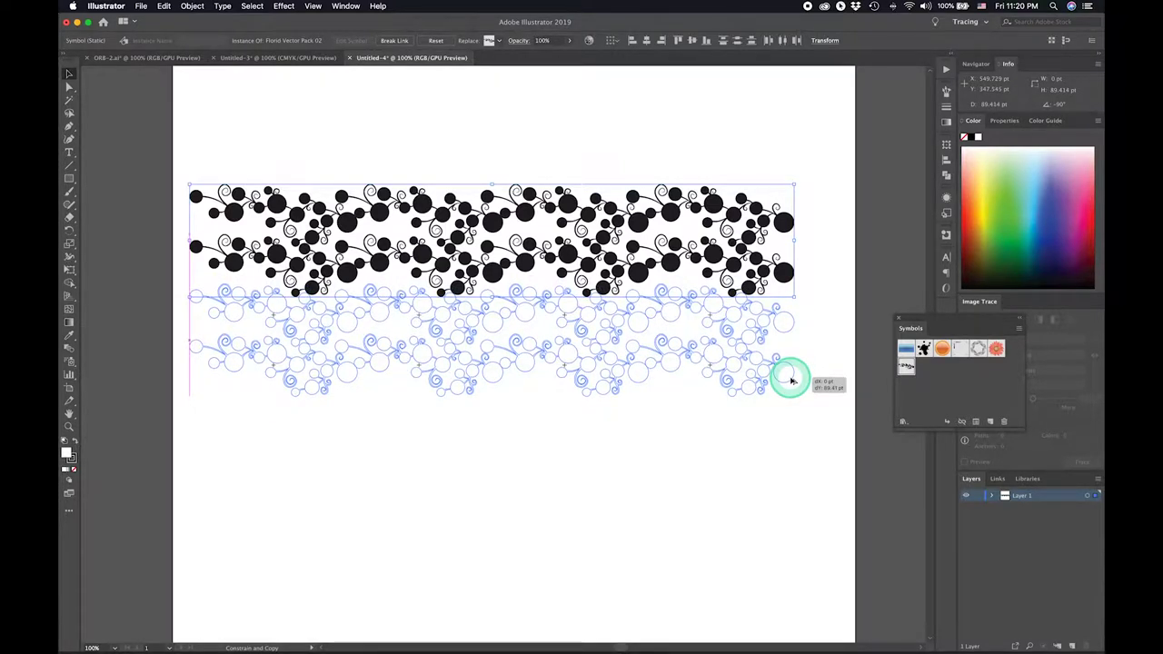
{"action": "left_click_drag", "start_coordinate": [791, 381], "coordinate": [791, 382]}
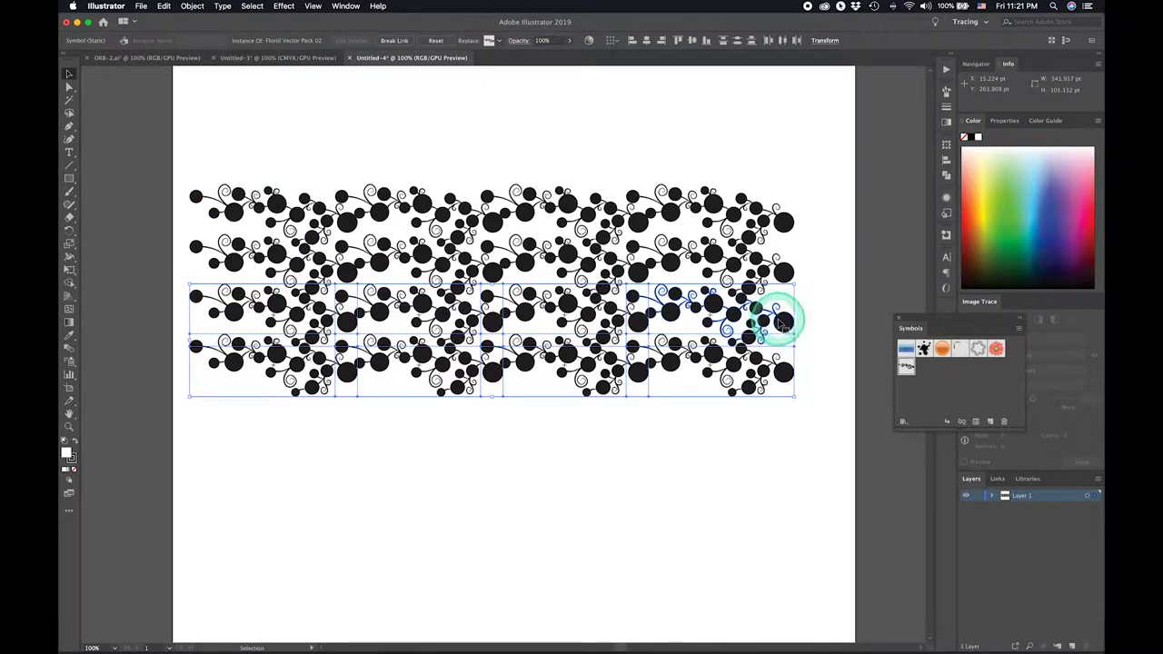
{"action": "left_click_drag", "start_coordinate": [782, 323], "coordinate": [793, 421]}
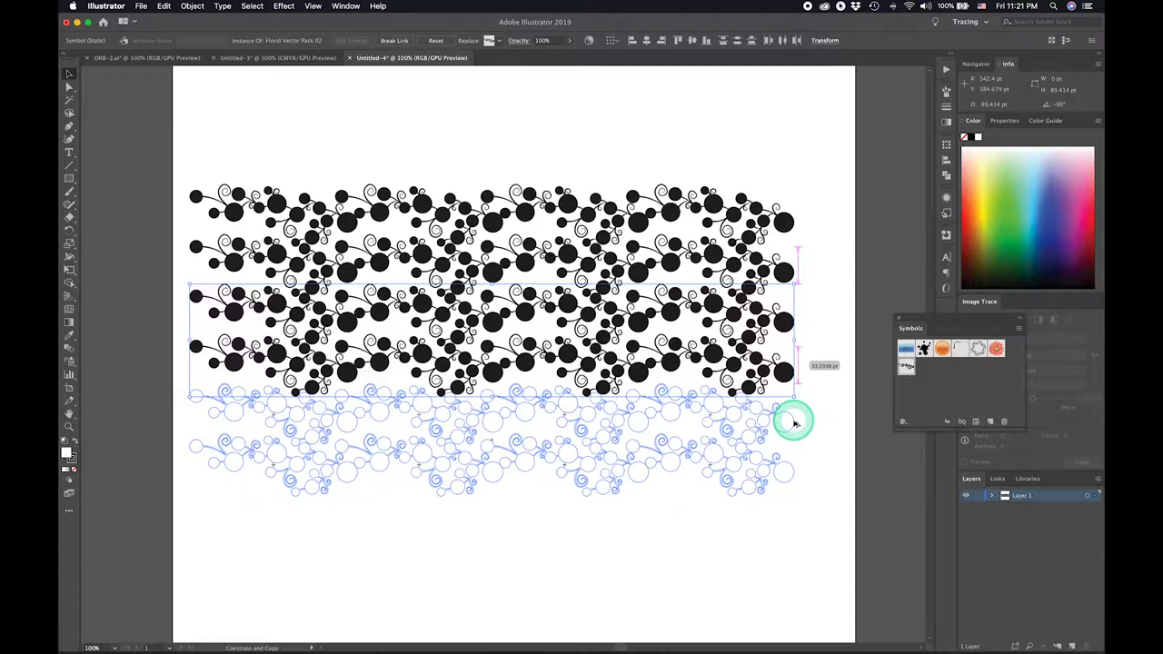
{"action": "left_click_drag", "start_coordinate": [795, 423], "coordinate": [794, 423]}
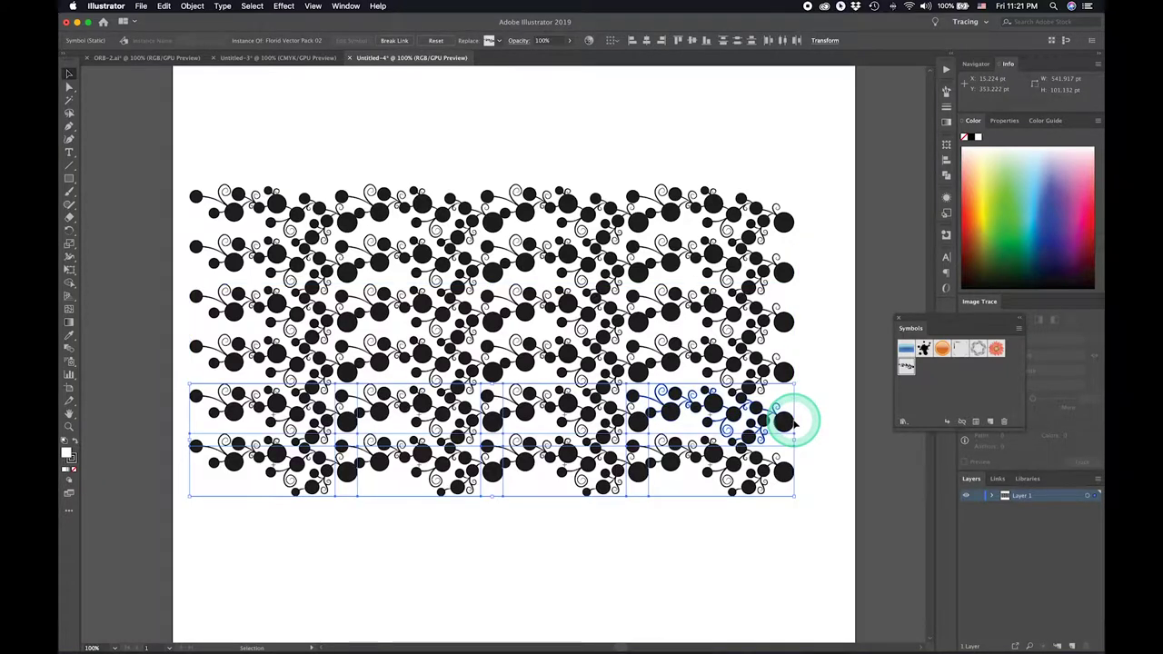
{"action": "key", "text": "super+a"}
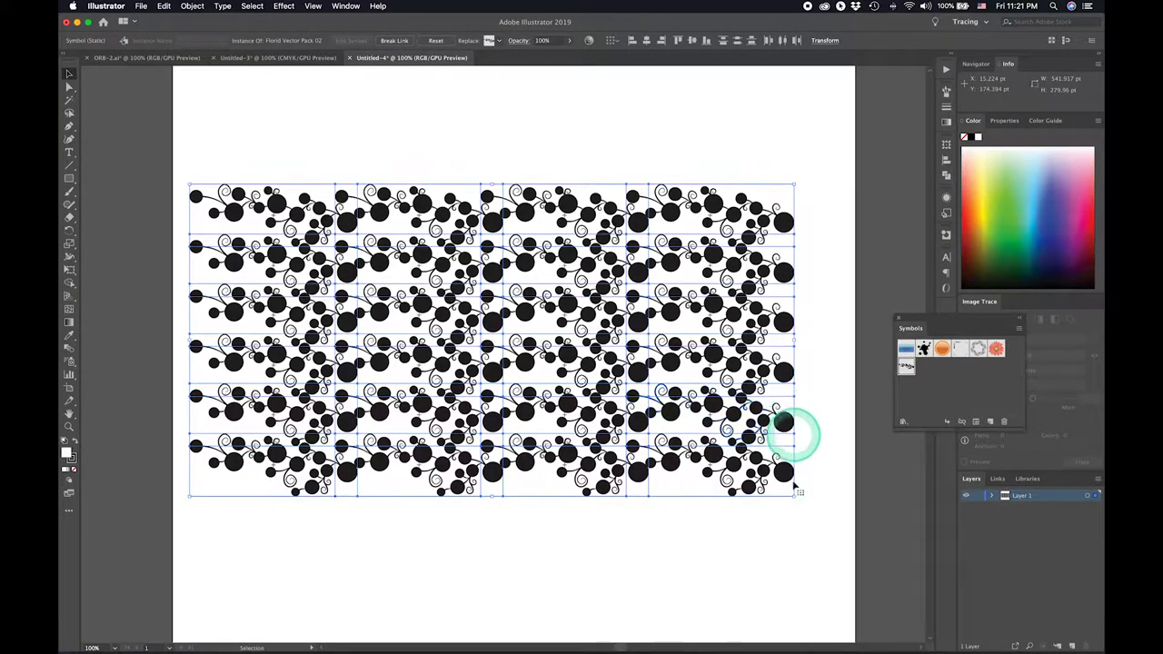
Scale the six-row block down, copy it to the right into a ~510 pt band, and select everything
{"action": "left_click_drag", "start_coordinate": [794, 496], "coordinate": [520, 330]}
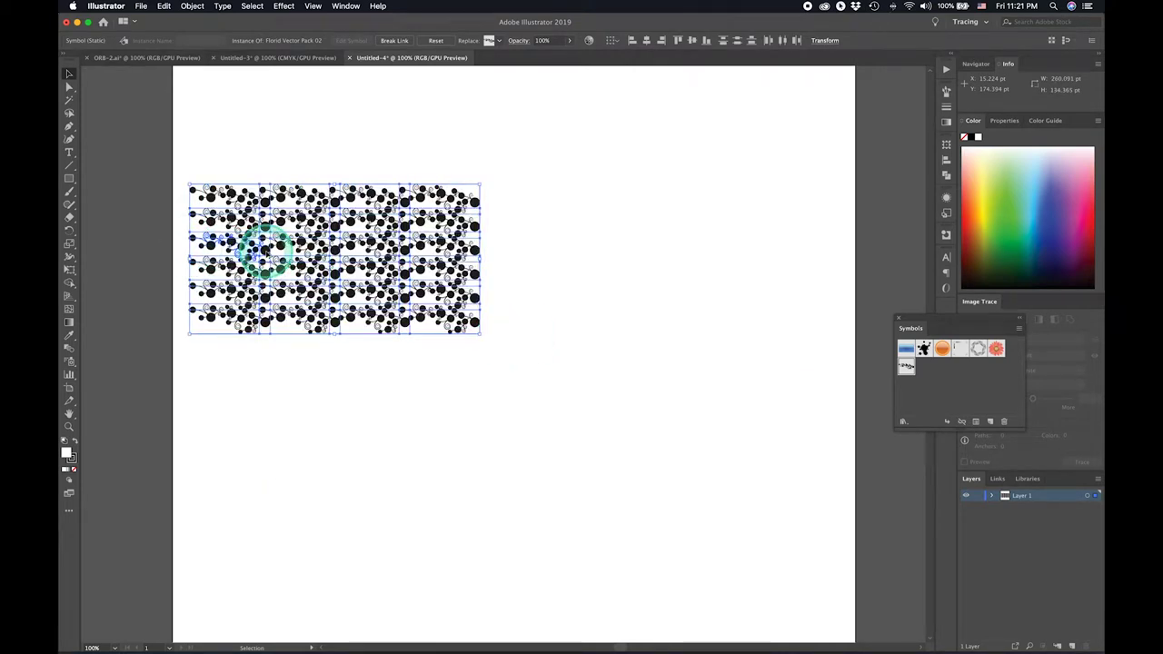
{"action": "left_click_drag", "start_coordinate": [266, 250], "coordinate": [535, 262]}
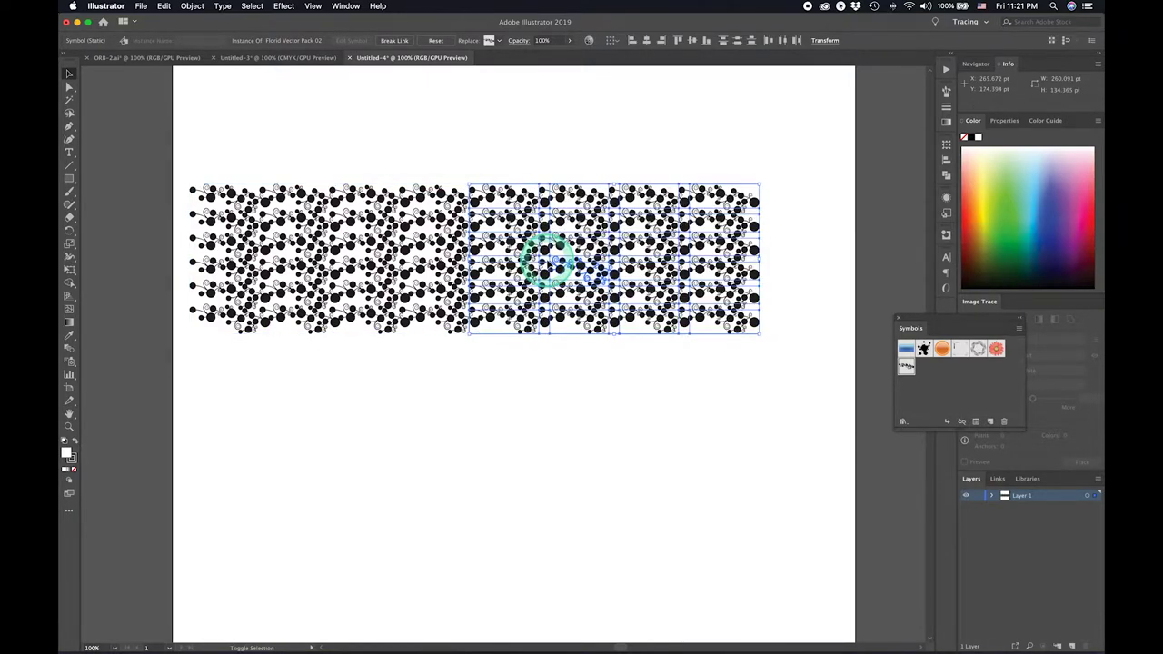
{"action": "left_click", "coordinate": [352, 154]}
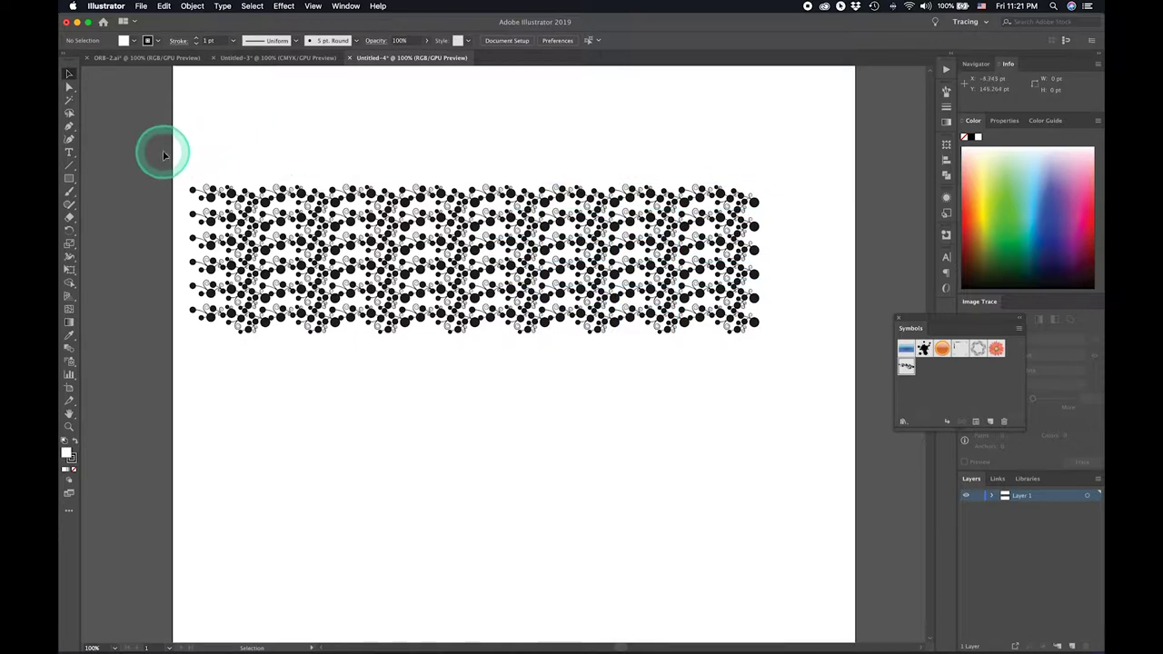
{"action": "left_click_drag", "start_coordinate": [163, 155], "coordinate": [804, 387]}
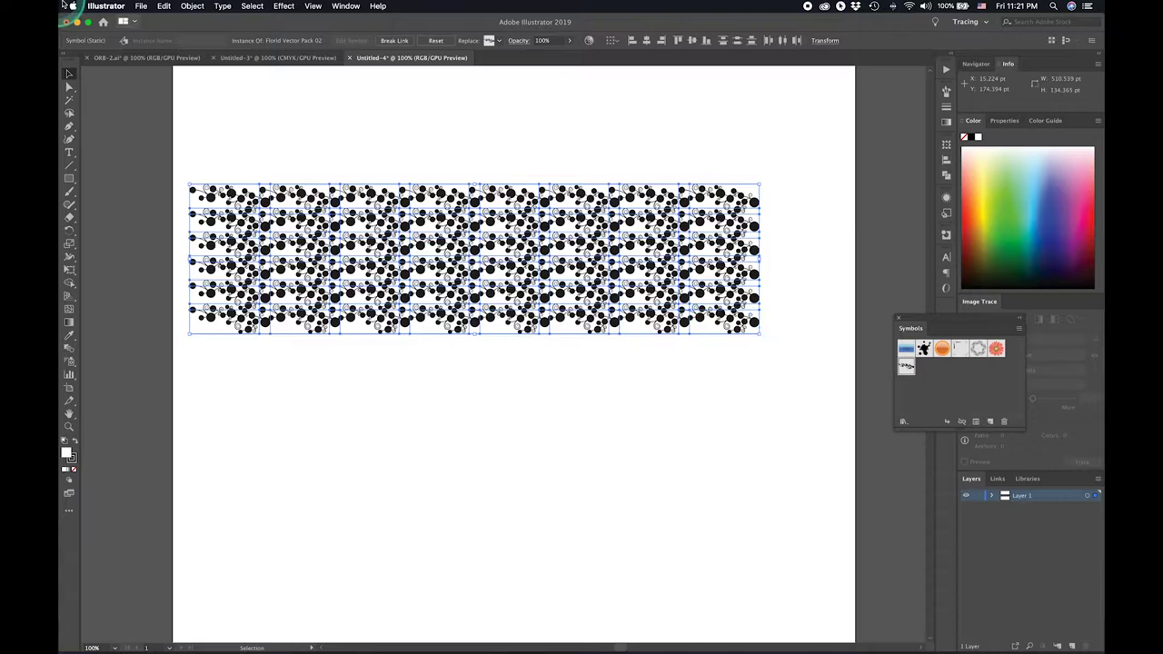
Expand the floral pattern into paths and fill it orange
{"action": "left_click", "coordinate": [186, 7]}
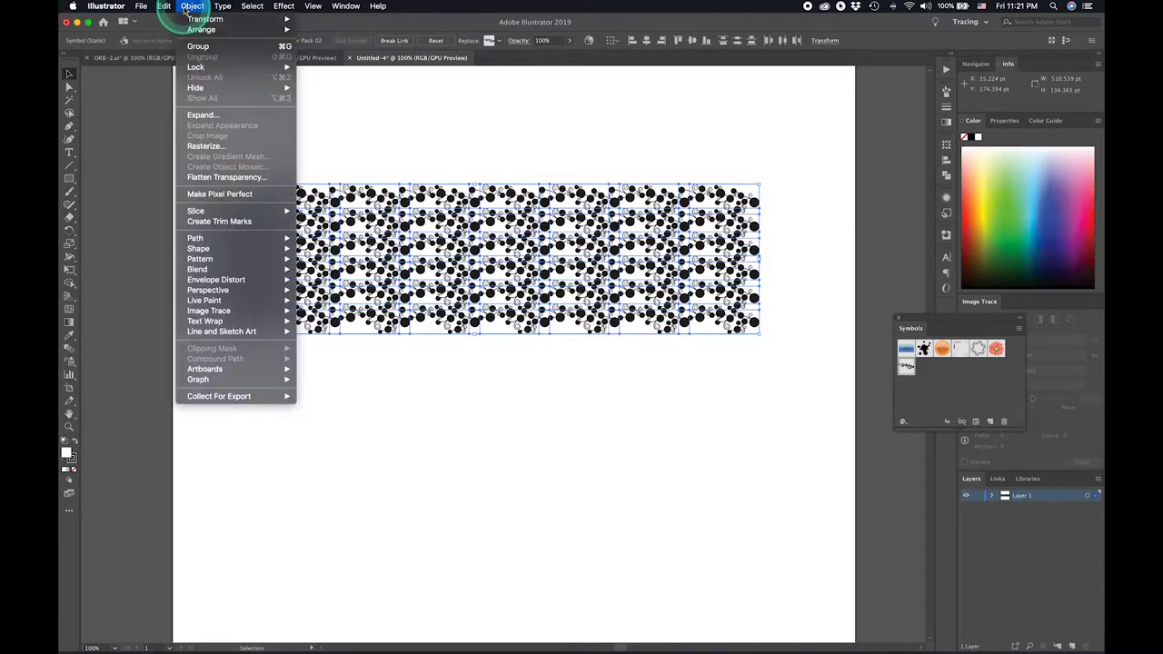
{"action": "mouse_move", "coordinate": [222, 7]}
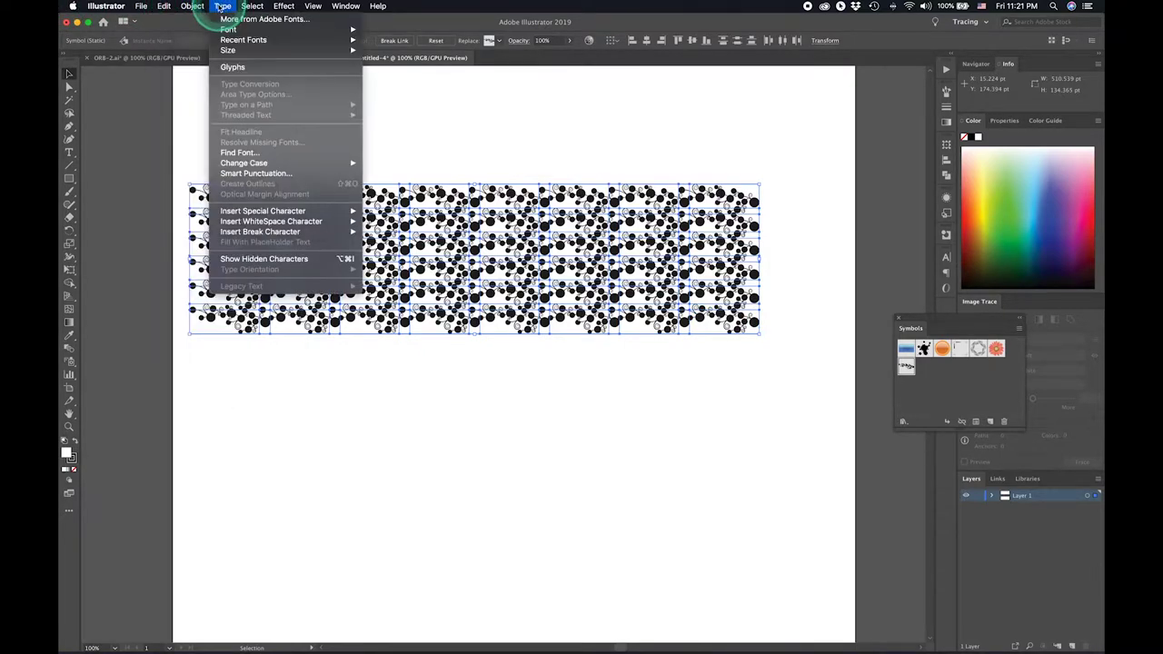
{"action": "left_click", "coordinate": [232, 116]}
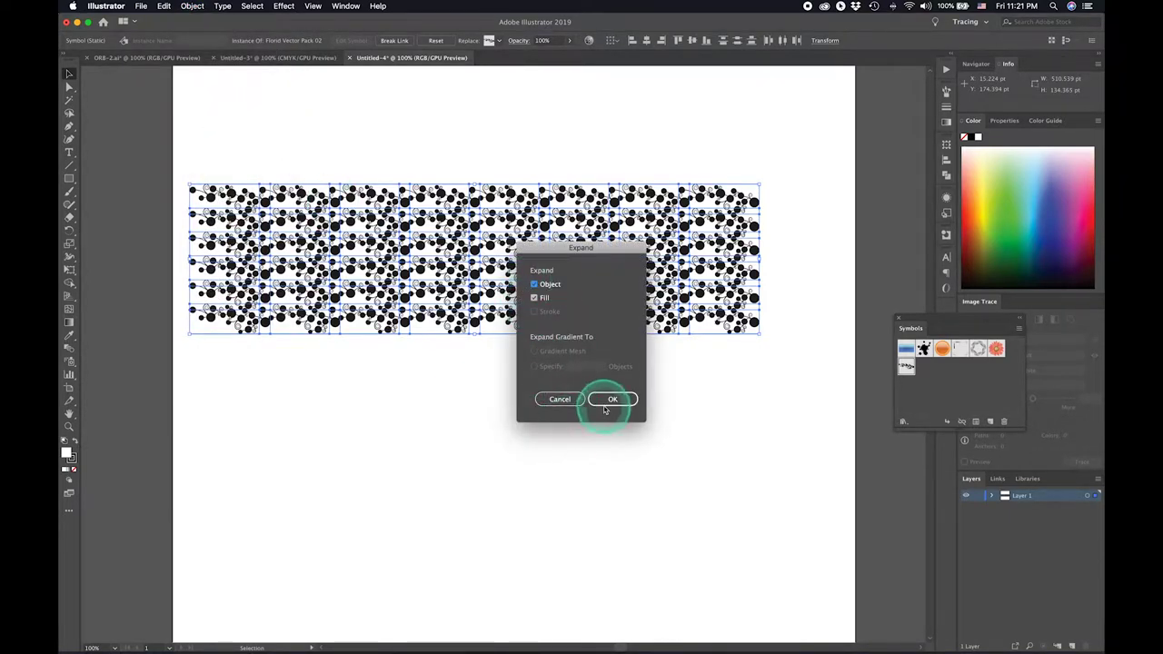
{"action": "left_click", "coordinate": [611, 400]}
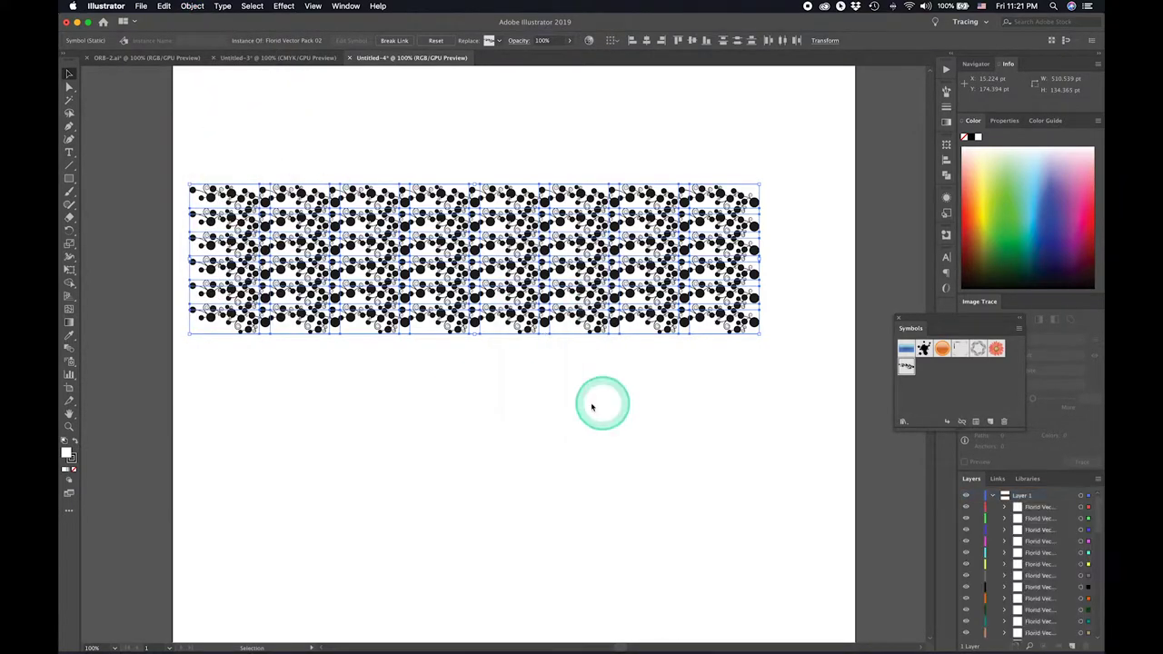
{"action": "left_click", "coordinate": [980, 196]}
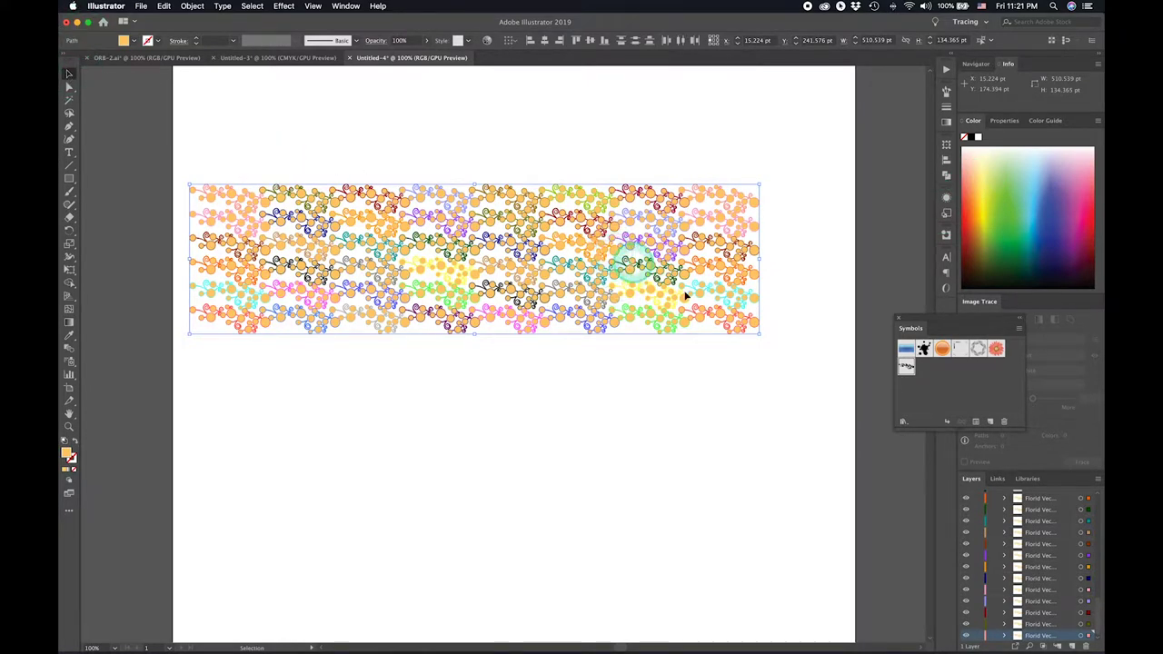
Save the orange band as New Symbol and delete the instance from the artboard
{"action": "left_click_drag", "start_coordinate": [686, 296], "coordinate": [955, 376]}
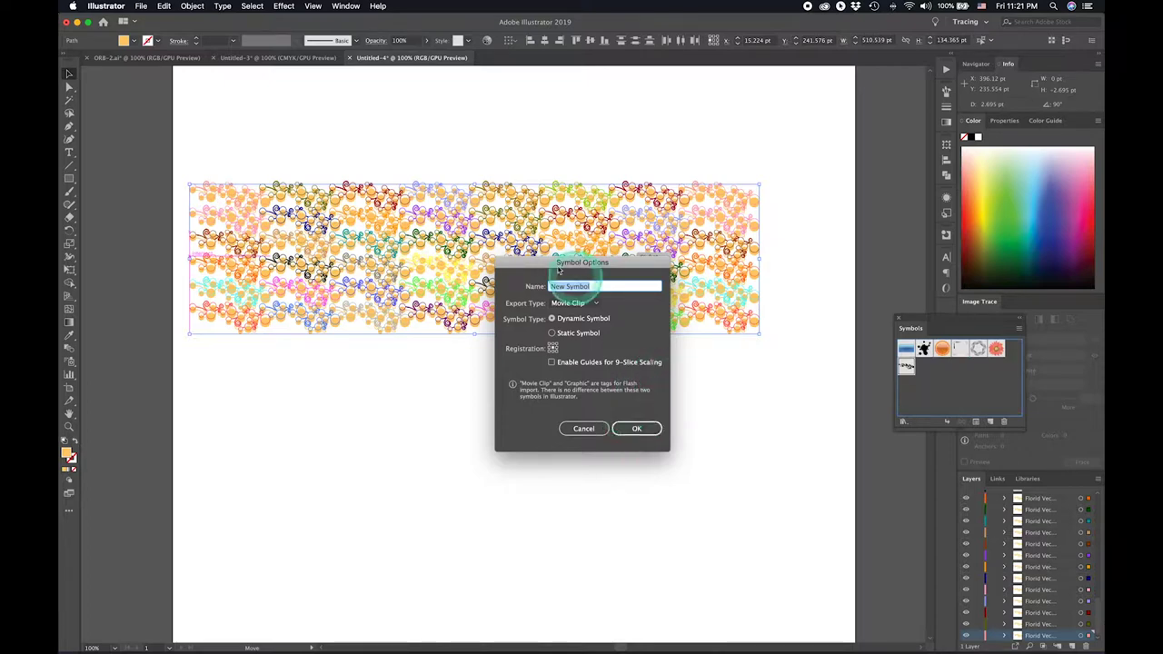
{"action": "left_click", "coordinate": [636, 427]}
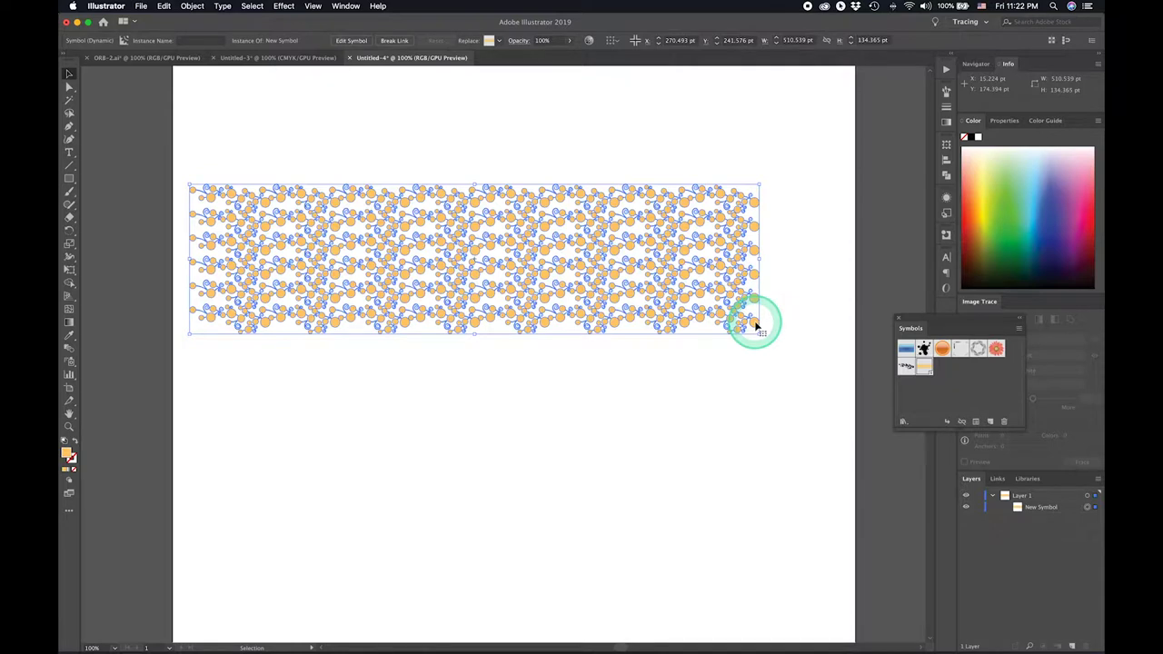
{"action": "key", "text": "Delete"}
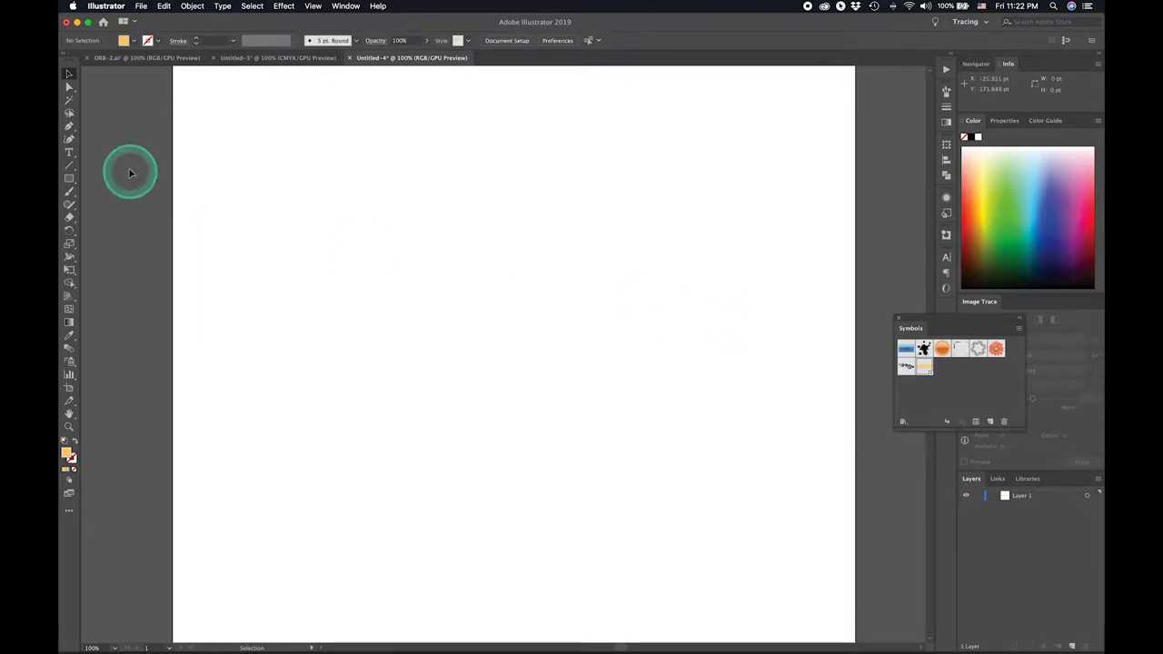
Draw a 290 pt orange circle at the page centre and delete its left anchor to leave the right half
{"action": "left_click", "coordinate": [69, 178]}
{"action": "left_click_drag", "start_coordinate": [69, 178], "coordinate": [95, 203]}
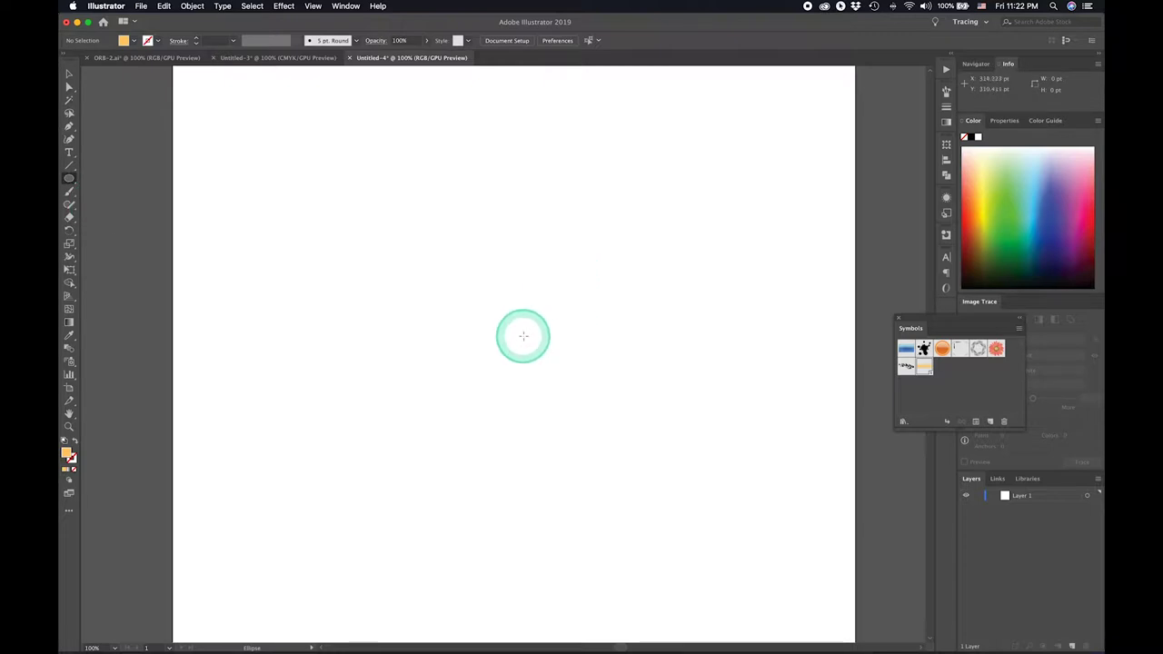
{"action": "left_click_drag", "start_coordinate": [524, 335], "coordinate": [684, 461]}
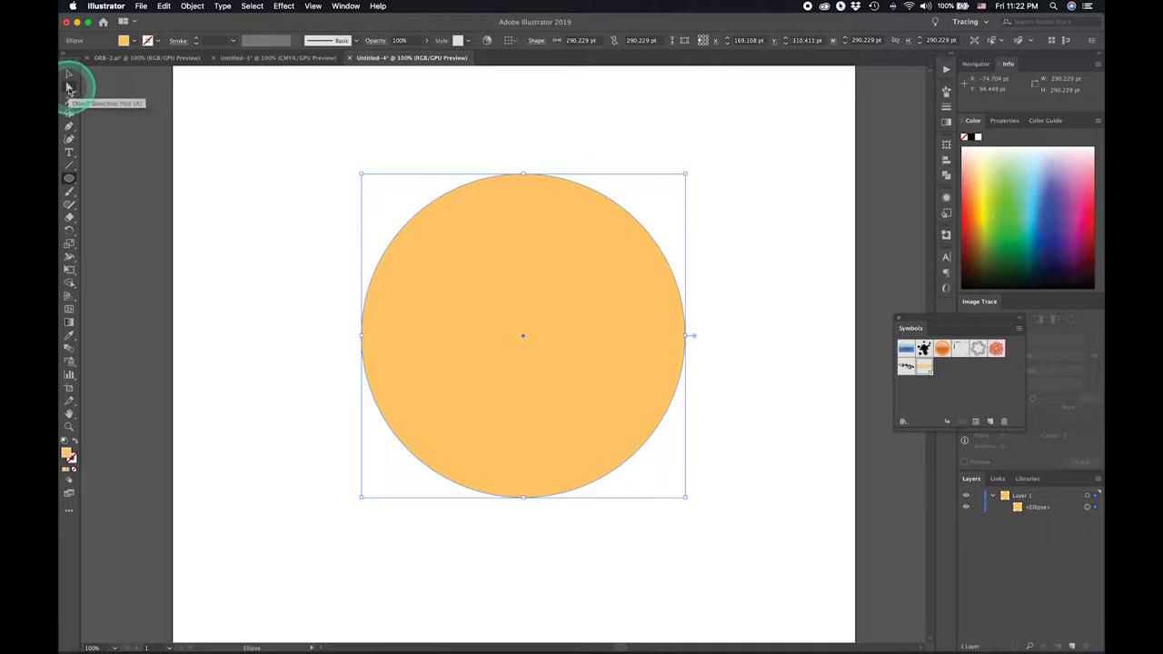
{"action": "left_click", "coordinate": [68, 88]}
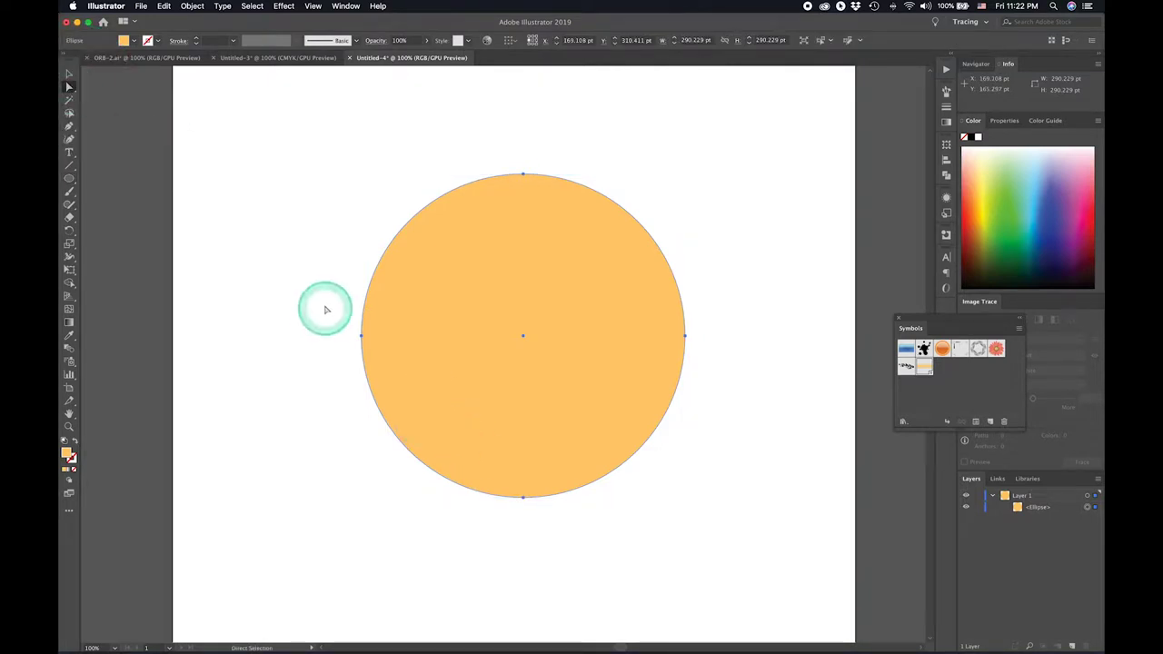
{"action": "left_click_drag", "start_coordinate": [345, 324], "coordinate": [393, 364]}
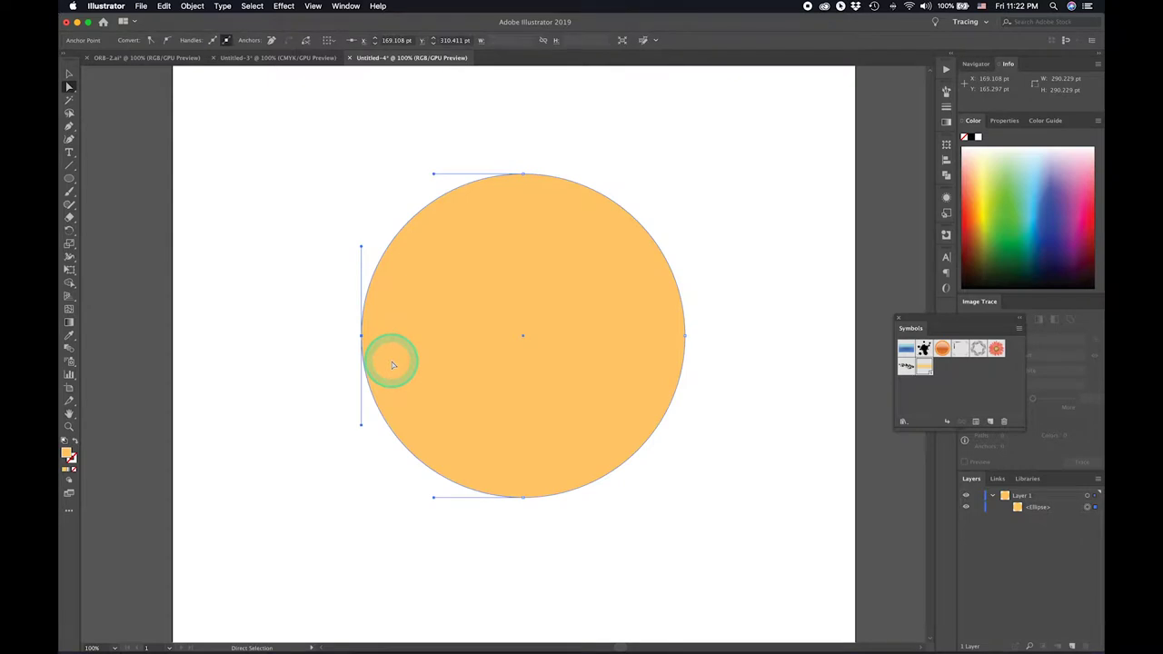
{"action": "key", "text": "Delete"}
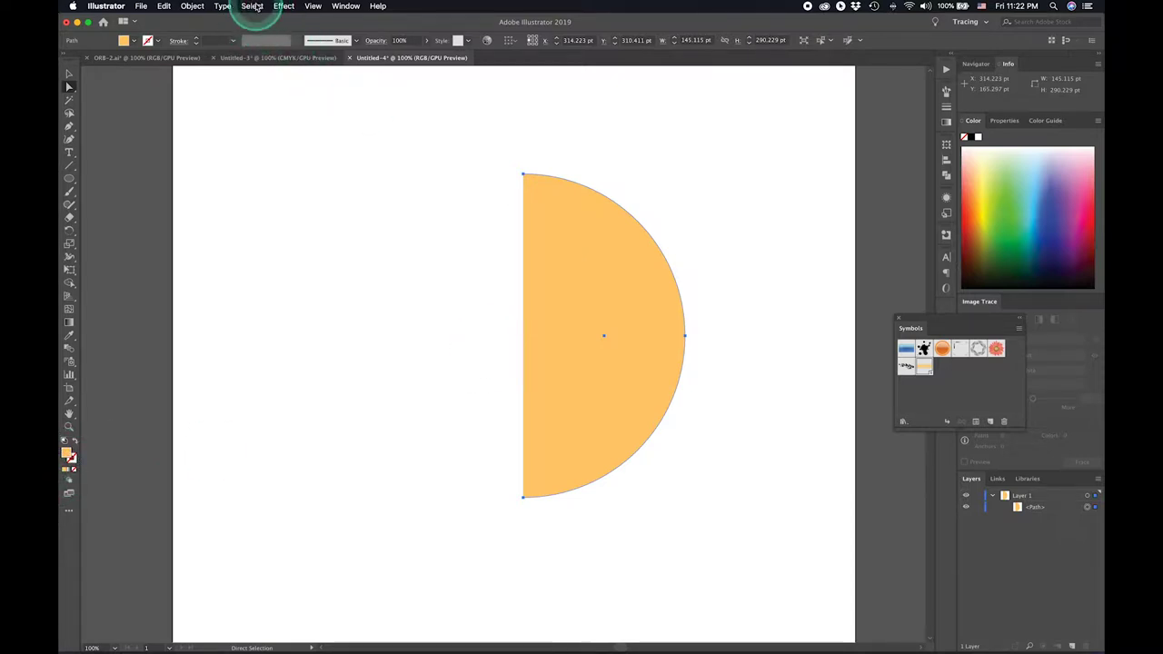
{"action": "left_click", "coordinate": [292, 7]}
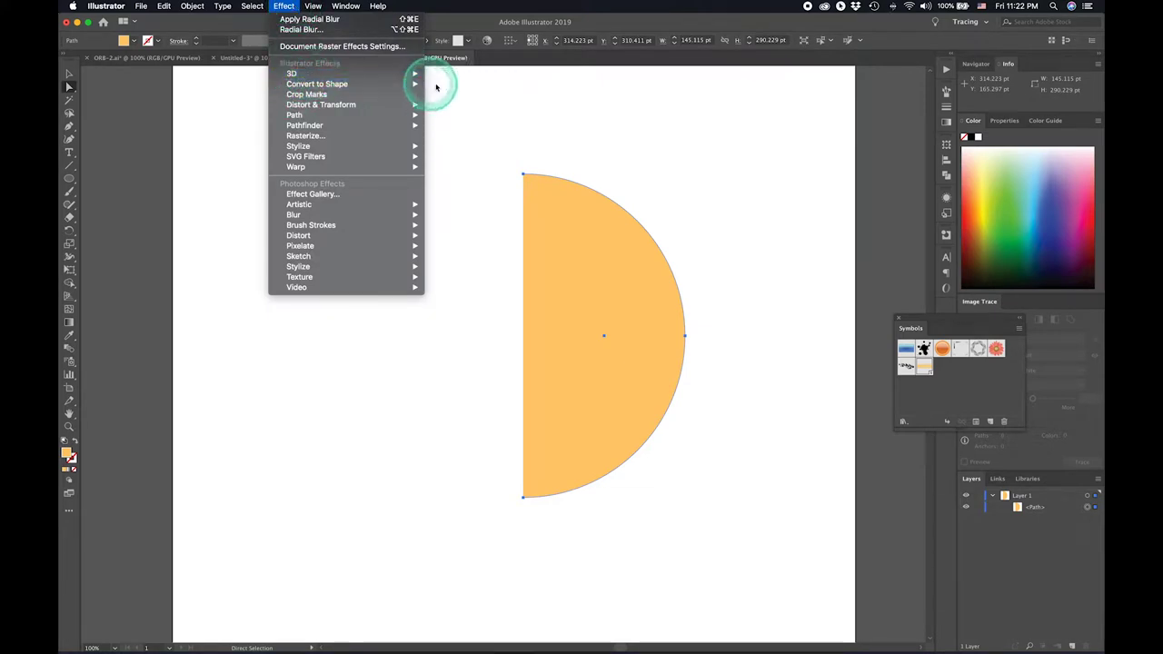
{"action": "mouse_move", "coordinate": [376, 74]}
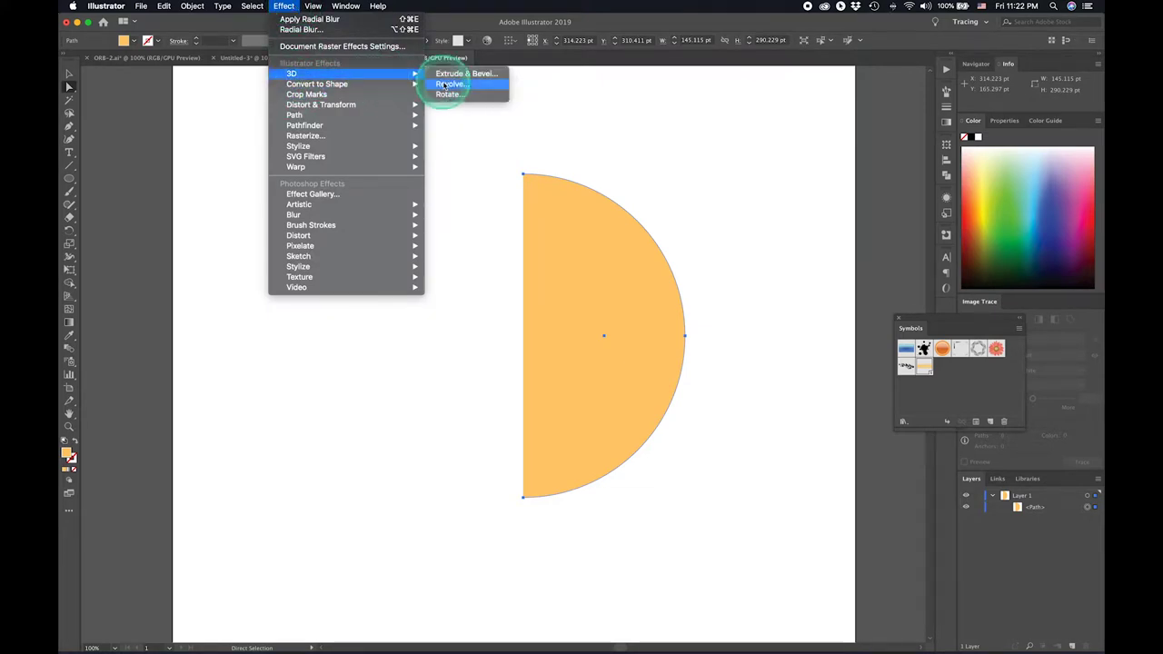
{"action": "left_click", "coordinate": [445, 83]}
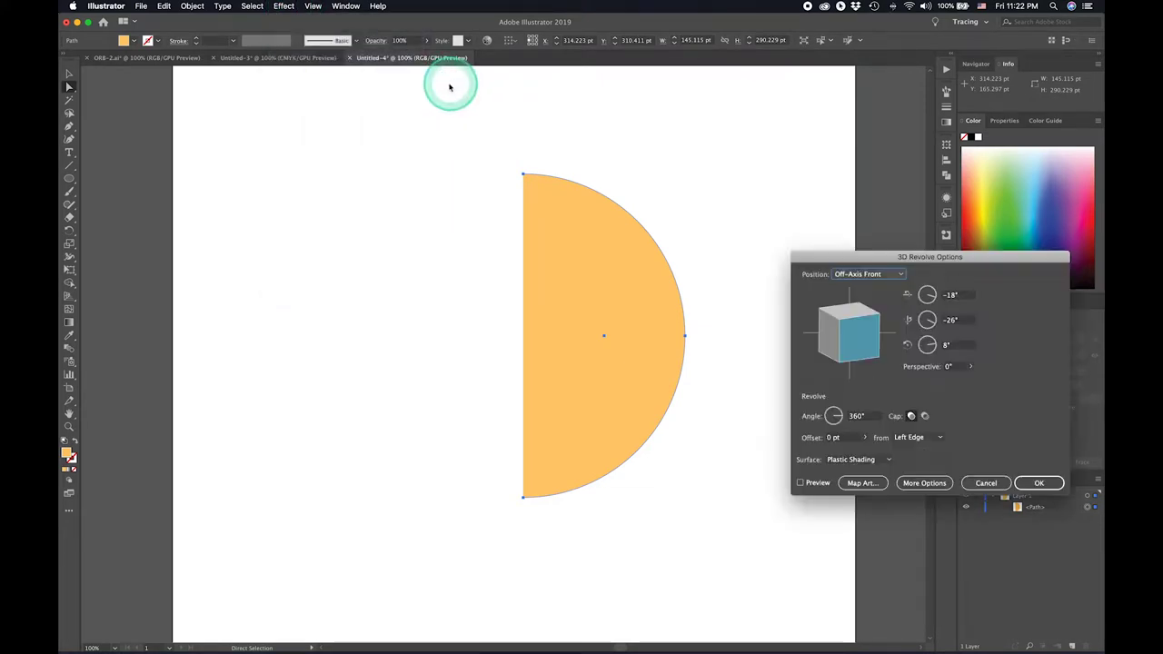
{"action": "left_click", "coordinate": [800, 483]}
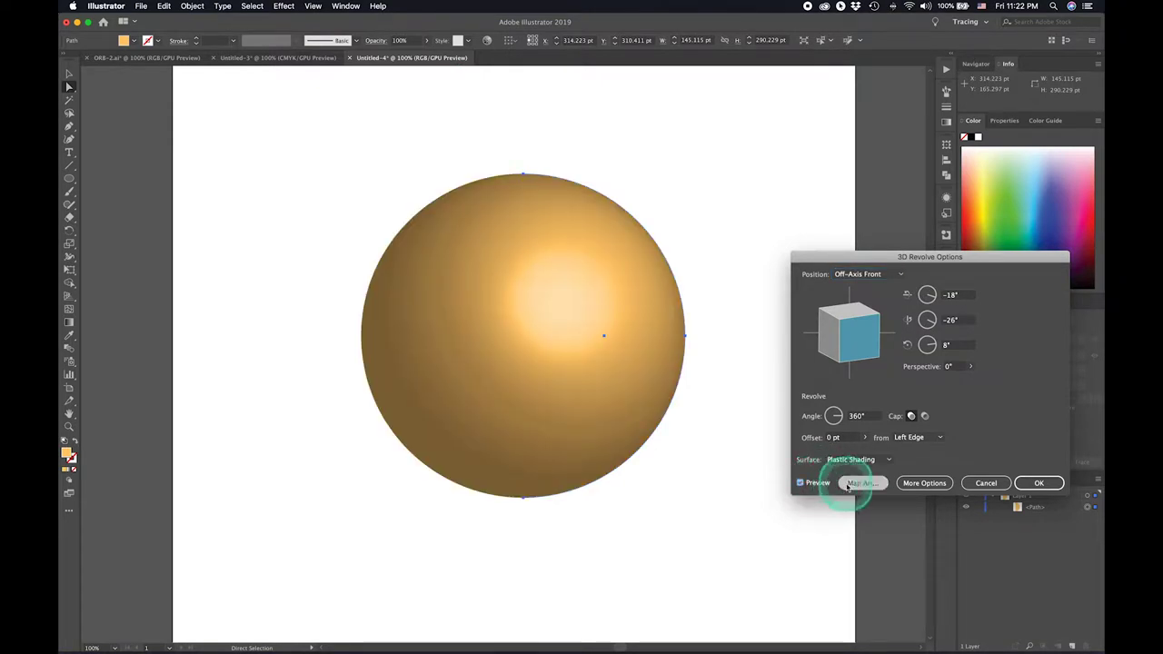
{"action": "left_click", "coordinate": [848, 485]}
{"action": "left_click", "coordinate": [868, 274]}
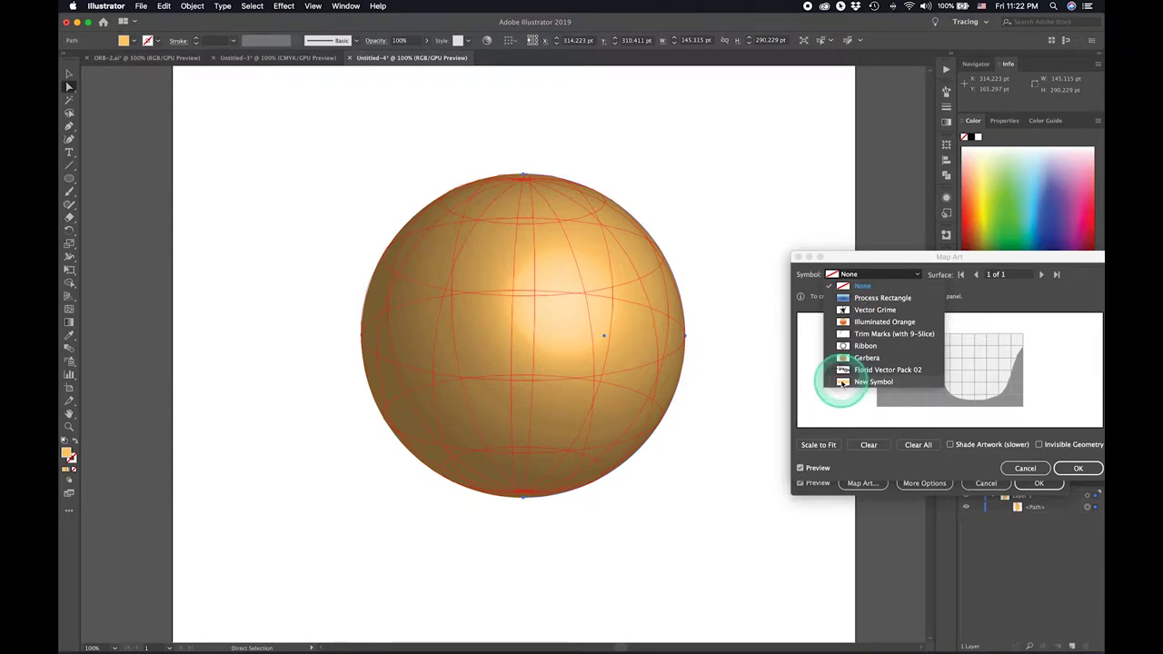
{"action": "left_click", "coordinate": [843, 383]}
{"action": "left_click", "coordinate": [825, 445]}
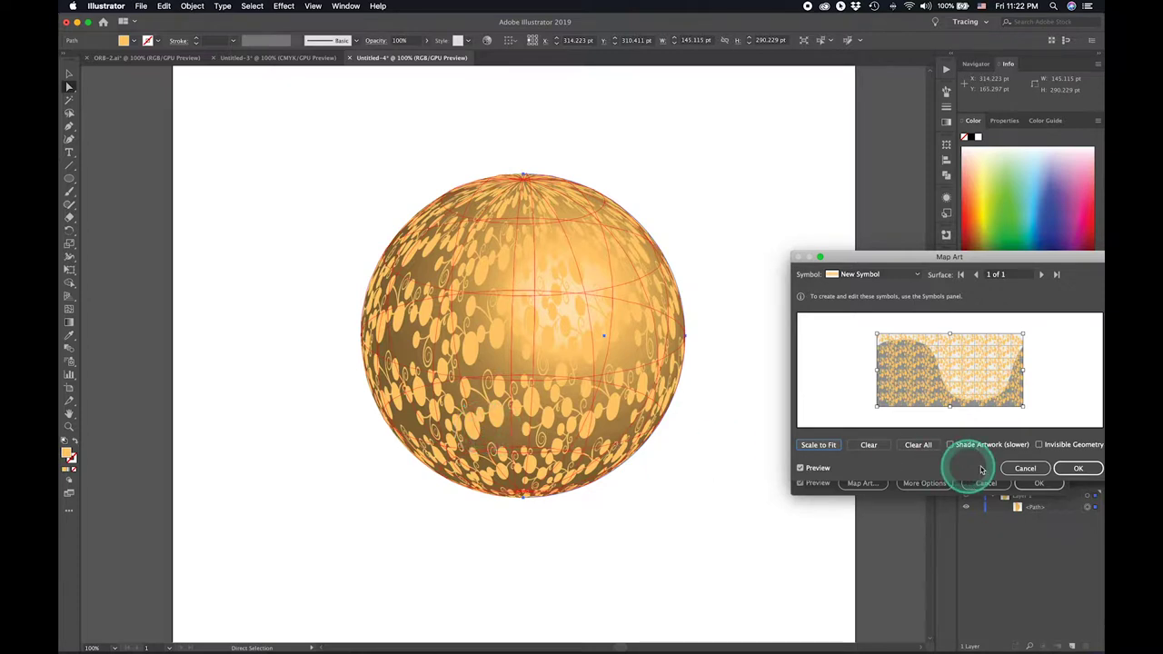
{"action": "left_click", "coordinate": [1016, 469]}
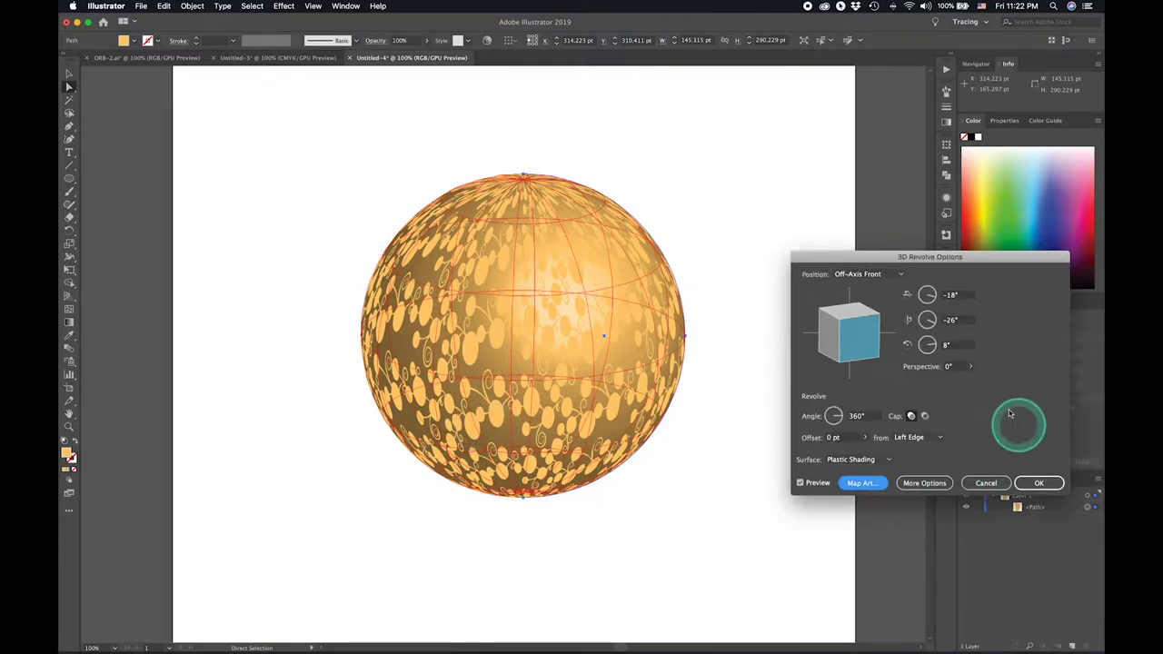
Cancel the 3D Revolve and open New Symbol for editing from the Symbols panel
{"action": "left_click", "coordinate": [990, 482]}
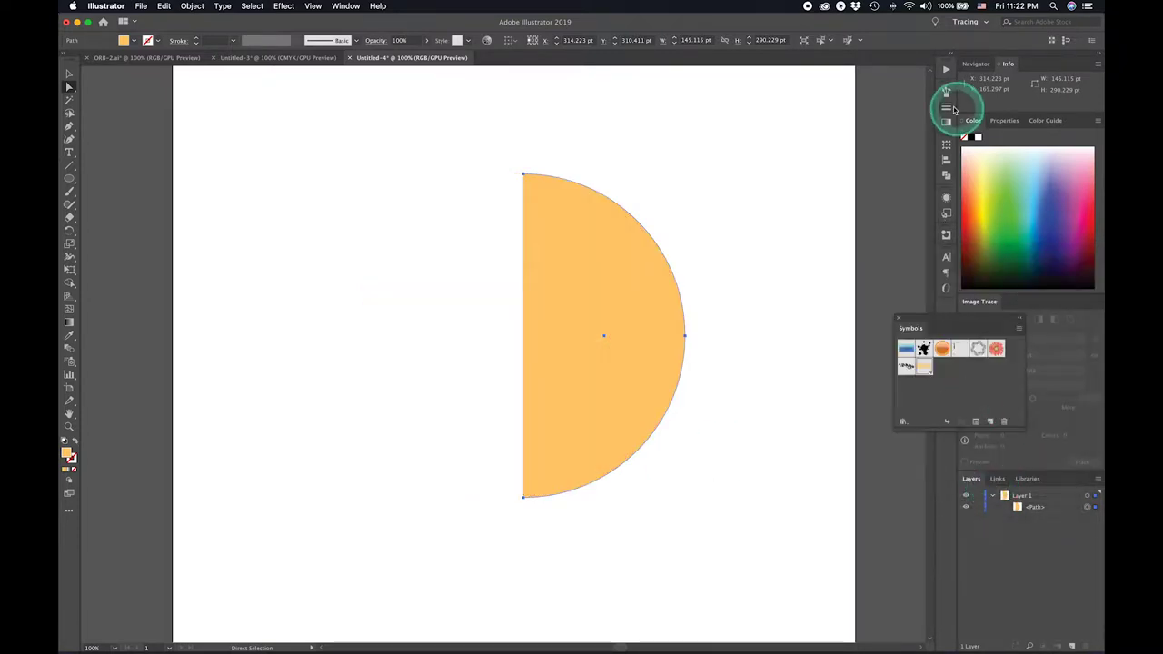
{"action": "left_click", "coordinate": [923, 348]}
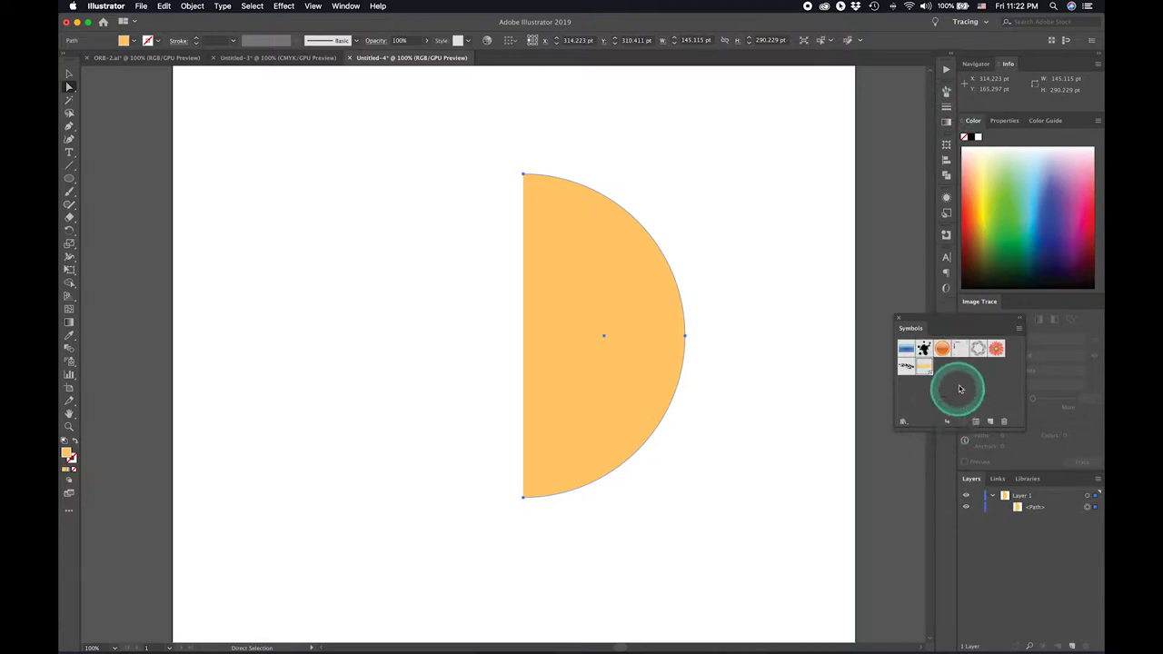
{"action": "double_click", "coordinate": [924, 366]}
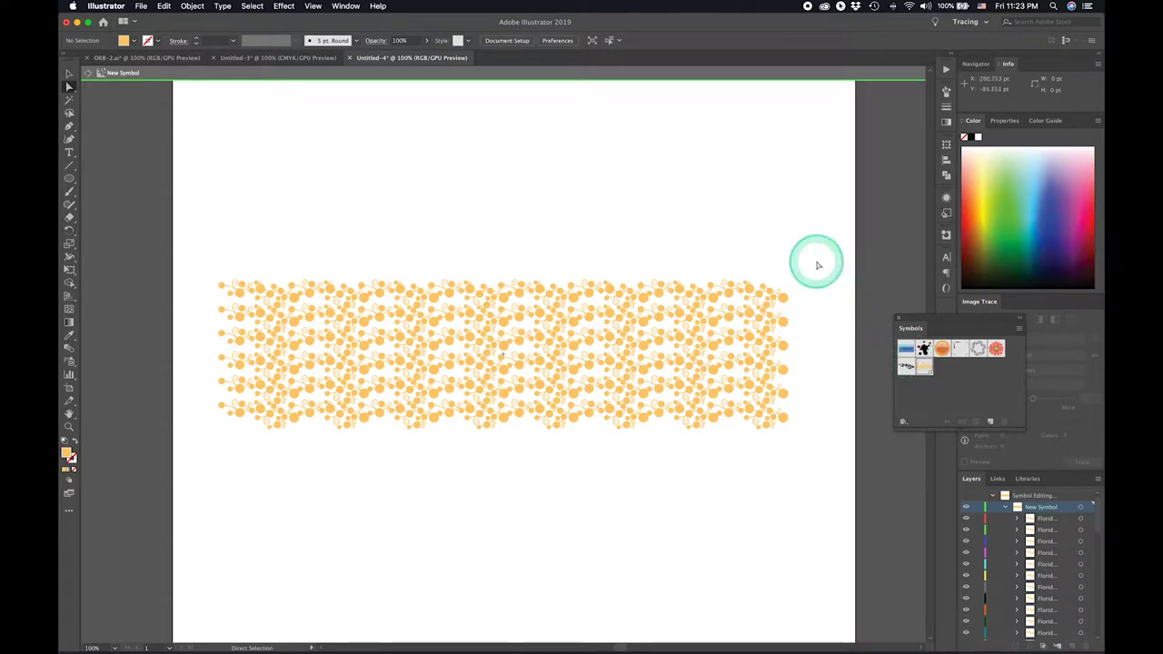
Delete the two rightmost flower columns from the New Symbol pattern
{"action": "left_click_drag", "start_coordinate": [816, 264], "coordinate": [776, 444]}
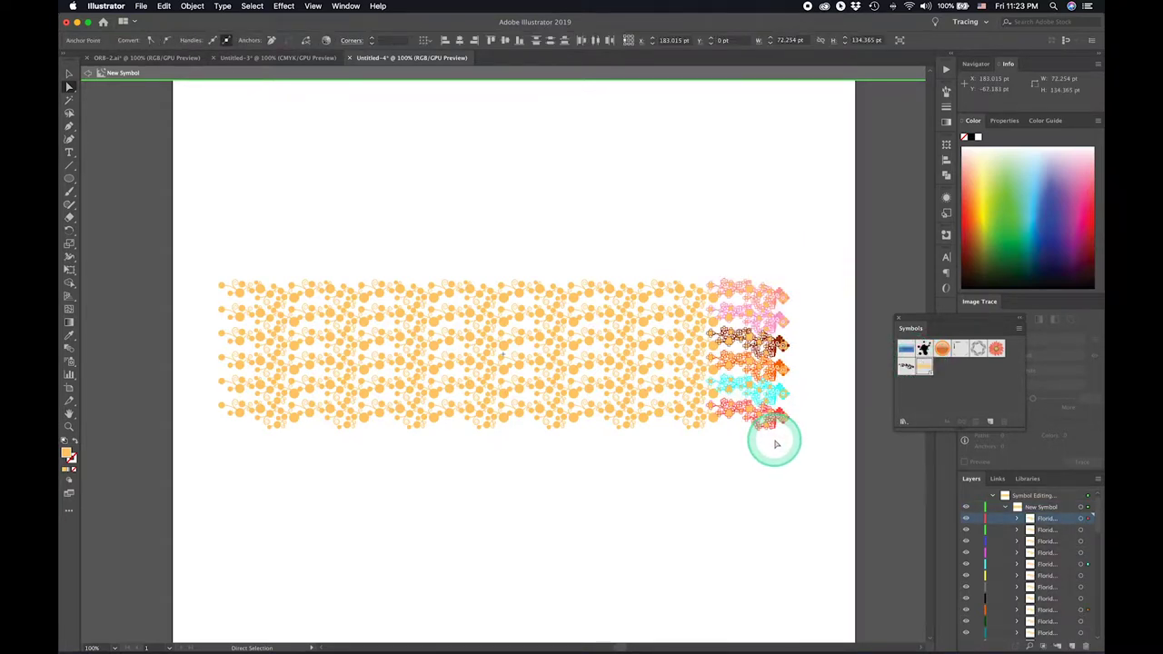
{"action": "key", "text": "Delete"}
{"action": "key", "text": "Delete"}
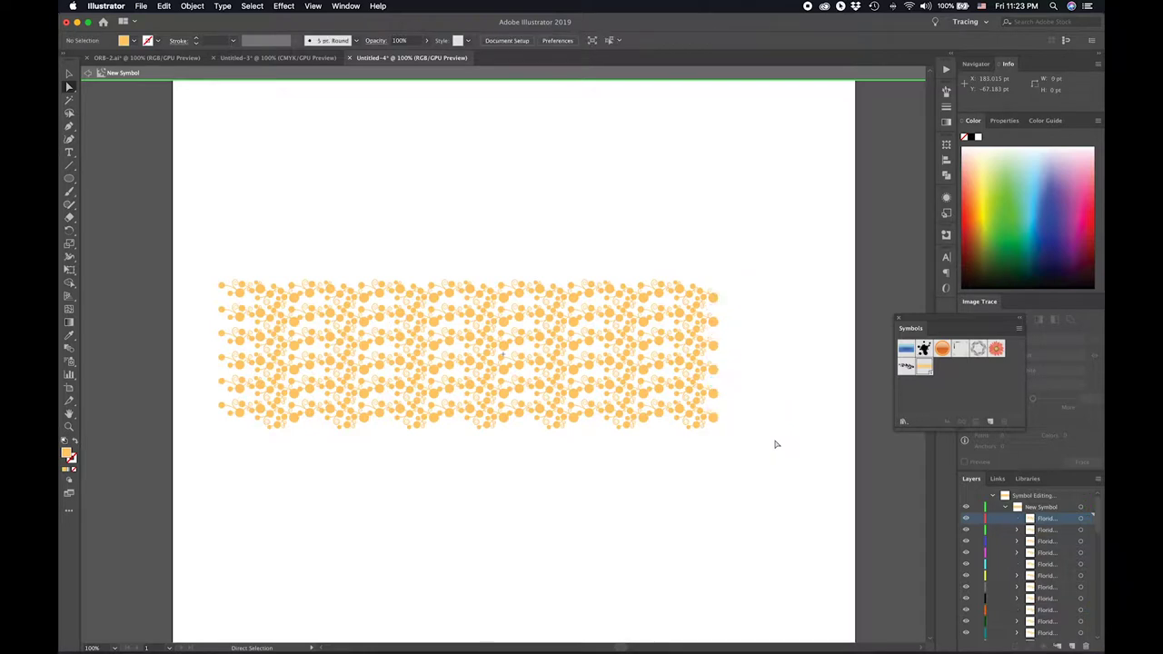
{"action": "left_click_drag", "start_coordinate": [756, 241], "coordinate": [687, 479]}
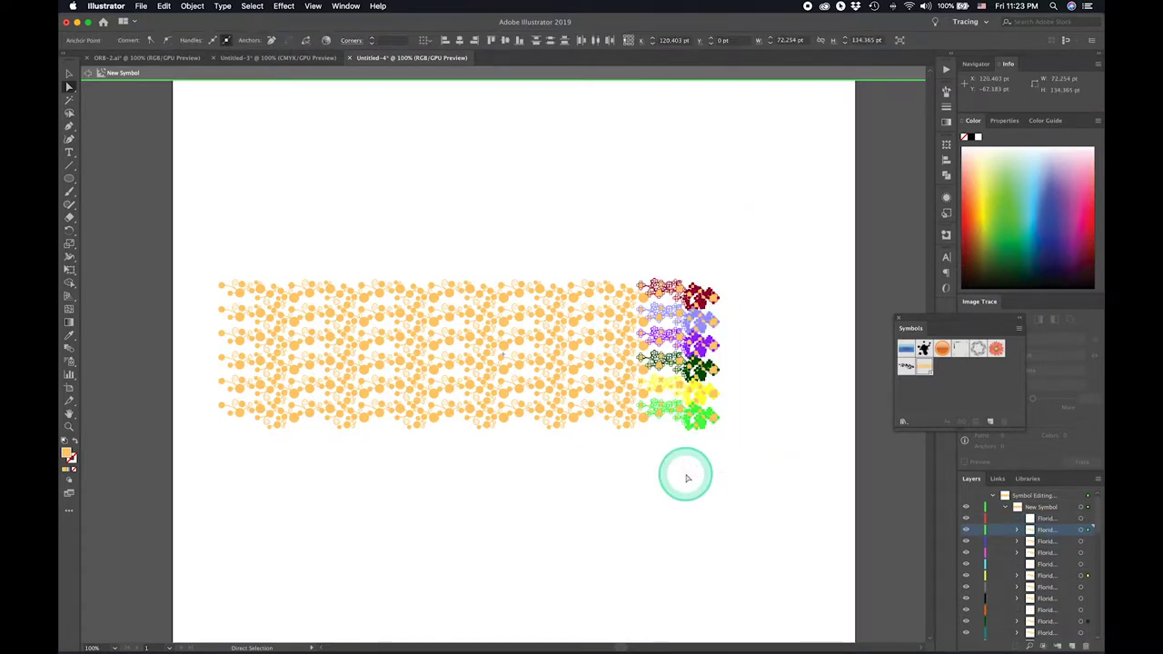
{"action": "key", "text": "Delete"}
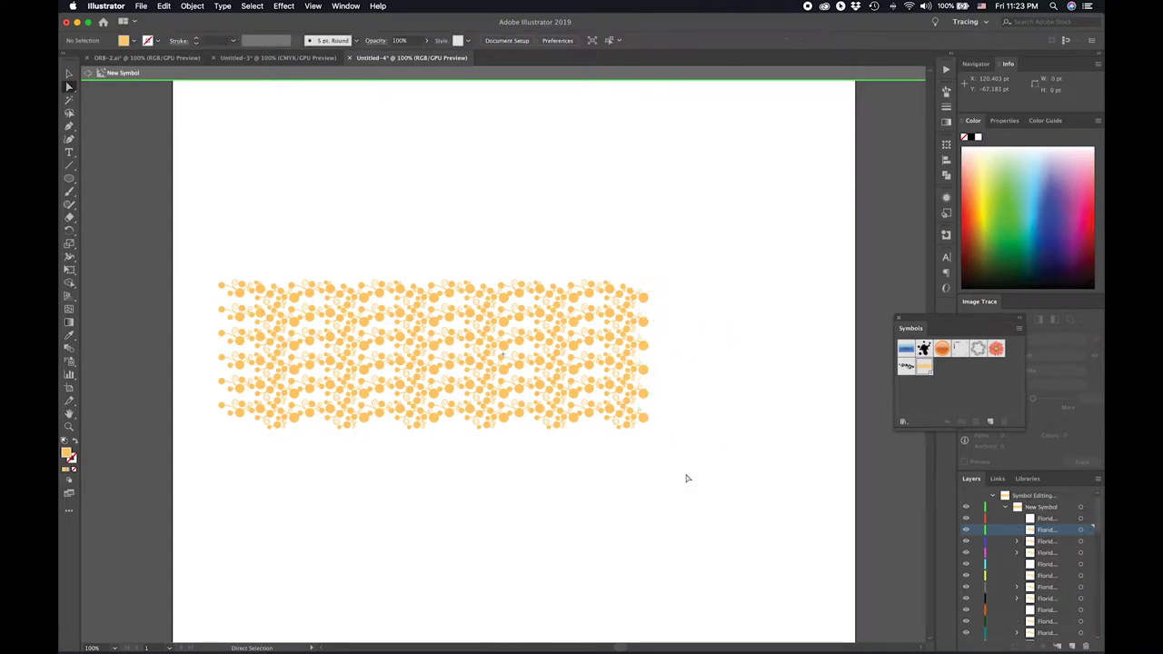
Leave symbol editing, select the orange half circle and reopen 3D Revolve with Preview on
{"action": "left_click", "coordinate": [87, 73]}
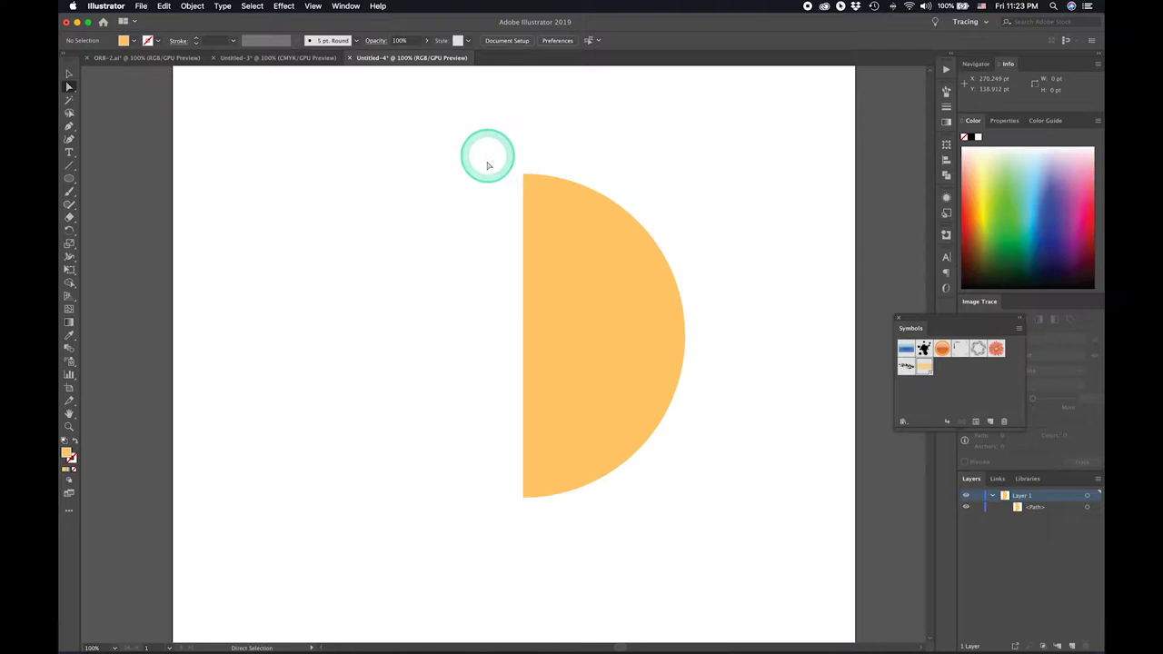
{"action": "left_click", "coordinate": [667, 347]}
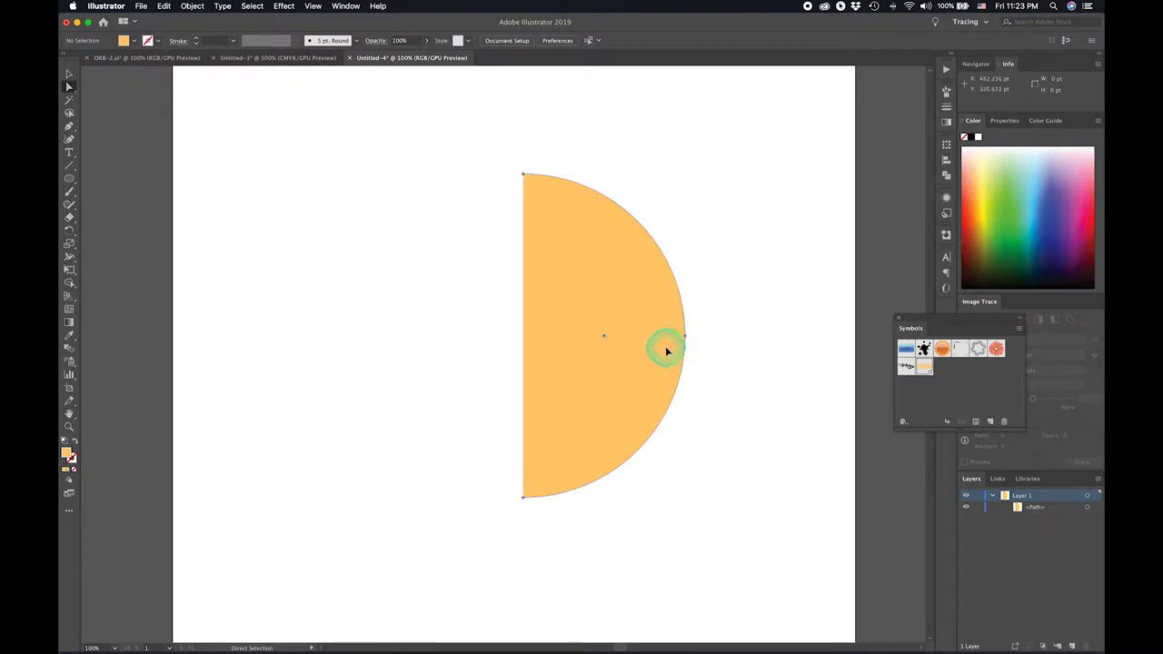
{"action": "left_click", "coordinate": [283, 6]}
{"action": "mouse_move", "coordinate": [291, 78]}
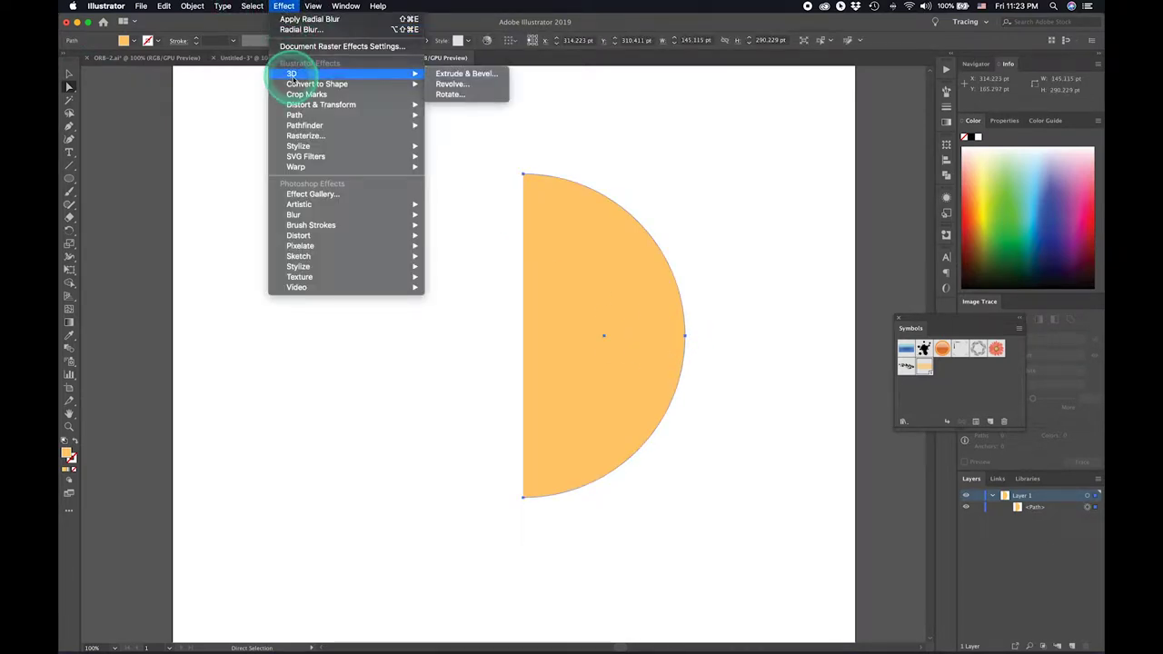
{"action": "left_click", "coordinate": [485, 84]}
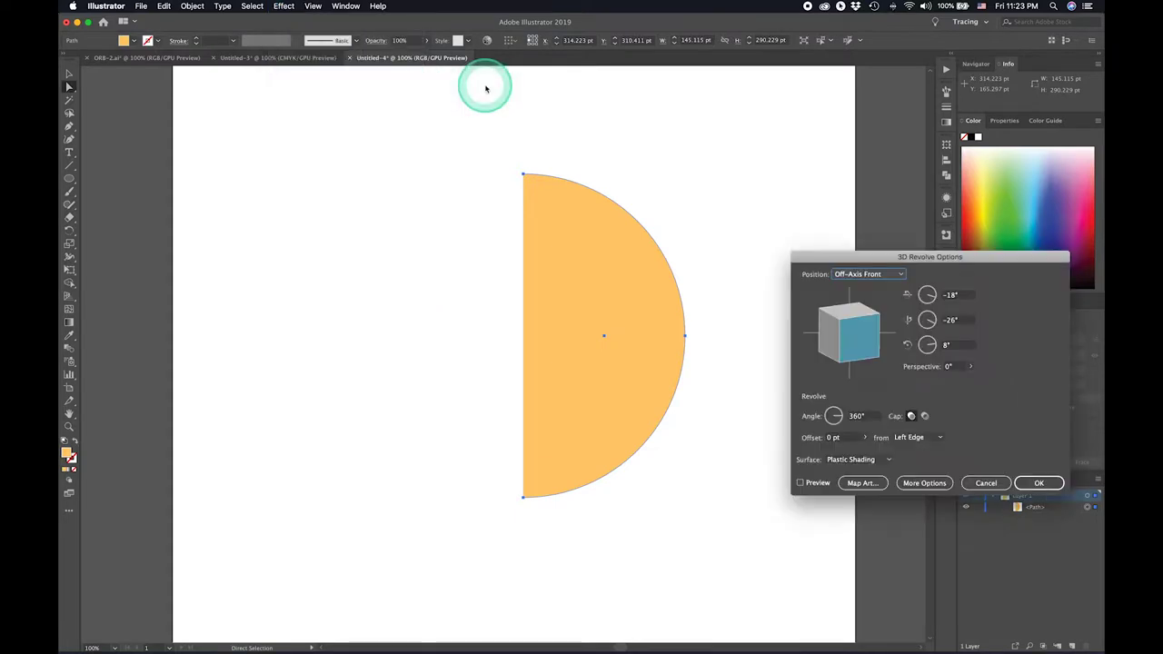
{"action": "left_click", "coordinate": [816, 483]}
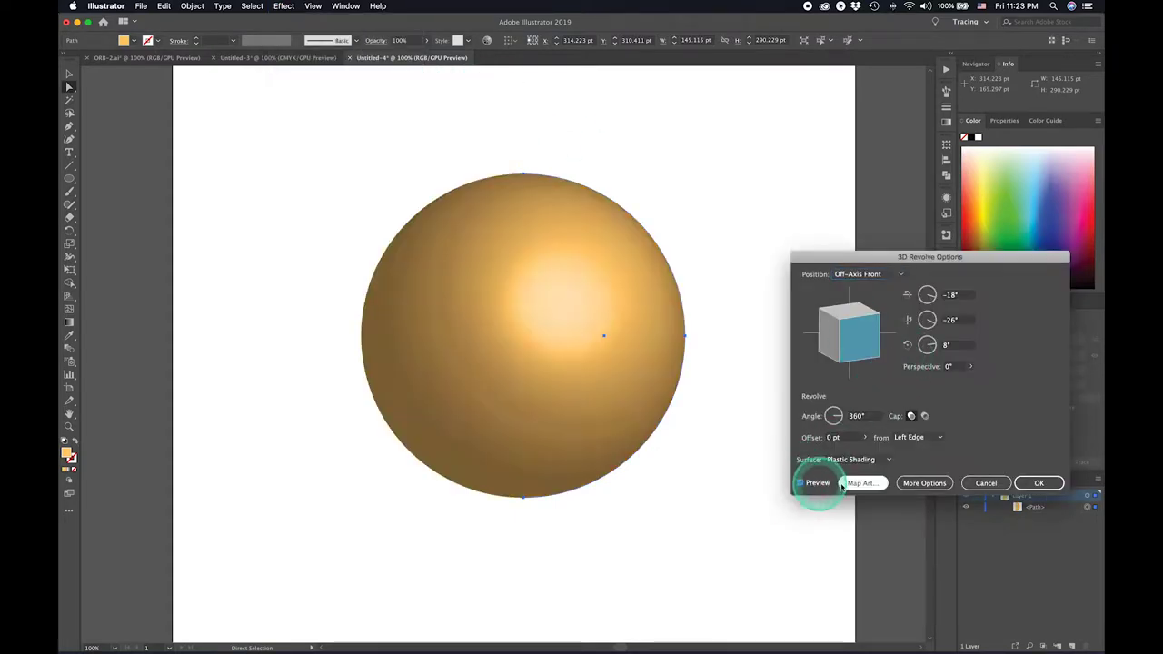
Map New Symbol onto the sphere with Scale to Fit and Invisible Geometry enabled
{"action": "left_click", "coordinate": [856, 484]}
{"action": "left_click", "coordinate": [871, 281]}
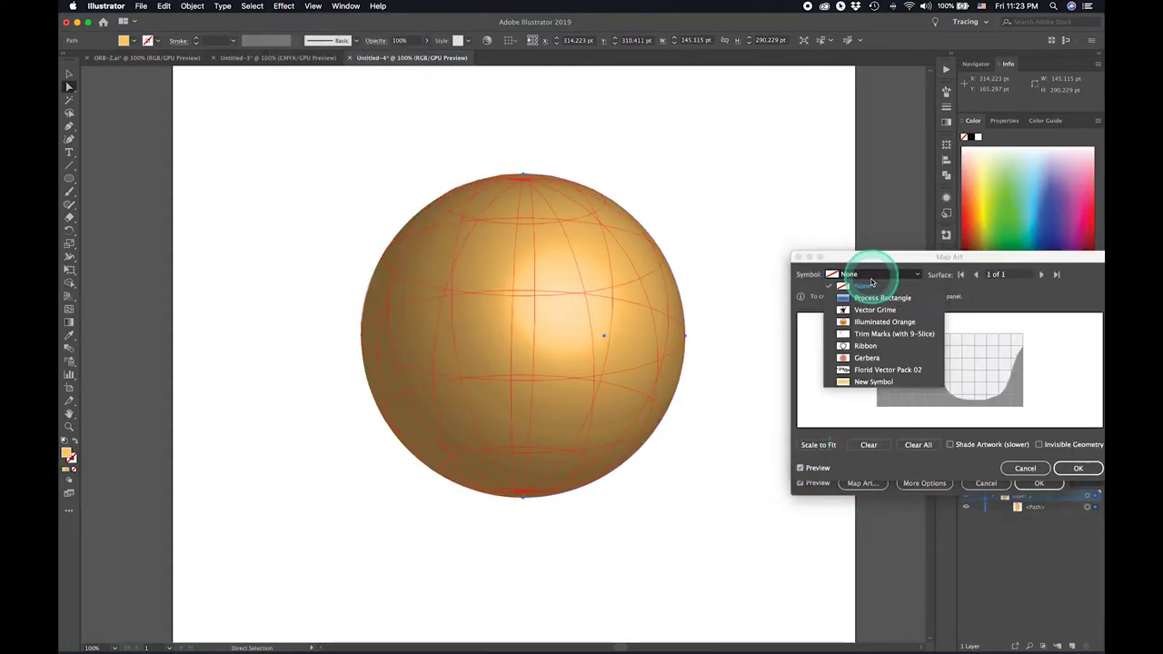
{"action": "left_click", "coordinate": [863, 390]}
{"action": "left_click", "coordinate": [824, 445]}
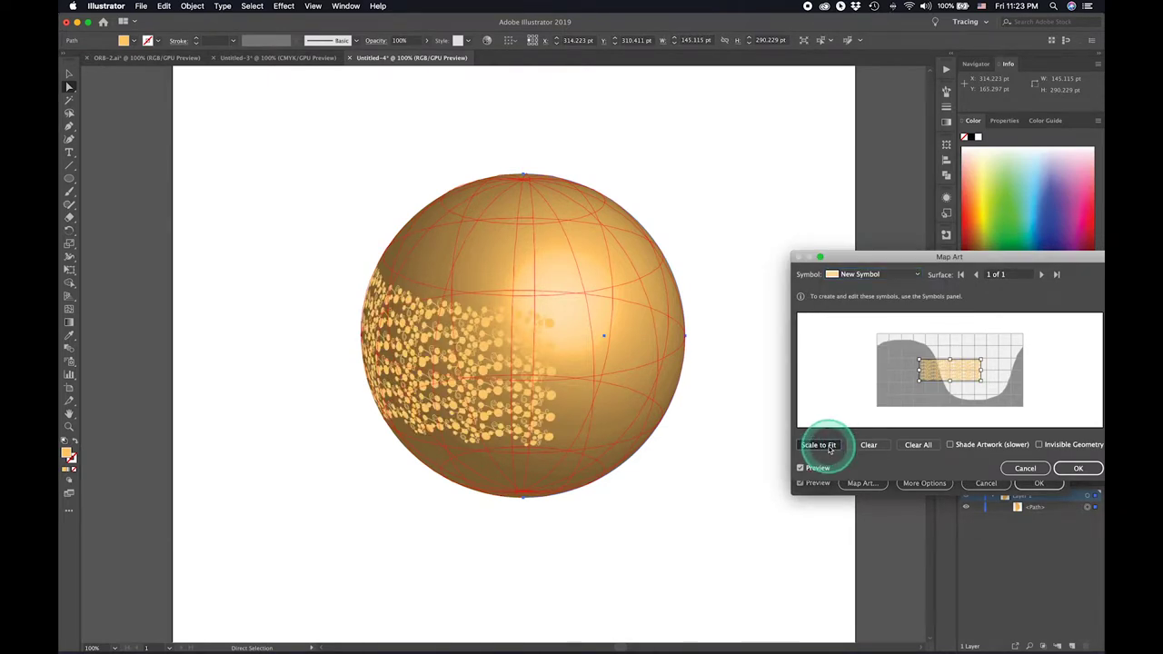
{"action": "left_click", "coordinate": [825, 445]}
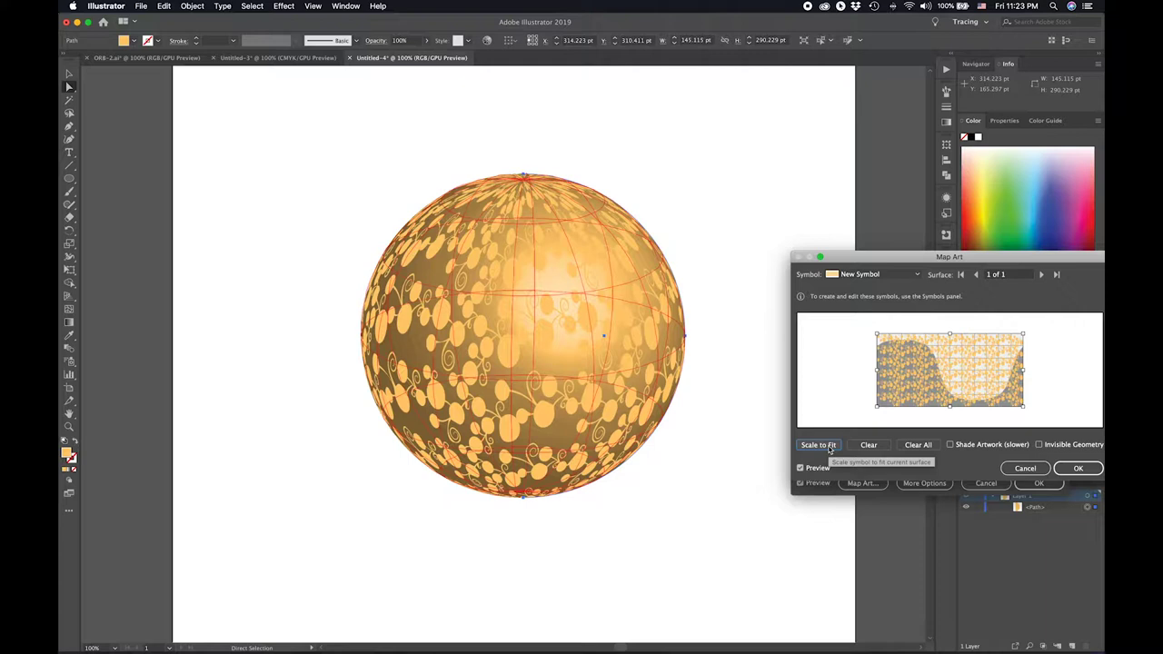
{"action": "left_click", "coordinate": [490, 337]}
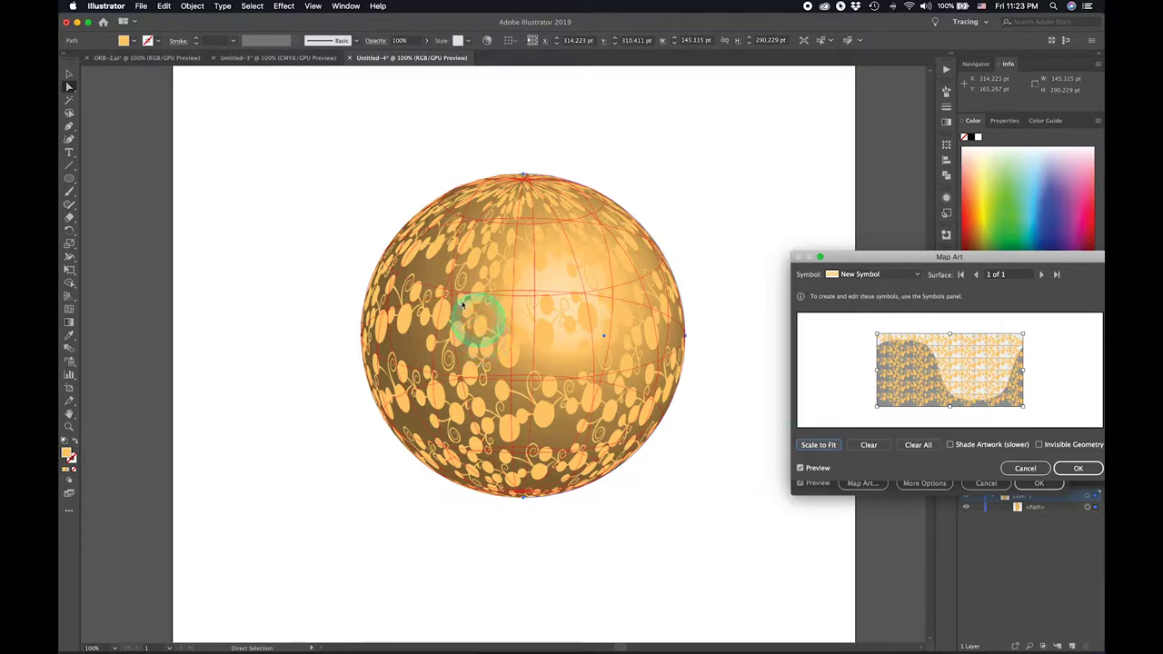
{"action": "left_click_drag", "start_coordinate": [464, 303], "coordinate": [1058, 455]}
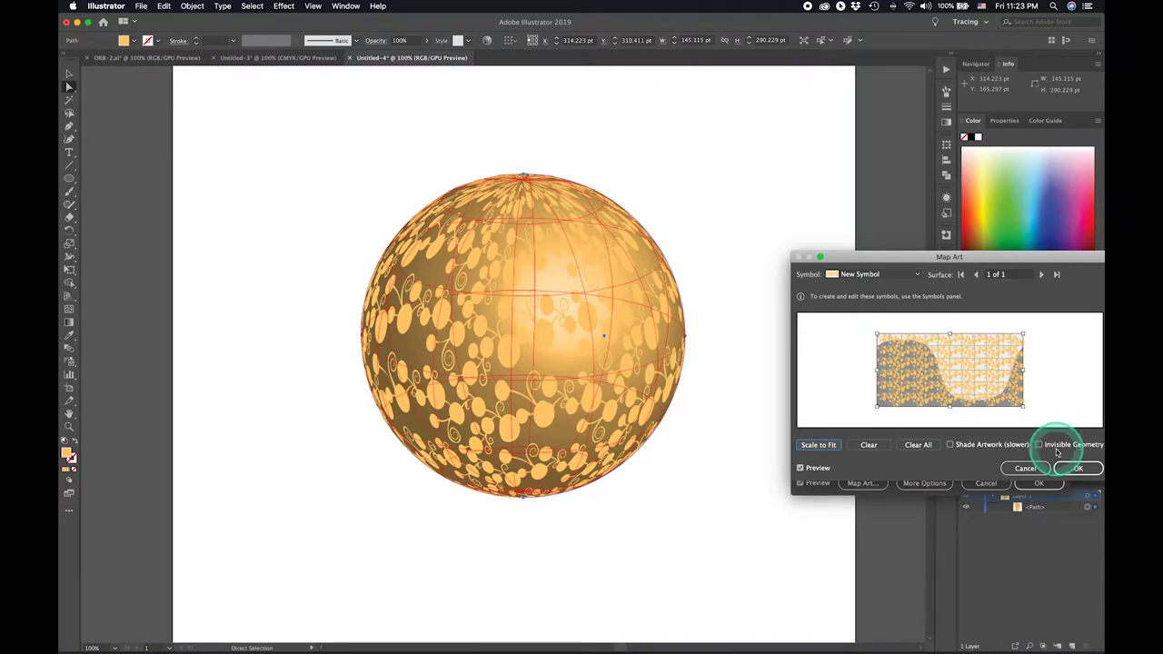
{"action": "left_click", "coordinate": [1045, 446]}
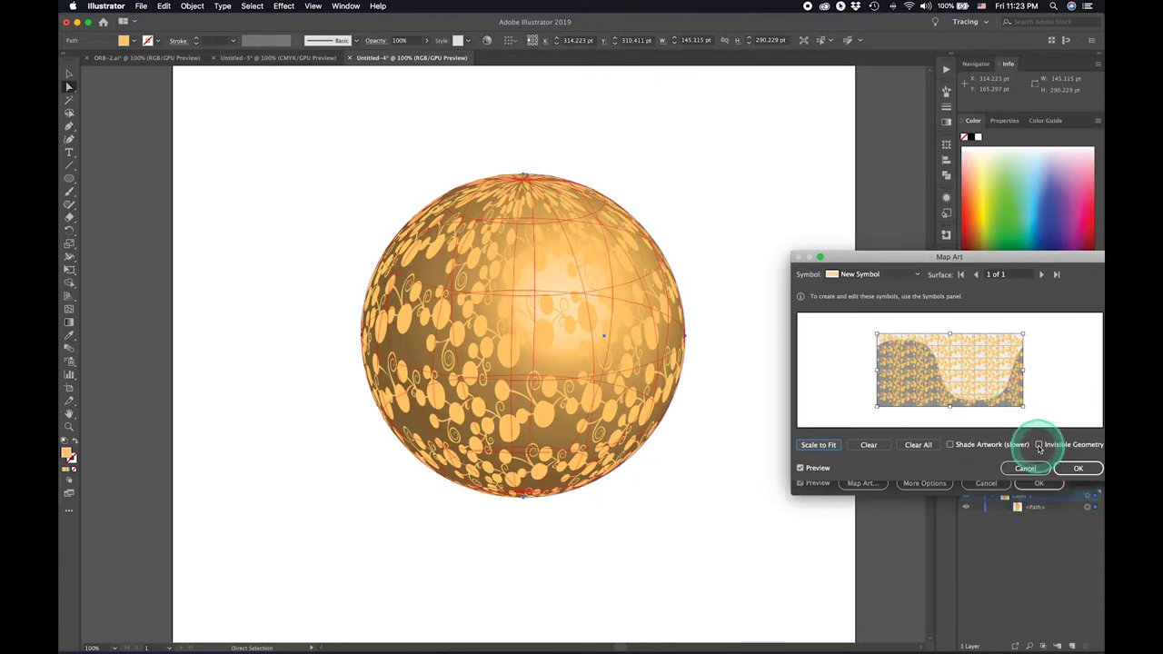
{"action": "left_click", "coordinate": [1039, 446]}
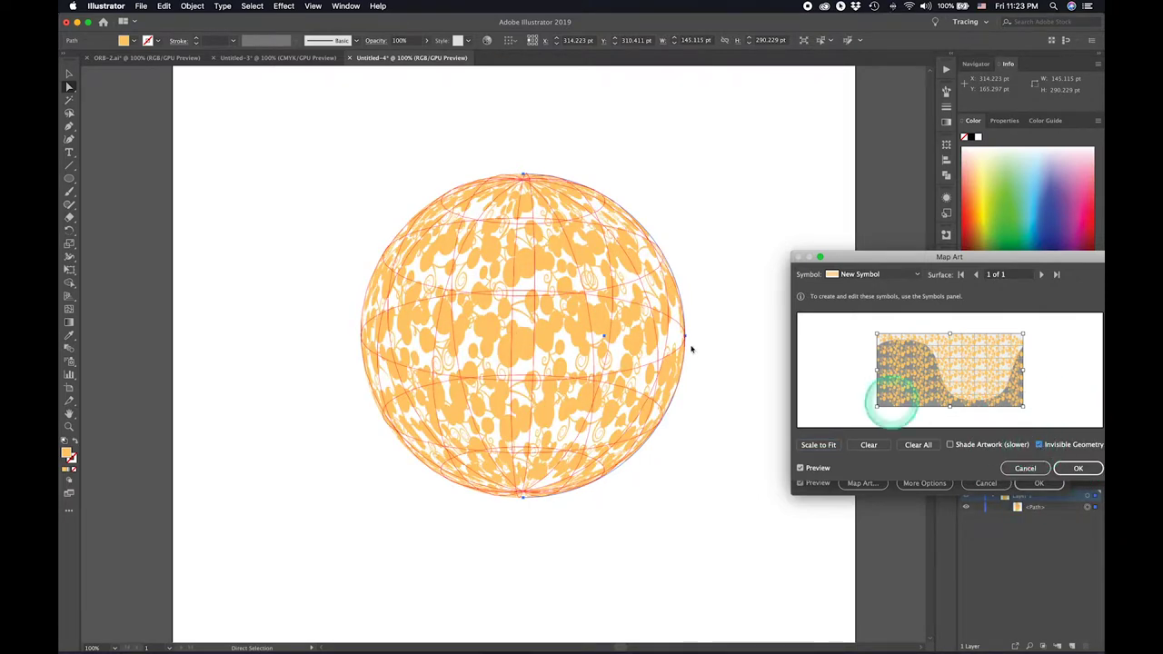
{"action": "left_click", "coordinate": [1078, 468]}
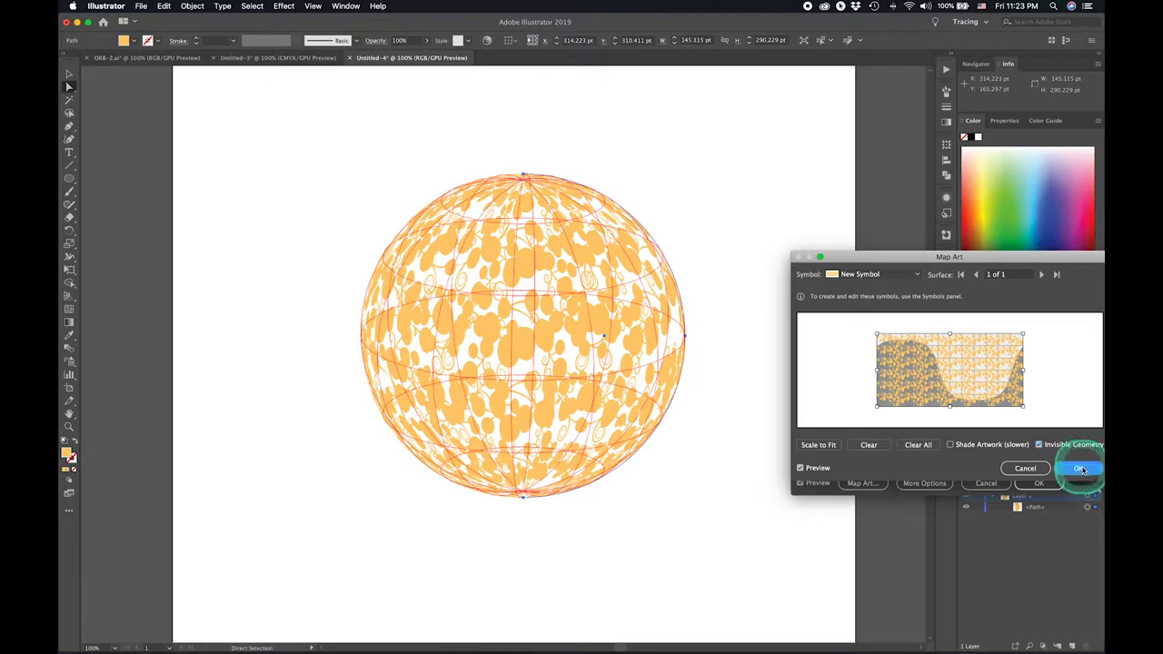
Tilt the sphere to a custom rotation angle and apply the 3D Revolve settings
{"action": "left_click_drag", "start_coordinate": [838, 300], "coordinate": [832, 321]}
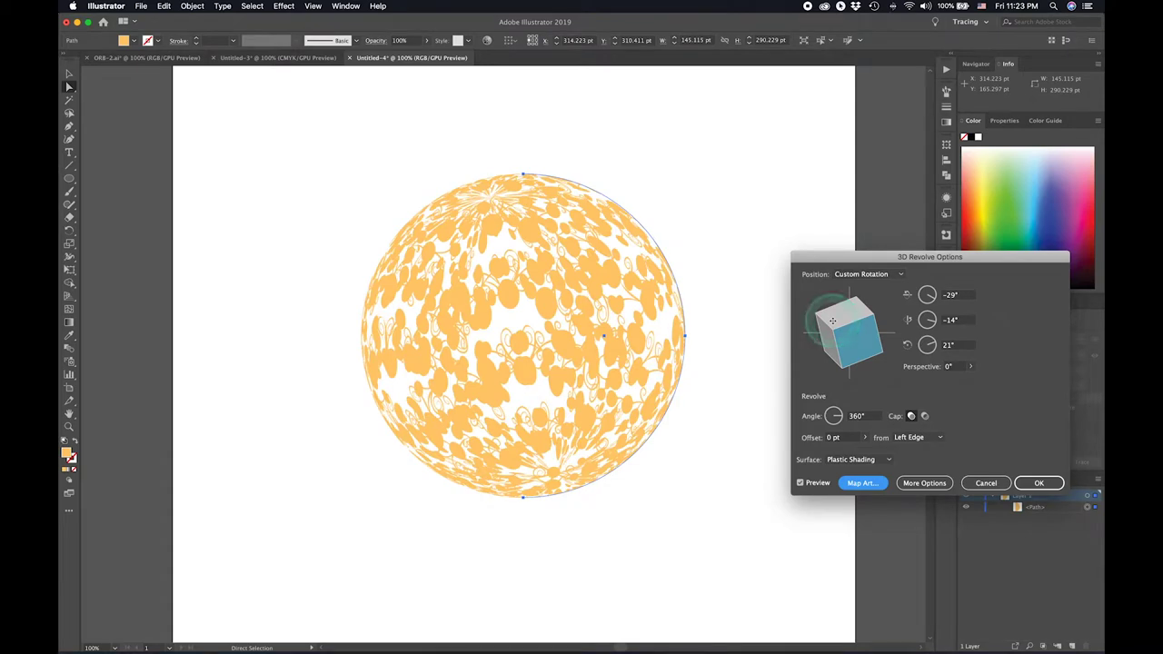
{"action": "left_click_drag", "start_coordinate": [833, 321], "coordinate": [834, 321]}
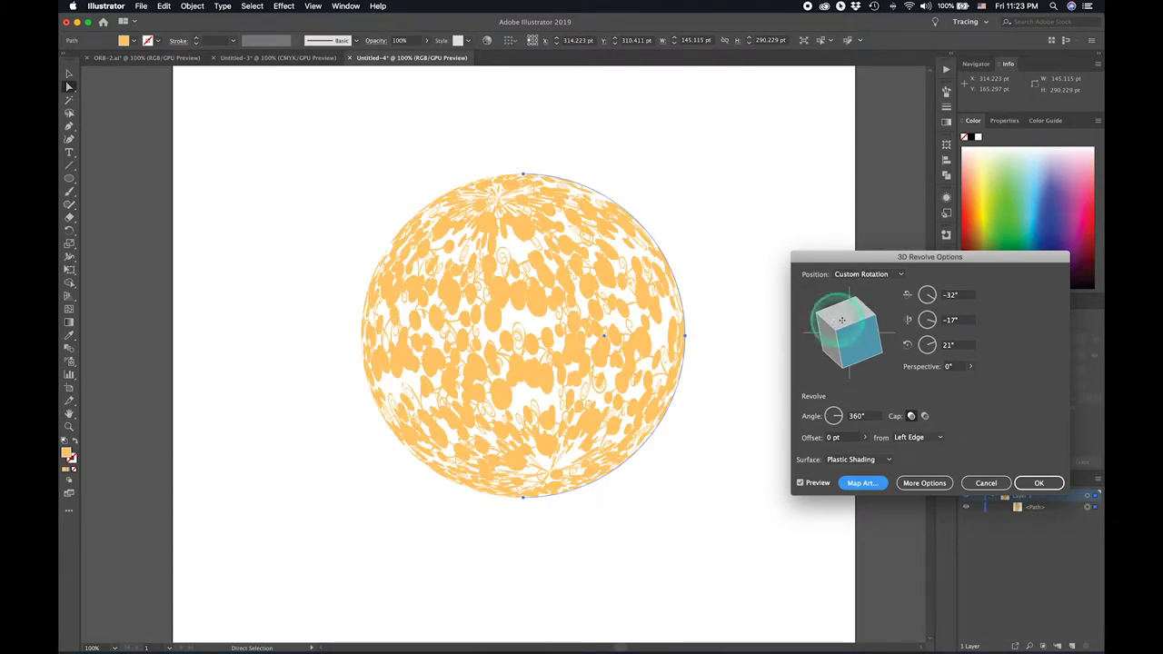
{"action": "left_click", "coordinate": [1040, 484]}
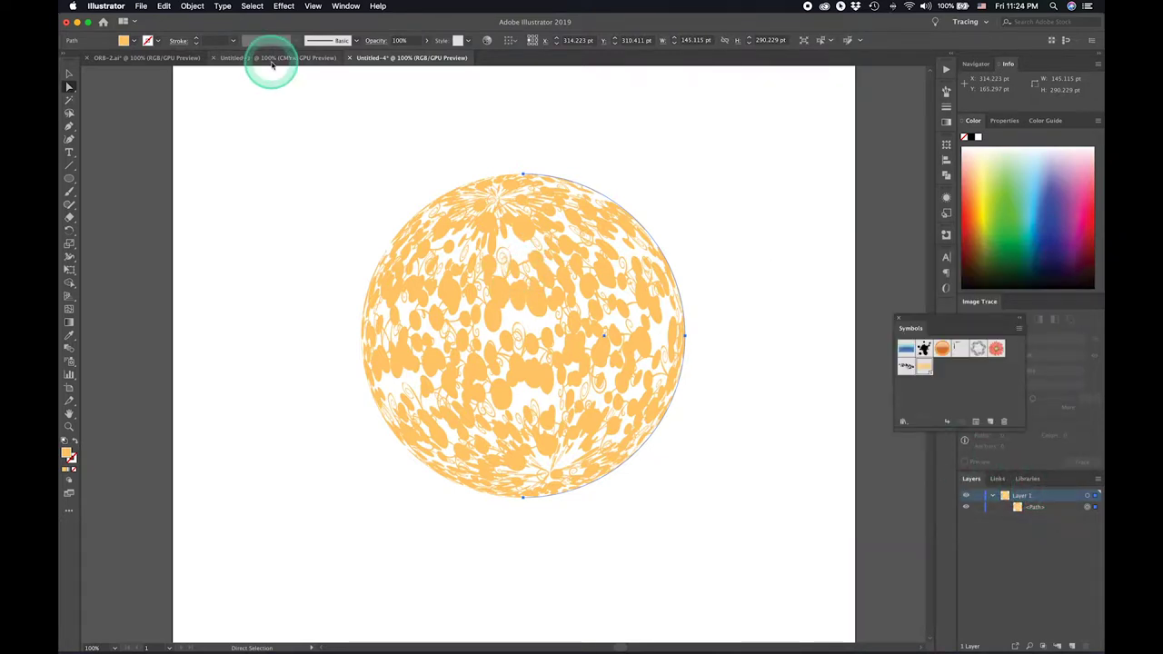
Expand the 3D patterned sphere's appearance into editable artwork with Object > Expand Appearance
{"action": "left_click", "coordinate": [191, 8]}
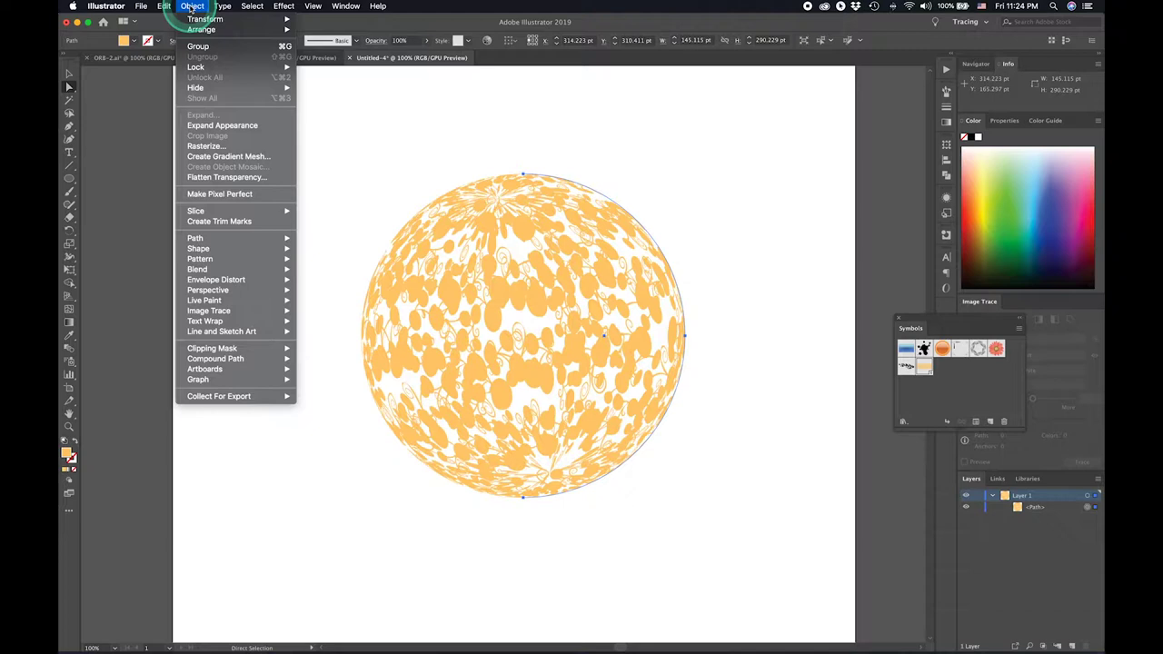
{"action": "left_click", "coordinate": [202, 127]}
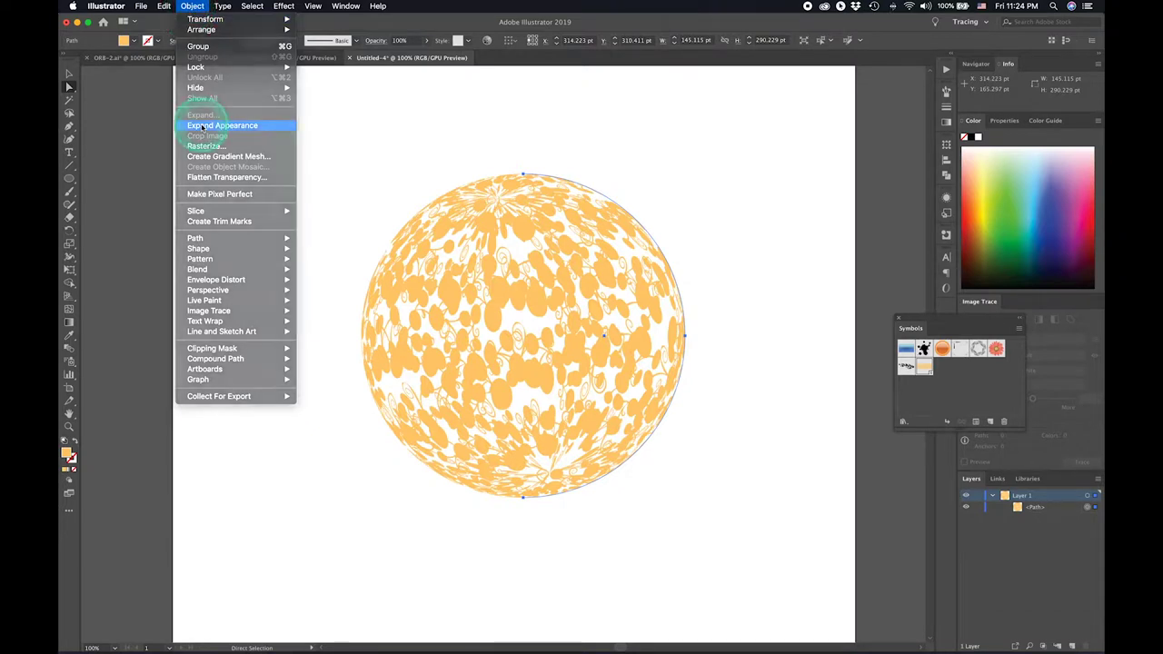
{"action": "left_click", "coordinate": [563, 264]}
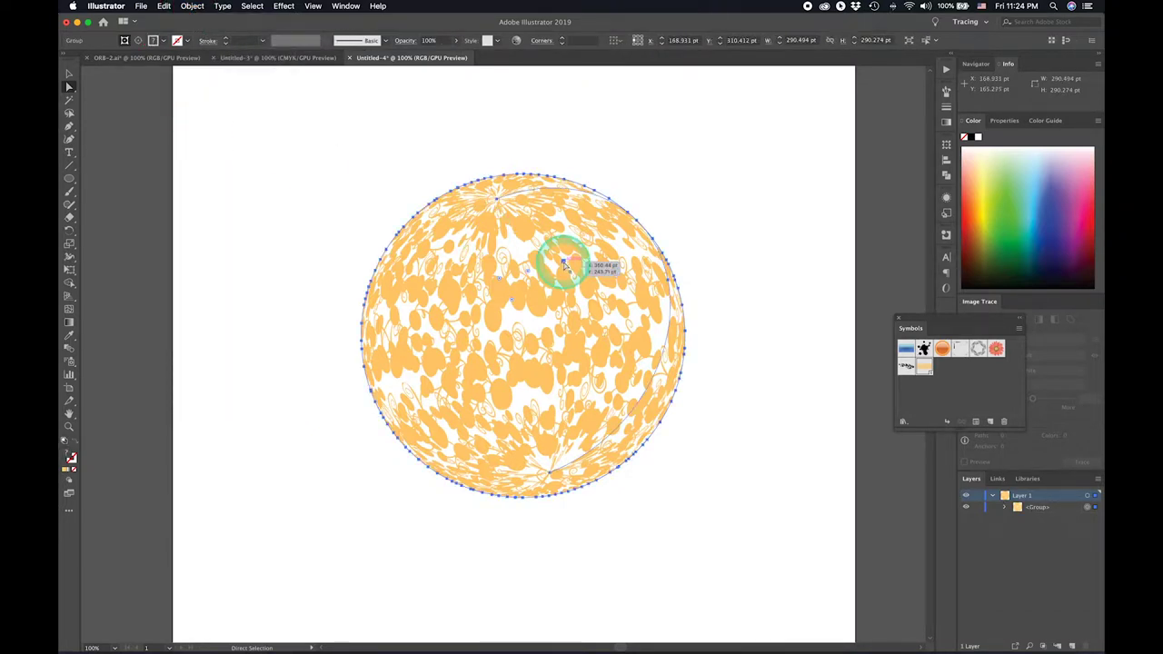
Ungroup the expanded sphere twice, leaving two separate Clip Groups
{"action": "right_click", "coordinate": [564, 263]}
{"action": "left_click", "coordinate": [600, 338]}
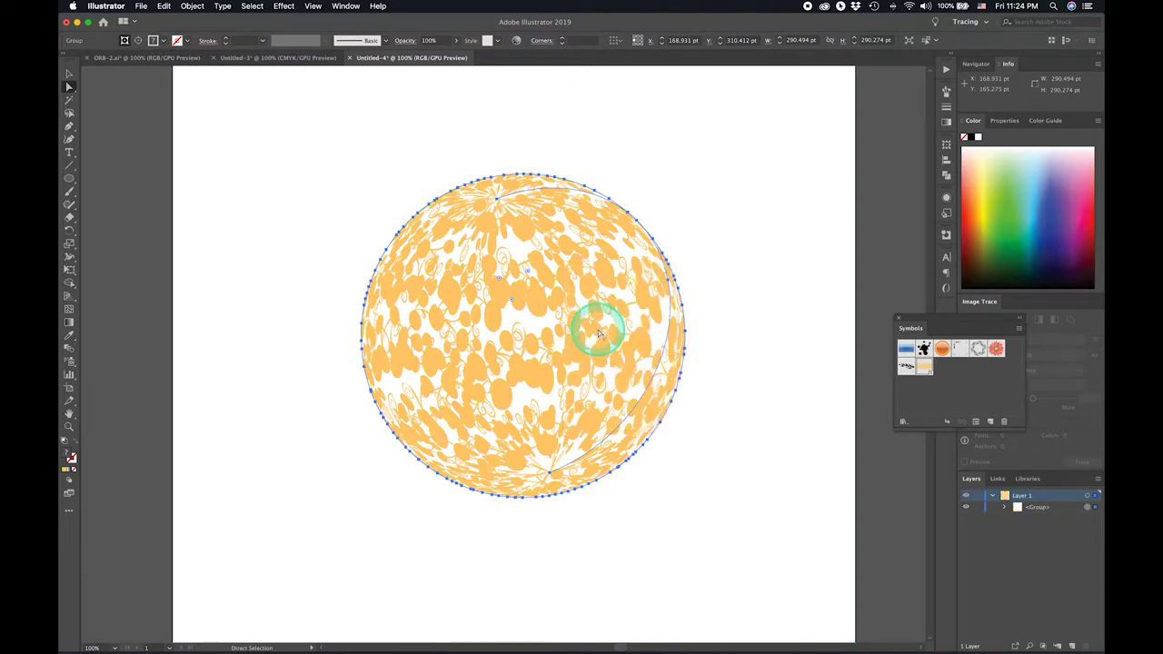
{"action": "right_click", "coordinate": [598, 333]}
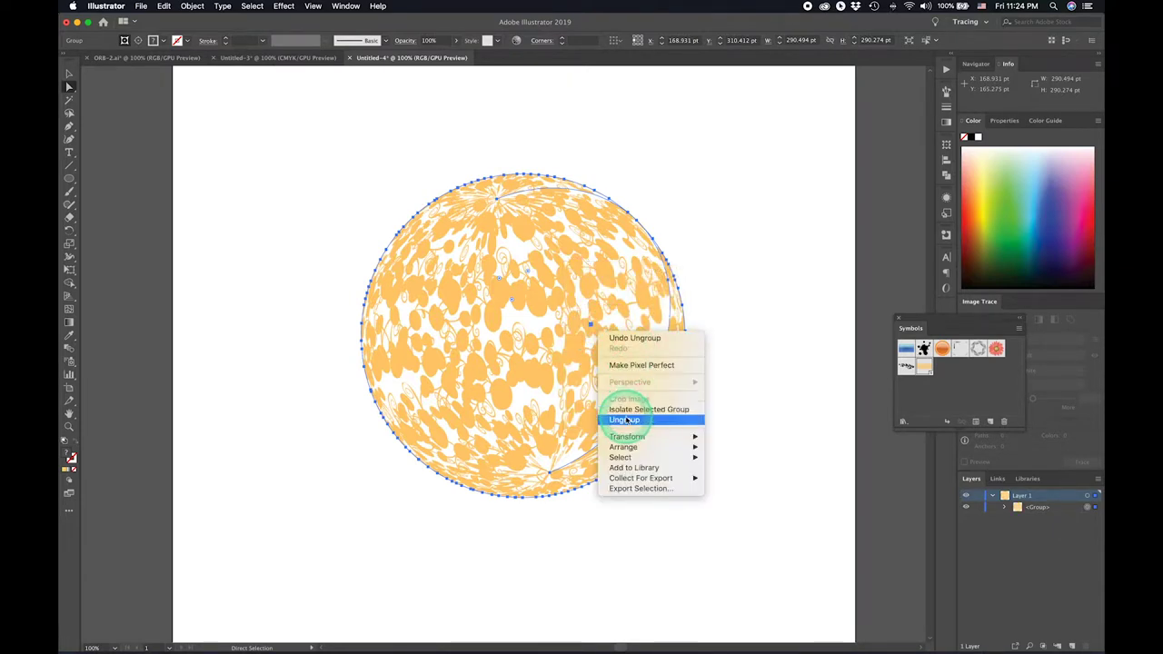
{"action": "left_click", "coordinate": [625, 421]}
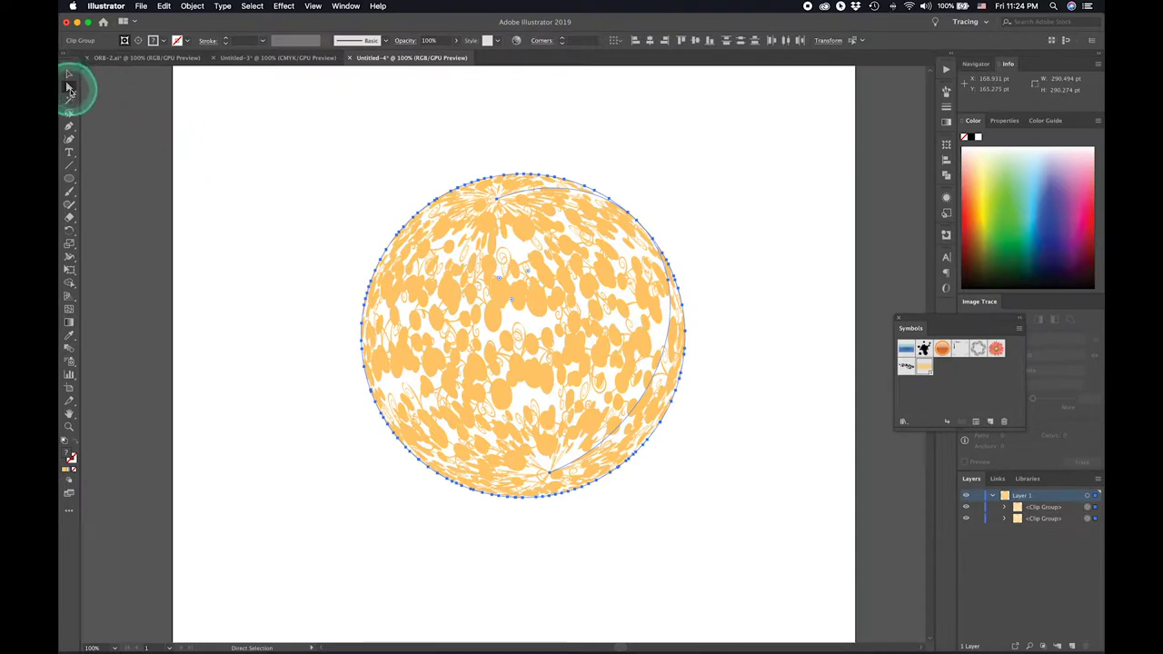
Deselect the sphere and switch to the Selection tool
{"action": "left_click", "coordinate": [302, 168]}
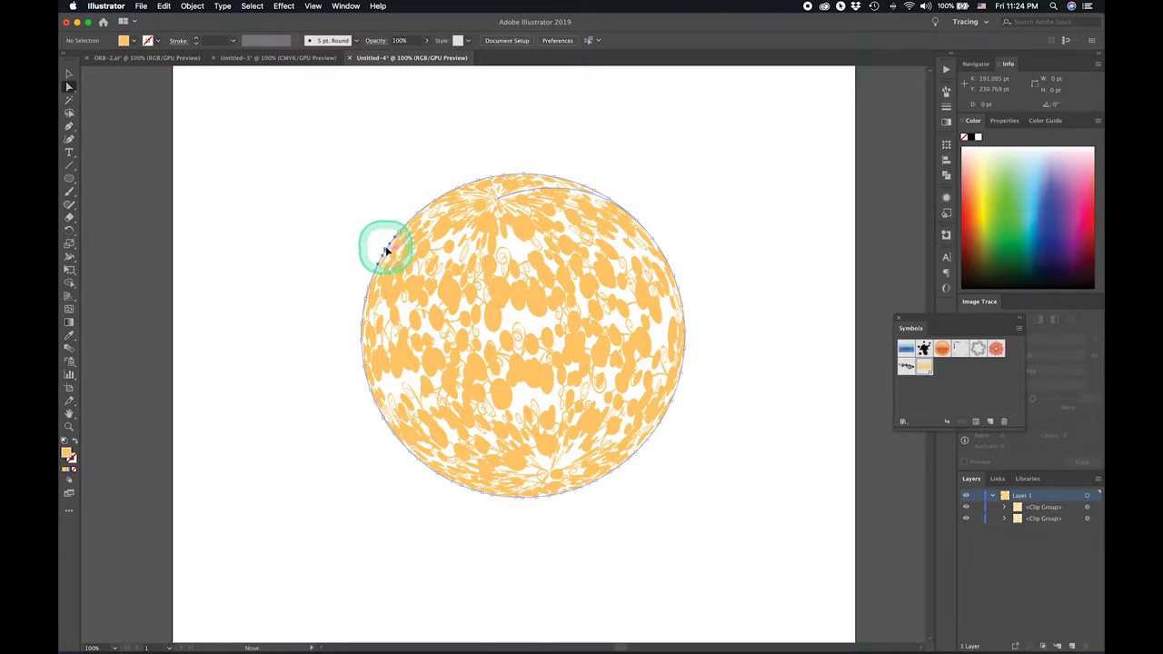
{"action": "left_click", "coordinate": [385, 248]}
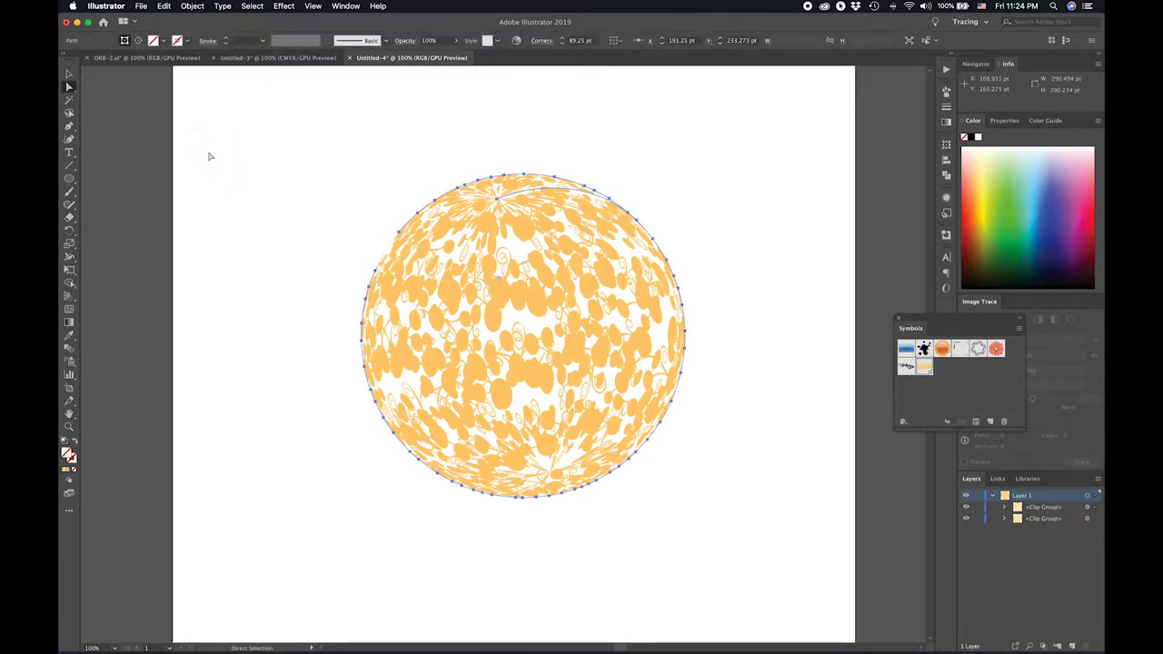
{"action": "left_click", "coordinate": [209, 156]}
{"action": "left_click", "coordinate": [242, 153]}
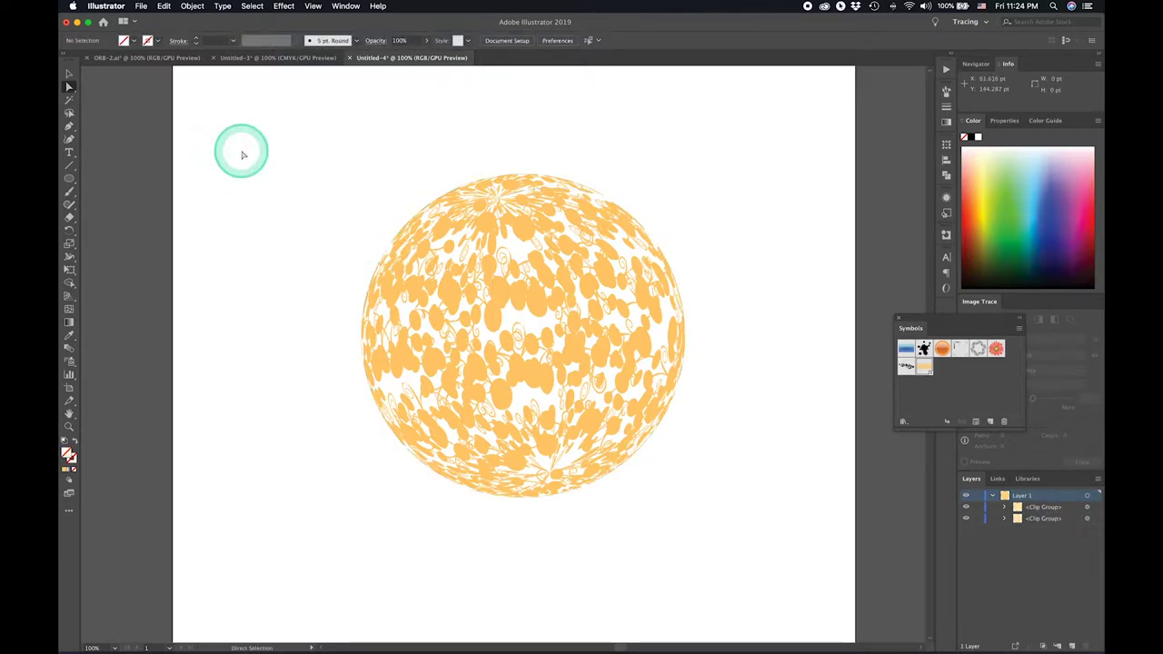
{"action": "left_click", "coordinate": [242, 154]}
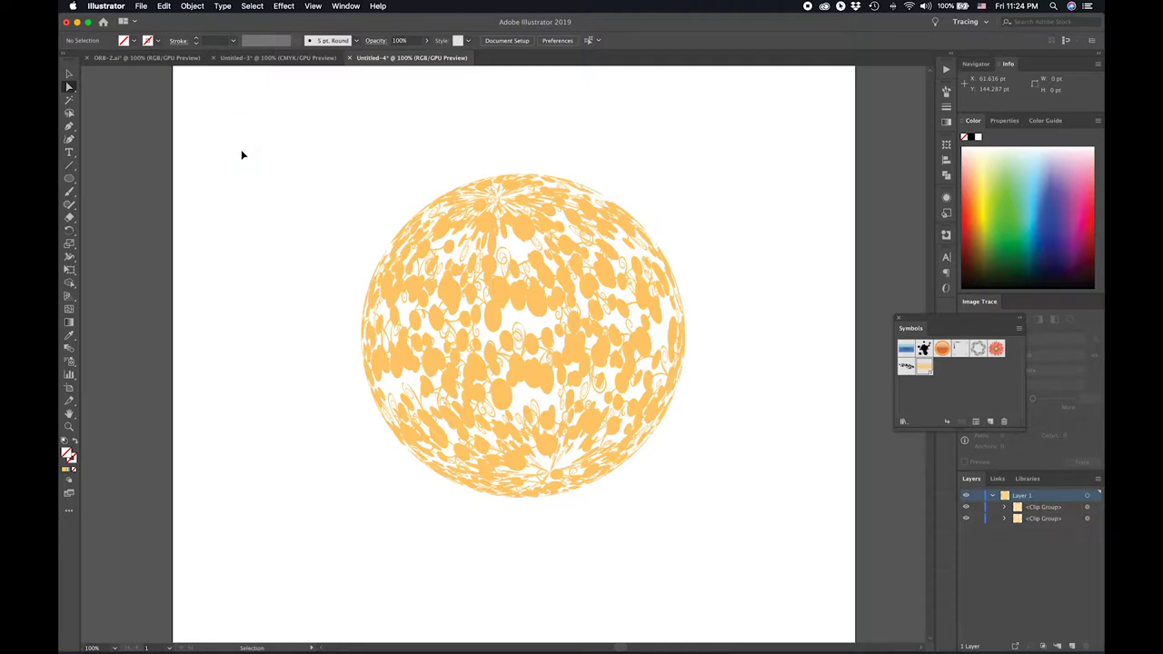
Switch to Outline view with Cmd+Y, inspect the sphere's edge paths, then deselect
{"action": "key", "text": "super+y"}
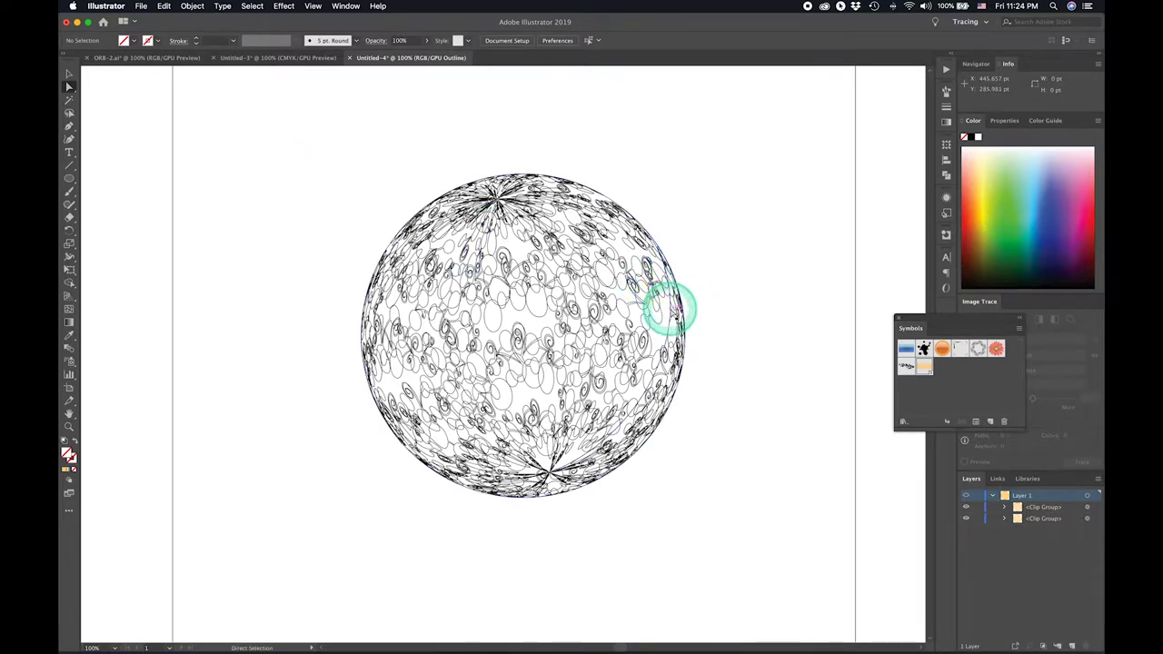
{"action": "left_click", "coordinate": [672, 308]}
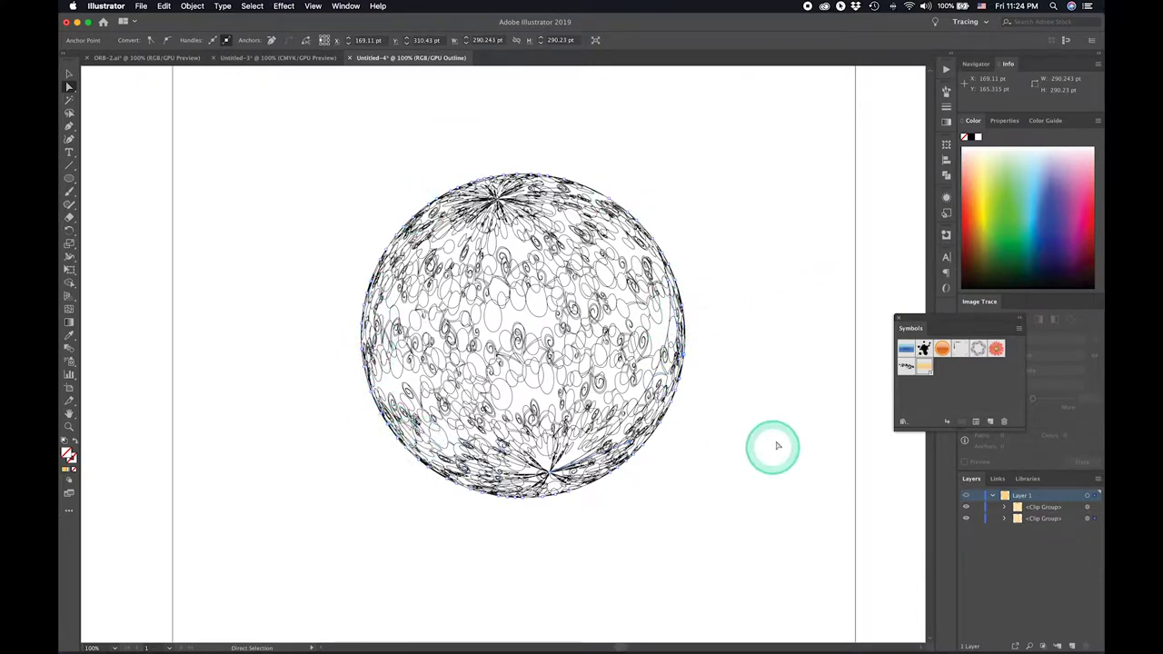
{"action": "key", "text": "super+a"}
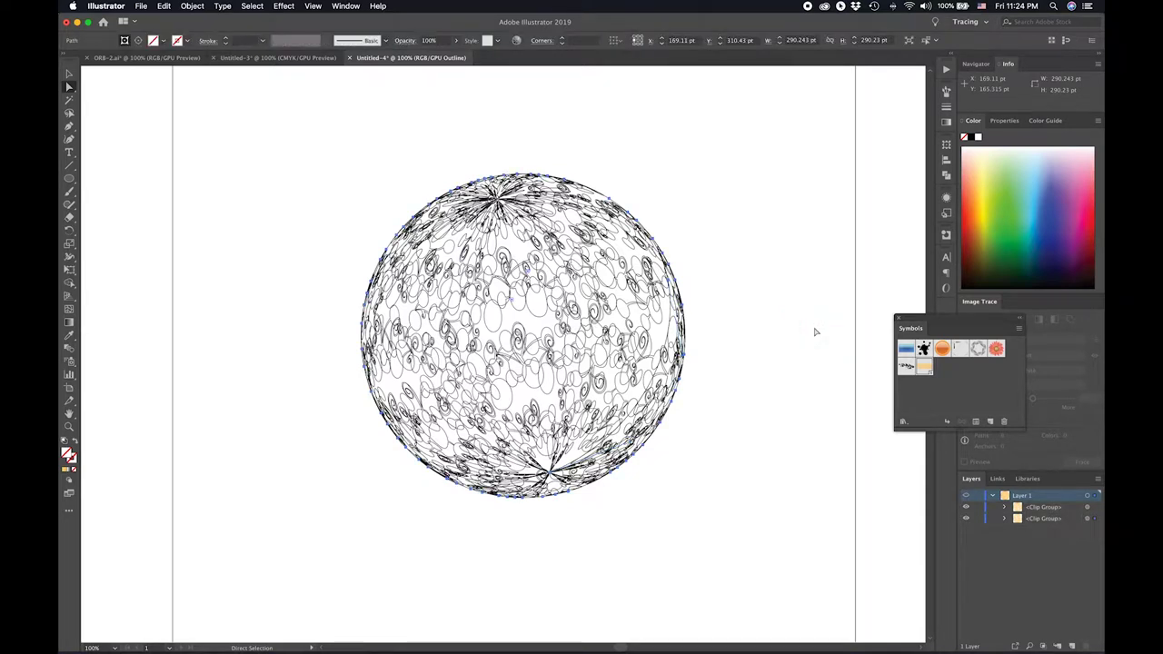
{"action": "key", "text": "shift+super+a"}
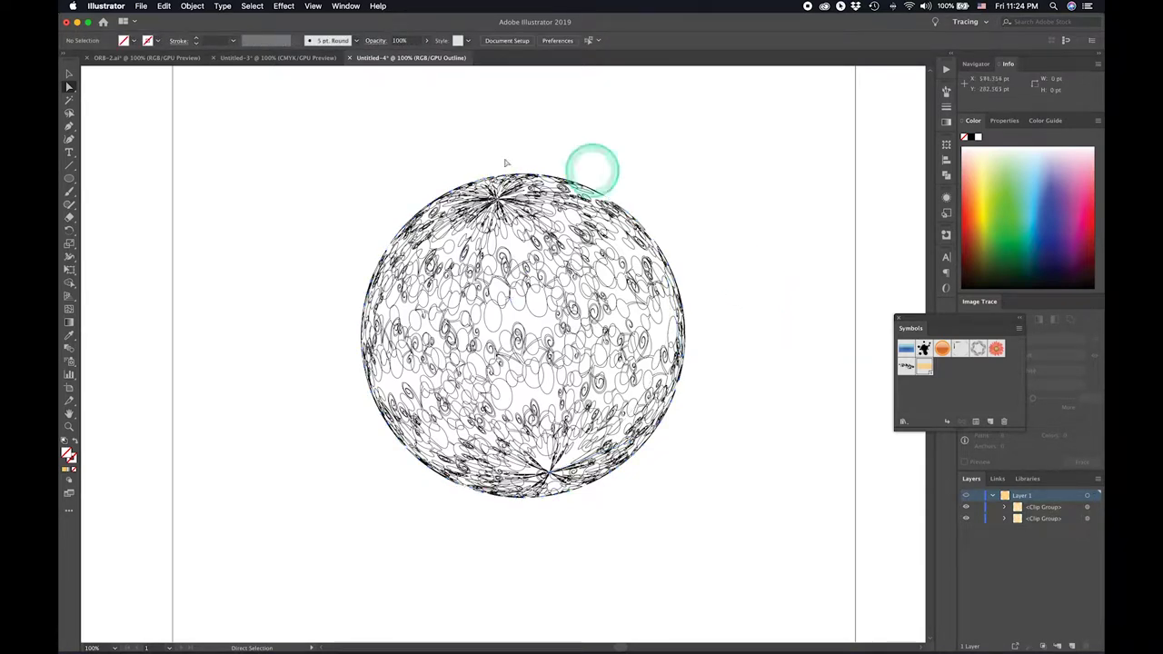
{"action": "left_click", "coordinate": [68, 75]}
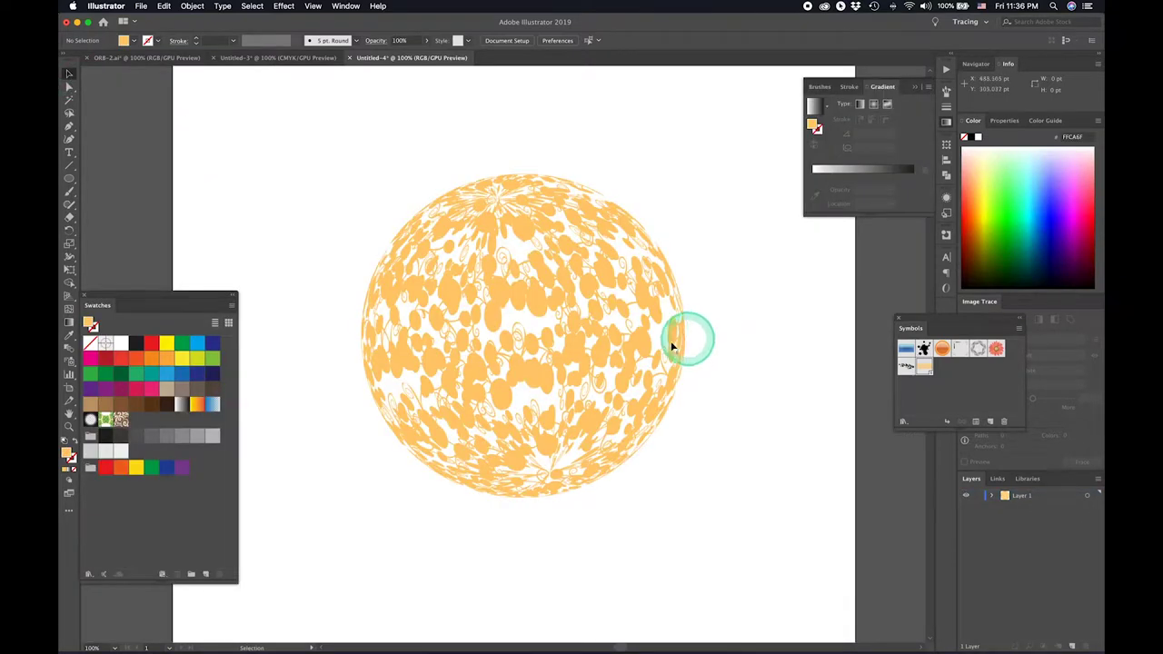
Select the sphere clip group and paste it back with Edit > Paste in Place
{"action": "left_click", "coordinate": [651, 350]}
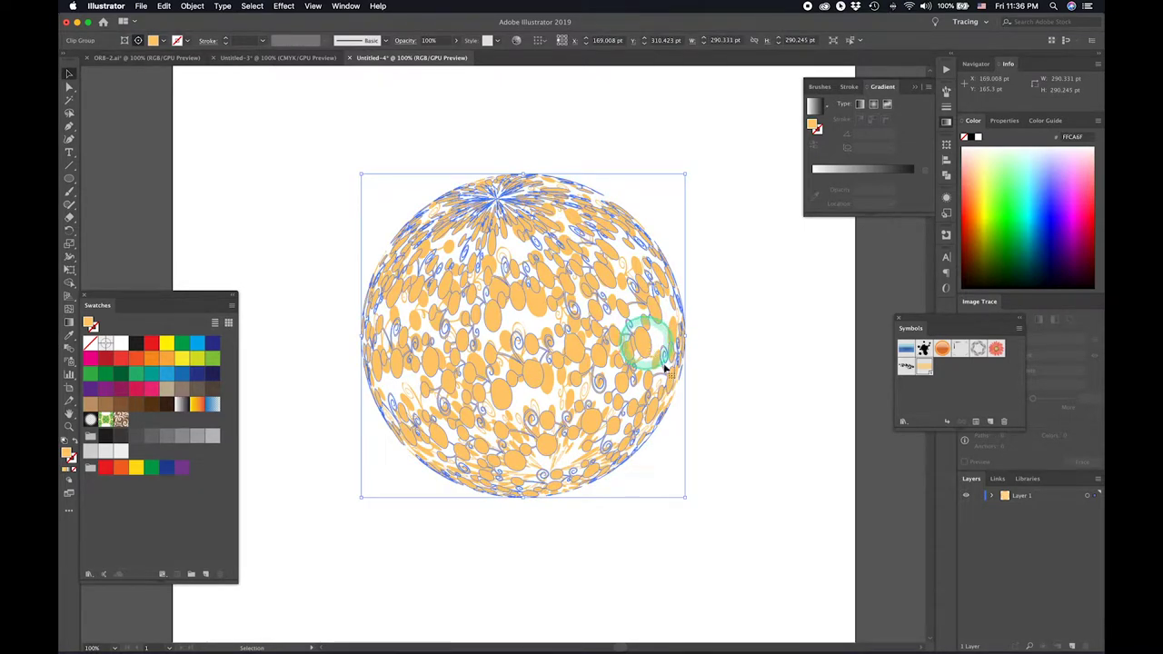
{"action": "left_click", "coordinate": [1076, 581]}
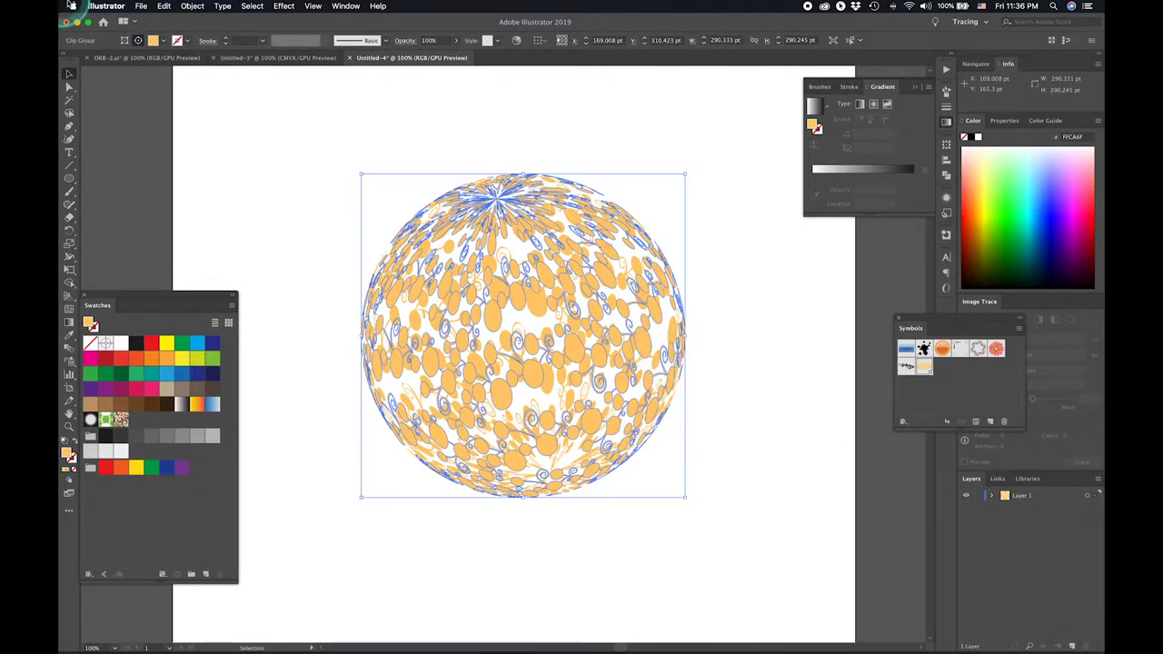
{"action": "left_click", "coordinate": [164, 6]}
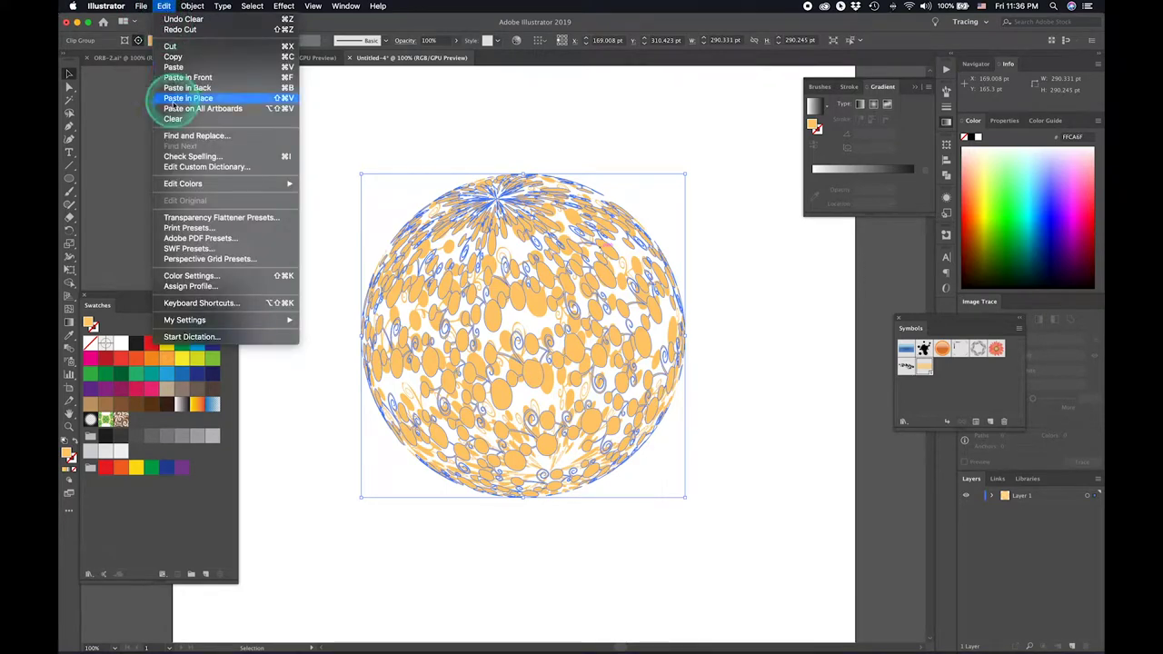
{"action": "left_click", "coordinate": [172, 67]}
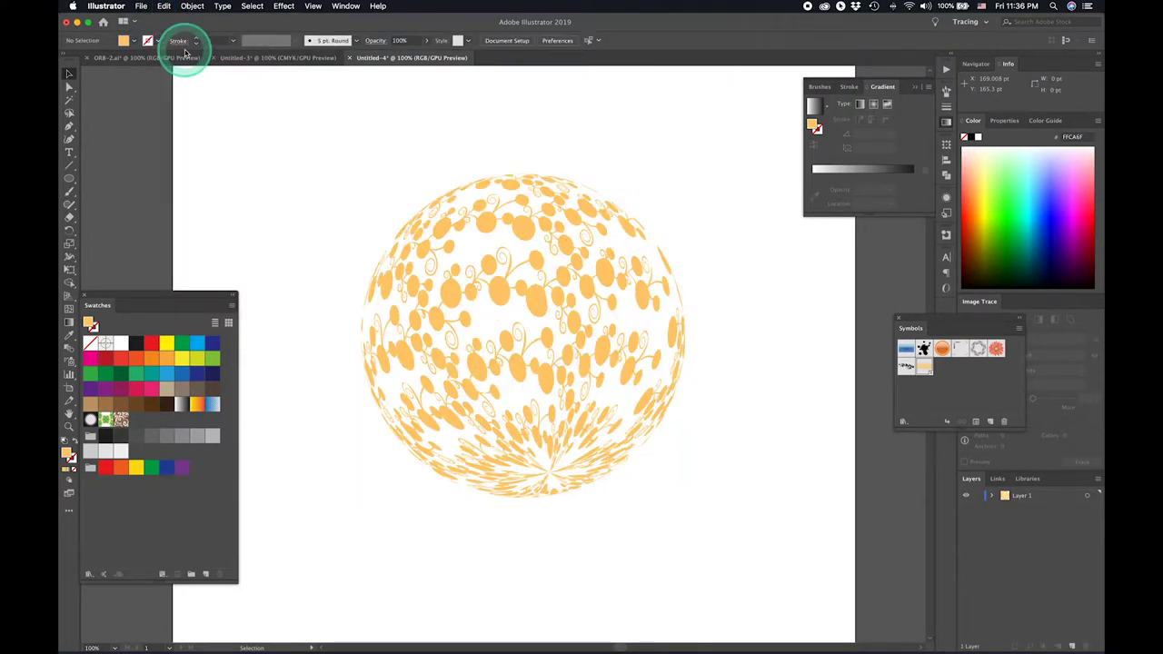
{"action": "left_click", "coordinate": [1098, 542]}
Create a Top orb layer, paste the orb copy in place, and rename the original layer Bottom orb
{"action": "left_click", "coordinate": [1073, 646]}
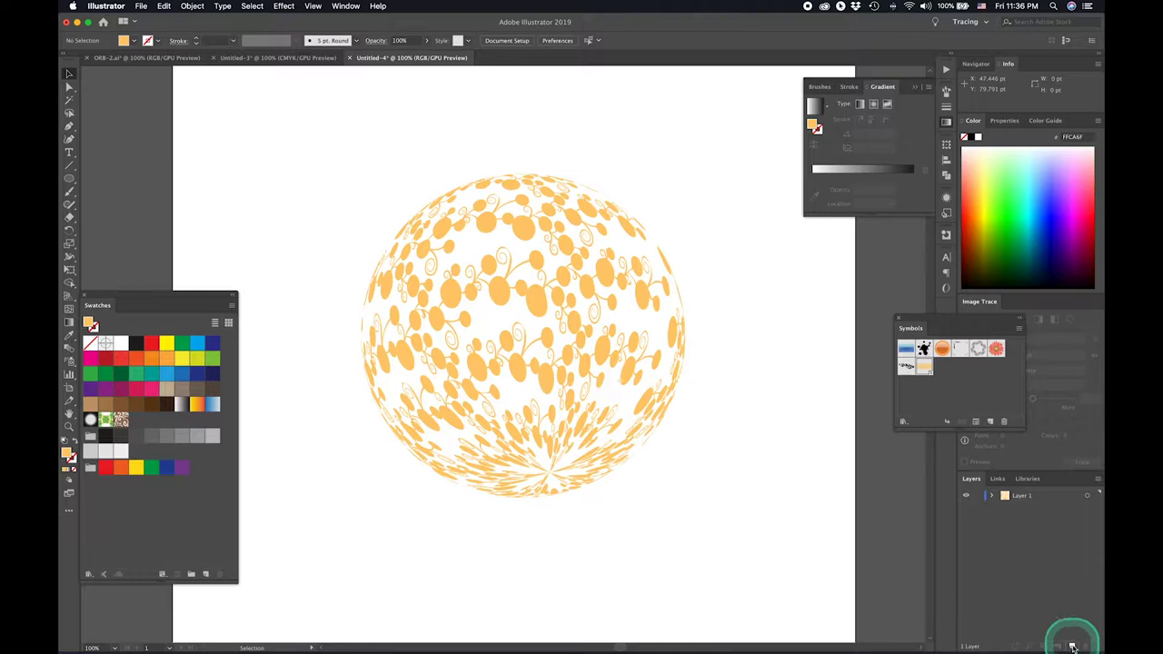
{"action": "double_click", "coordinate": [1027, 496]}
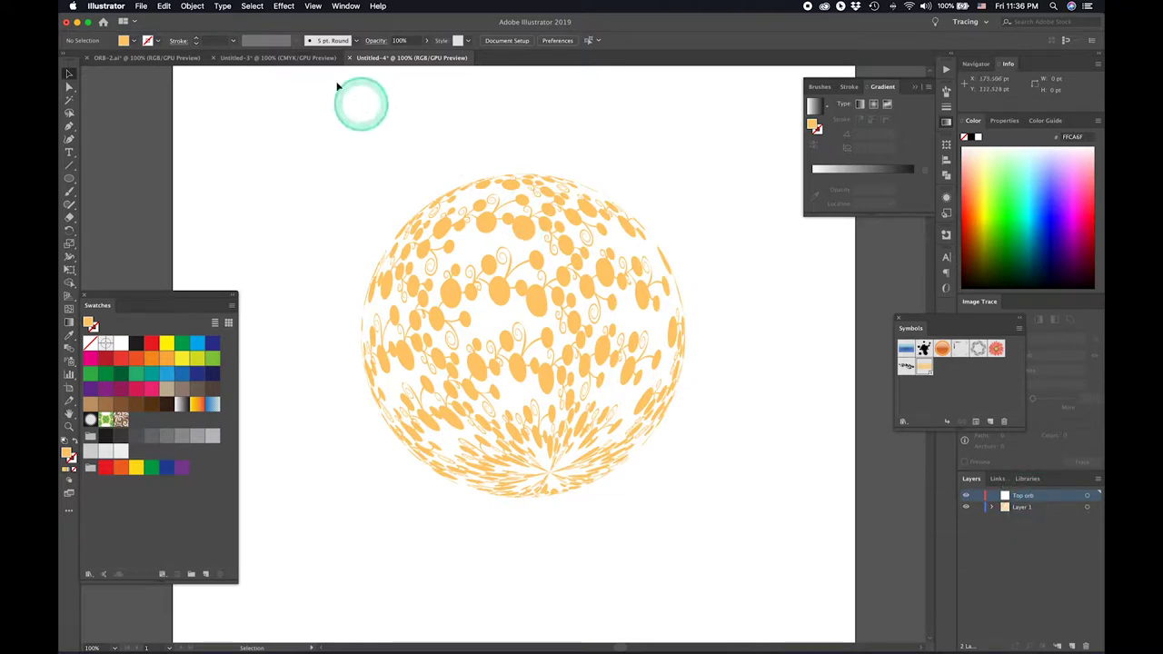
{"action": "left_click", "coordinate": [156, 6]}
{"action": "left_click", "coordinate": [169, 7]}
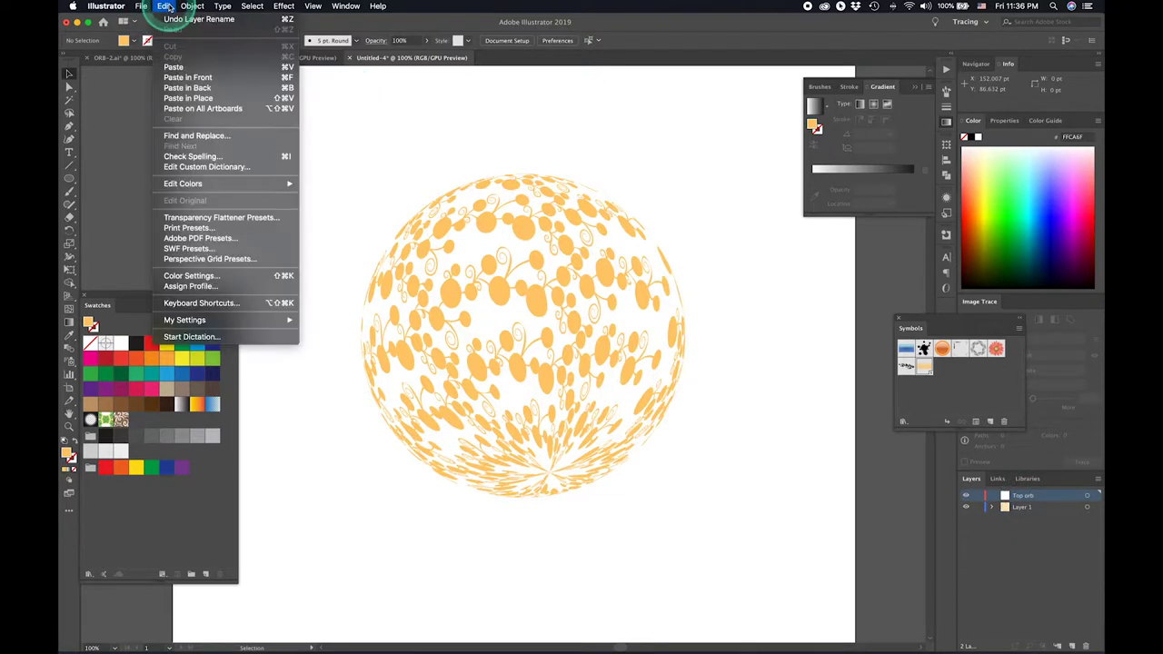
{"action": "left_click", "coordinate": [283, 100]}
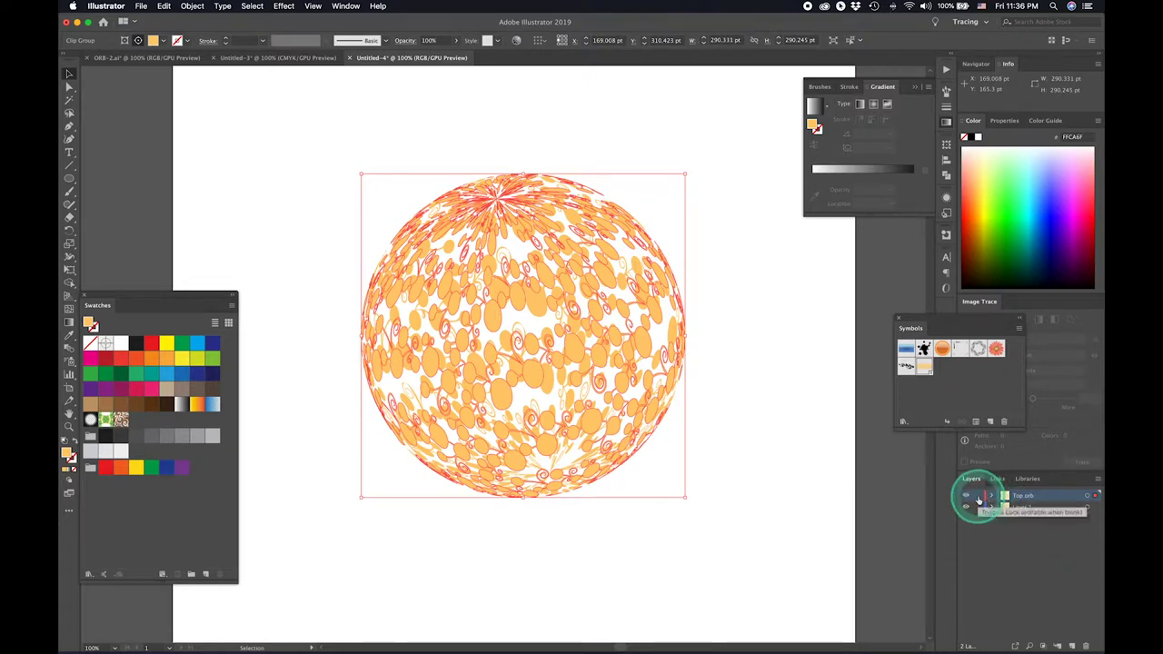
{"action": "left_click", "coordinate": [1024, 507]}
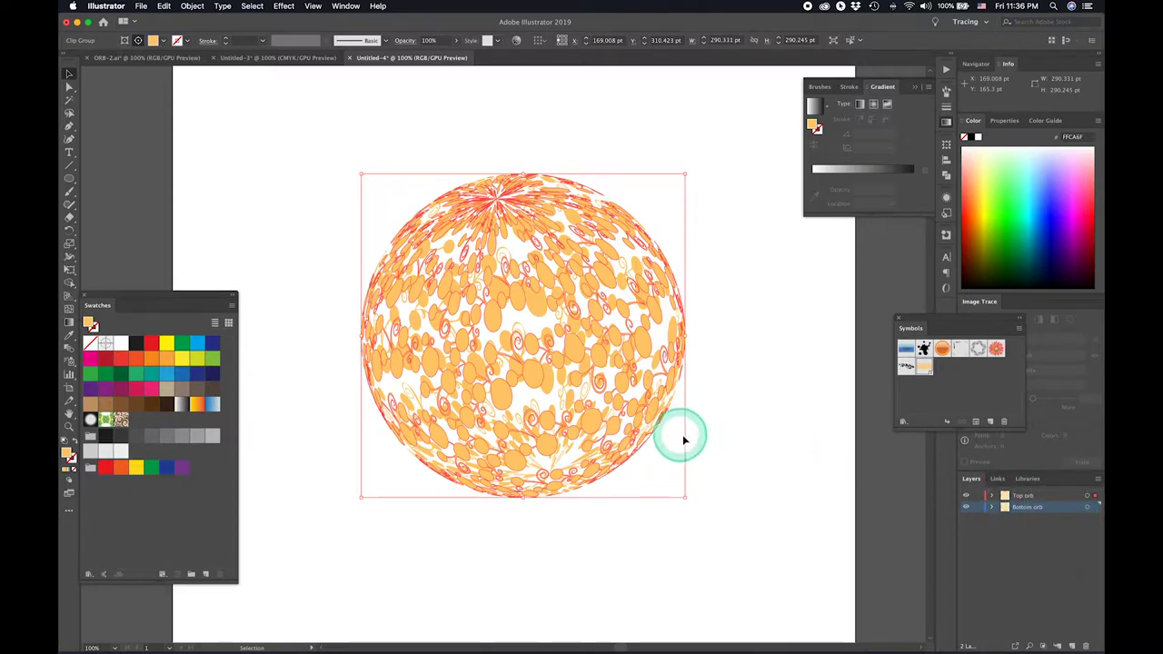
Ungroup the Bottom orb artwork twice and make it one compound path
{"action": "left_click", "coordinate": [753, 446]}
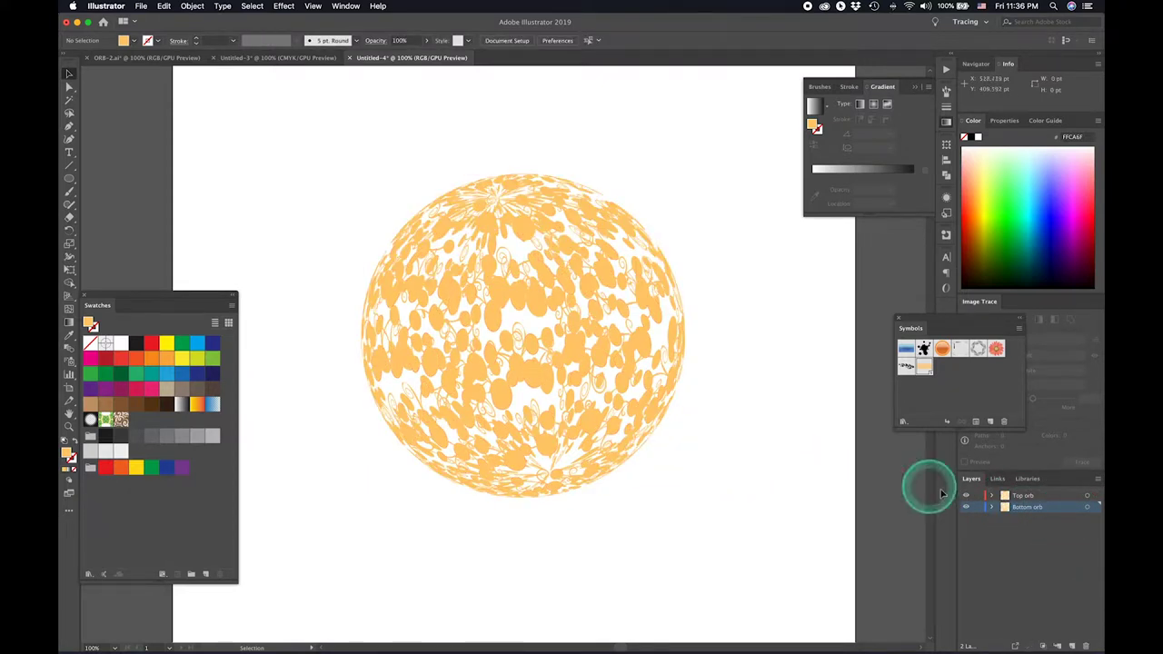
{"action": "left_click", "coordinate": [1086, 507]}
{"action": "right_click", "coordinate": [562, 411]}
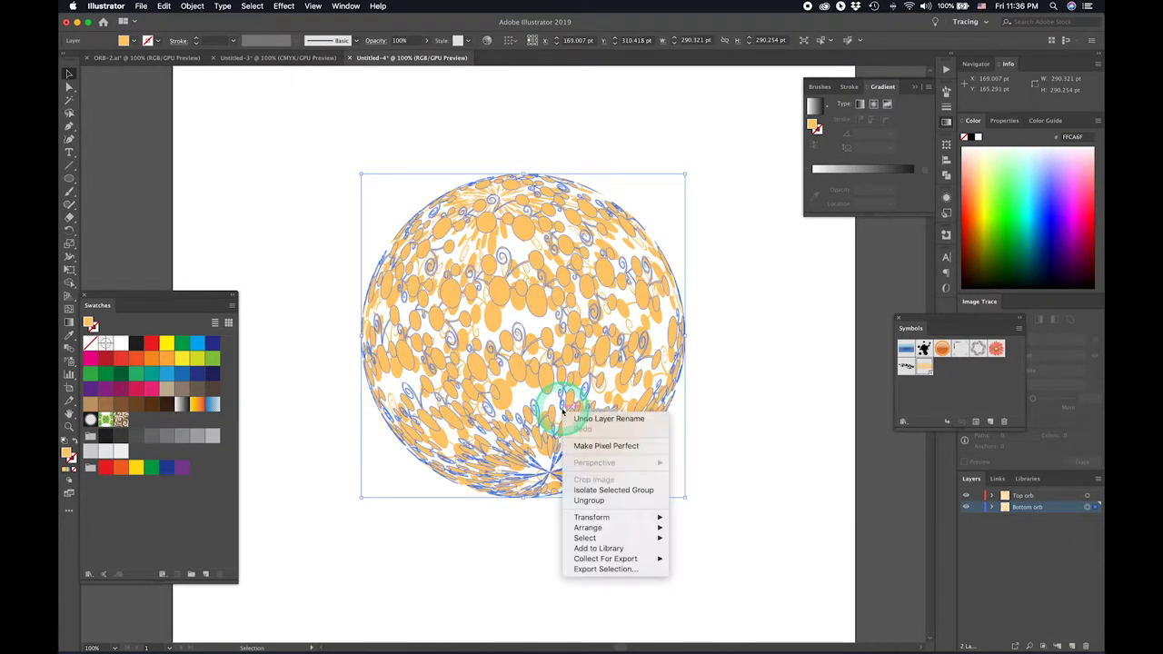
{"action": "left_click", "coordinate": [589, 501]}
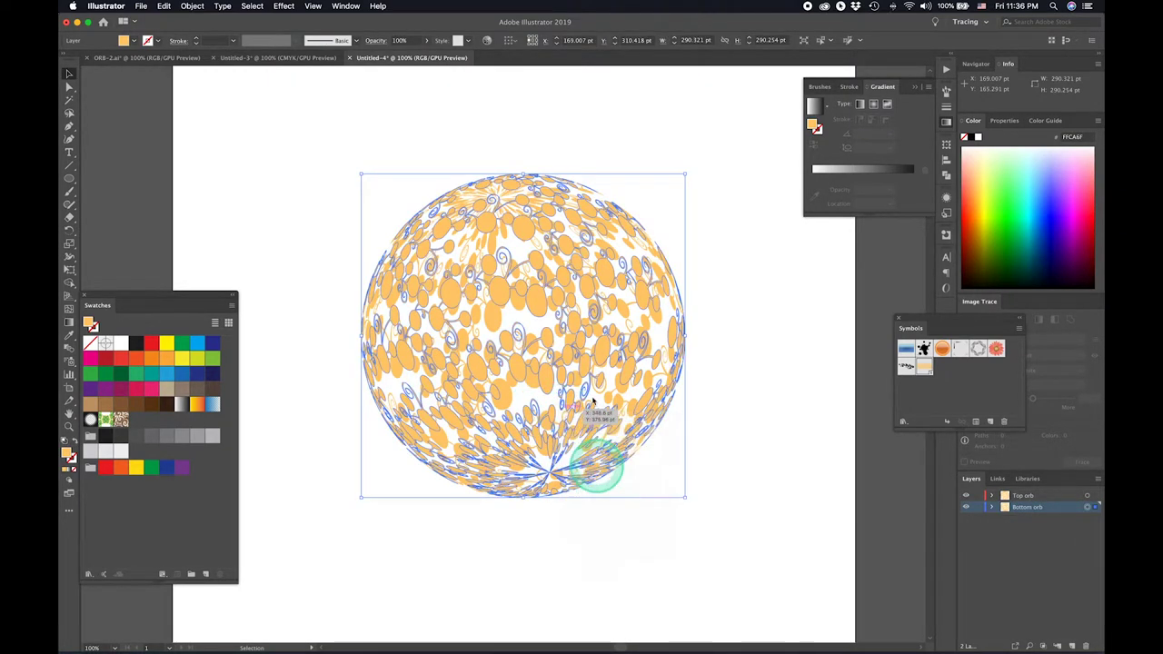
{"action": "right_click", "coordinate": [595, 382]}
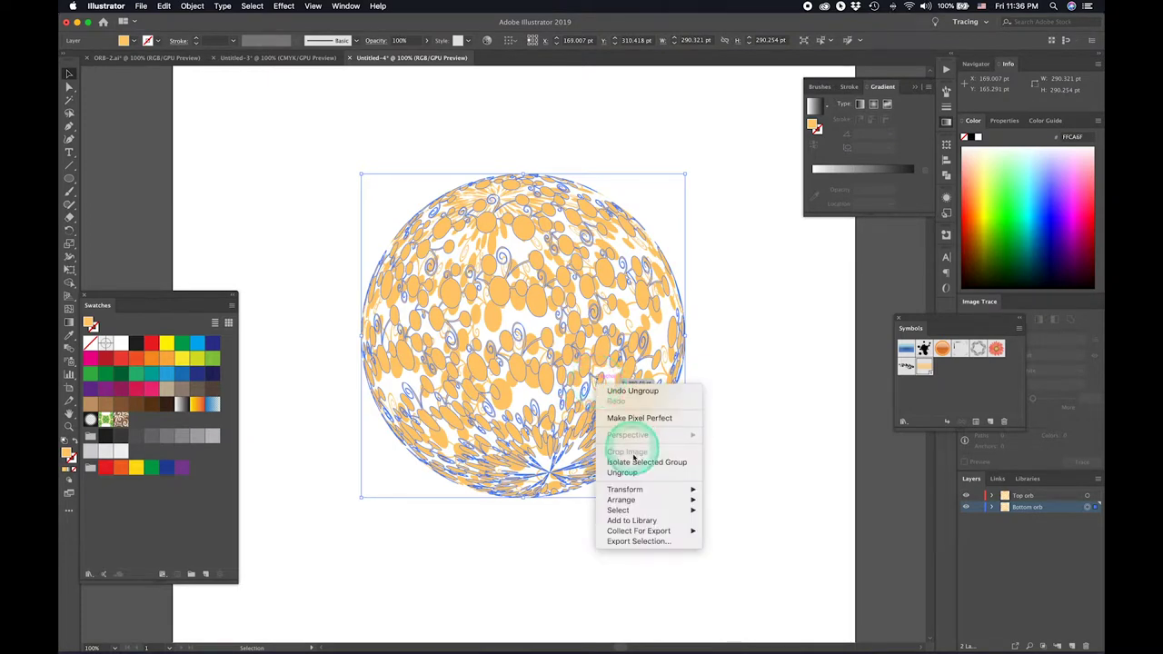
{"action": "left_click", "coordinate": [623, 473]}
{"action": "left_click", "coordinate": [163, 6]}
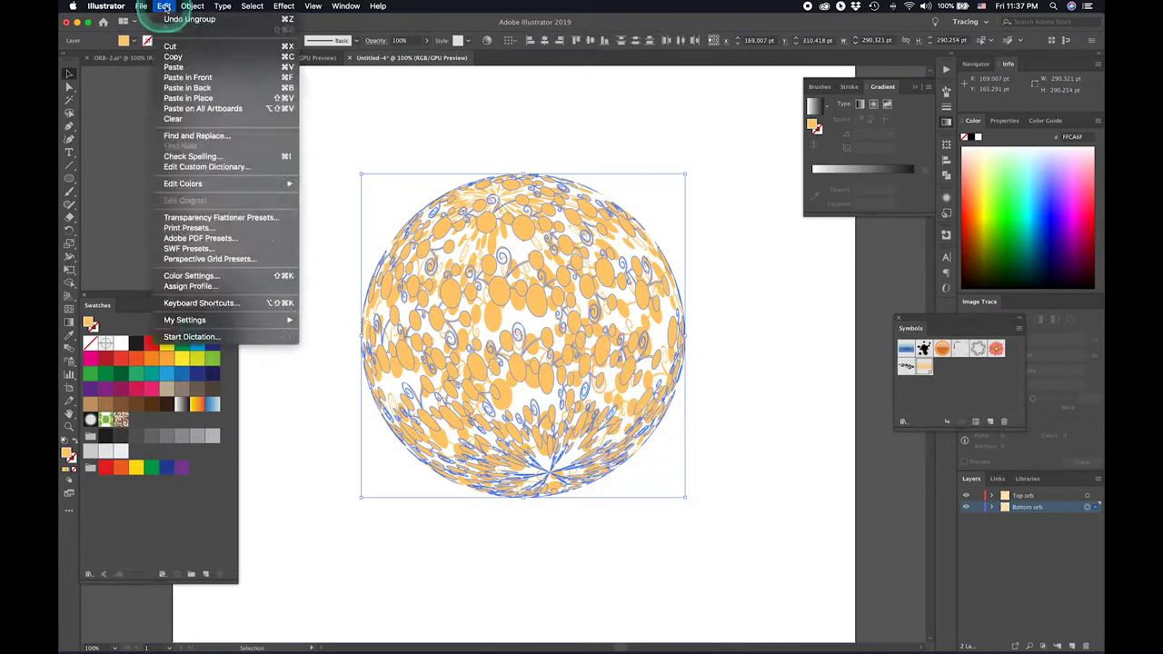
{"action": "left_click", "coordinate": [202, 7]}
{"action": "left_click", "coordinate": [240, 270]}
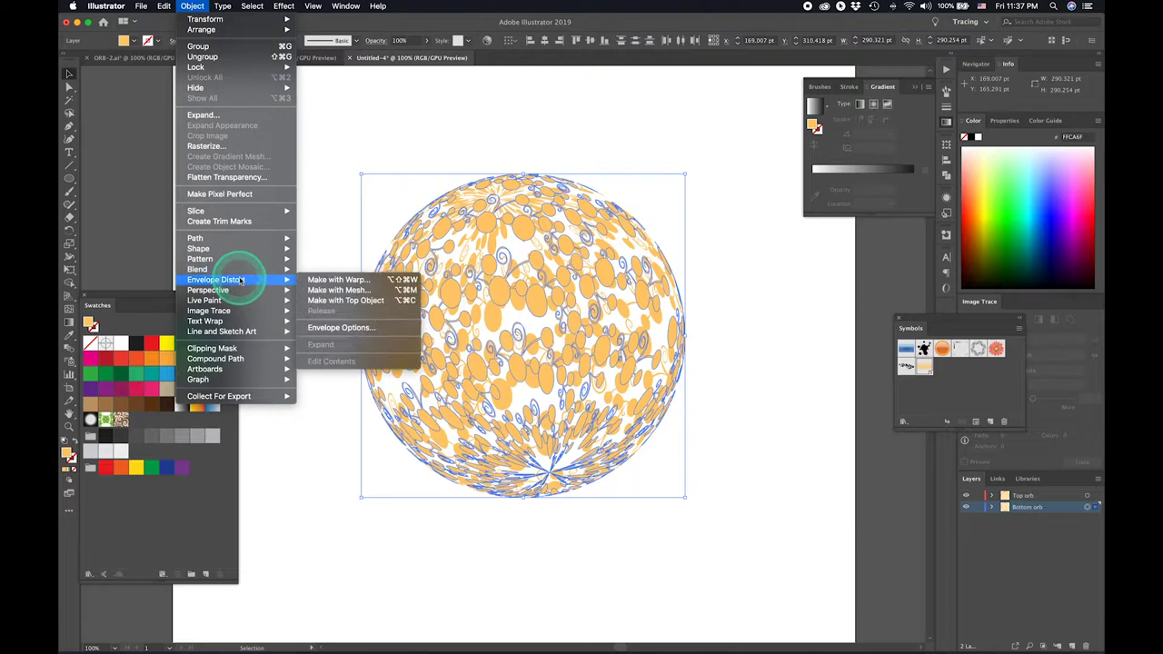
{"action": "mouse_move", "coordinate": [233, 361]}
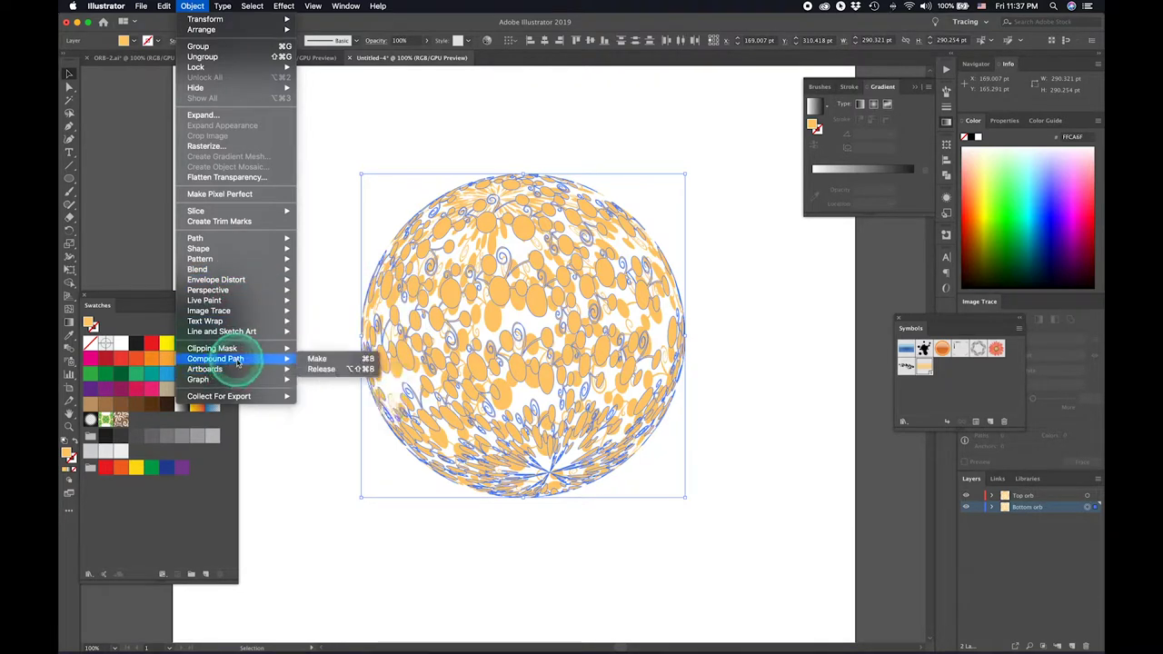
{"action": "left_click", "coordinate": [318, 360]}
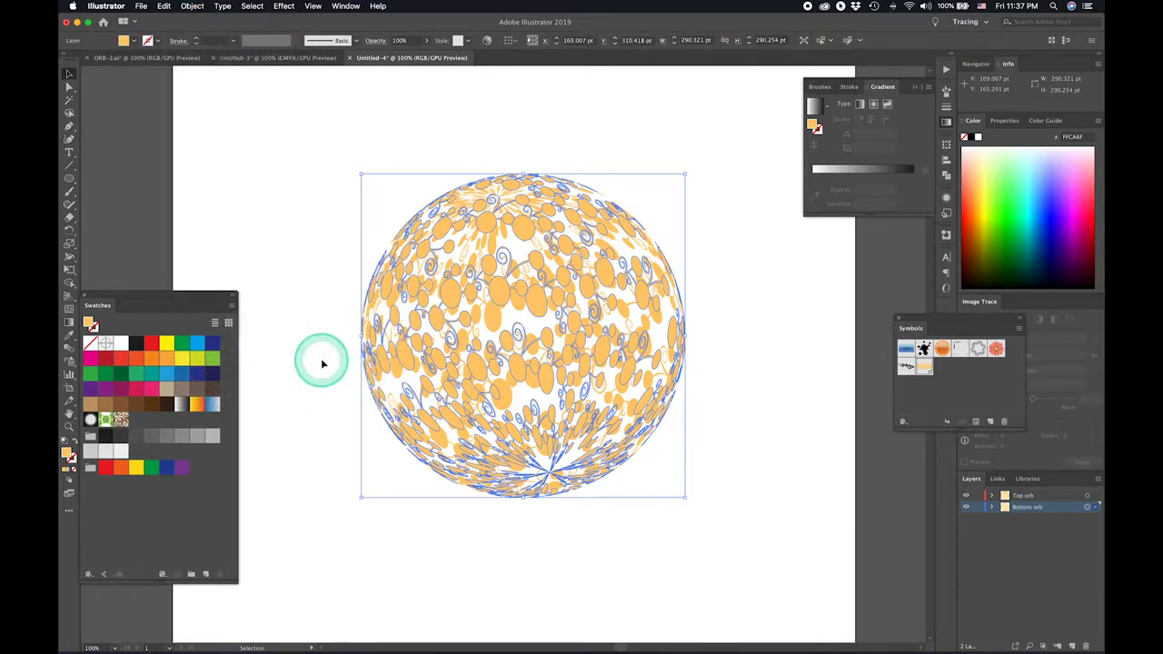
Ungroup the Top orb artwork twice and make it one compound path
{"action": "left_click", "coordinate": [1087, 497]}
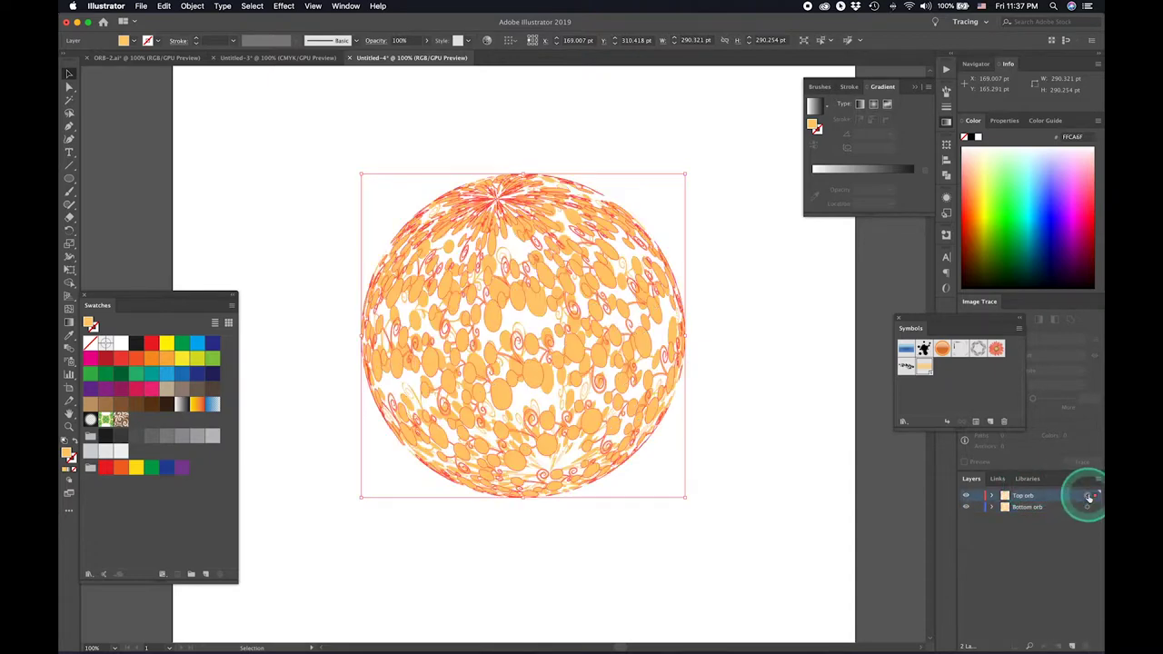
{"action": "right_click", "coordinate": [583, 356]}
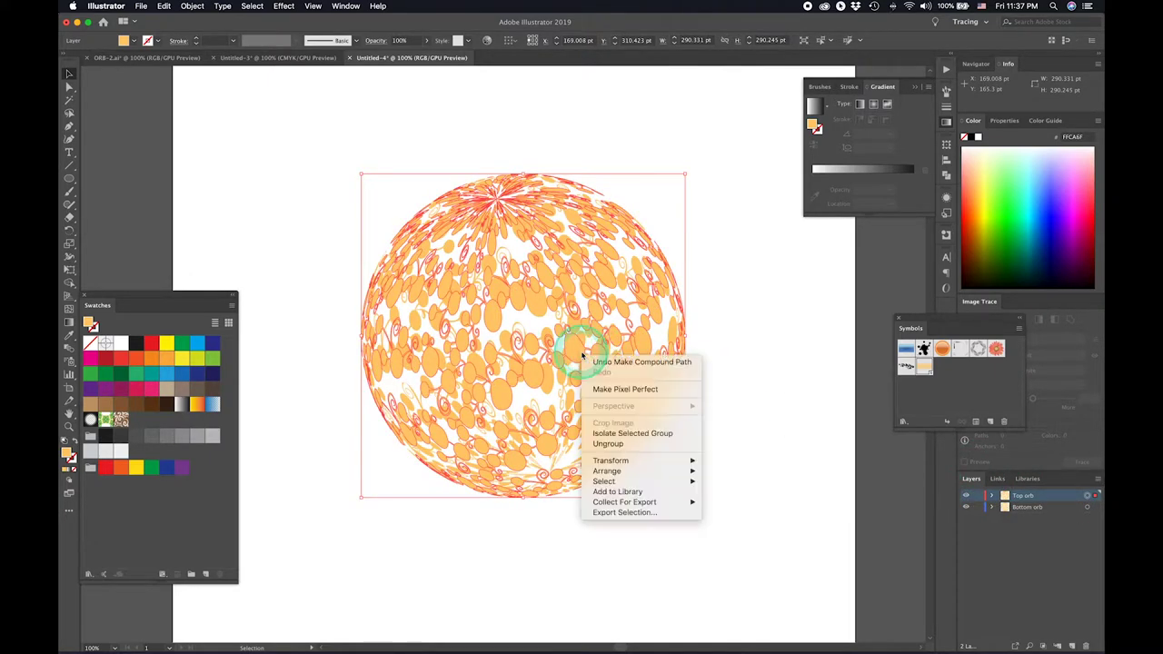
{"action": "left_click", "coordinate": [625, 445]}
{"action": "right_click", "coordinate": [580, 353]}
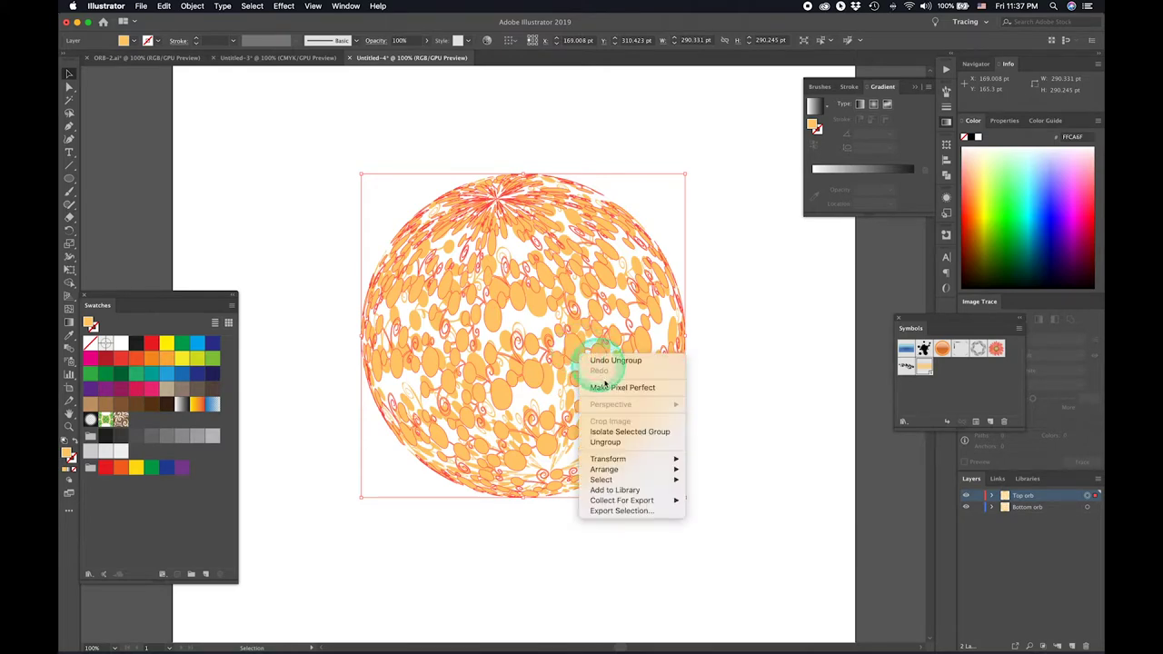
{"action": "left_click", "coordinate": [608, 444]}
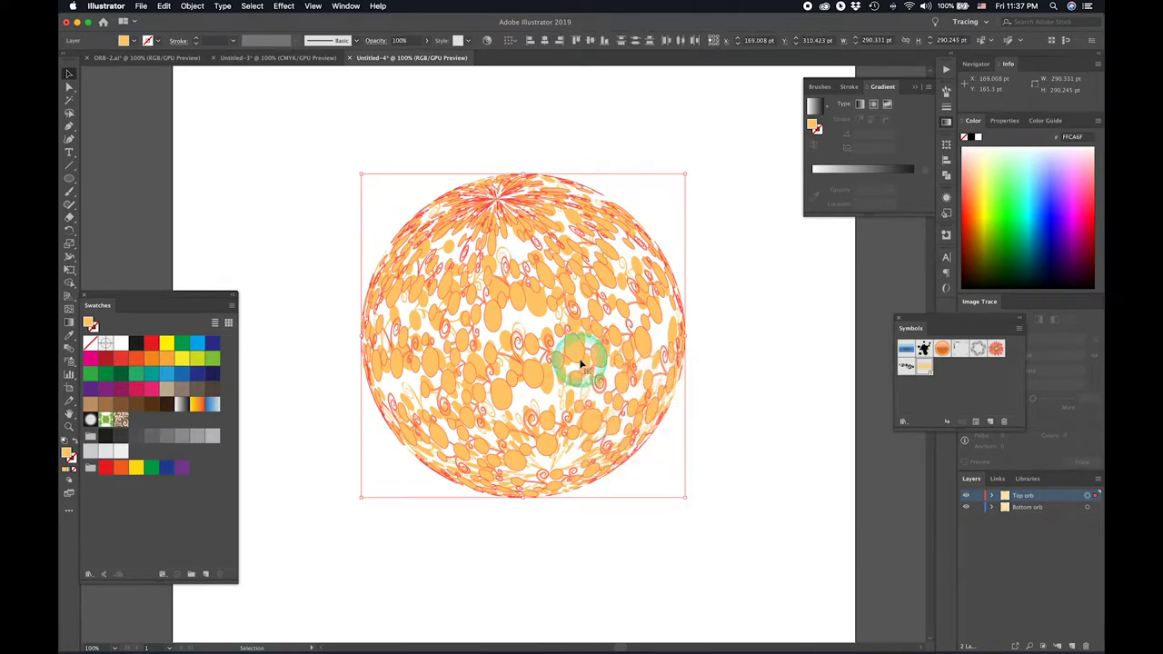
{"action": "left_click", "coordinate": [193, 6]}
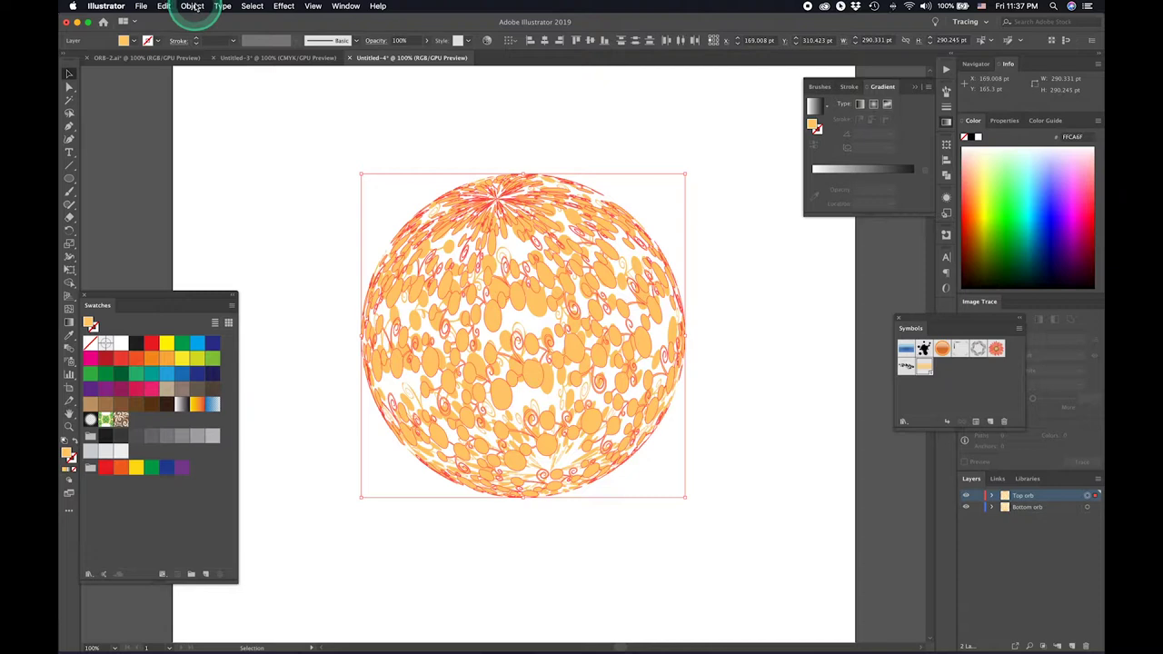
{"action": "left_click", "coordinate": [239, 323]}
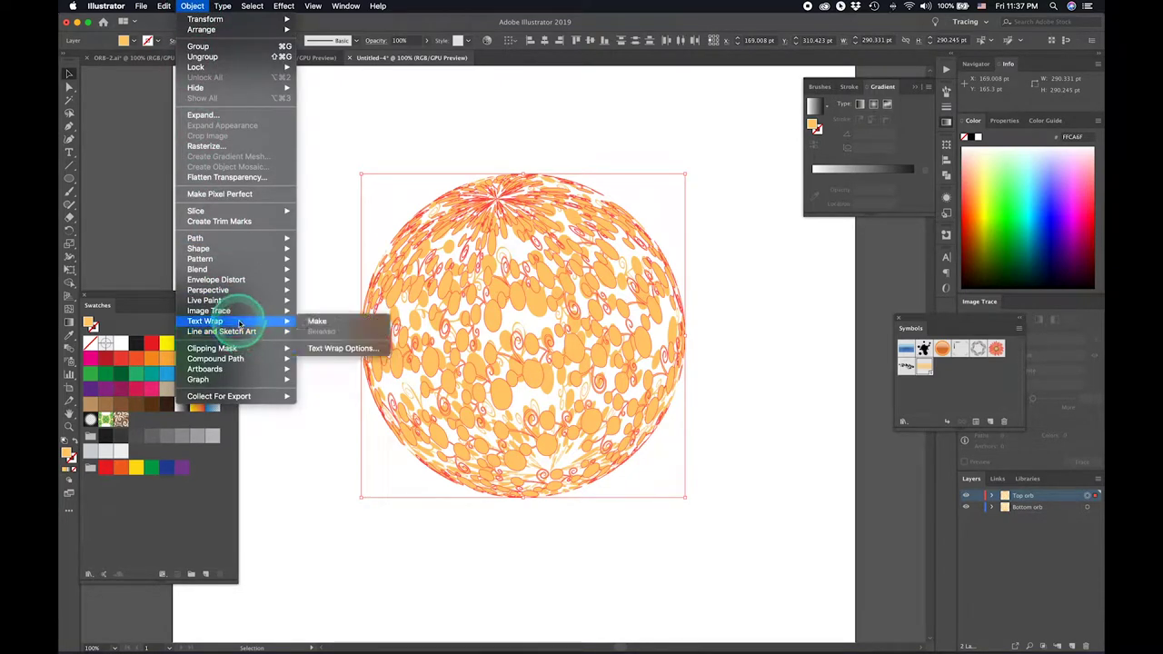
{"action": "left_click", "coordinate": [233, 359]}
{"action": "left_click", "coordinate": [325, 360]}
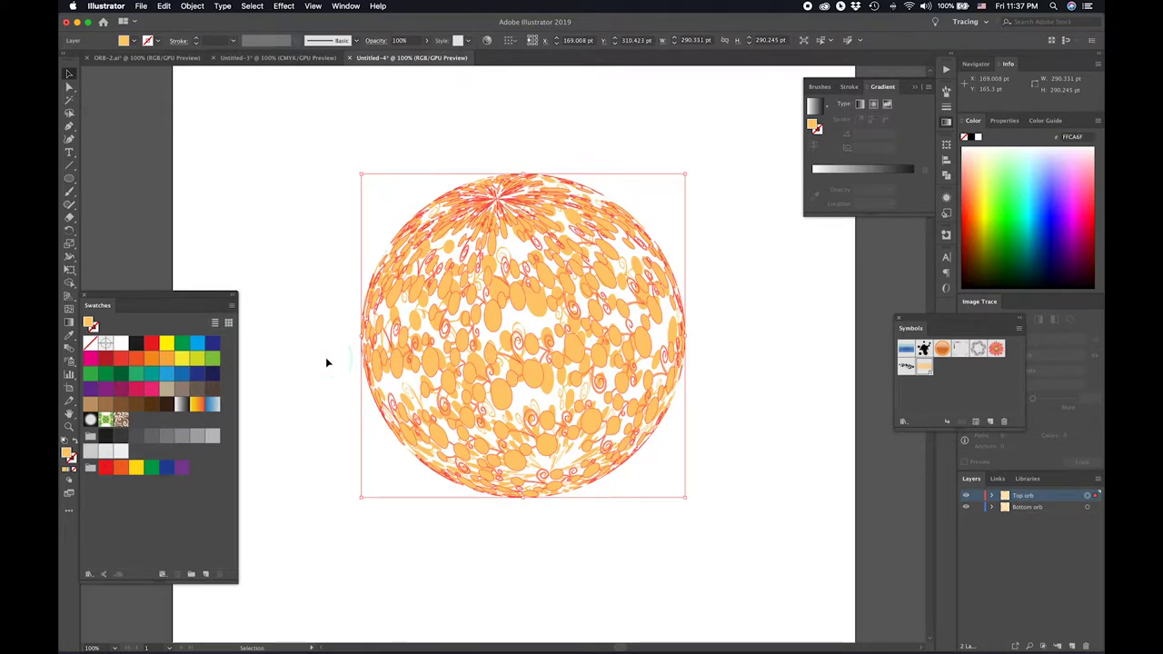
{"action": "left_click_drag", "start_coordinate": [327, 363], "coordinate": [501, 182]}
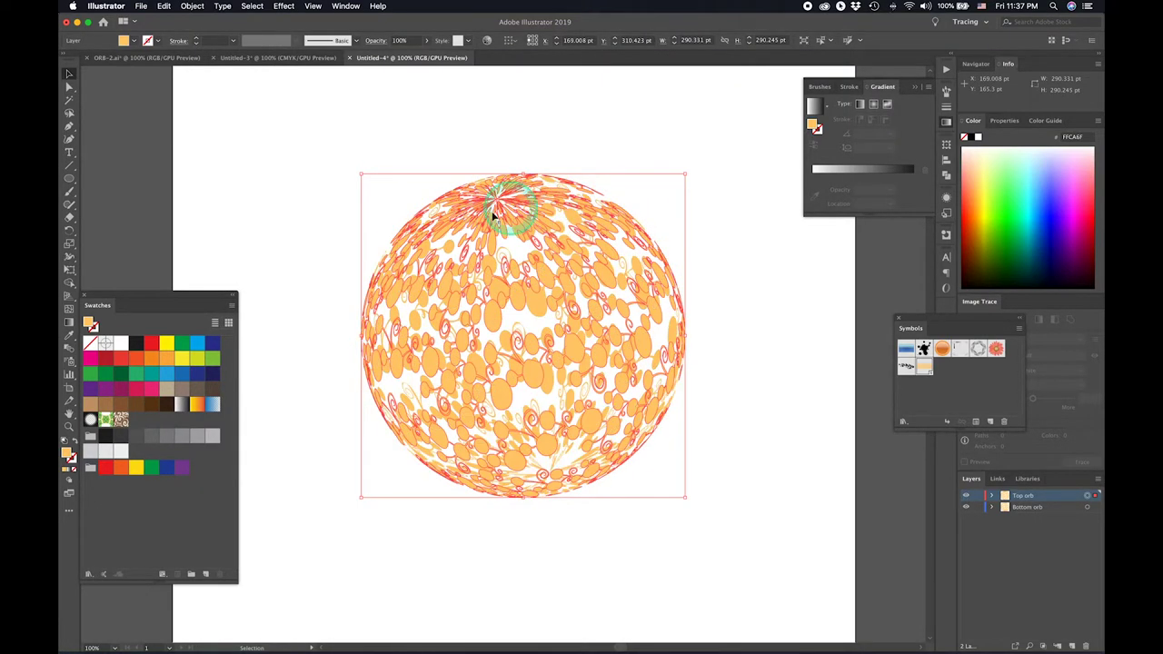
Fill the top orb with the default white-to-black gradient
{"action": "left_click", "coordinate": [815, 106]}
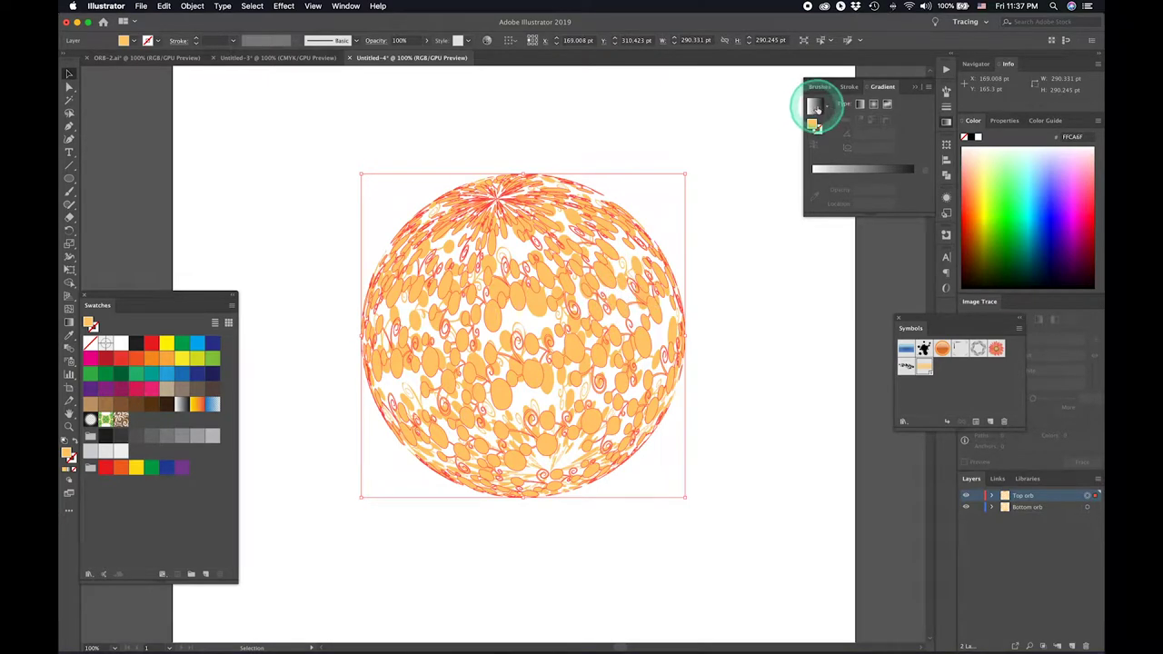
{"action": "left_click", "coordinate": [815, 106]}
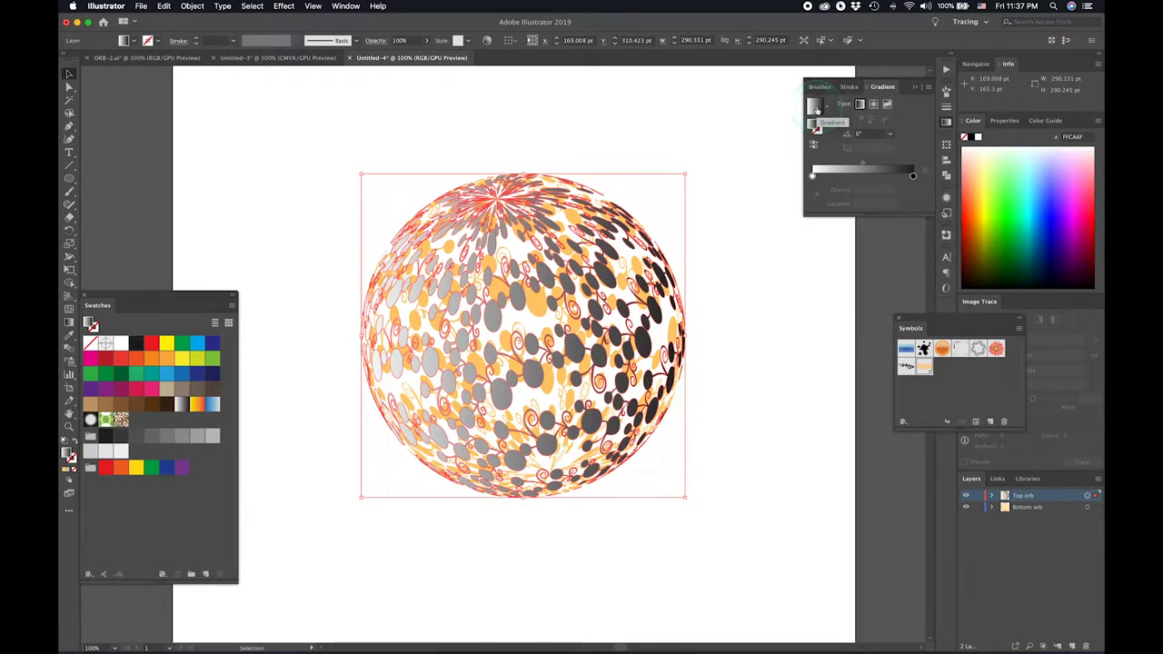
{"action": "left_click", "coordinate": [701, 298]}
{"action": "left_click", "coordinate": [363, 291]}
{"action": "left_click", "coordinate": [1085, 147]}
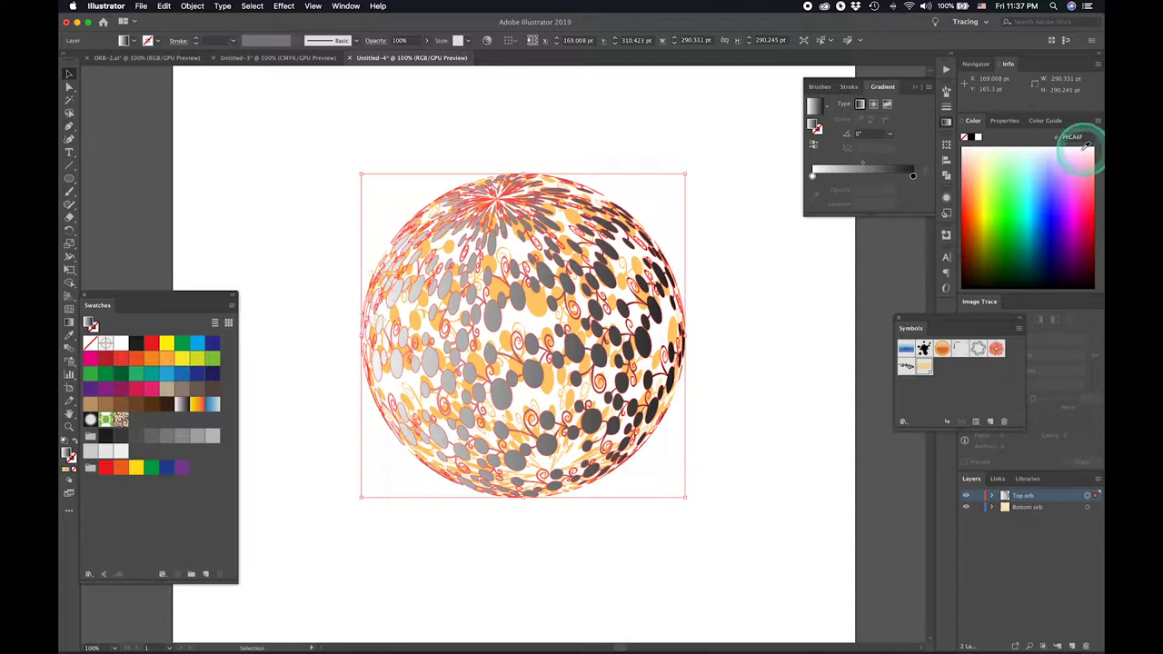
Add a purple theme, then a pink theme, from Adobe Color Themes to the Swatches
{"action": "left_click", "coordinate": [346, 6]}
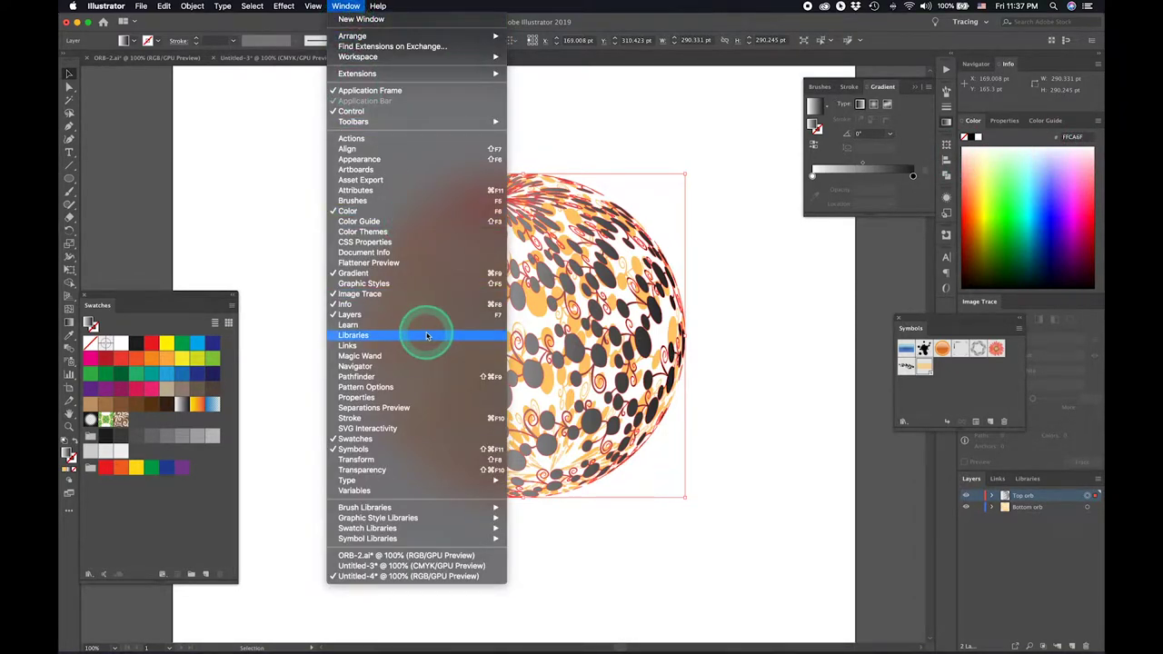
{"action": "left_click", "coordinate": [436, 236]}
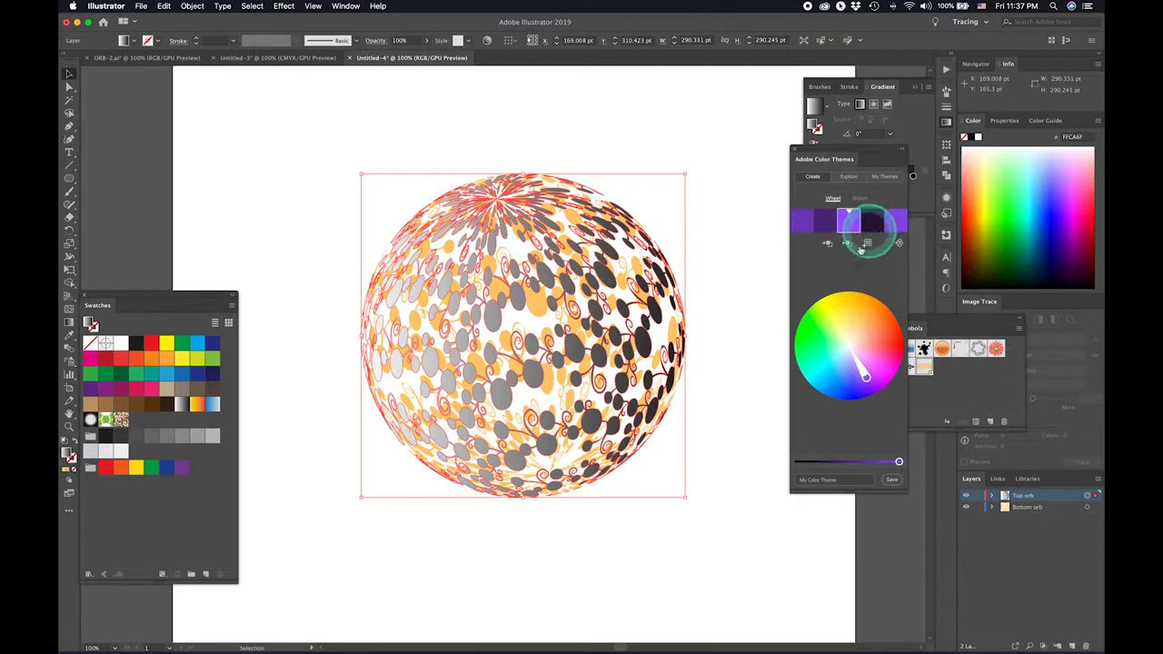
{"action": "left_click", "coordinate": [867, 246]}
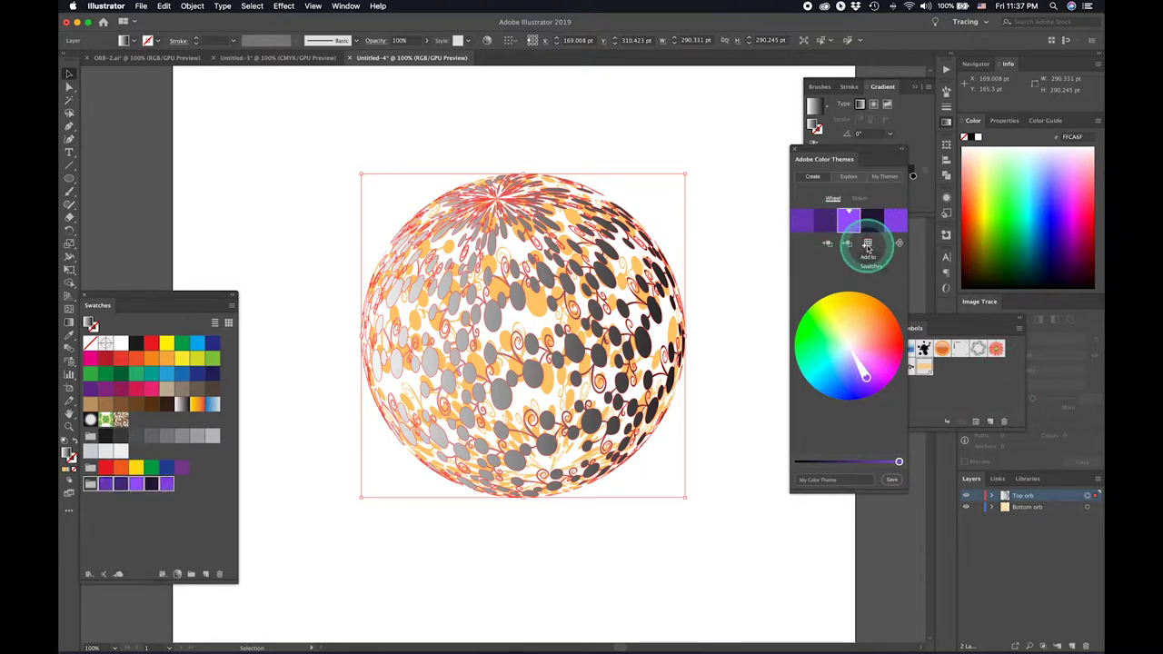
{"action": "left_click", "coordinate": [869, 365]}
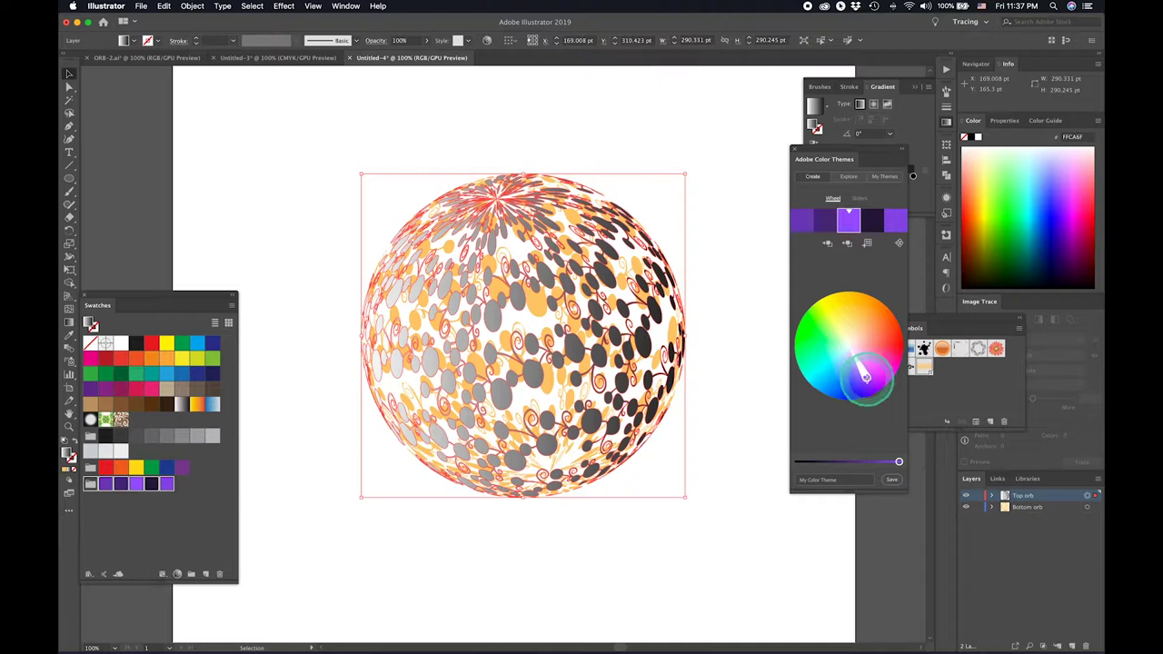
{"action": "left_click_drag", "start_coordinate": [866, 376], "coordinate": [892, 360]}
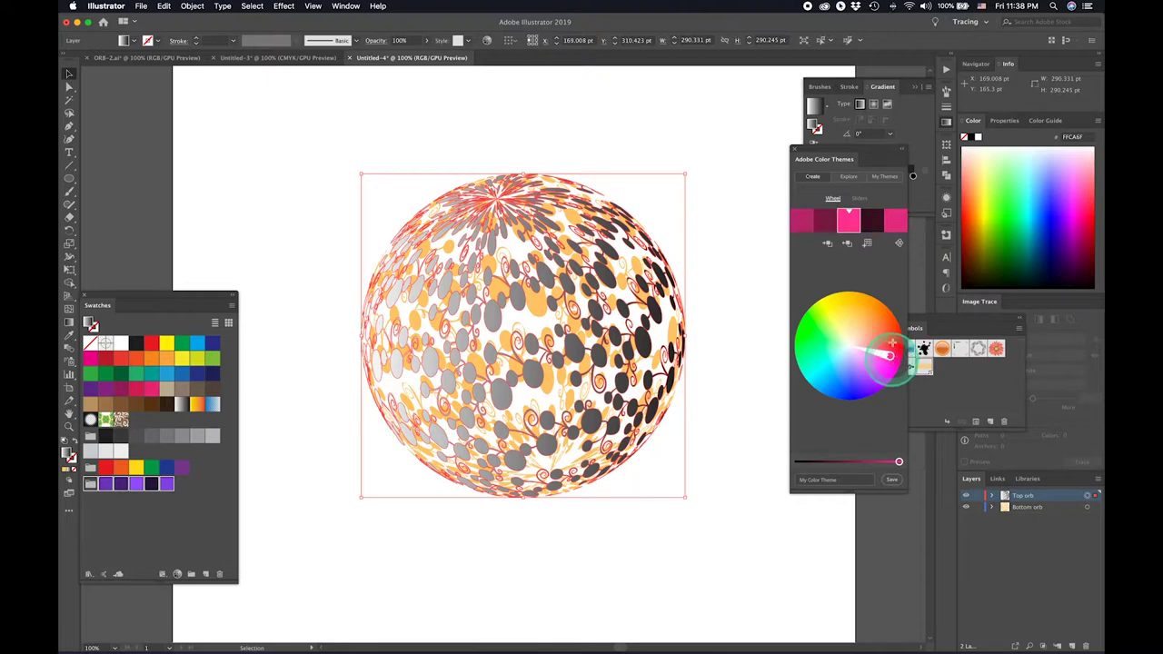
{"action": "left_click", "coordinate": [868, 245]}
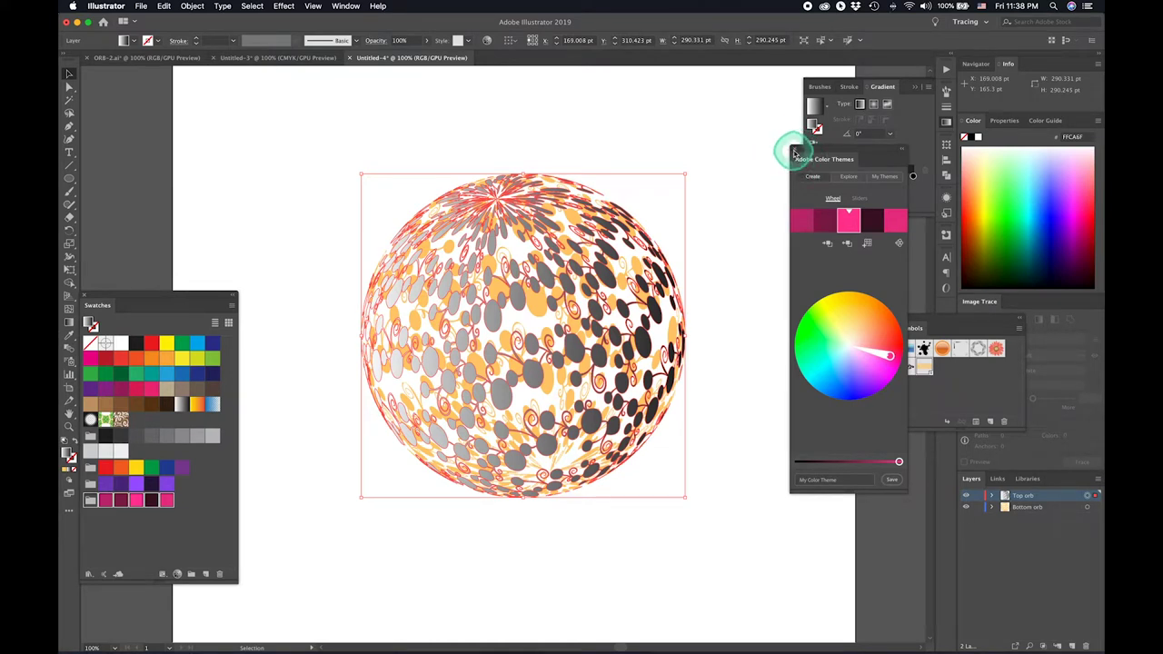
Change both gradient stops from black and white to purple swatches
{"action": "left_click", "coordinate": [793, 151]}
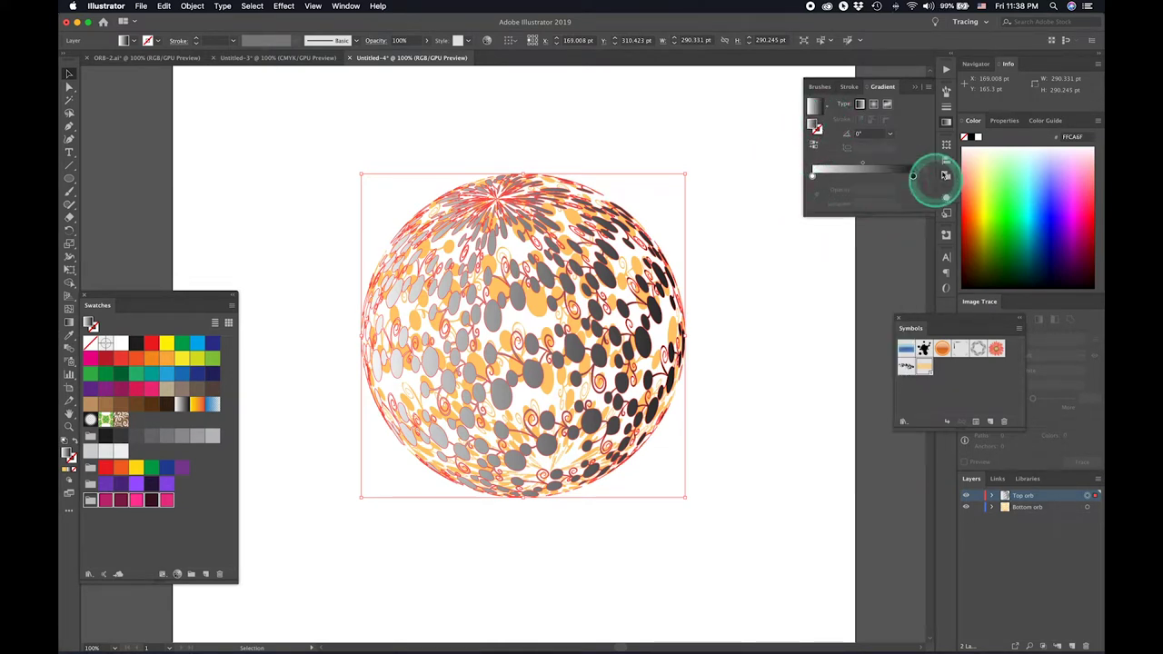
{"action": "left_click", "coordinate": [915, 176]}
{"action": "double_click", "coordinate": [913, 176]}
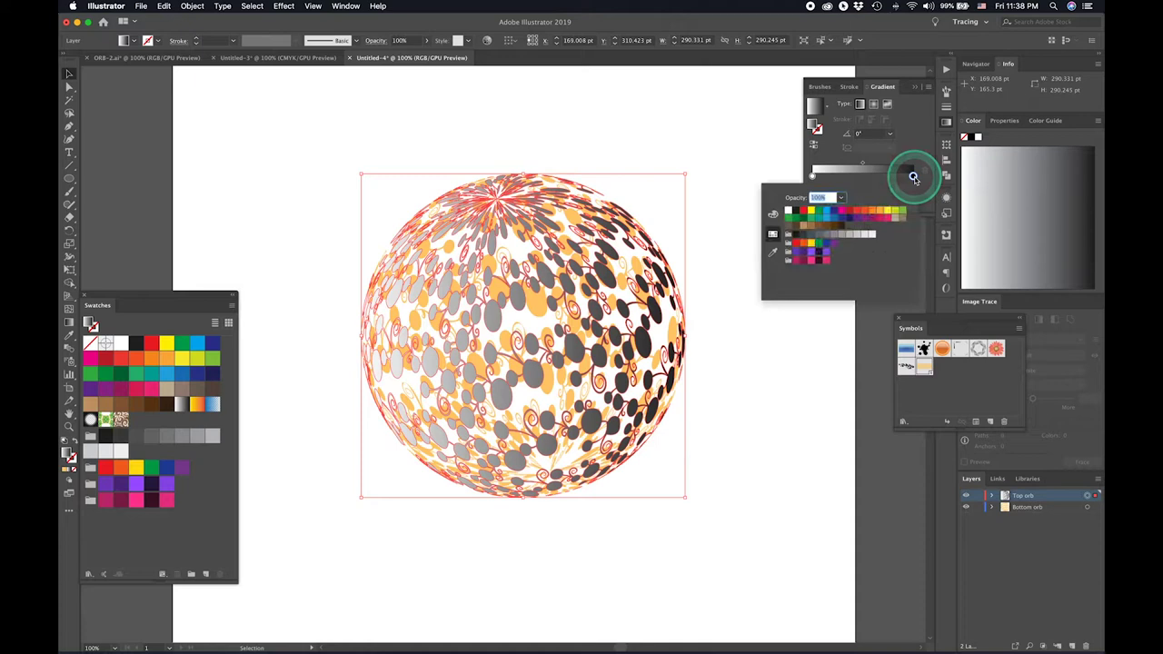
{"action": "left_click", "coordinate": [815, 256]}
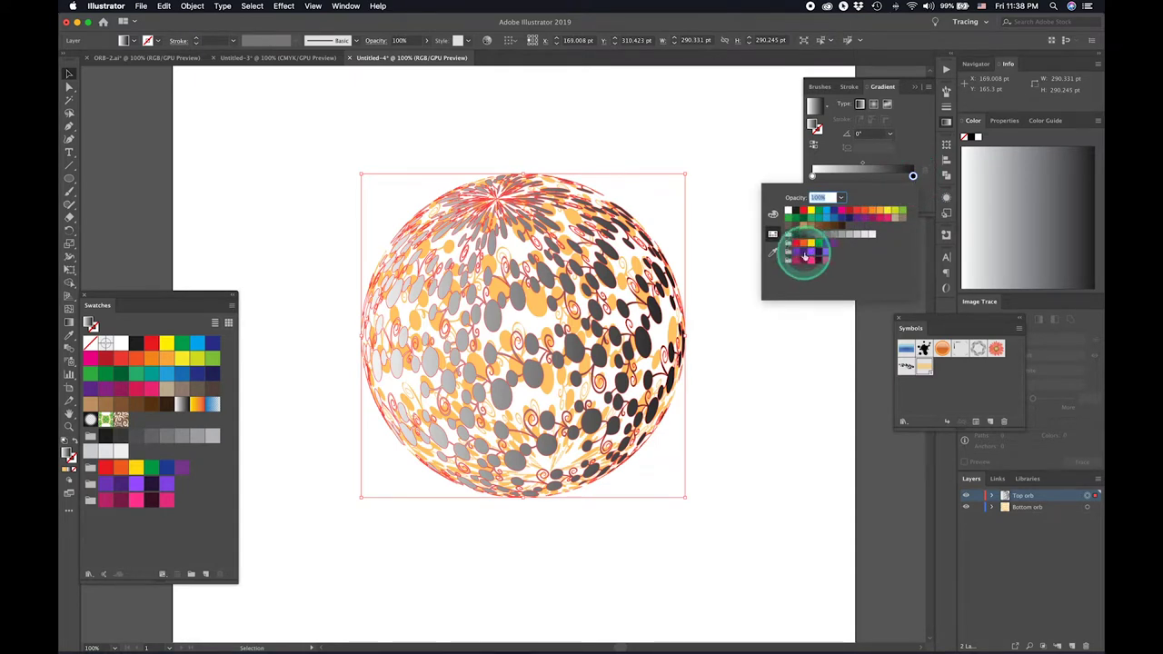
{"action": "left_click", "coordinate": [804, 256]}
{"action": "left_click", "coordinate": [811, 176]}
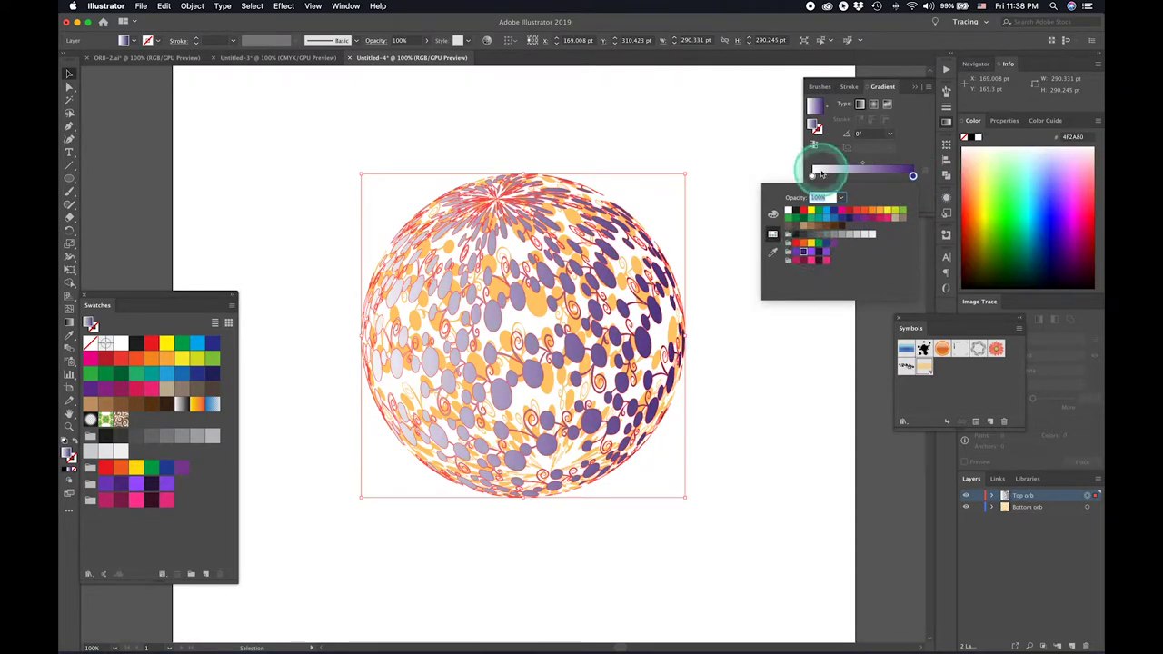
{"action": "double_click", "coordinate": [811, 177]}
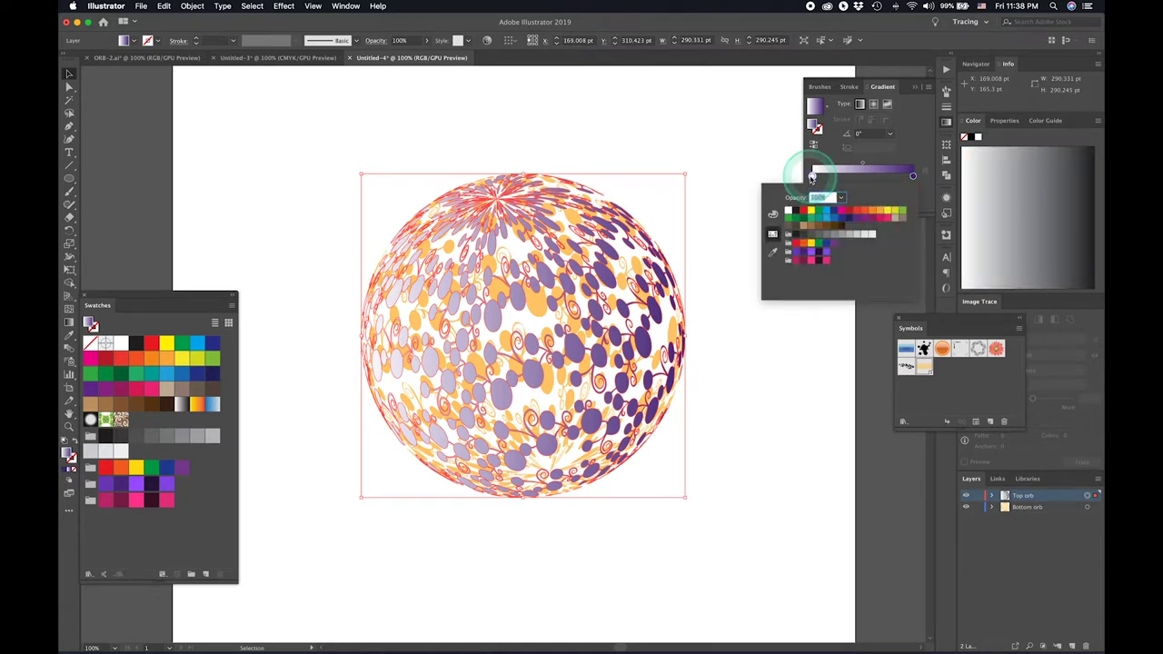
{"action": "left_click", "coordinate": [811, 258]}
{"action": "left_click", "coordinate": [820, 257]}
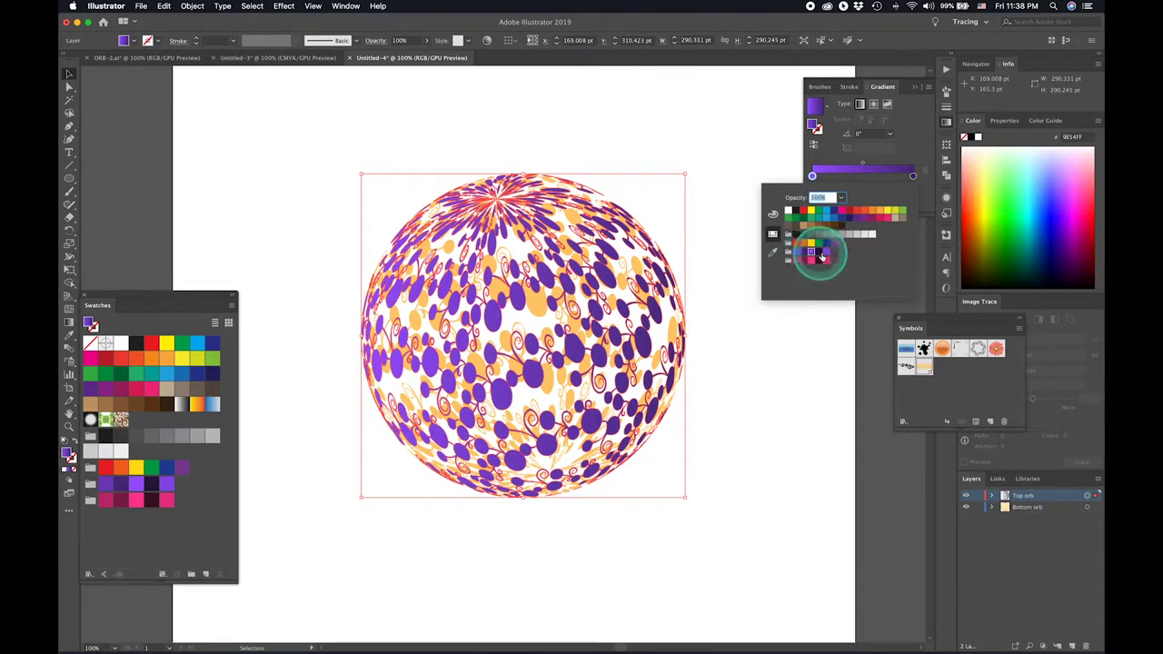
Move the left stop to the middle and add a darker purple stop at 0%
{"action": "left_click", "coordinate": [812, 176]}
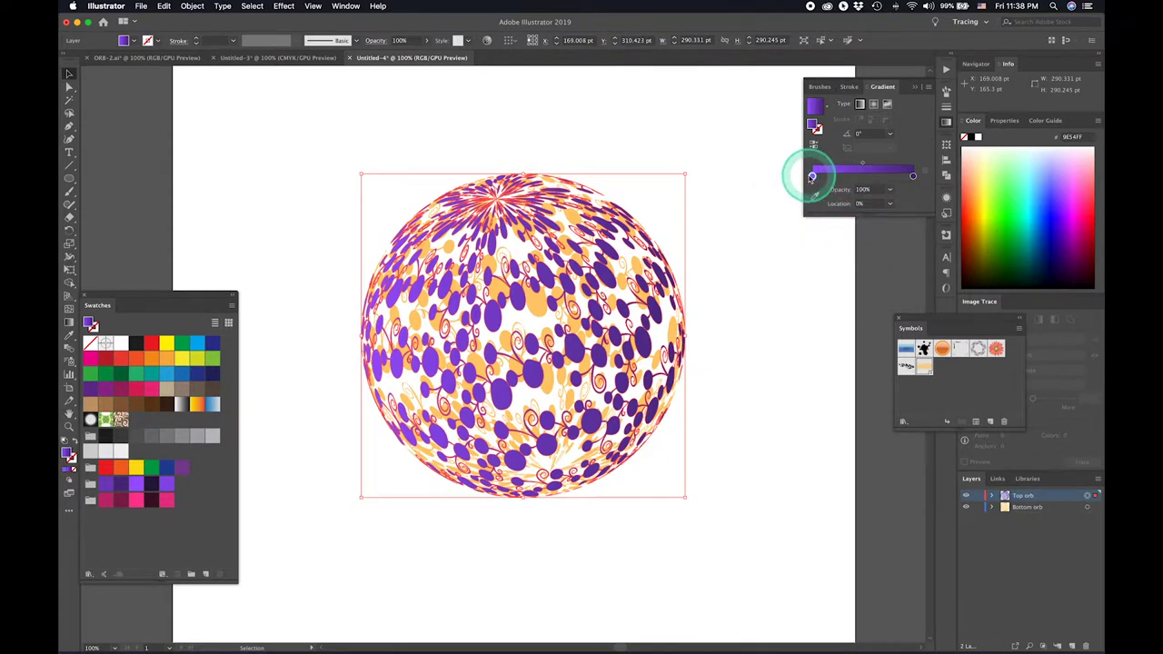
{"action": "left_click_drag", "start_coordinate": [812, 176], "coordinate": [861, 179]}
{"action": "left_click", "coordinate": [914, 177]}
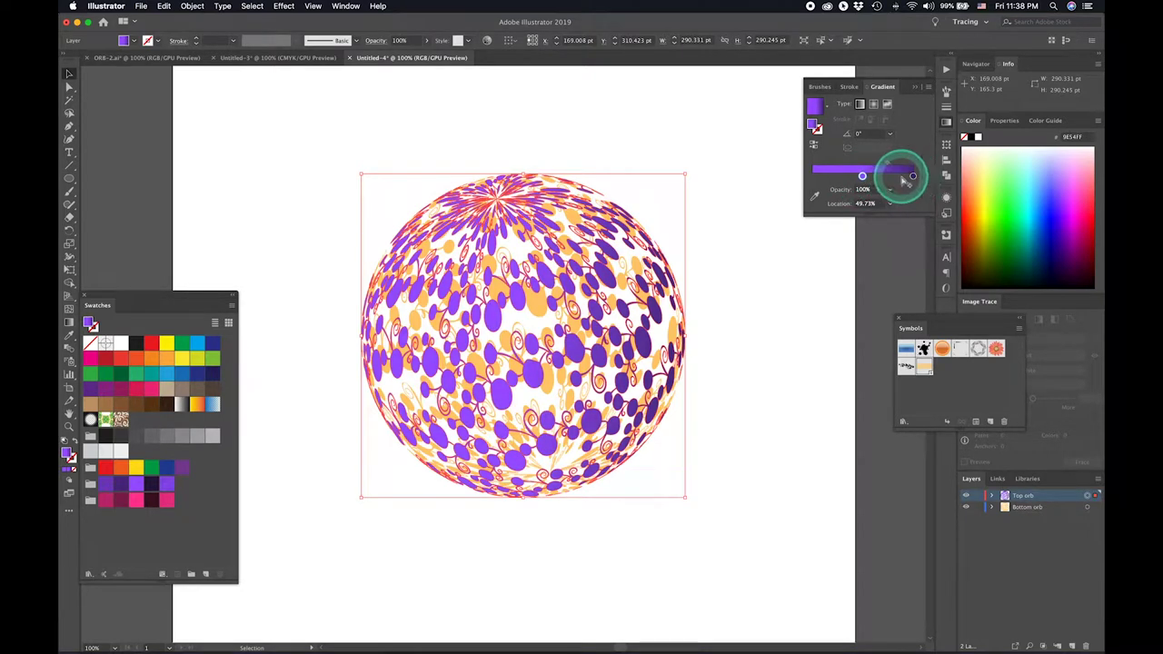
{"action": "left_click", "coordinate": [845, 176]}
{"action": "left_click_drag", "start_coordinate": [835, 178], "coordinate": [812, 178]}
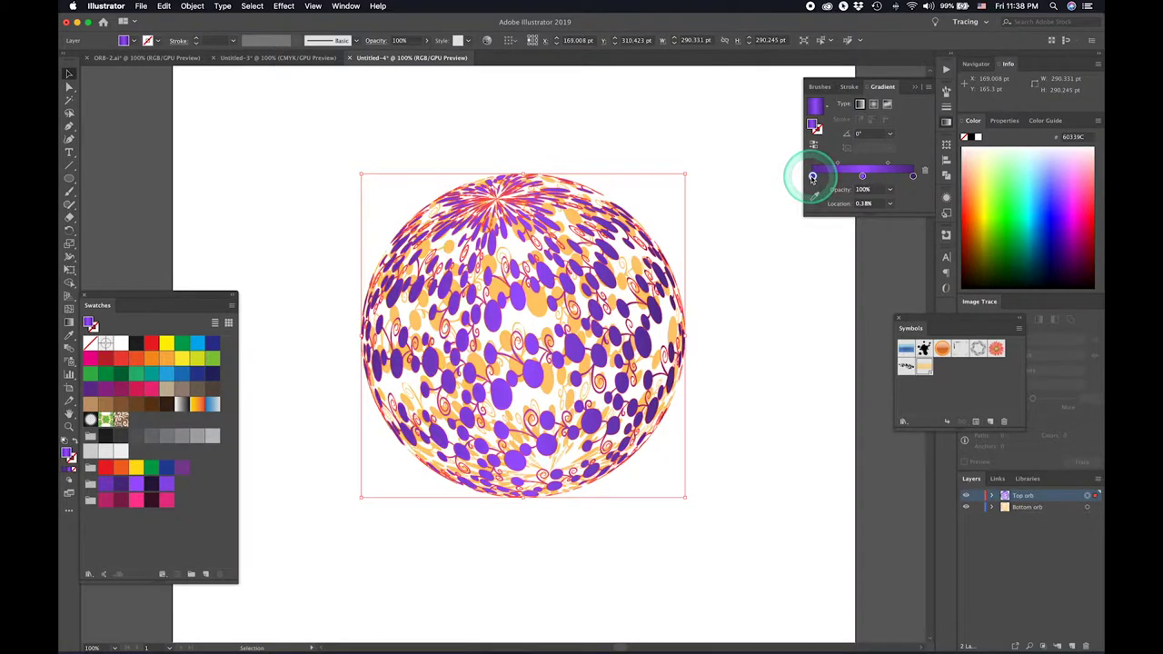
{"action": "double_click", "coordinate": [812, 177]}
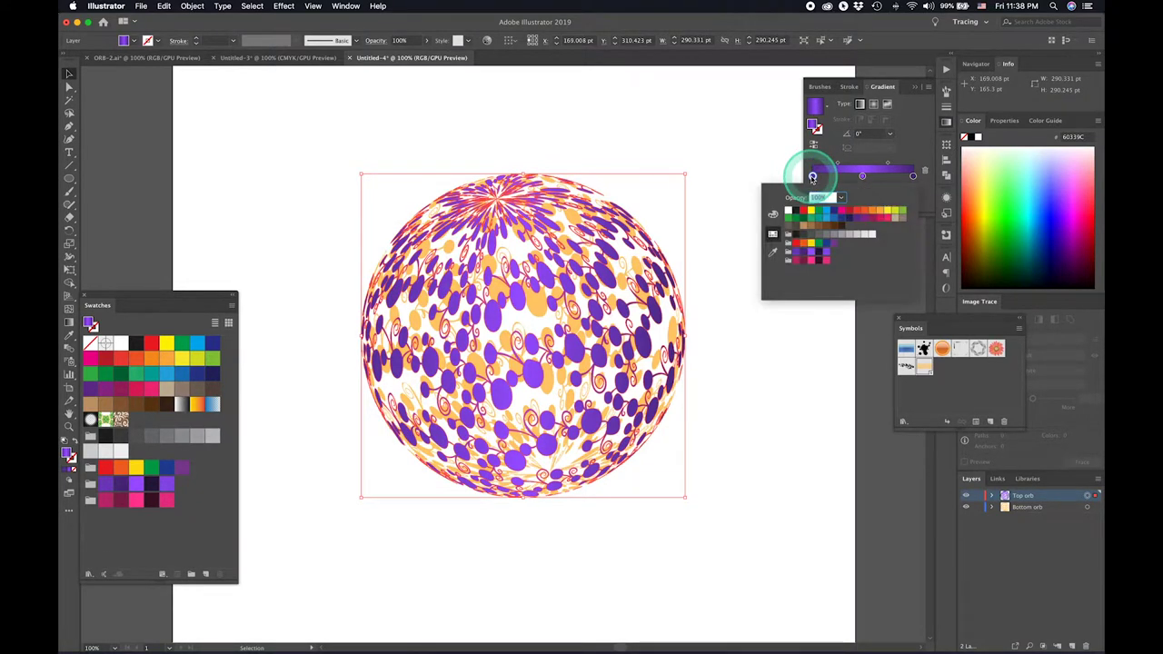
{"action": "left_click", "coordinate": [818, 255]}
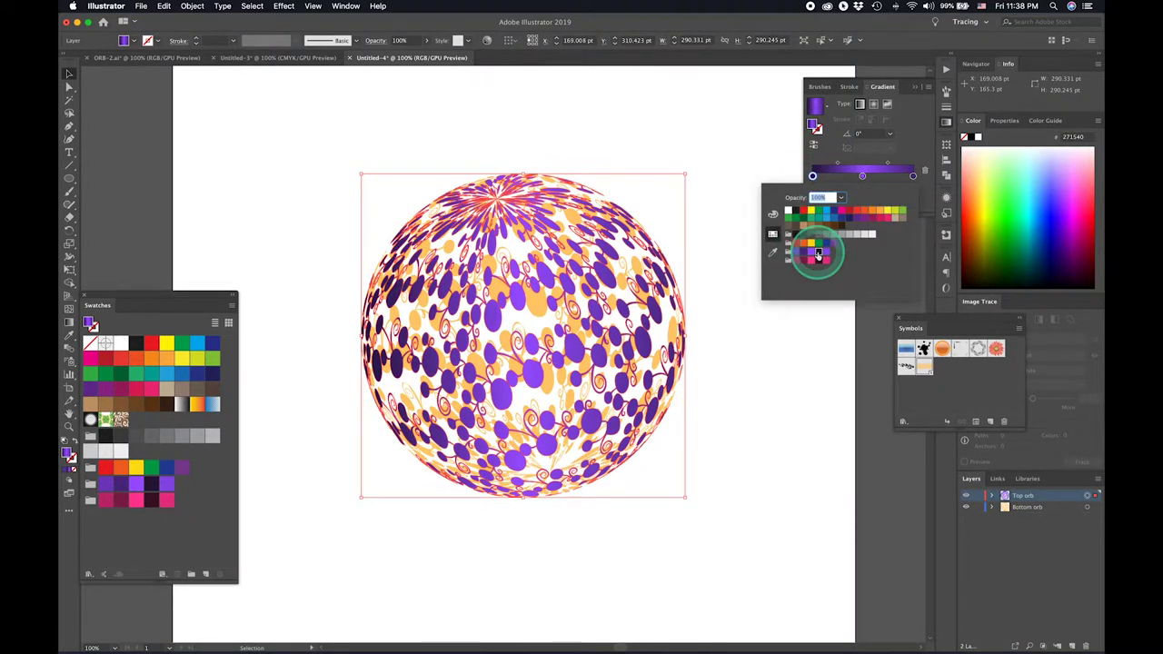
Give the middle gradient stop a darker purple swatch
{"action": "left_click", "coordinate": [912, 177]}
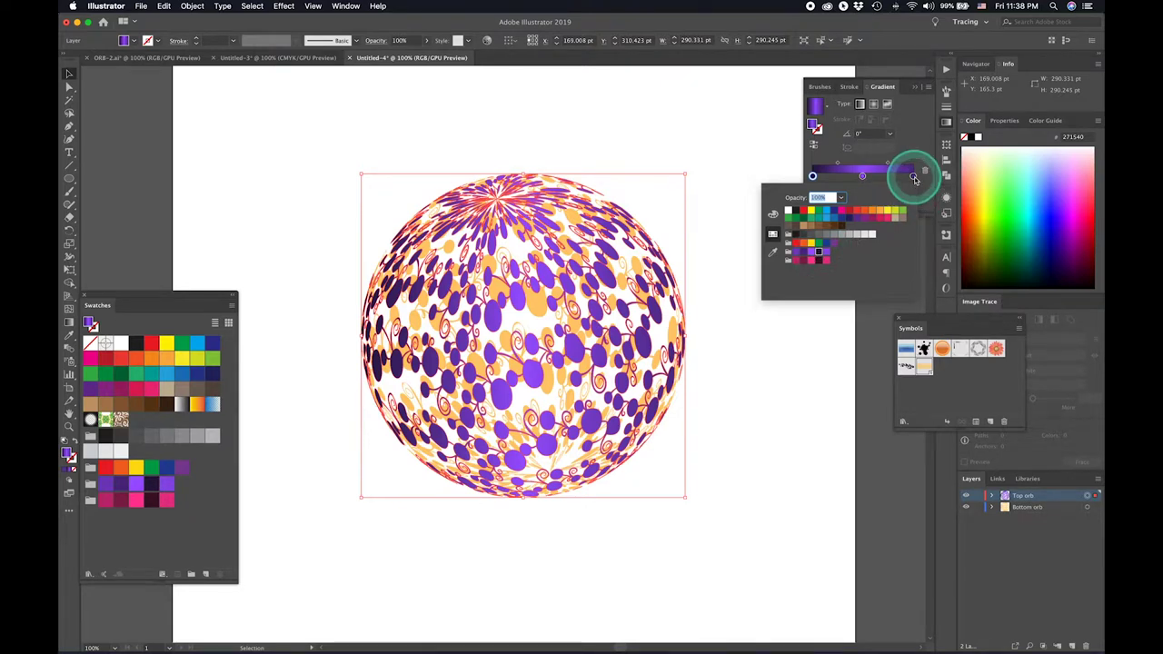
{"action": "double_click", "coordinate": [862, 177]}
{"action": "left_click", "coordinate": [858, 174]}
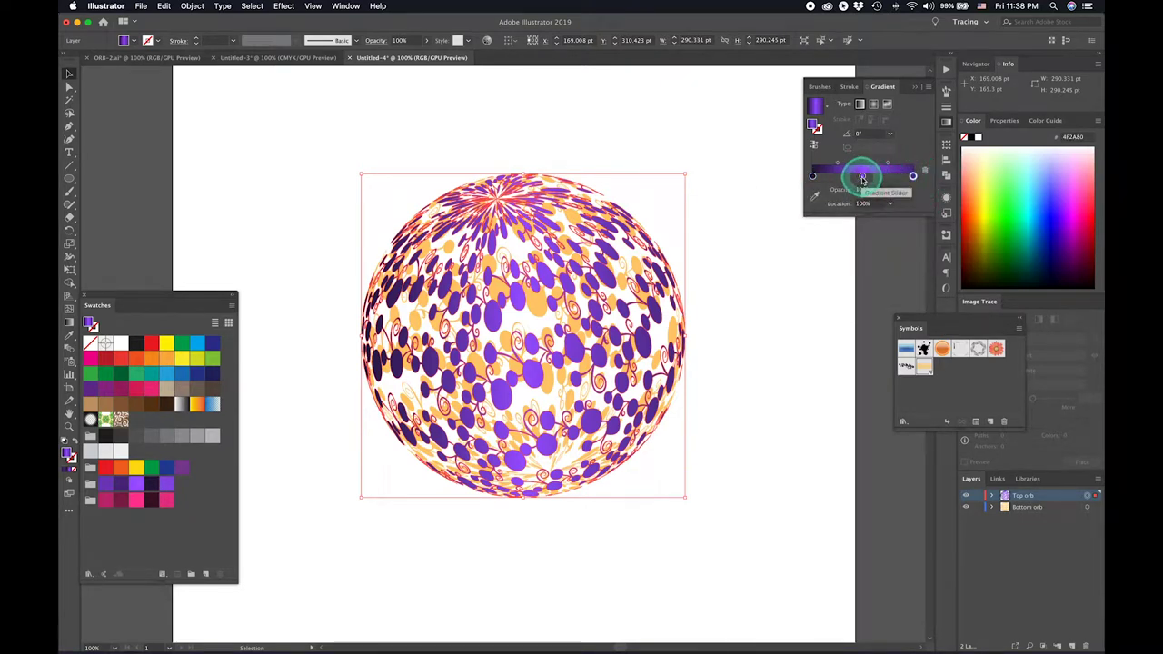
{"action": "double_click", "coordinate": [862, 176]}
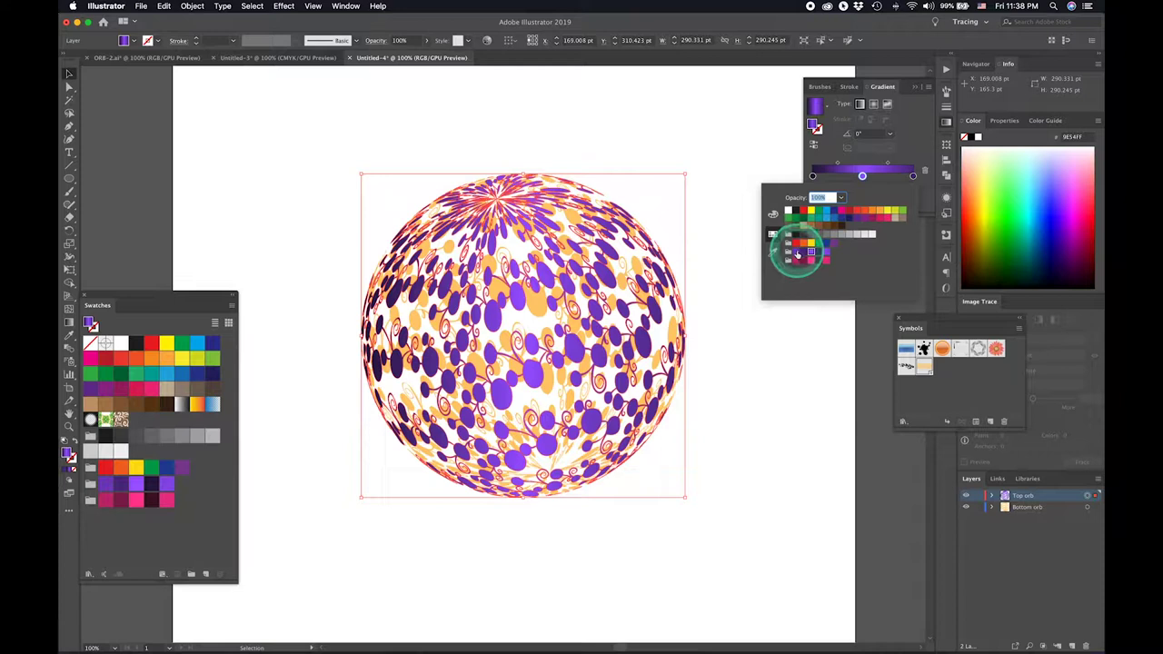
{"action": "left_click", "coordinate": [796, 253]}
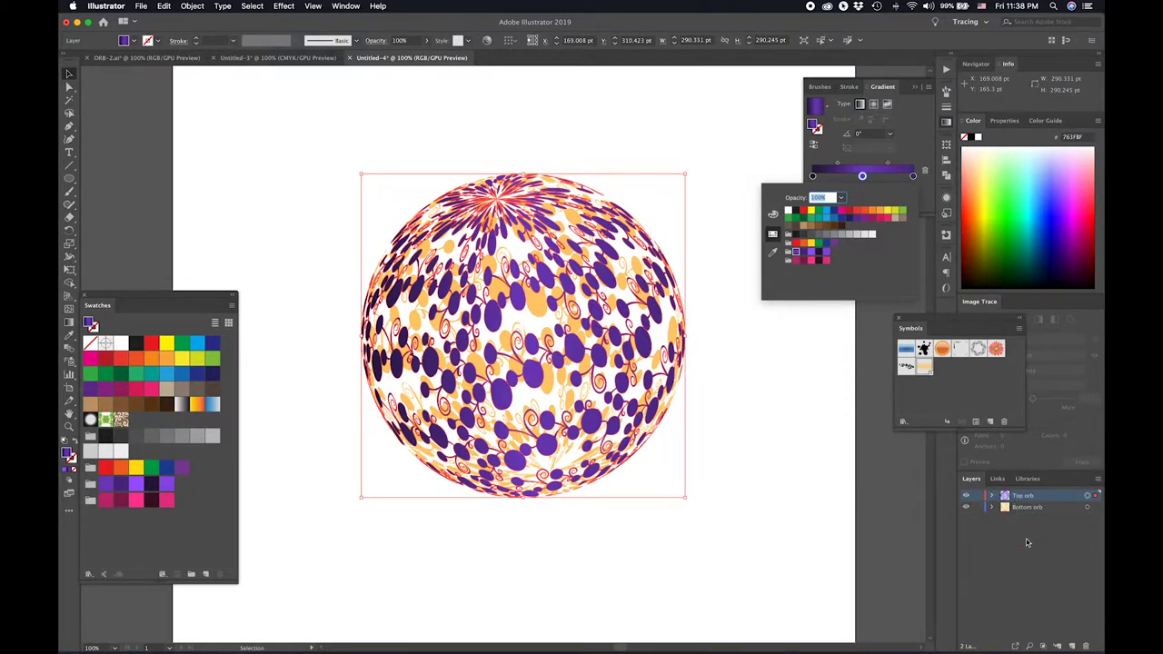
{"action": "left_click", "coordinate": [1091, 519]}
Apply the gradient to the Bottom orb artwork and make its middle stop pink
{"action": "left_click", "coordinate": [1089, 508]}
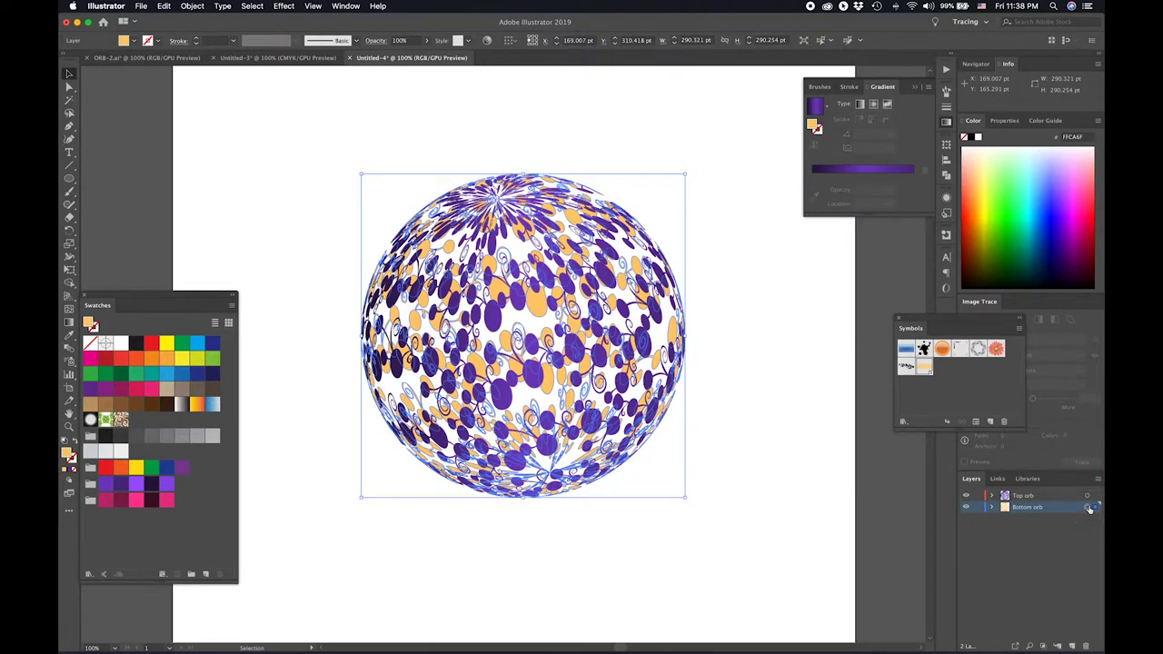
{"action": "left_click", "coordinate": [818, 108]}
{"action": "left_click", "coordinate": [862, 176]}
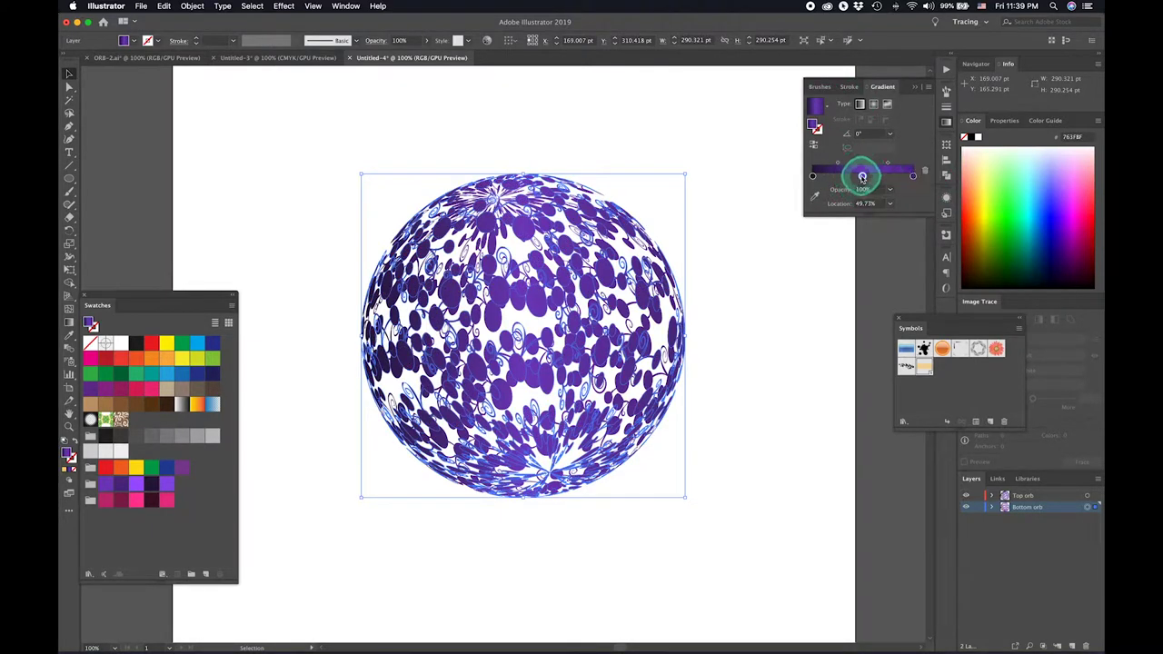
{"action": "double_click", "coordinate": [862, 176]}
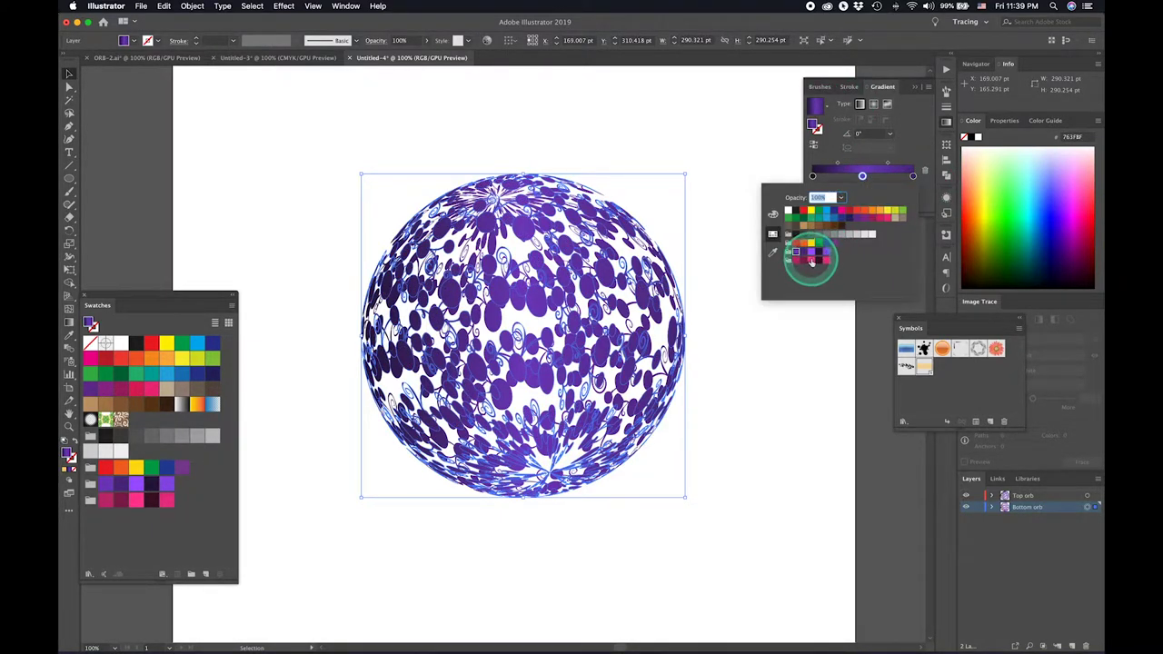
{"action": "left_click", "coordinate": [811, 262]}
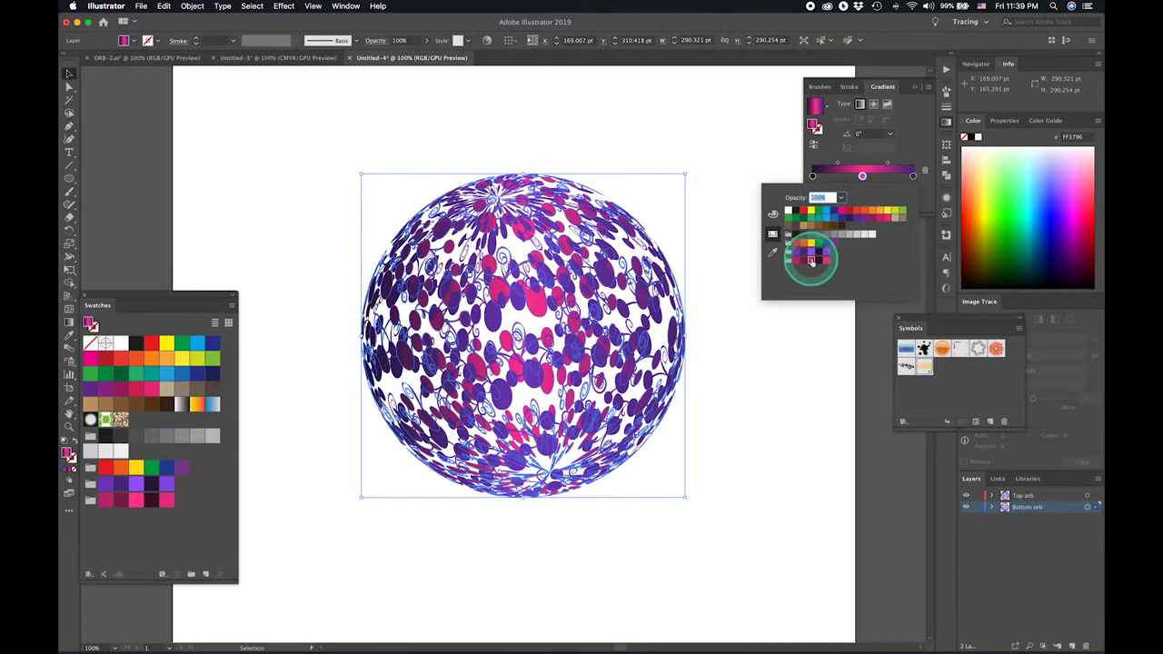
{"action": "left_click", "coordinate": [913, 176]}
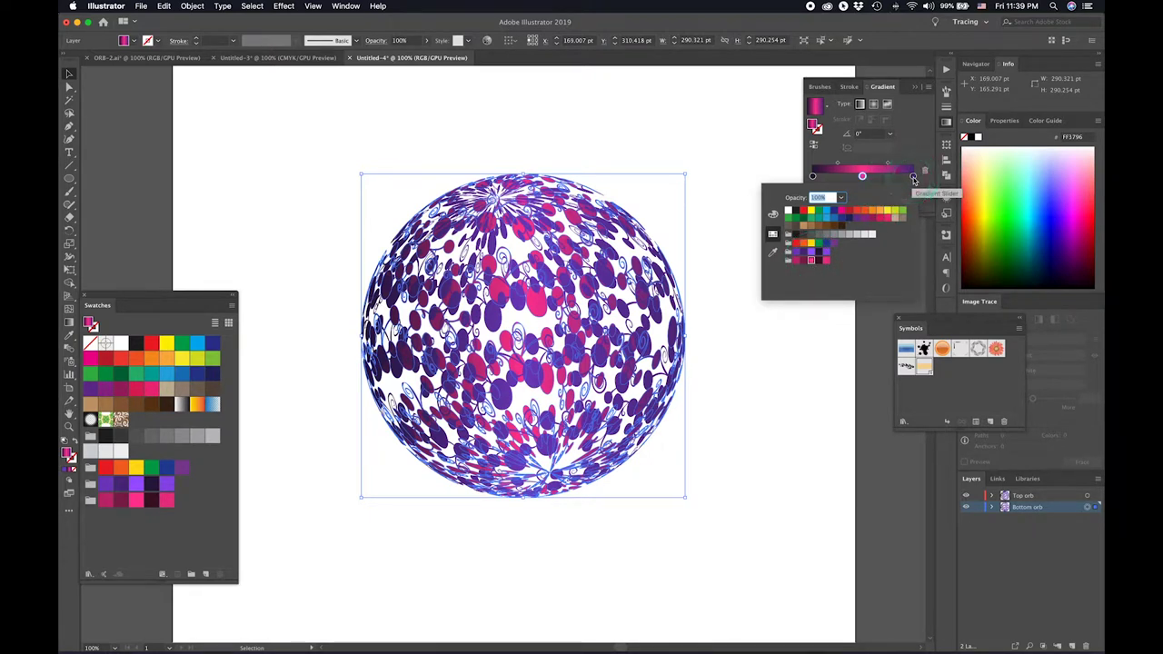
{"action": "left_click", "coordinate": [820, 257]}
{"action": "left_click", "coordinate": [862, 176]}
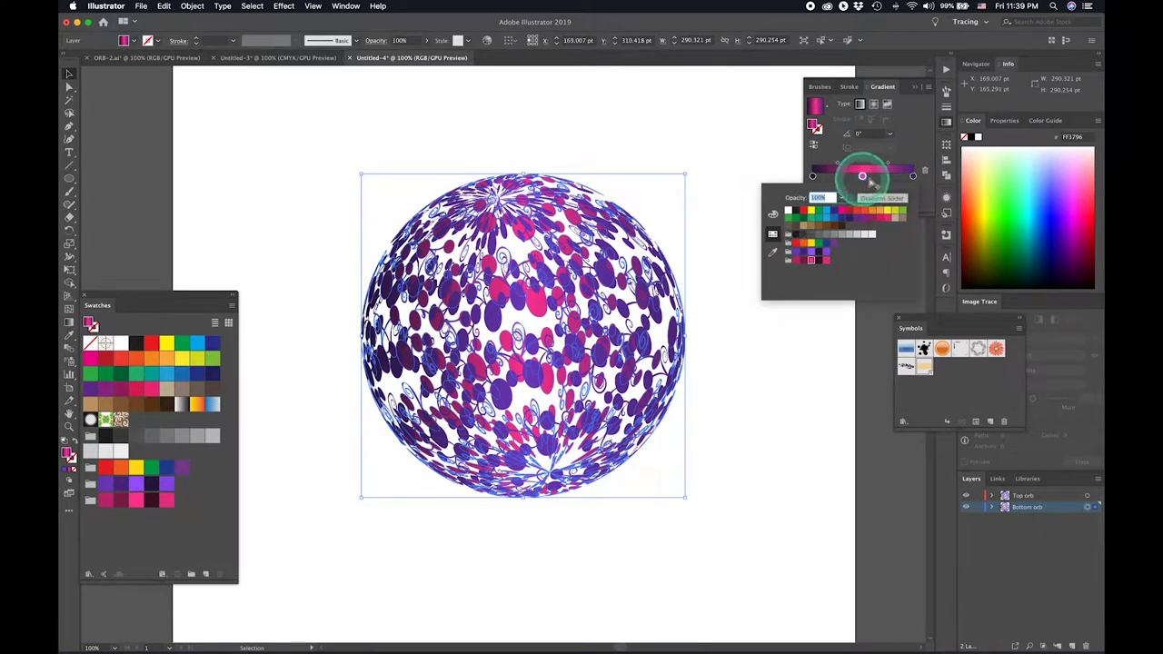
{"action": "left_click_drag", "start_coordinate": [869, 182], "coordinate": [914, 181]}
{"action": "left_click", "coordinate": [913, 179]}
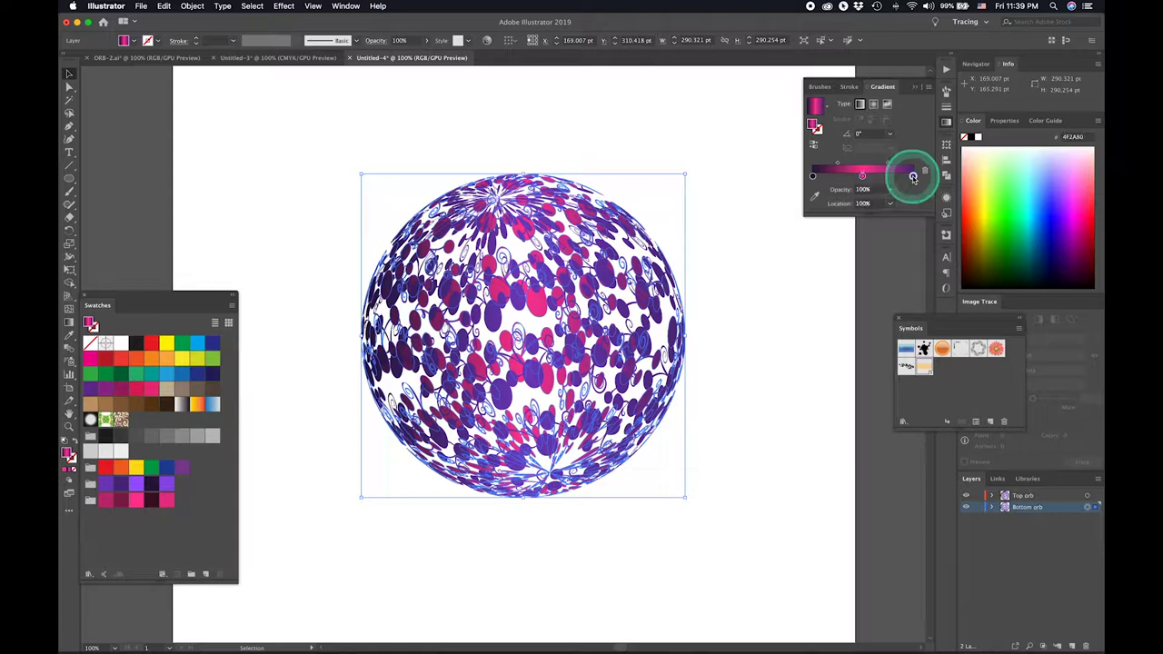
Set the right stop to dark magenta and the left stop to pink, then deselect
{"action": "double_click", "coordinate": [913, 177]}
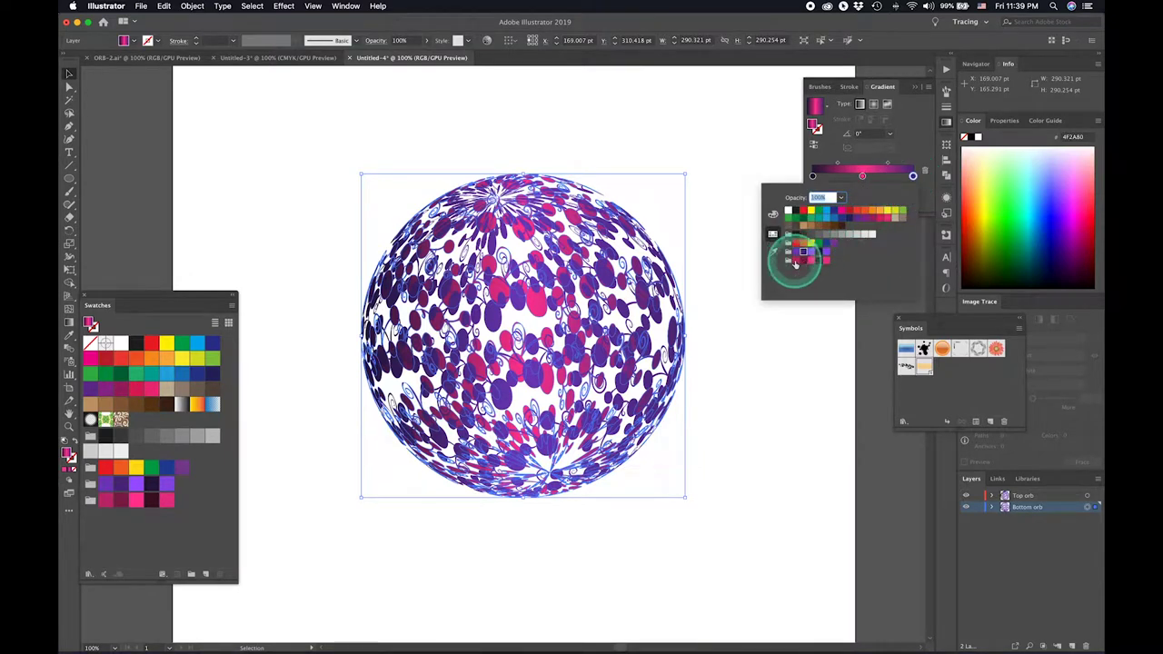
{"action": "left_click", "coordinate": [795, 262]}
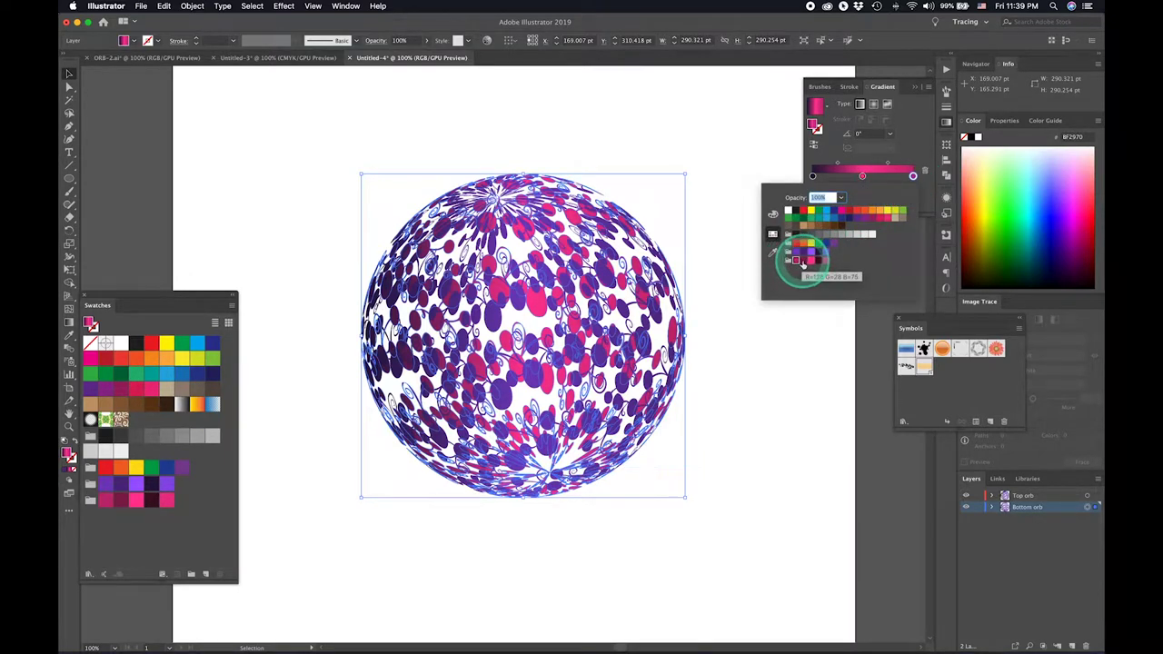
{"action": "left_click", "coordinate": [805, 253]}
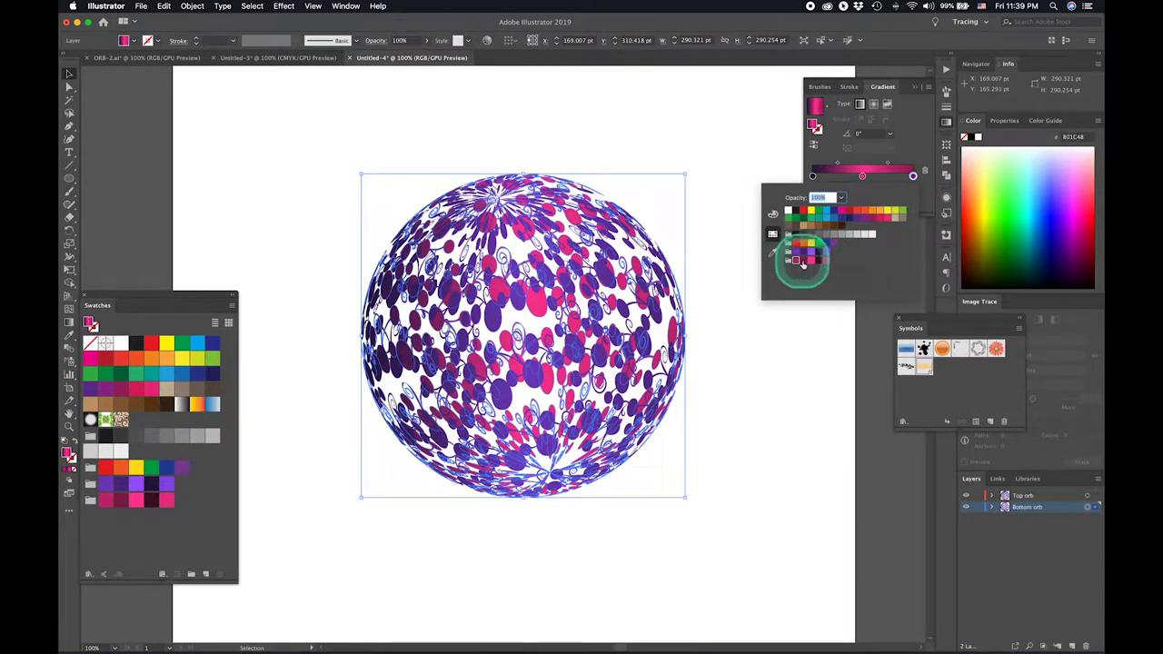
{"action": "left_click", "coordinate": [812, 176]}
{"action": "double_click", "coordinate": [812, 176]}
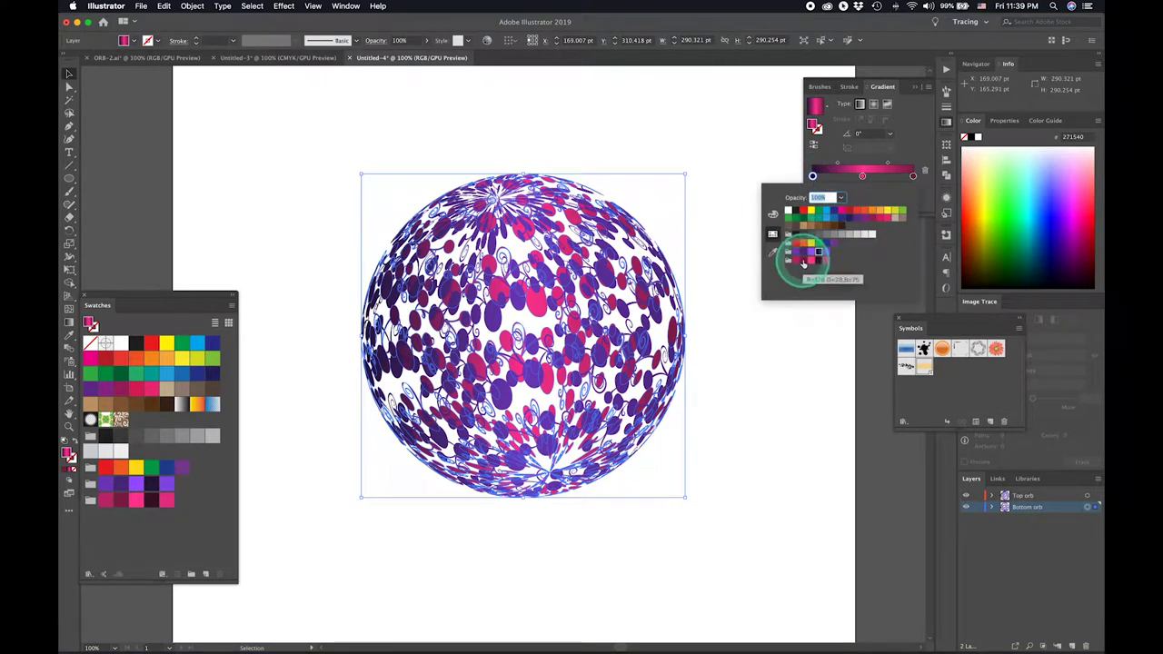
{"action": "left_click", "coordinate": [803, 261]}
{"action": "left_click", "coordinate": [794, 263]}
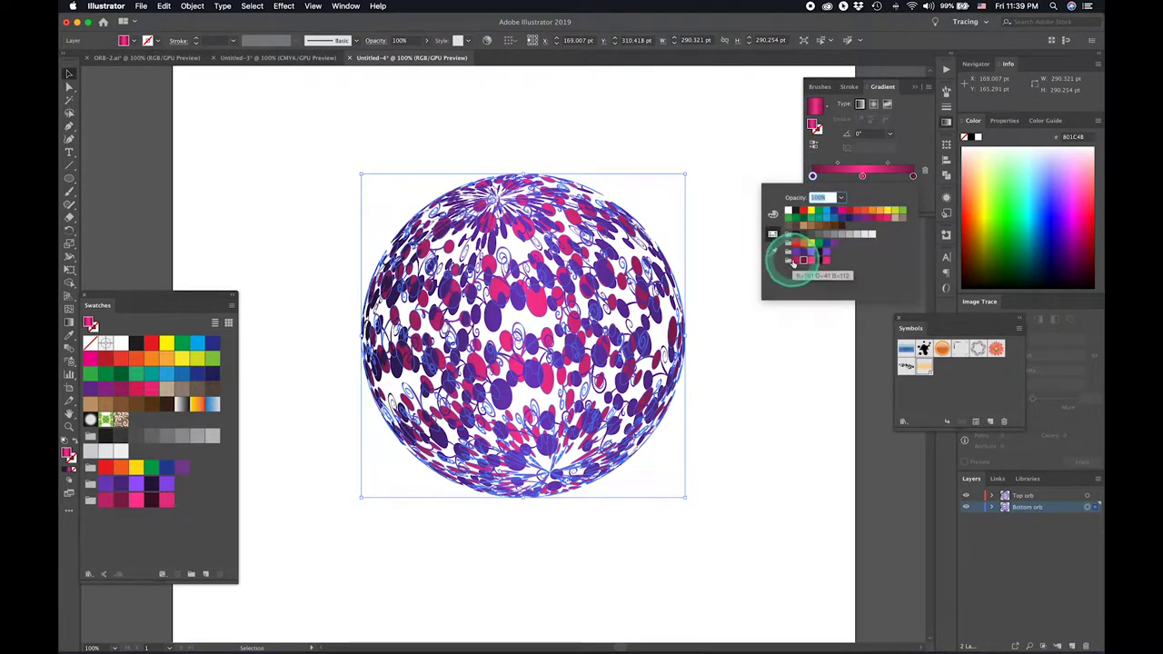
{"action": "left_click", "coordinate": [794, 262]}
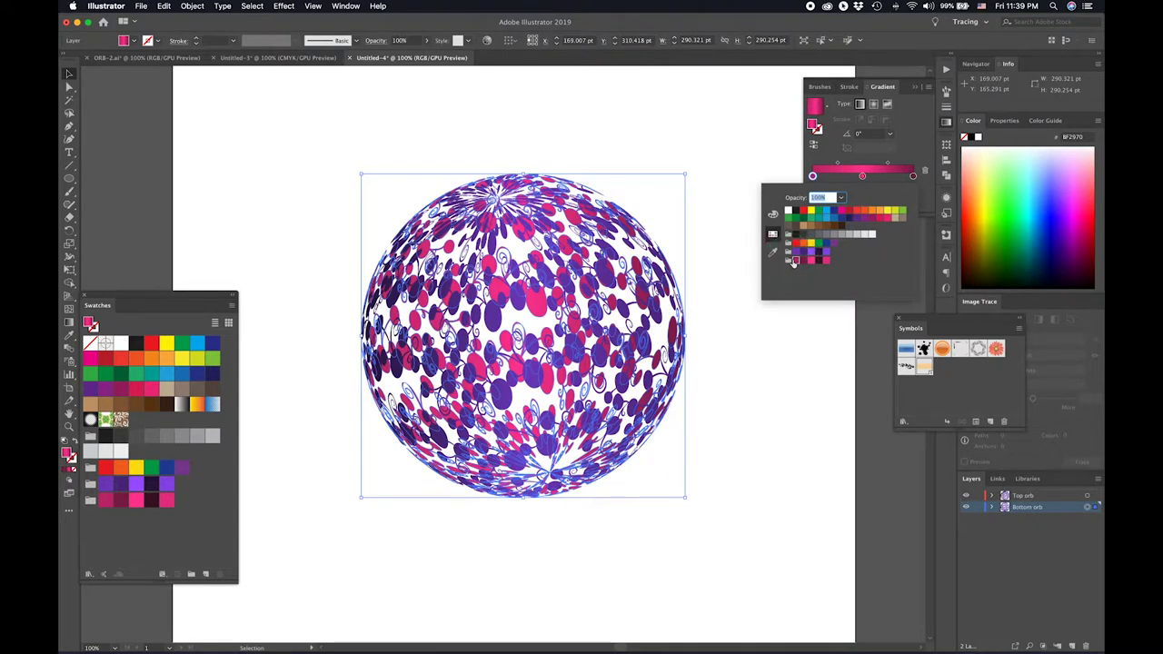
{"action": "left_click_drag", "start_coordinate": [794, 263], "coordinate": [914, 179]}
{"action": "left_click", "coordinate": [790, 379]}
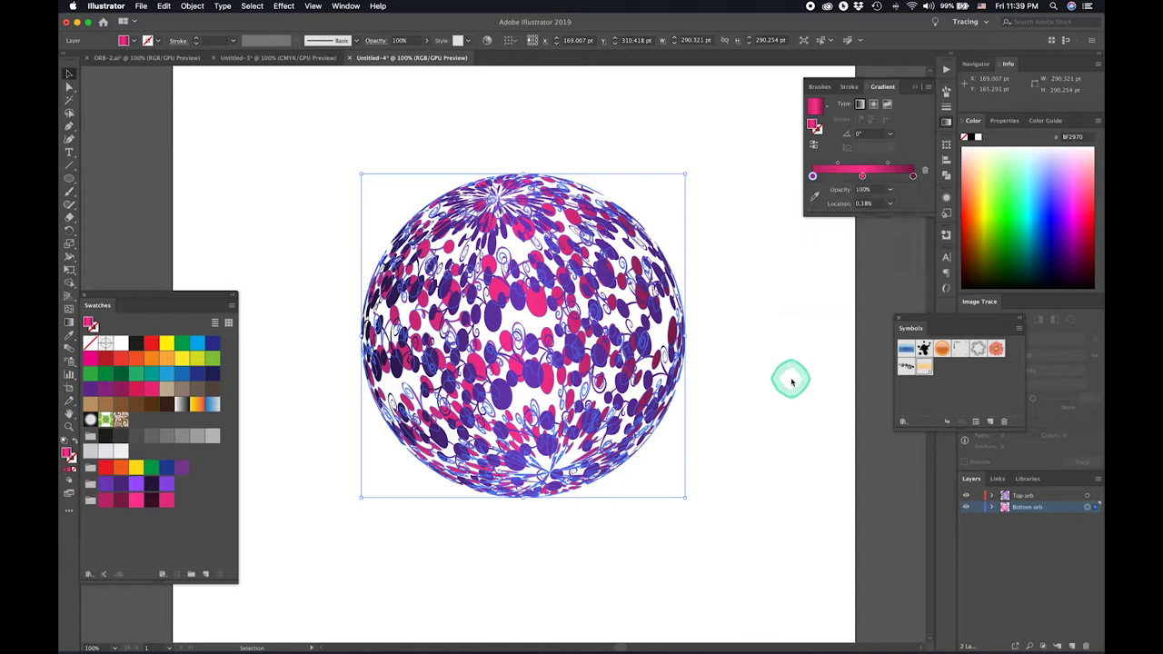
{"action": "left_click", "coordinate": [790, 383]}
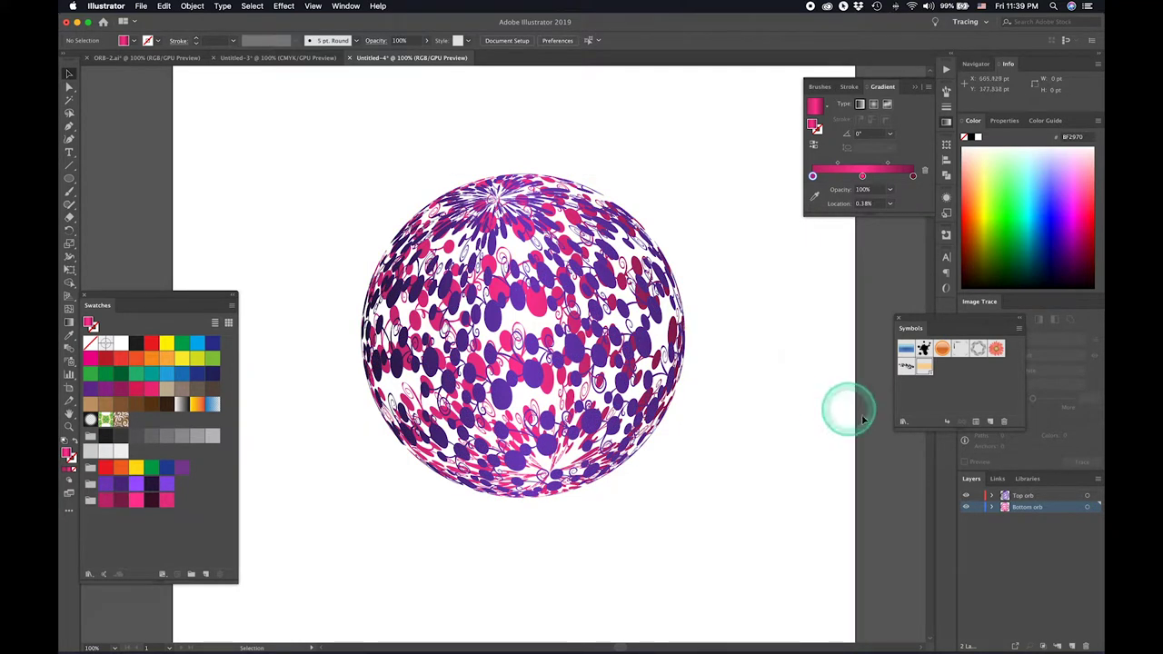
Add Layer 3 below Bottom orb, rename it BG, and fit the artboard with Cmd+0
{"action": "left_click", "coordinate": [1074, 647]}
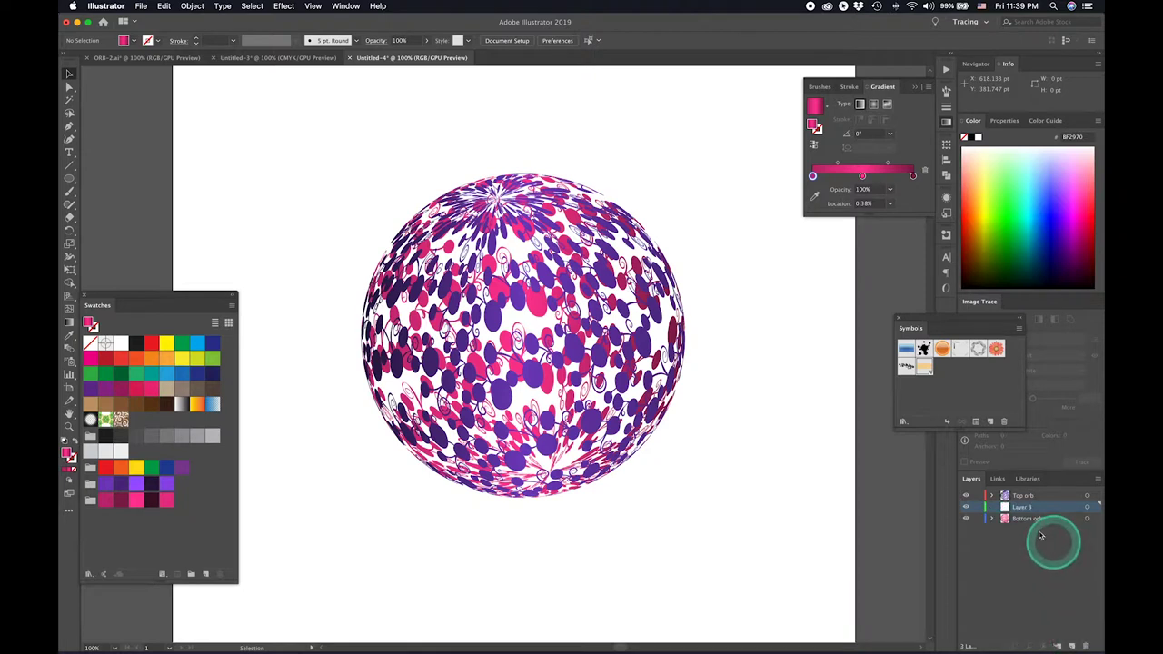
{"action": "left_click_drag", "start_coordinate": [1029, 511], "coordinate": [1028, 535]}
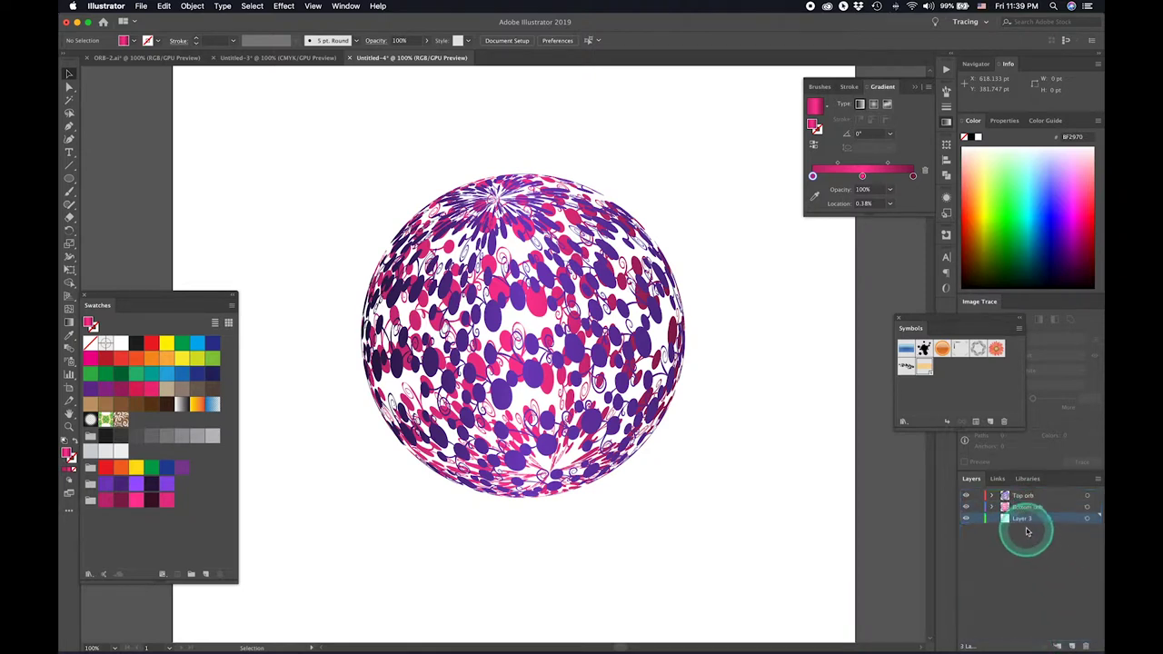
{"action": "double_click", "coordinate": [1025, 520]}
{"action": "double_click", "coordinate": [1025, 525]}
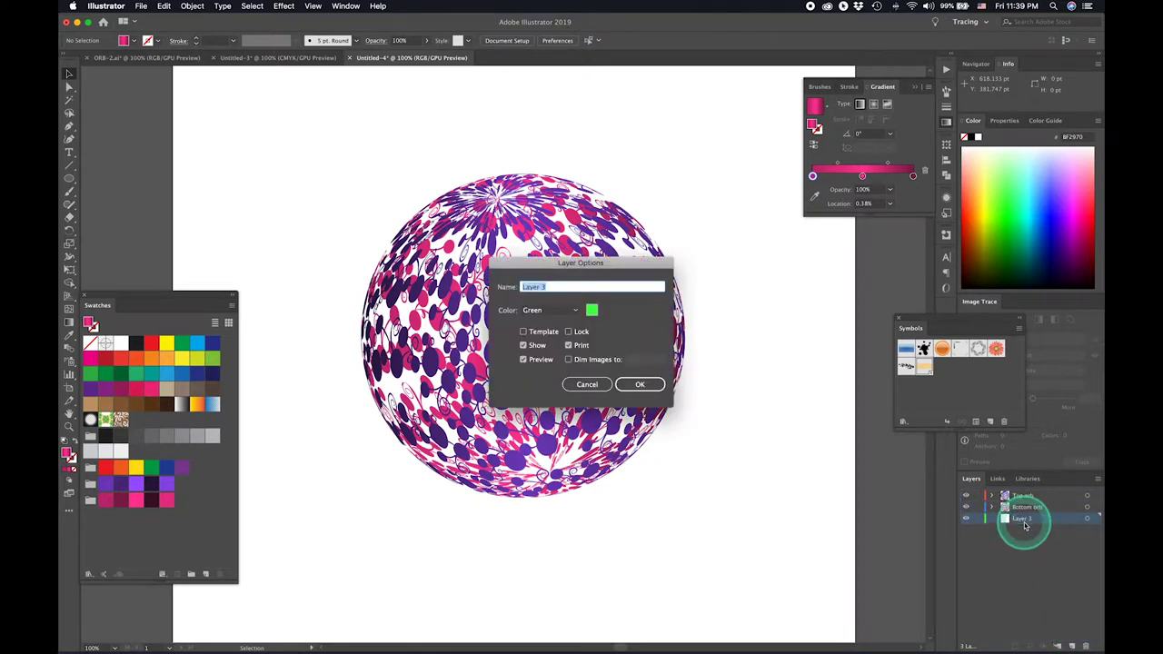
{"action": "key", "text": "Return"}
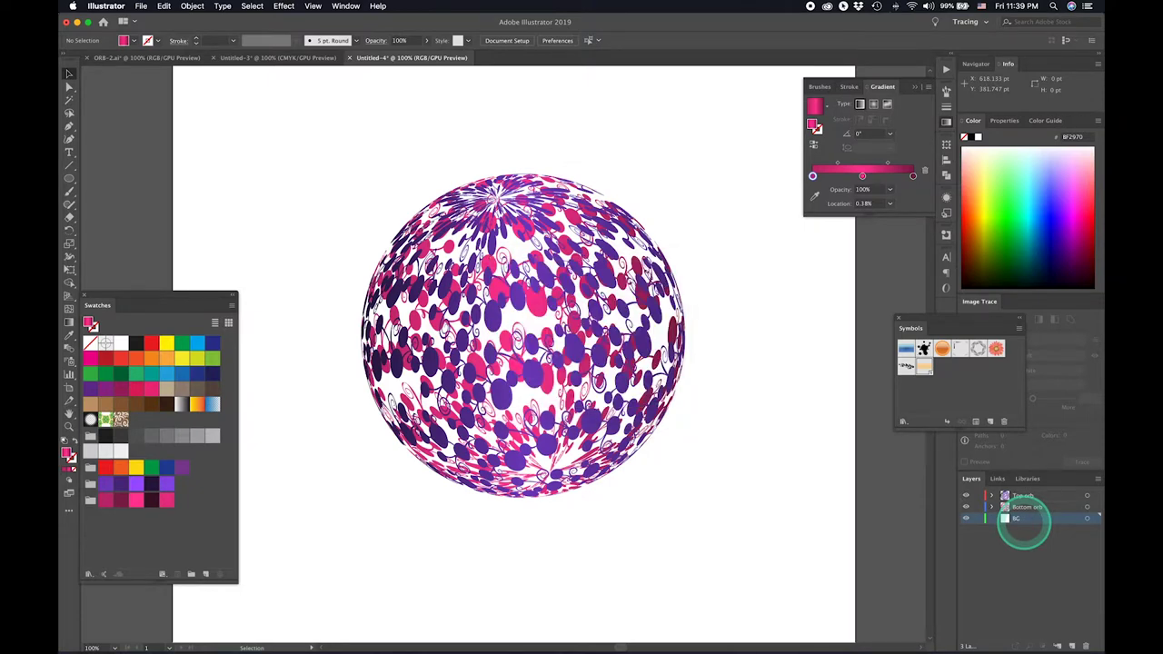
{"action": "key", "text": "super+0"}
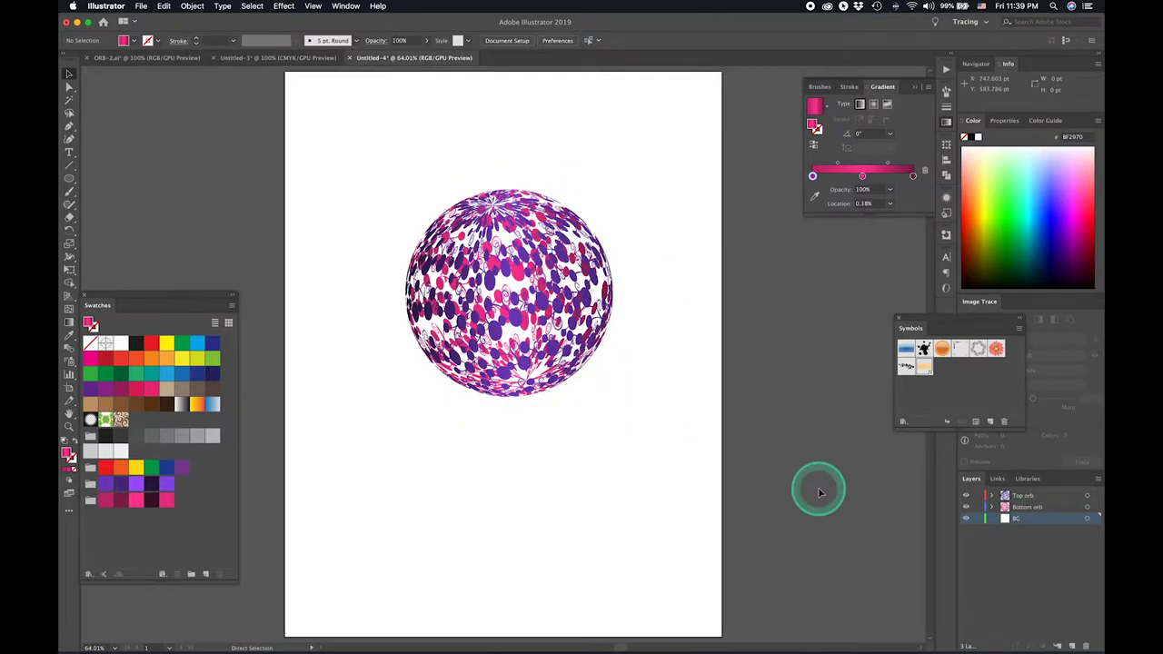
{"action": "key", "text": "v"}
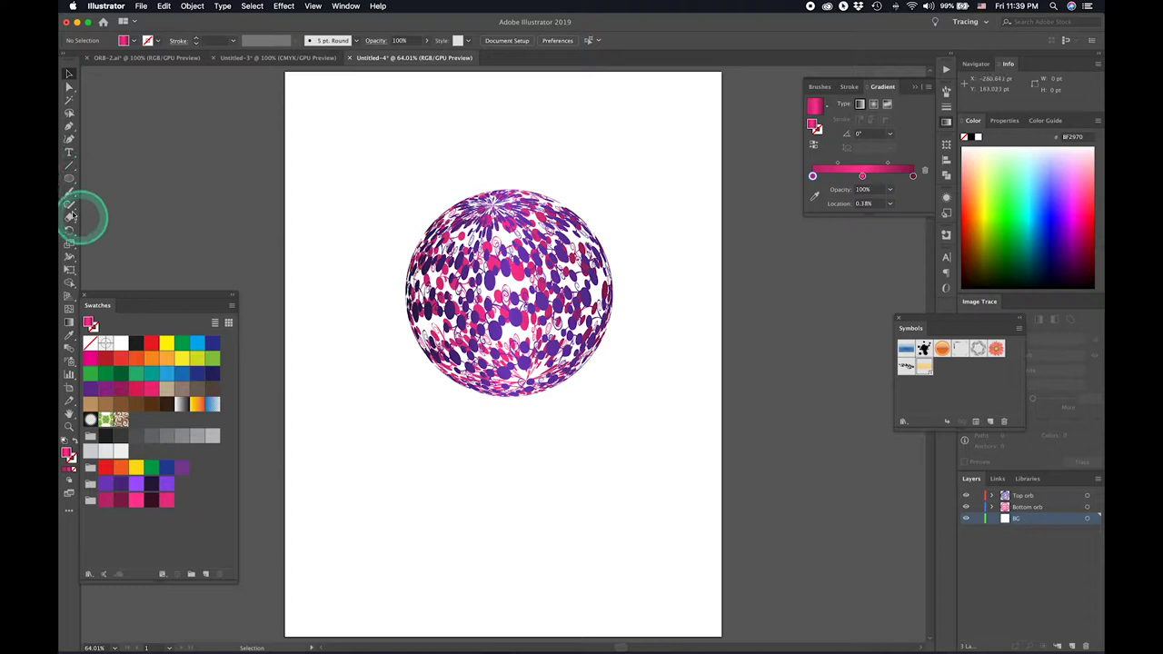
Draw a rectangle spanning the whole 612 × 792 pt artboard with the Rectangle Tool
{"action": "left_click", "coordinate": [71, 178]}
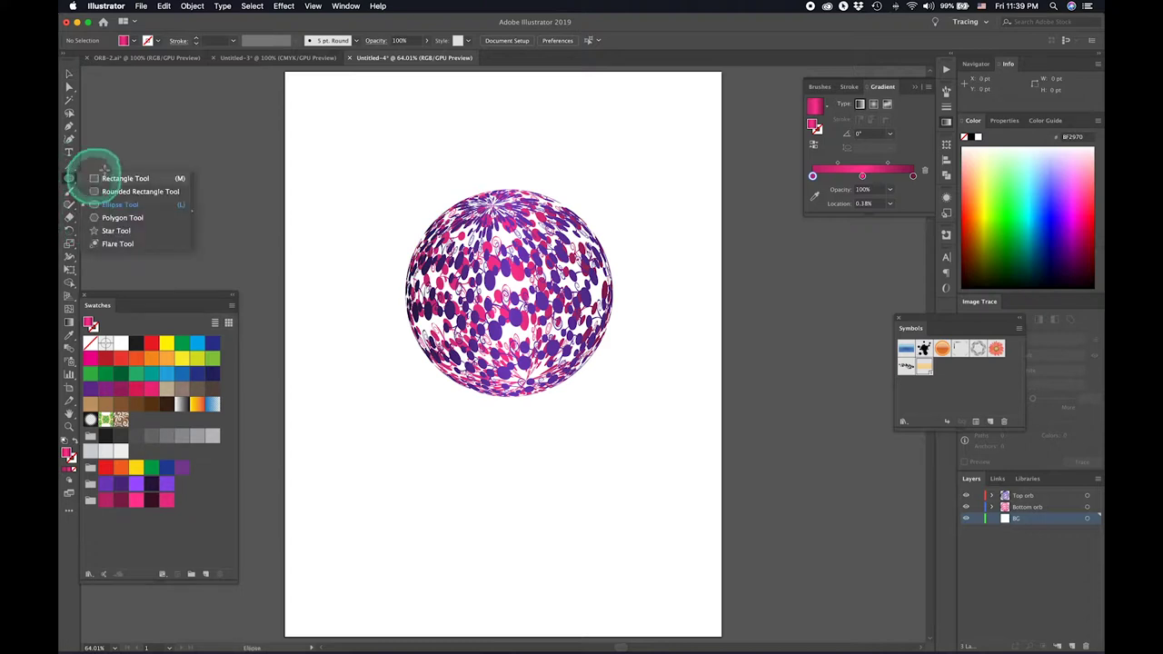
{"action": "left_click", "coordinate": [91, 179]}
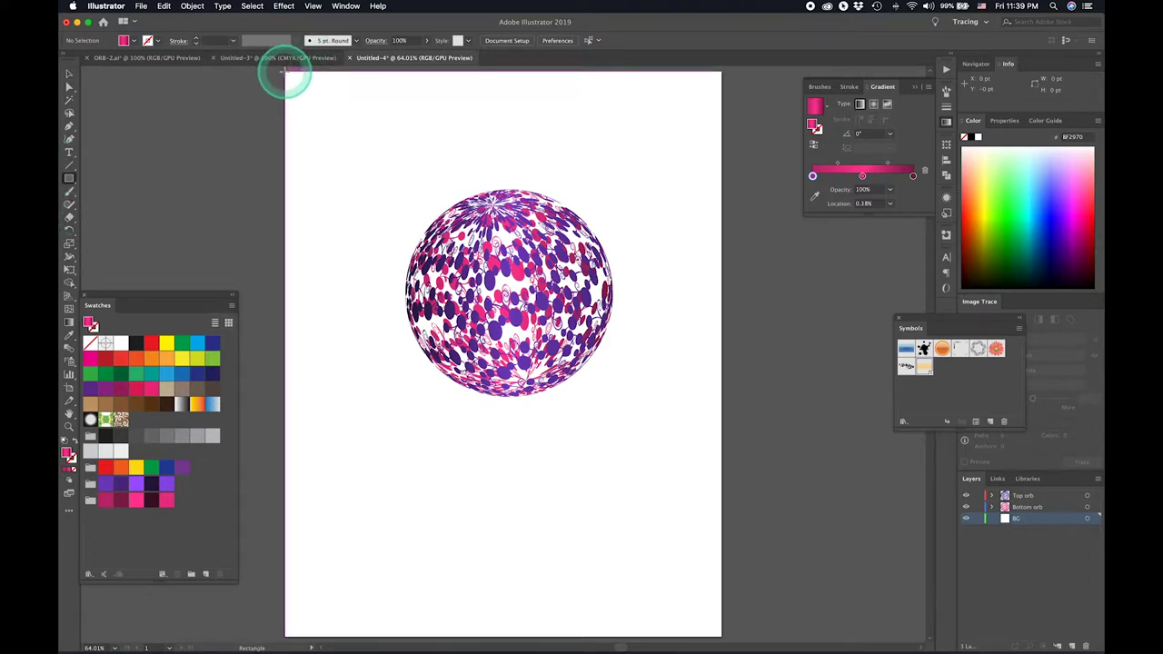
{"action": "left_click_drag", "start_coordinate": [284, 74], "coordinate": [723, 592]}
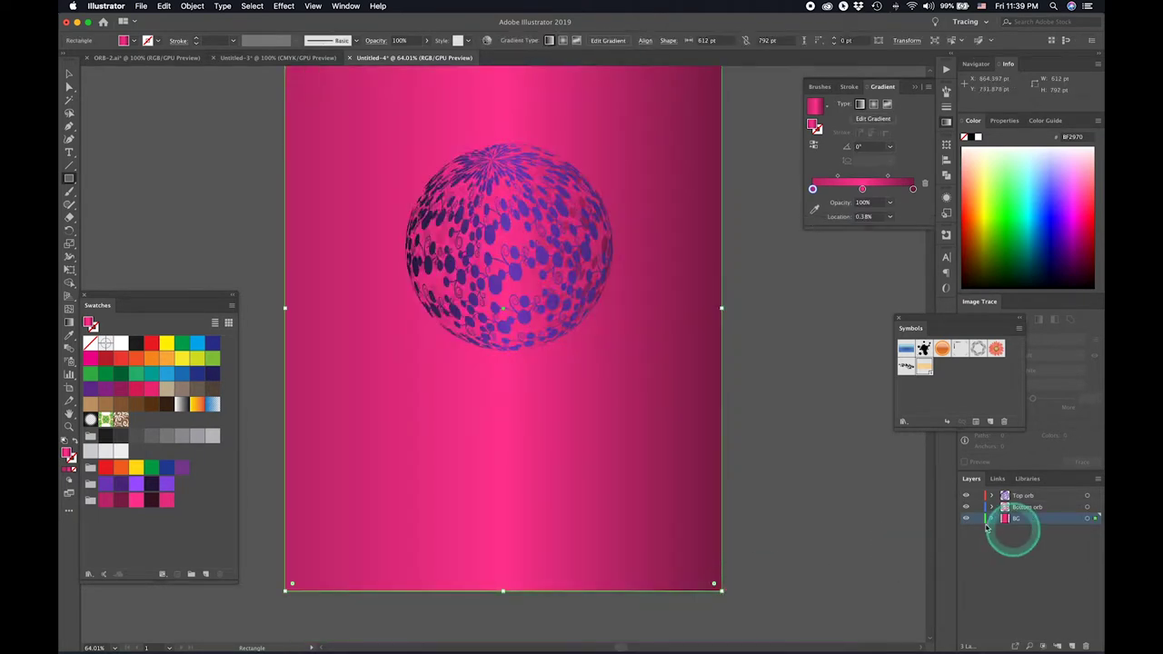
Target the rectangle on the BG layer and fill it with the Black swatch
{"action": "left_click", "coordinate": [1018, 508]}
{"action": "left_click", "coordinate": [1021, 519]}
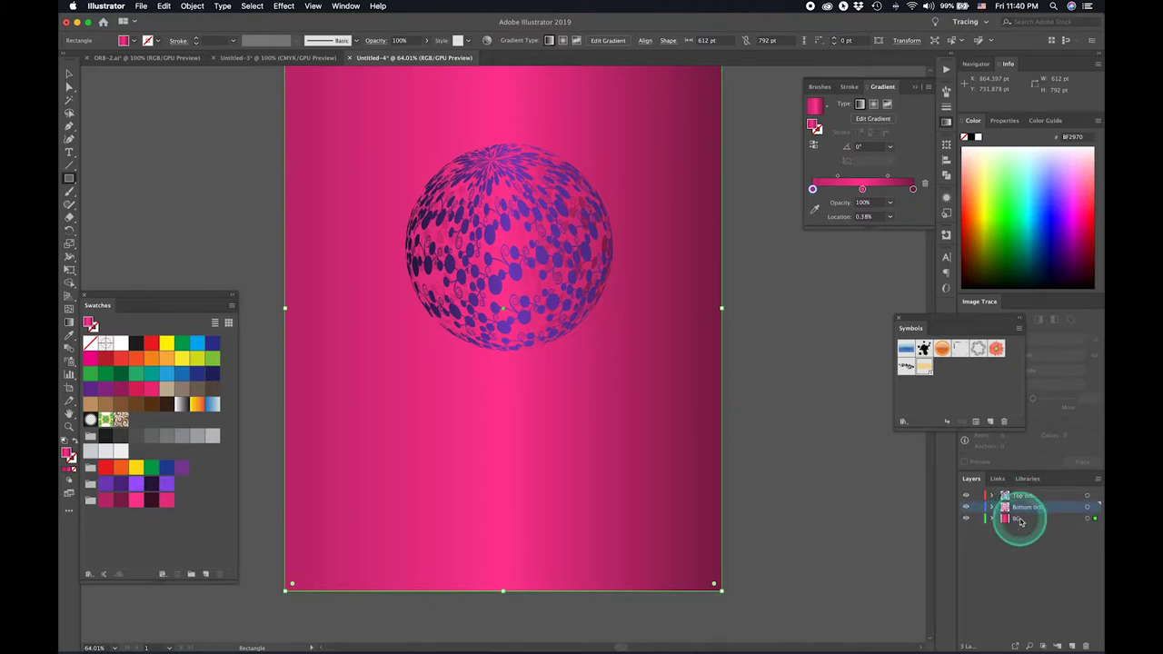
{"action": "left_click", "coordinate": [1096, 520]}
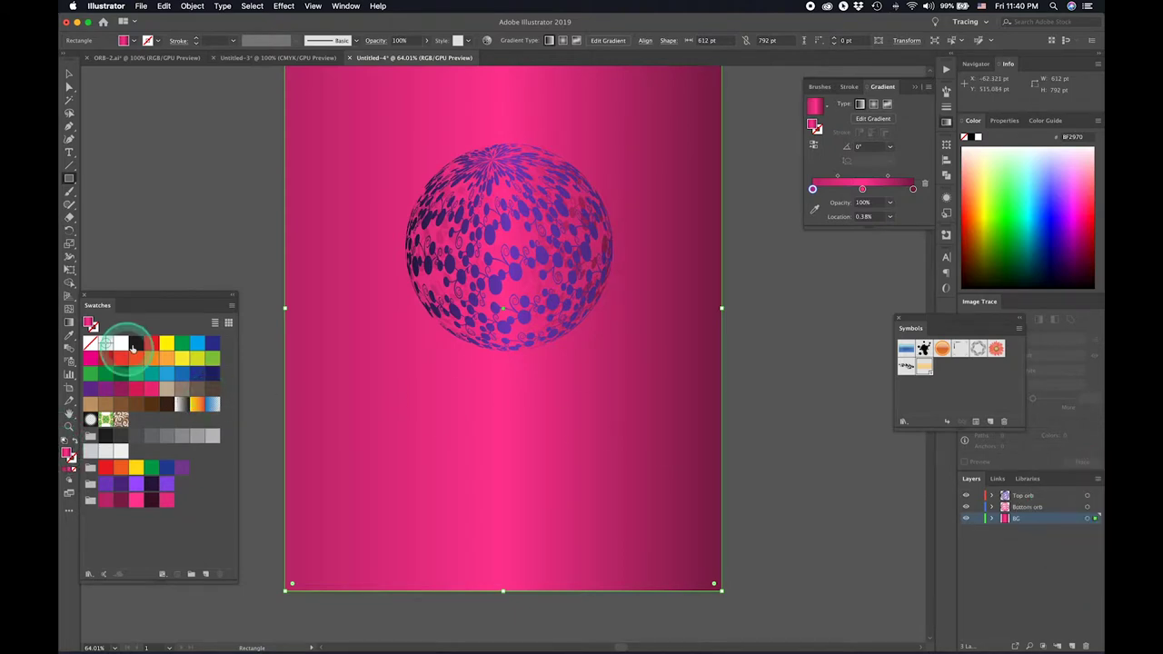
{"action": "left_click", "coordinate": [135, 344]}
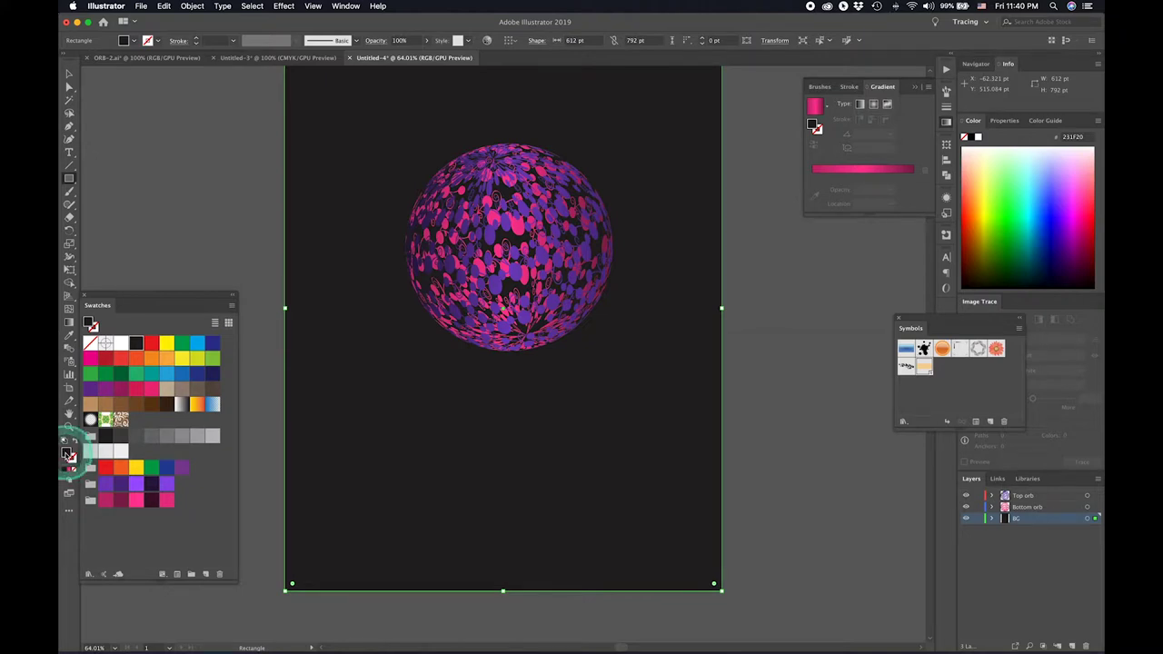
Set the rectangle's fill to 000000 in the Color Picker, lock BG, and zoom into the orb
{"action": "double_click", "coordinate": [70, 455]}
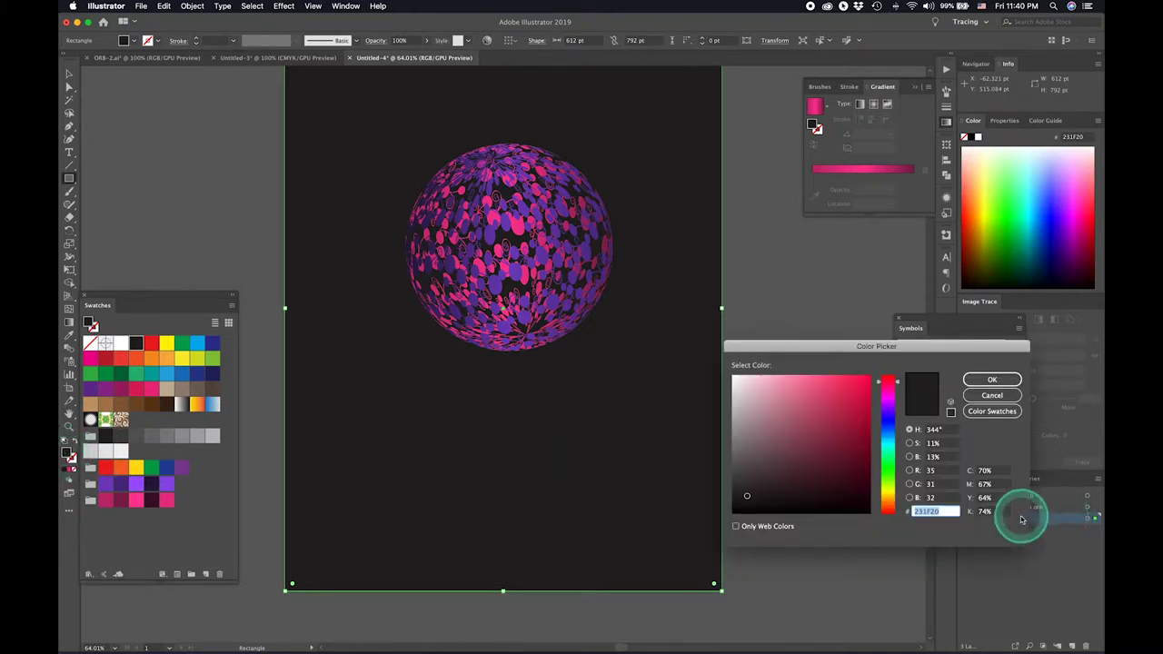
{"action": "left_click", "coordinate": [863, 506]}
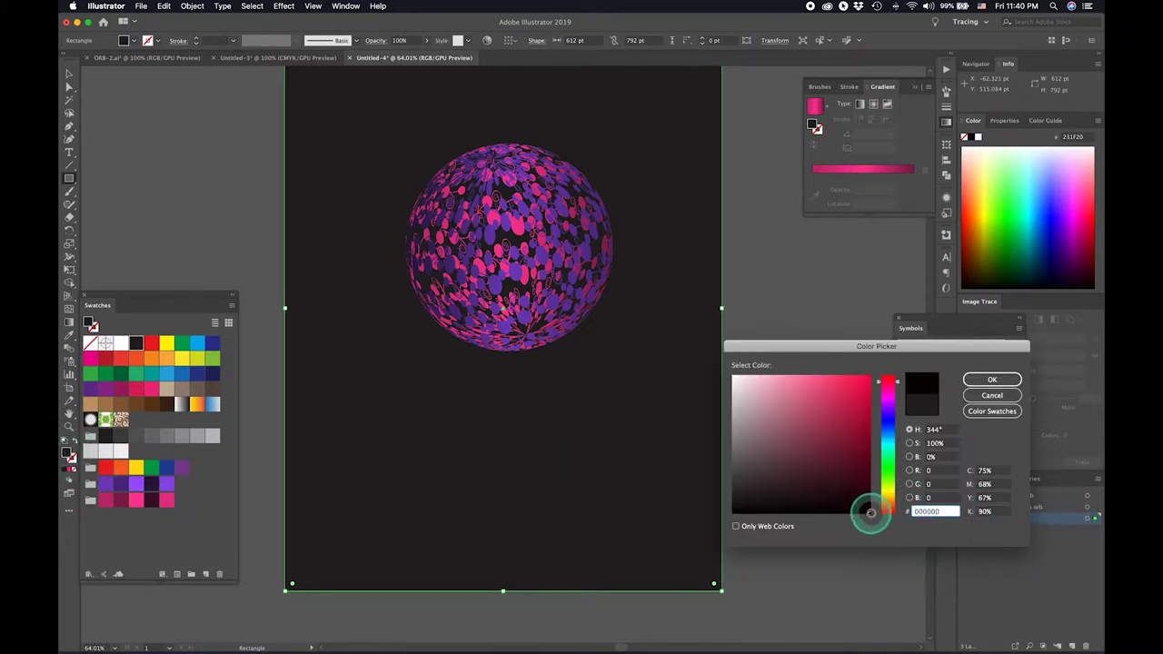
{"action": "left_click", "coordinate": [992, 381]}
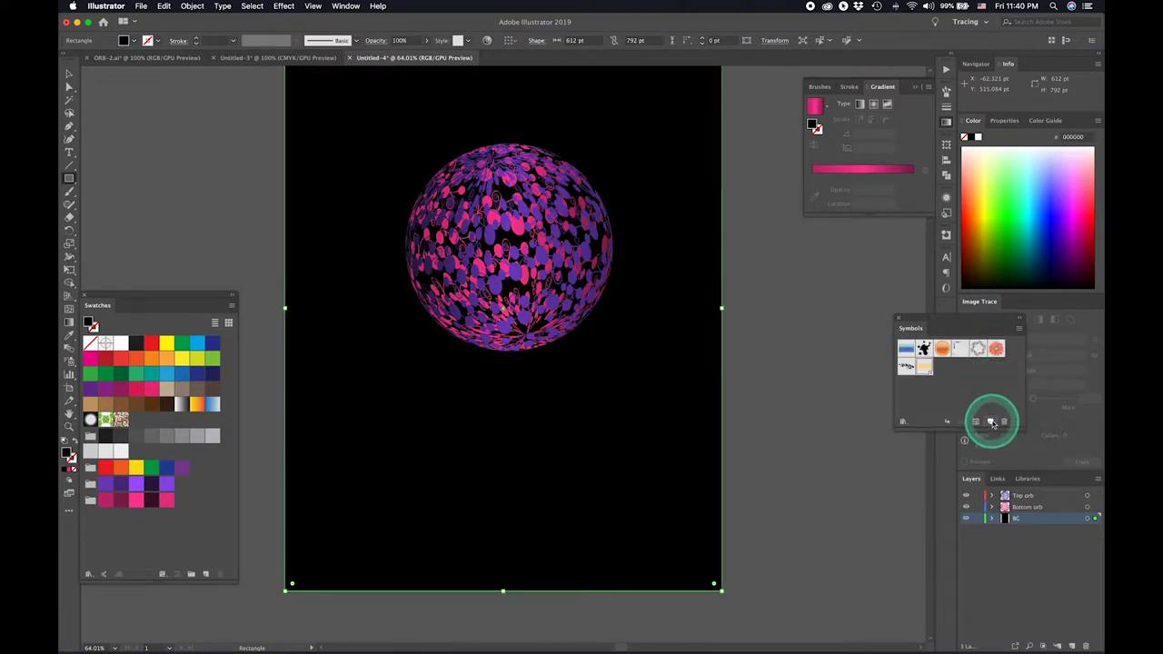
{"action": "left_click", "coordinate": [978, 520]}
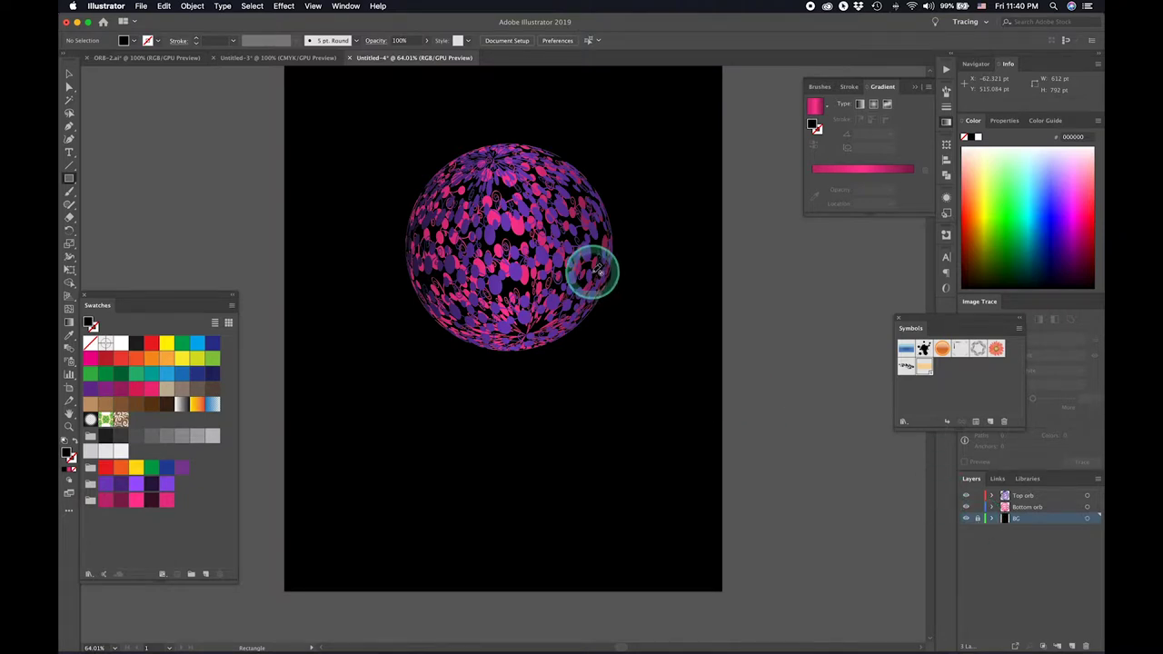
{"action": "left_click", "coordinate": [514, 249]}
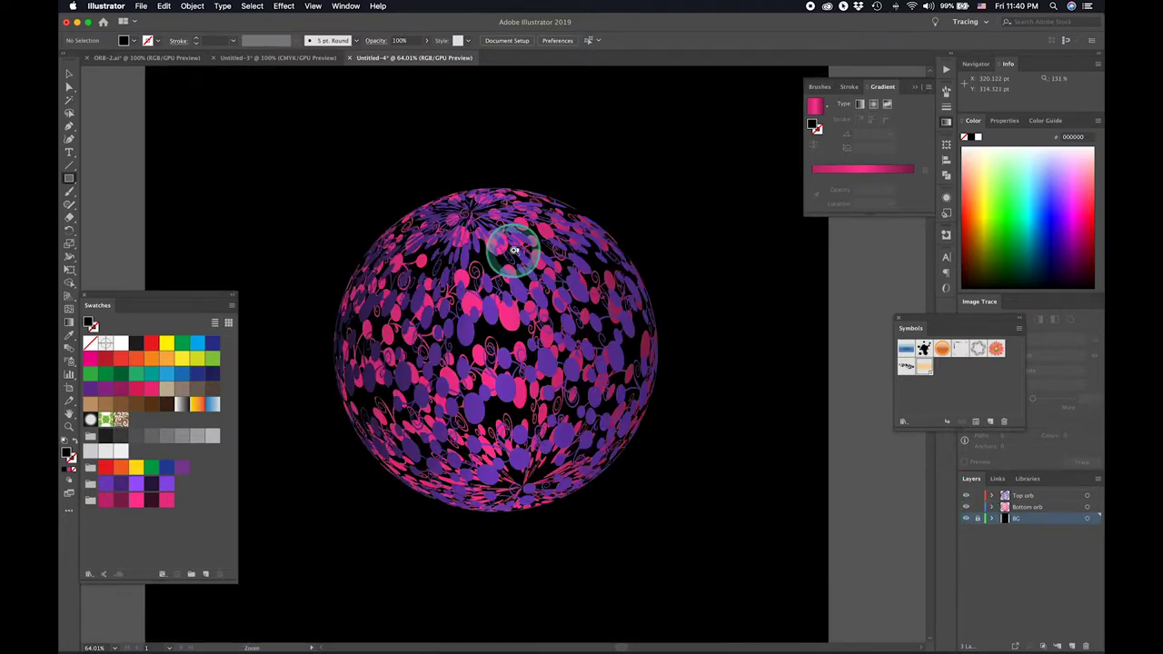
{"action": "left_click_drag", "start_coordinate": [493, 410], "coordinate": [533, 342]}
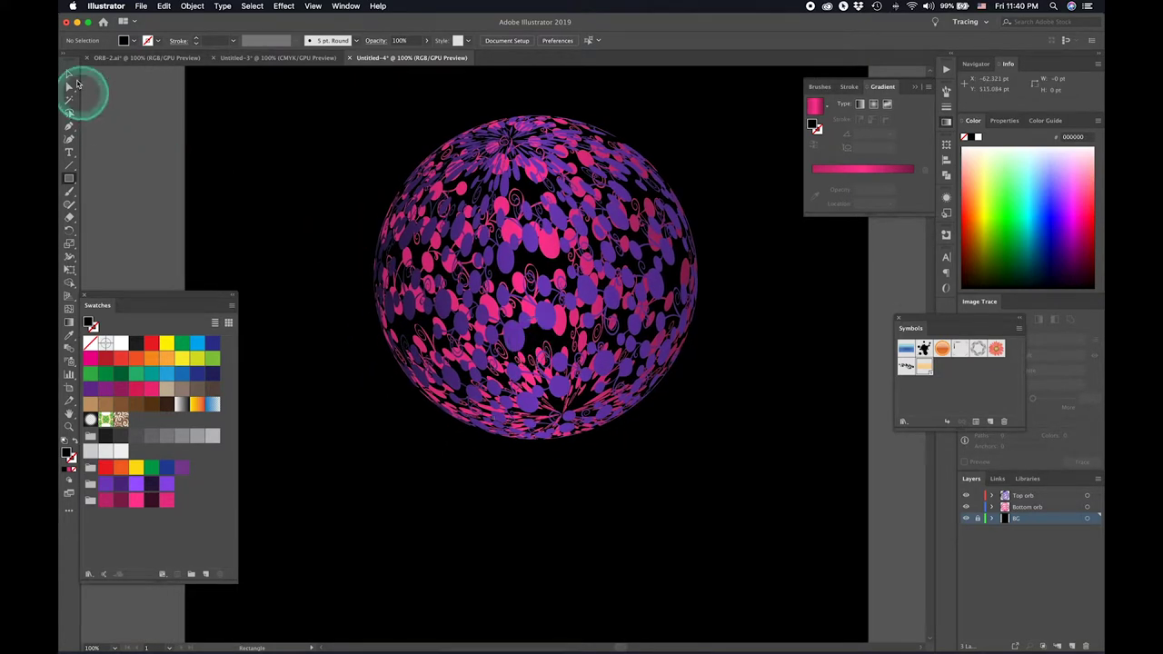
Duplicate the Bottom orb layer, rename the copy 'Light orb-1', and target its artwork
{"action": "left_click", "coordinate": [70, 73]}
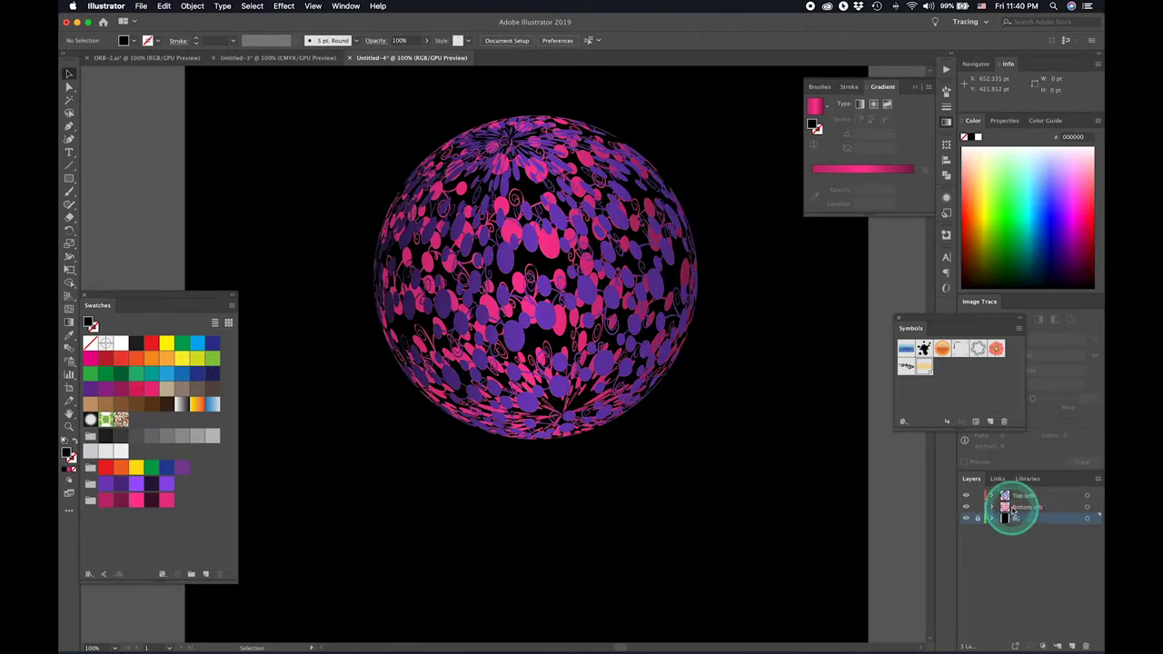
{"action": "left_click", "coordinate": [1044, 508]}
{"action": "left_click_drag", "start_coordinate": [1045, 509], "coordinate": [1072, 646]}
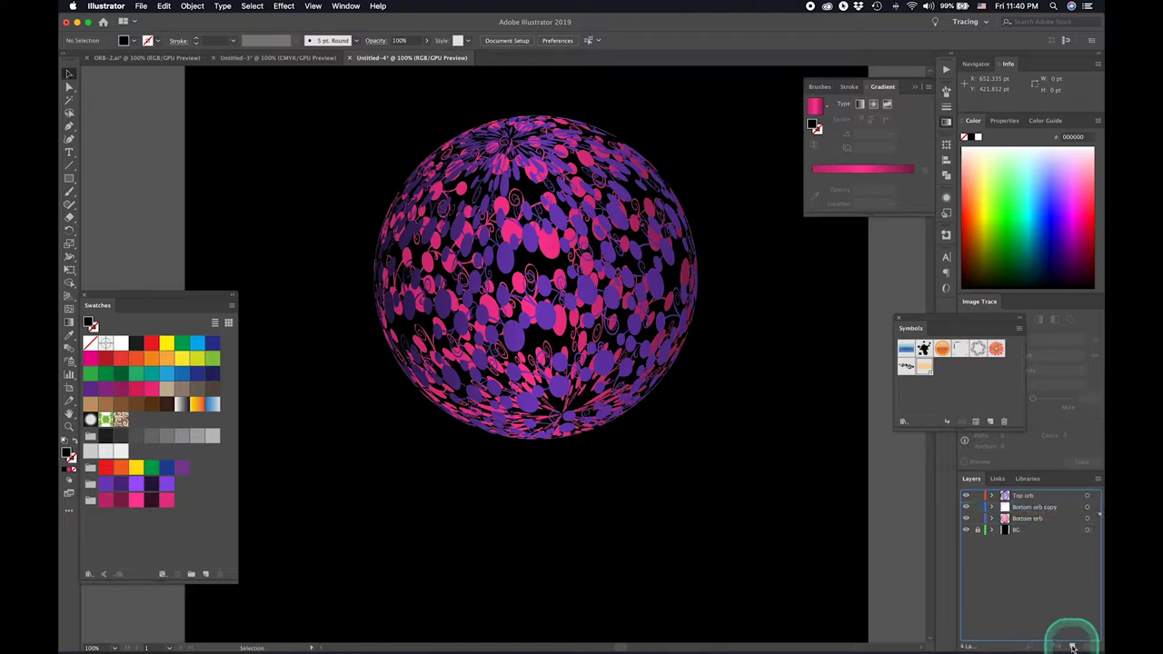
{"action": "left_click", "coordinate": [1036, 507]}
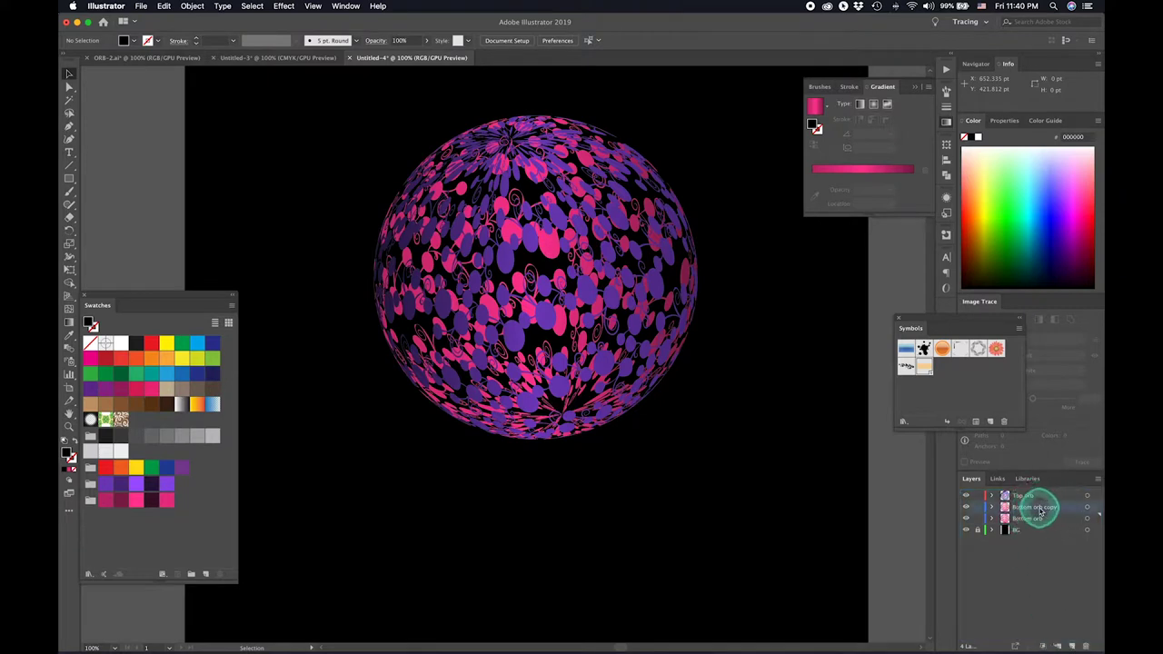
{"action": "double_click", "coordinate": [1043, 508]}
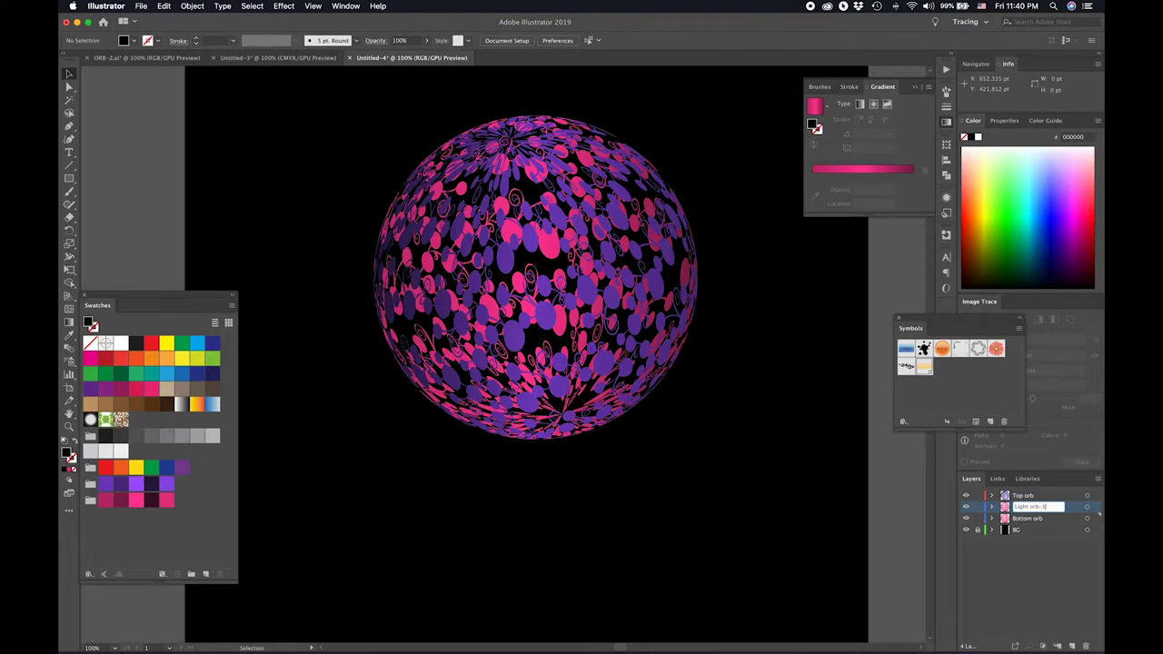
{"action": "left_click", "coordinate": [1006, 504]}
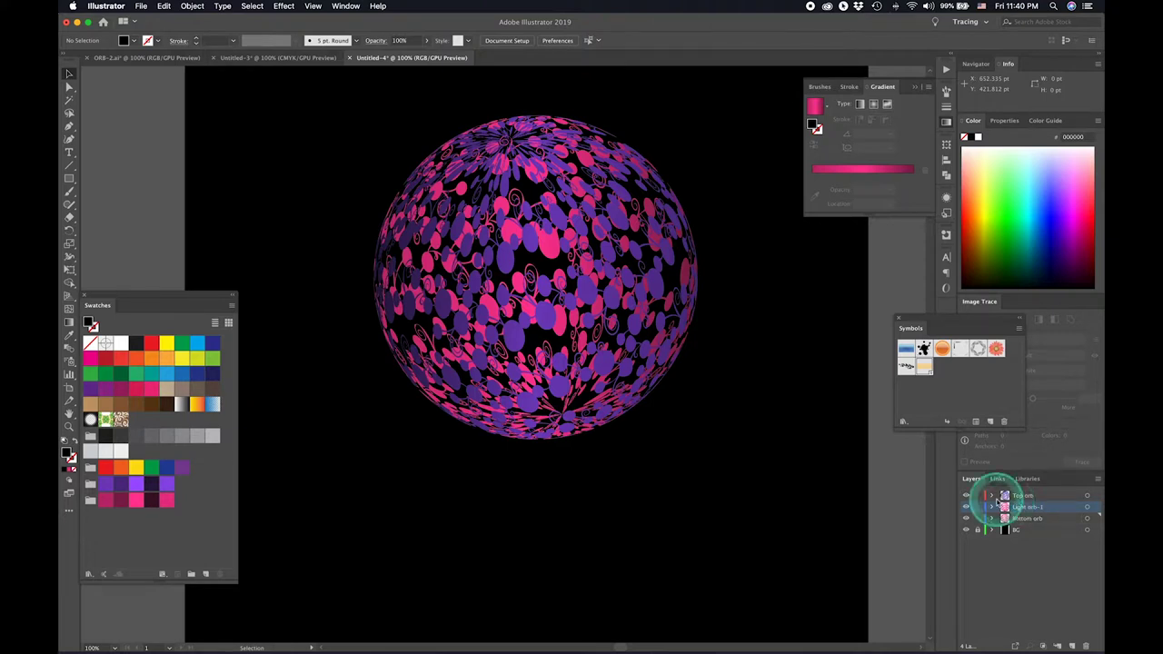
{"action": "left_click", "coordinate": [1089, 509]}
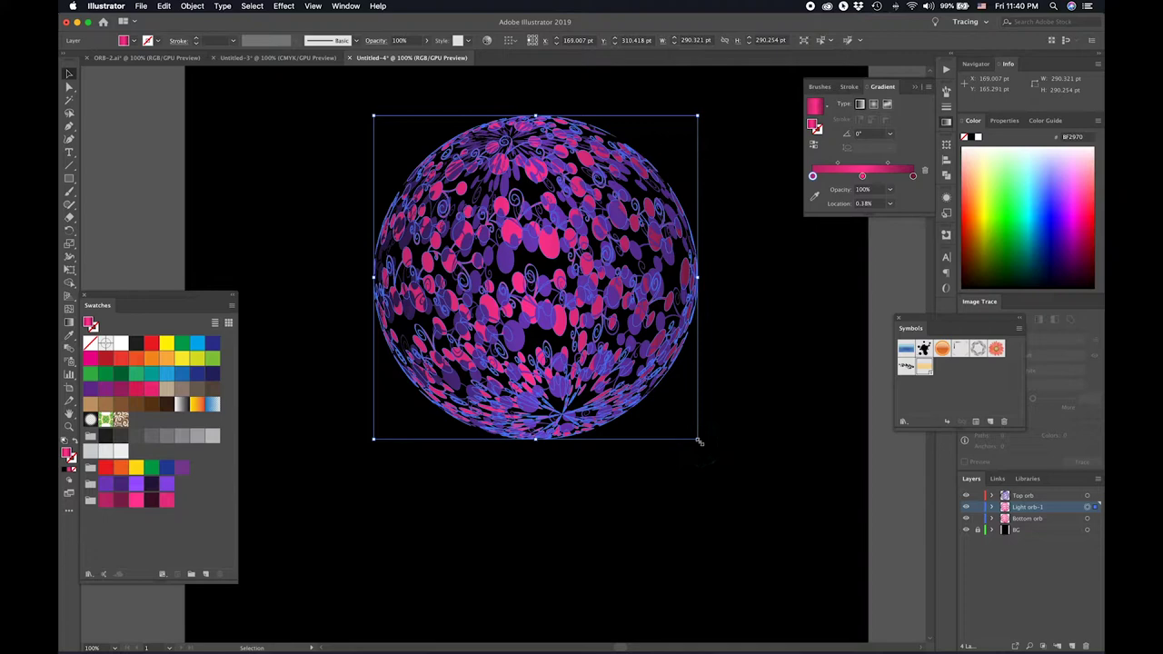
Scale the Light orb-1 copy down to about 148.5 pt centred in the orb; cancel Radial Blur
{"action": "left_click_drag", "start_coordinate": [697, 441], "coordinate": [636, 363]}
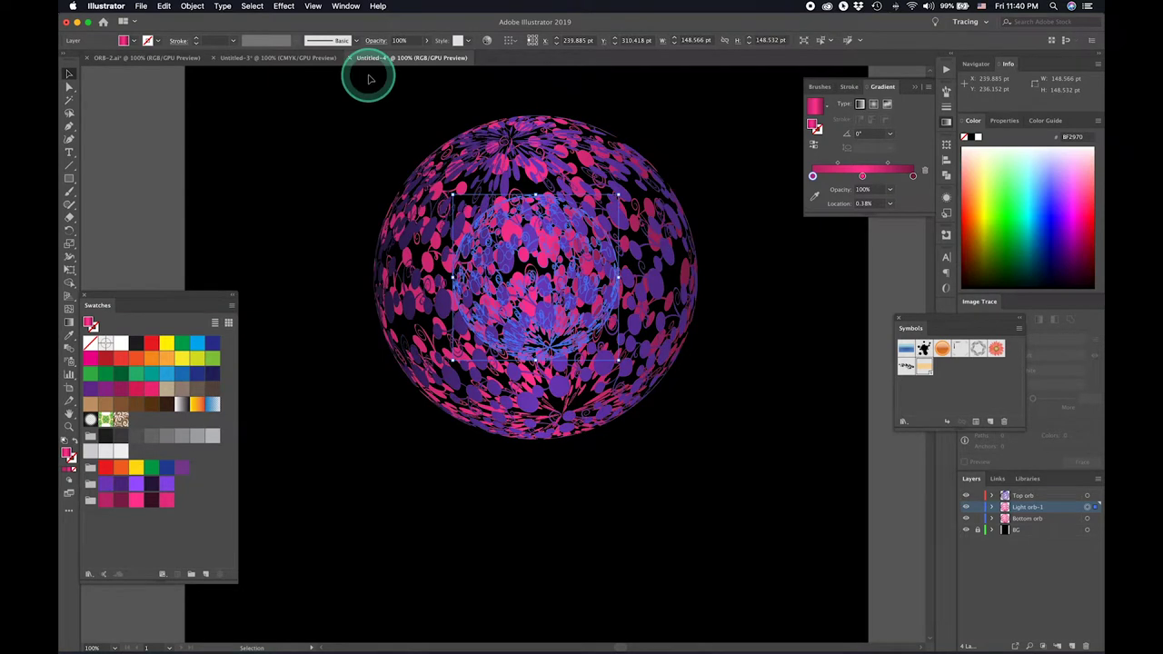
{"action": "left_click", "coordinate": [283, 5]}
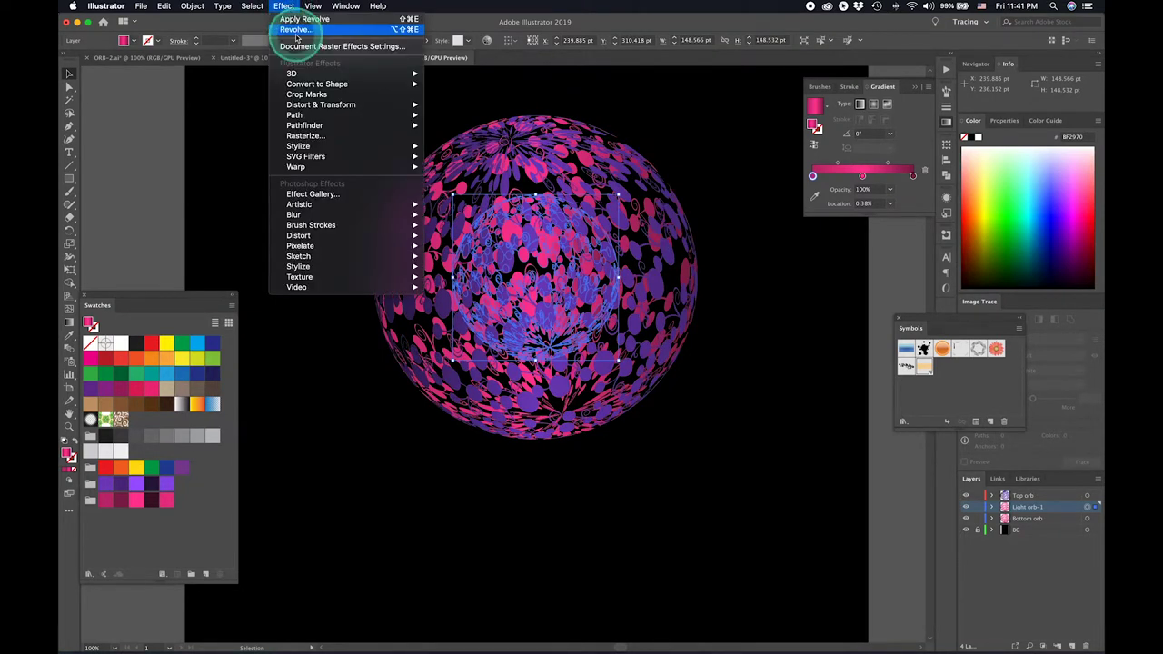
{"action": "mouse_move", "coordinate": [327, 151]}
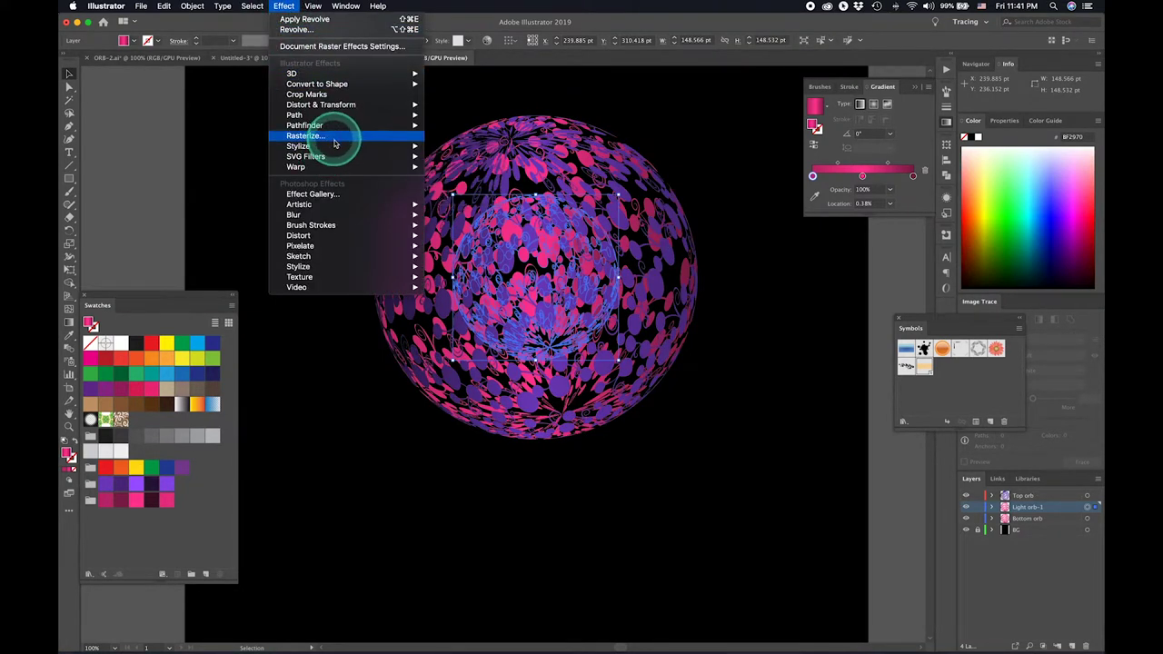
{"action": "mouse_move", "coordinate": [397, 218]}
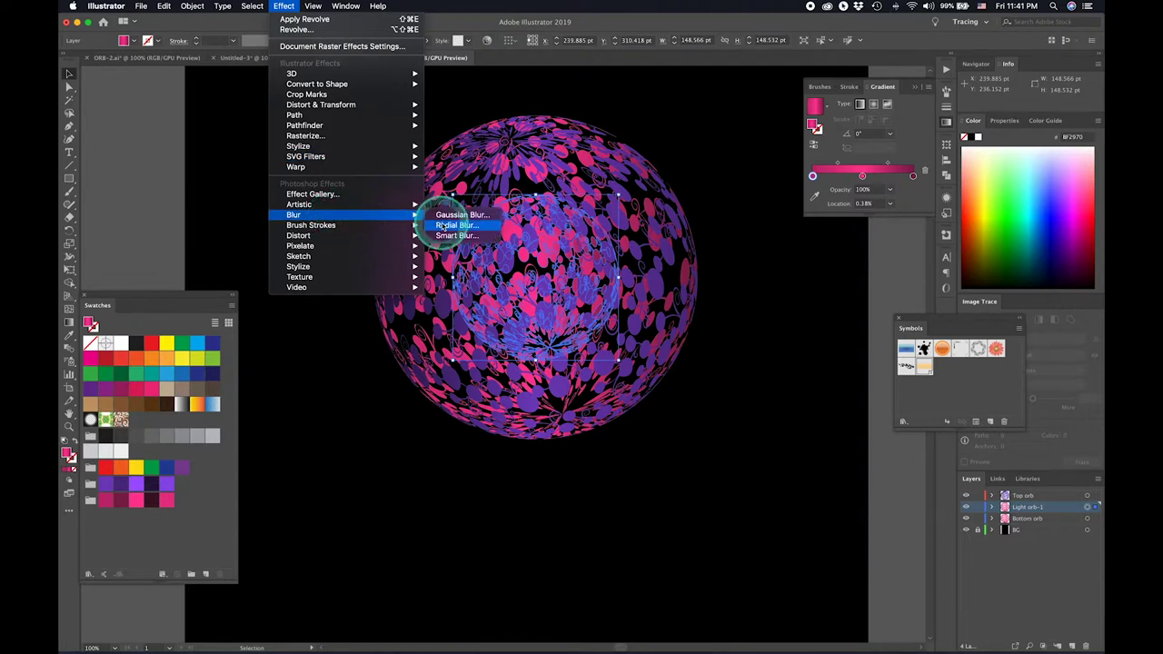
{"action": "left_click", "coordinate": [461, 225]}
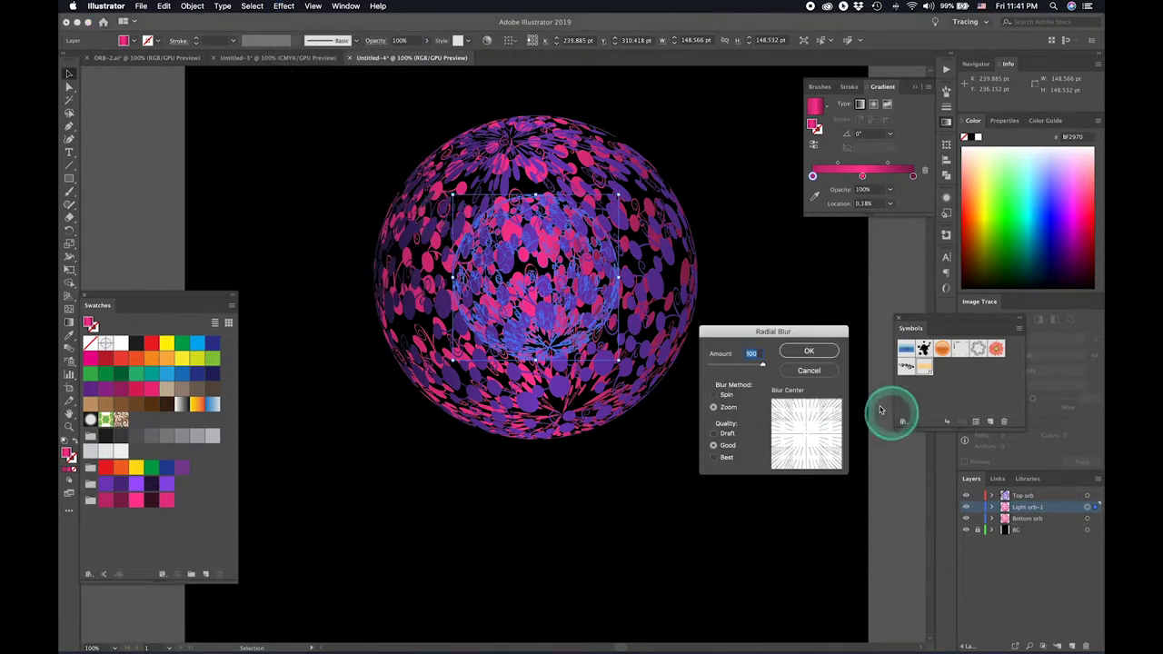
{"action": "left_click", "coordinate": [806, 371]}
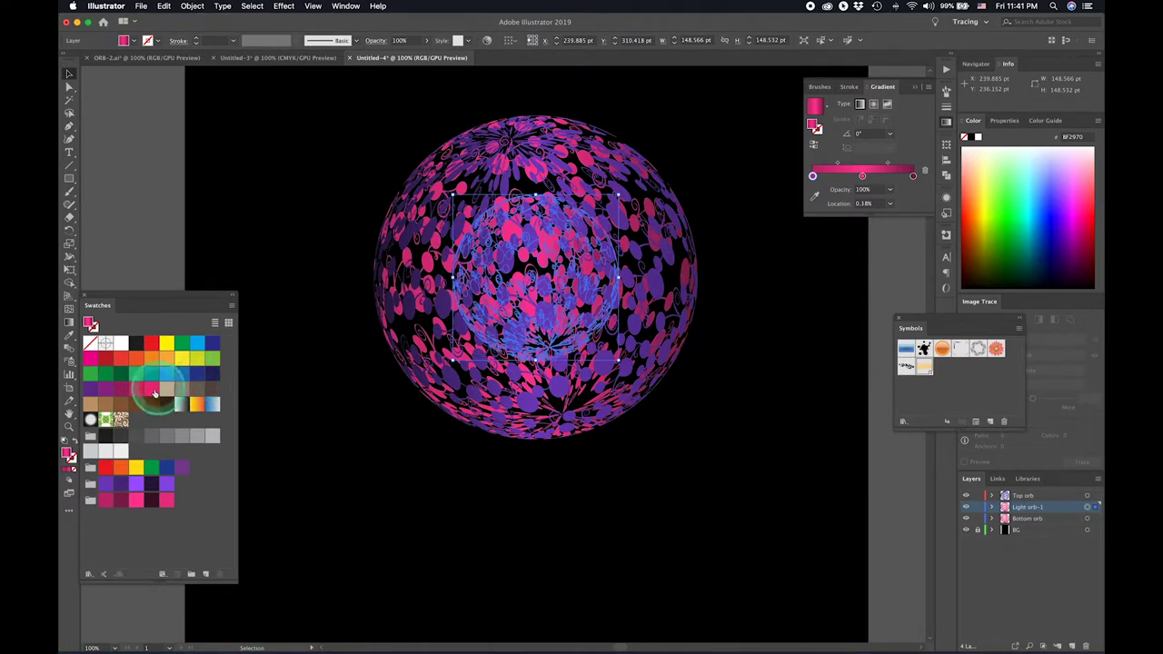
Fill the centre orb bright pink and apply a Spin radial blur at amount 100
{"action": "left_click", "coordinate": [136, 498]}
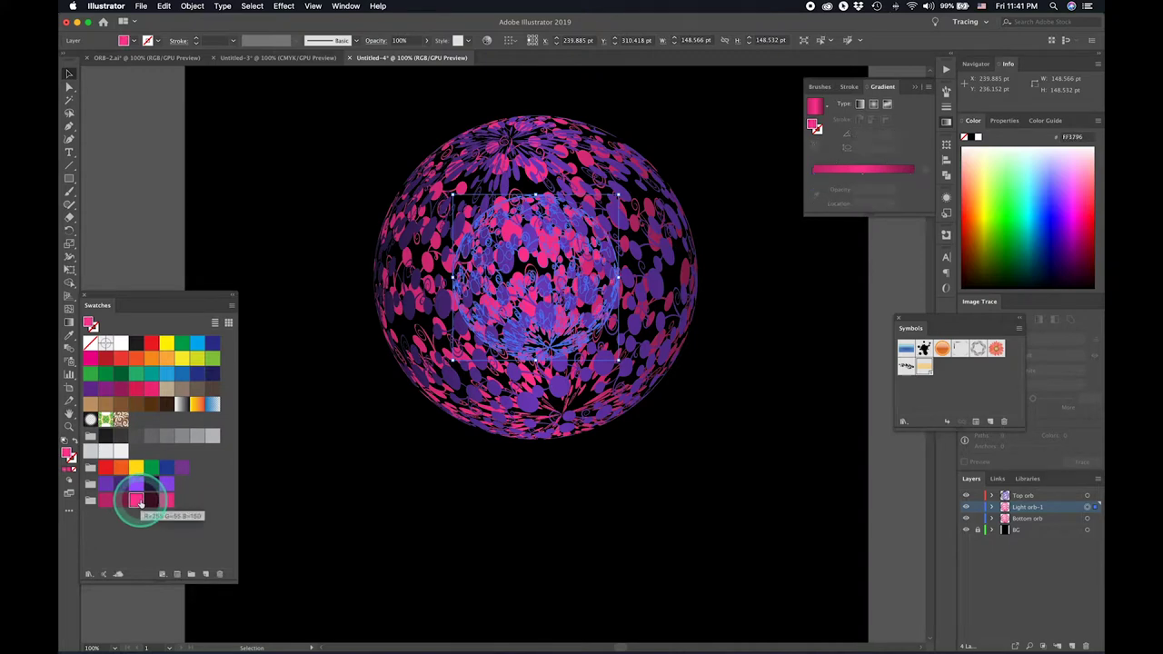
{"action": "left_click", "coordinate": [253, 6]}
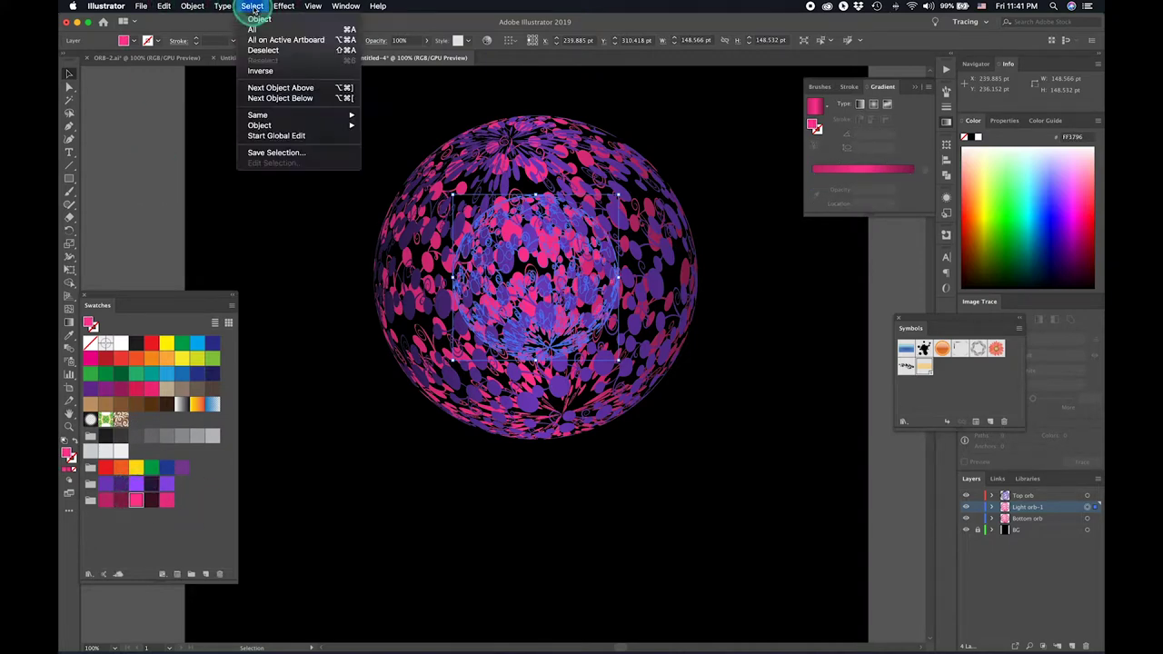
{"action": "mouse_move", "coordinate": [296, 9]}
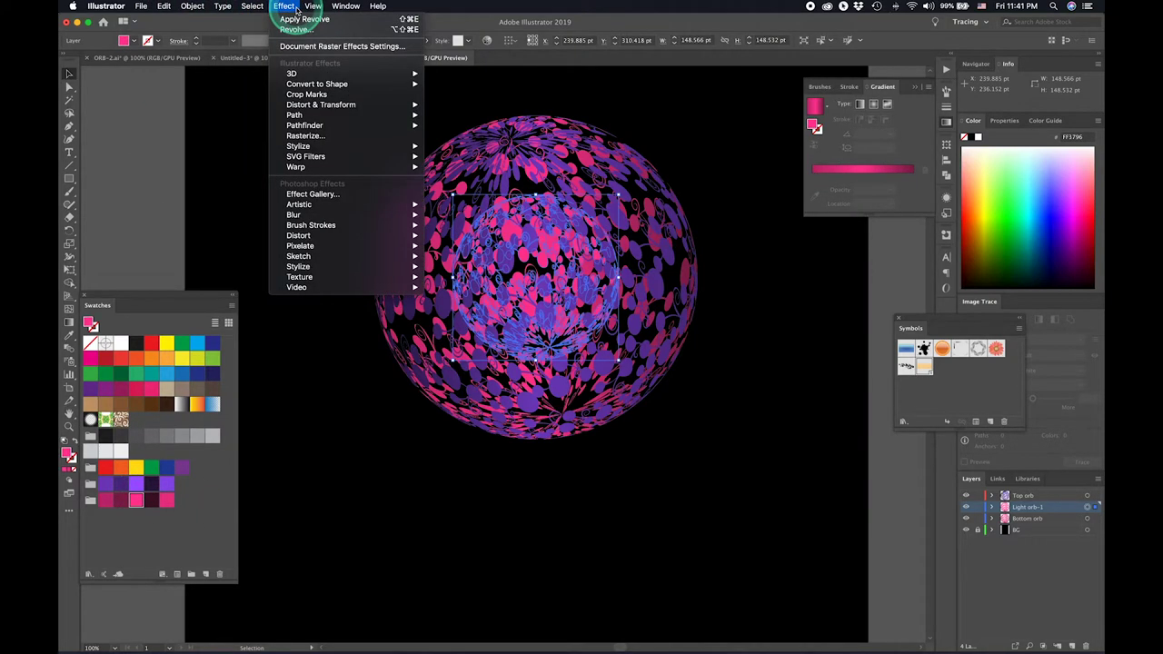
{"action": "mouse_move", "coordinate": [346, 215]}
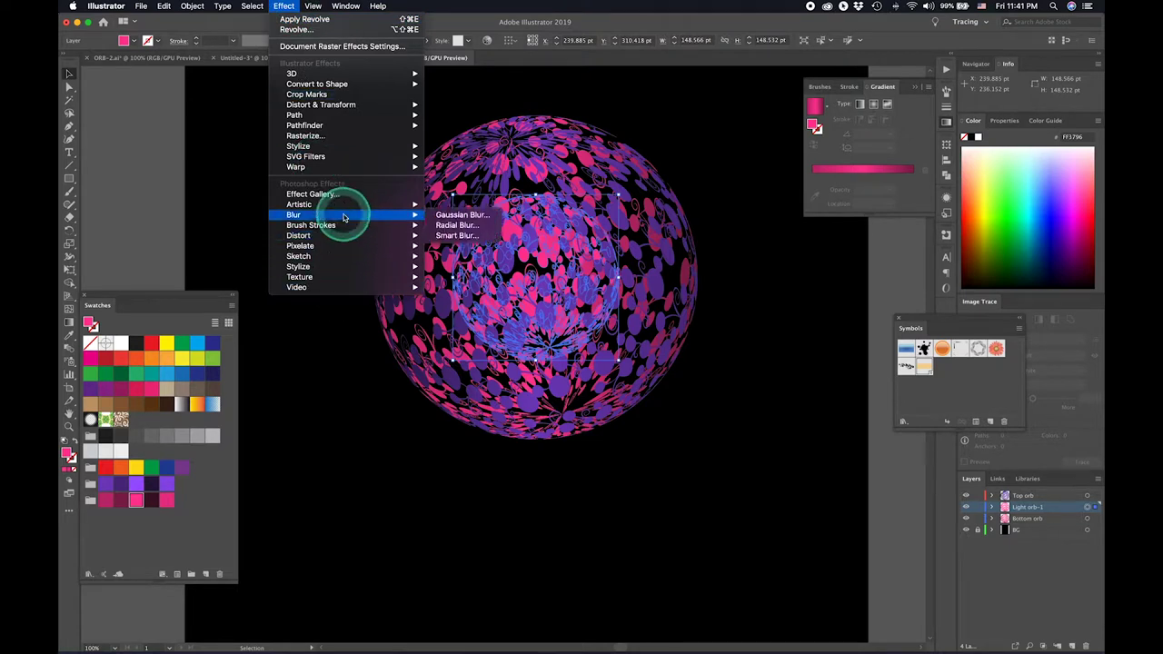
{"action": "left_click", "coordinate": [452, 225]}
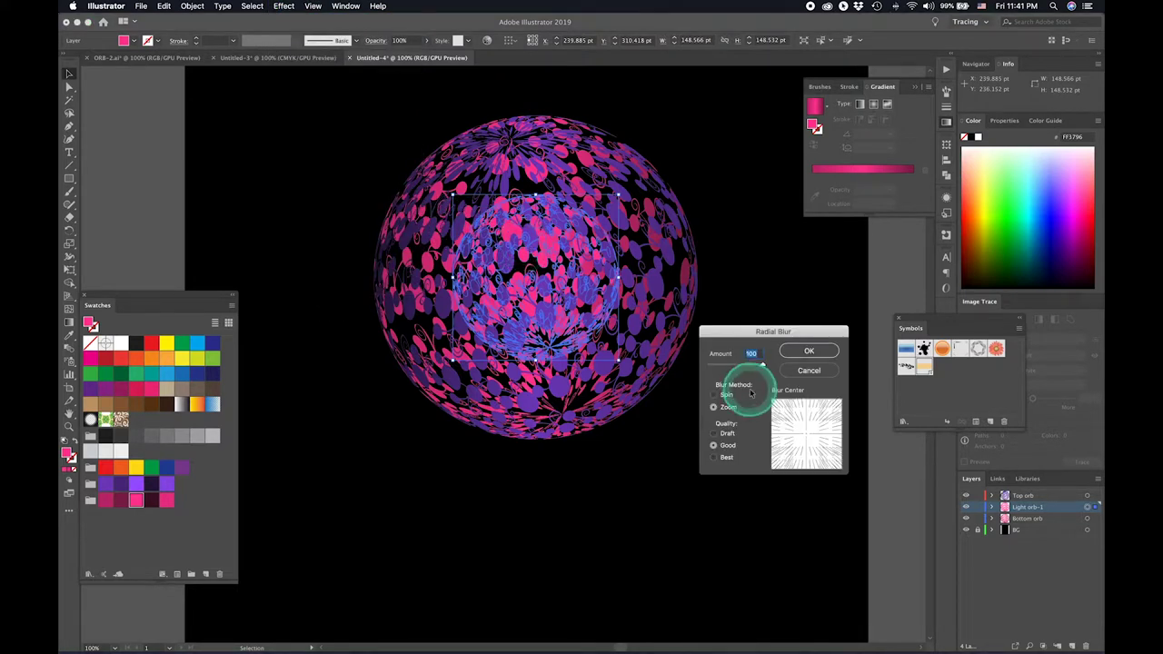
{"action": "left_click", "coordinate": [713, 407]}
{"action": "left_click", "coordinate": [713, 394]}
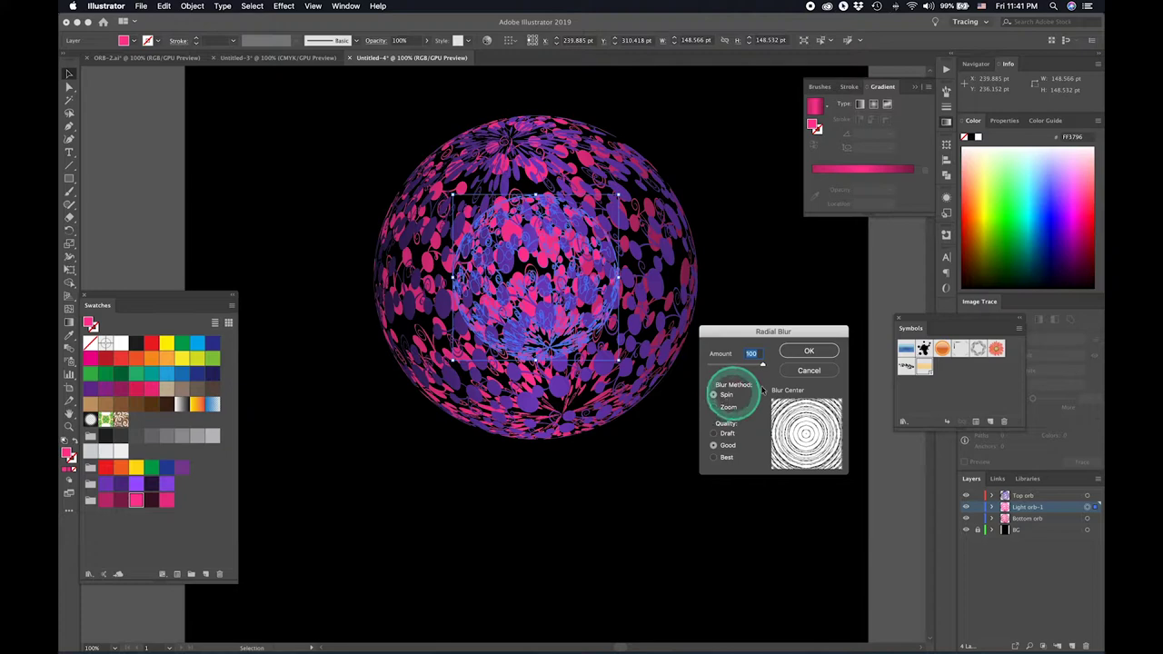
{"action": "left_click", "coordinate": [836, 351]}
{"action": "left_click_drag", "start_coordinate": [714, 355], "coordinate": [759, 353]}
{"action": "left_click", "coordinate": [807, 351]}
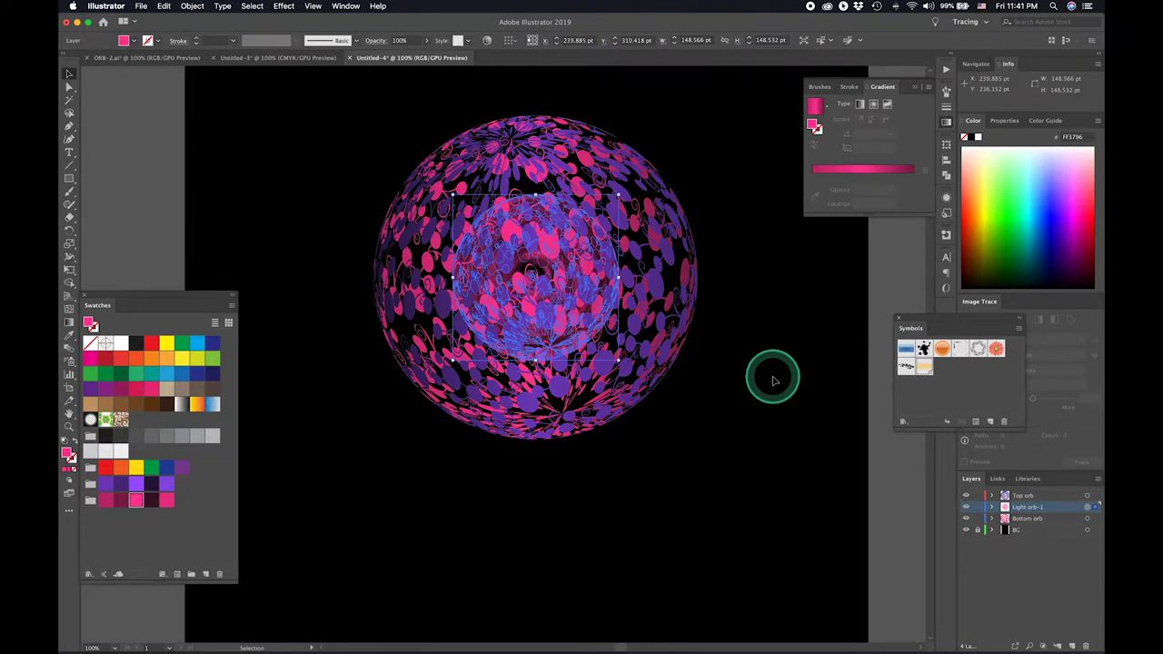
{"action": "left_click", "coordinate": [773, 380]}
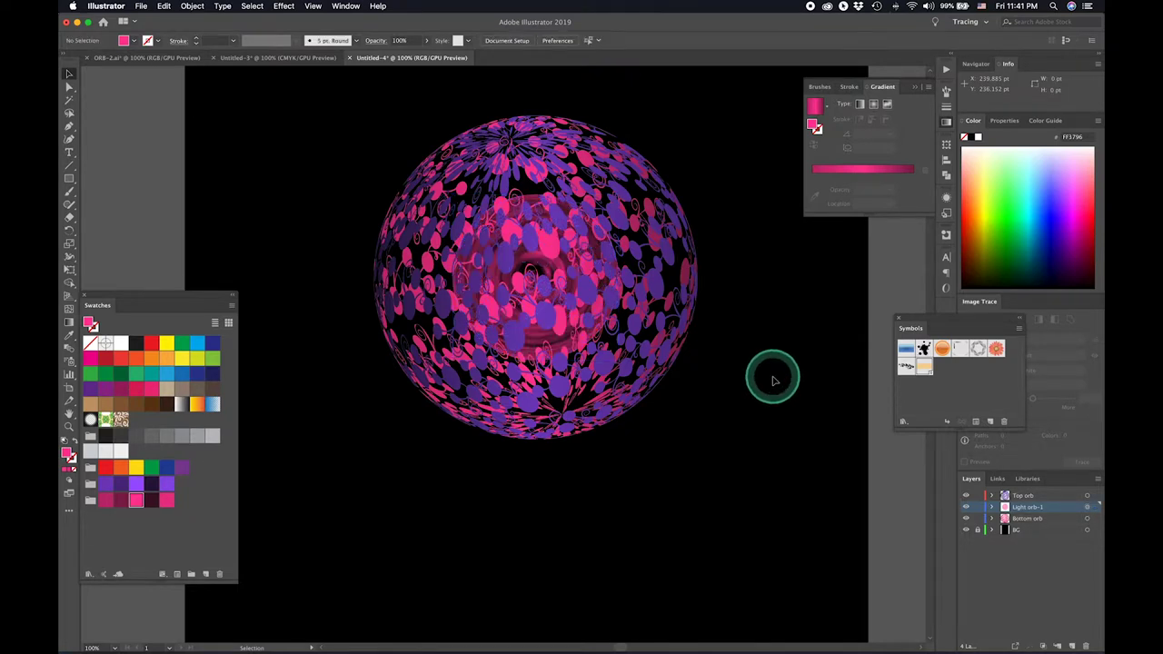
{"action": "left_click", "coordinate": [1088, 512]}
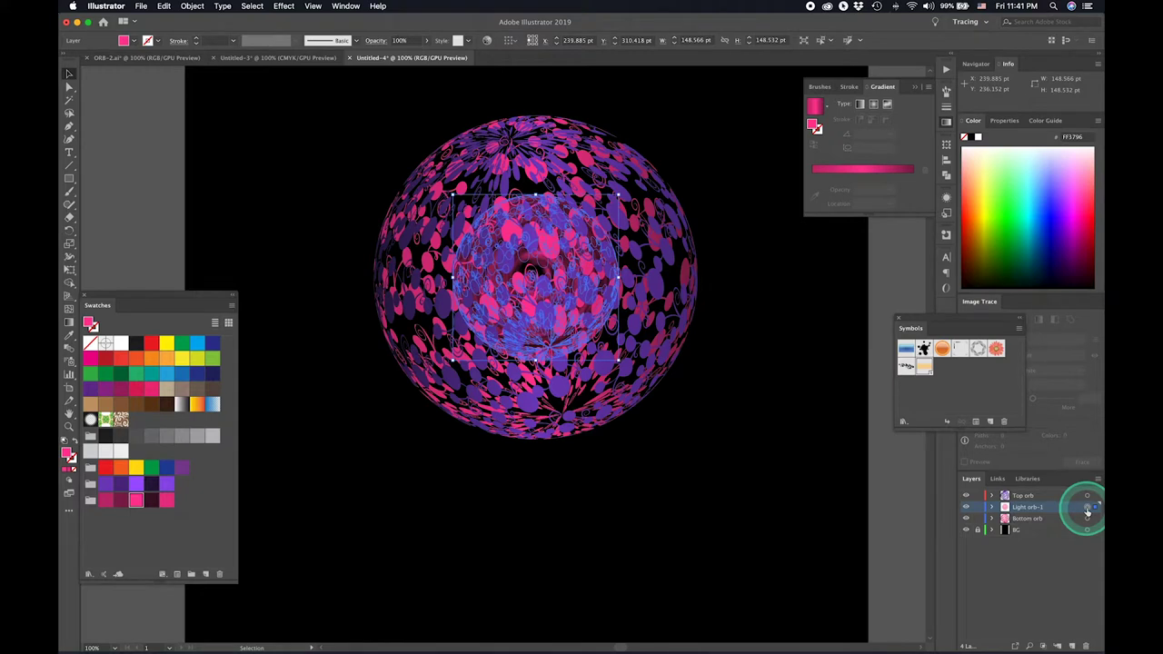
Try Soft Light blending on the centre orb in Appearance, then revert it to Normal
{"action": "left_click", "coordinate": [948, 197]}
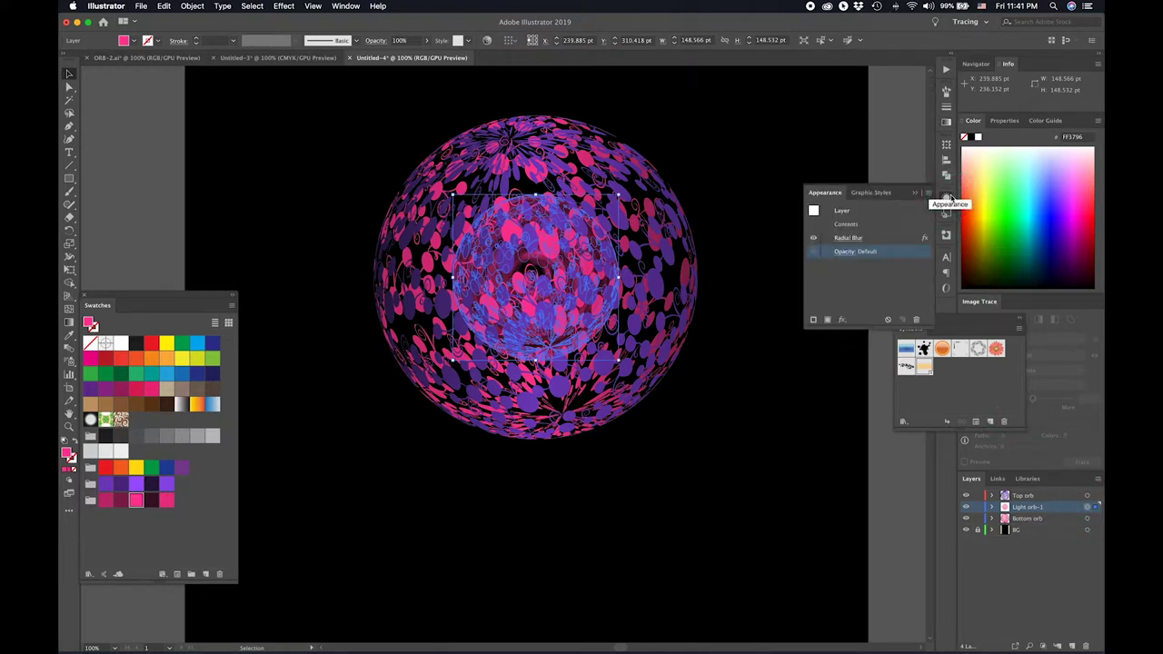
{"action": "left_click", "coordinate": [842, 254]}
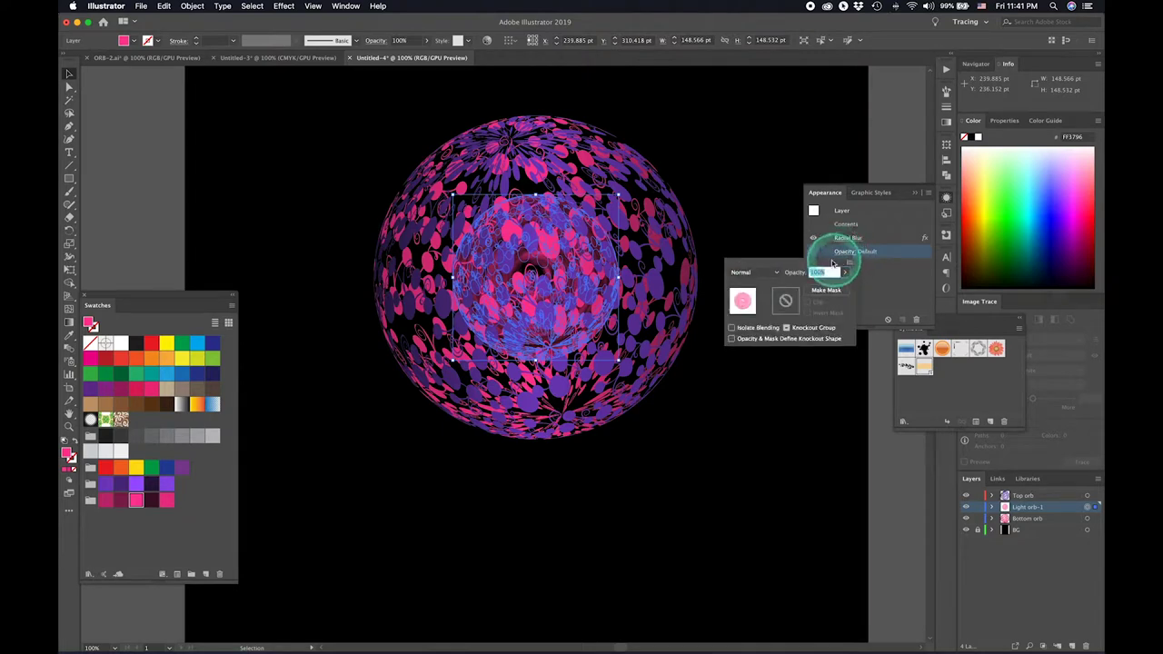
{"action": "left_click", "coordinate": [773, 271]}
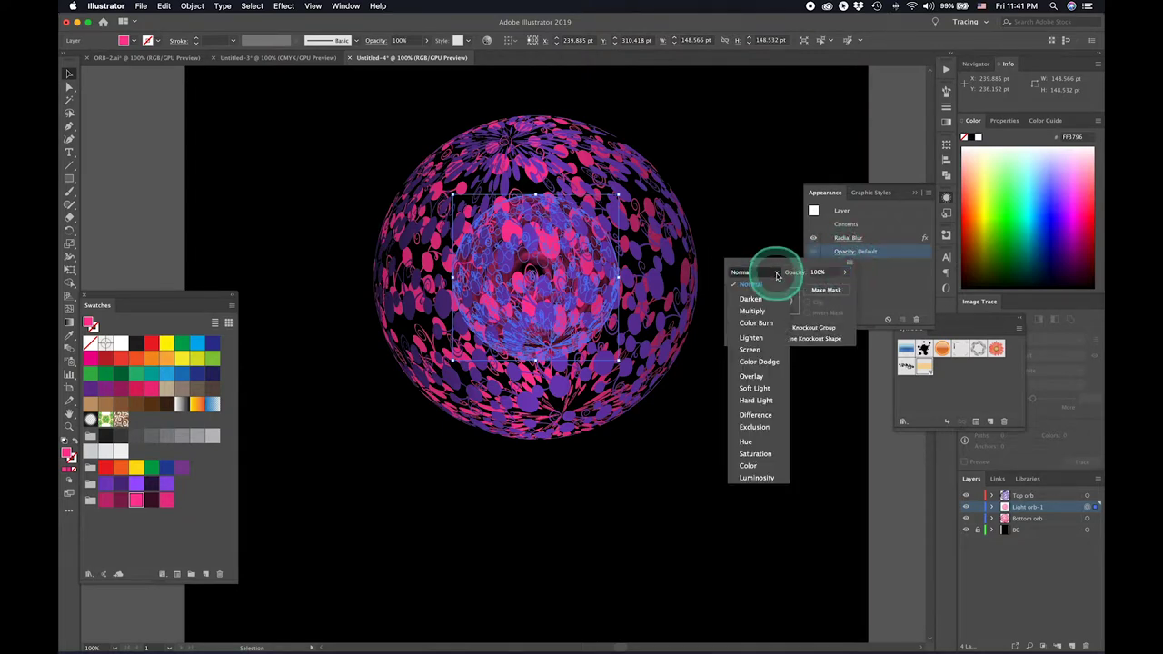
{"action": "left_click", "coordinate": [764, 390]}
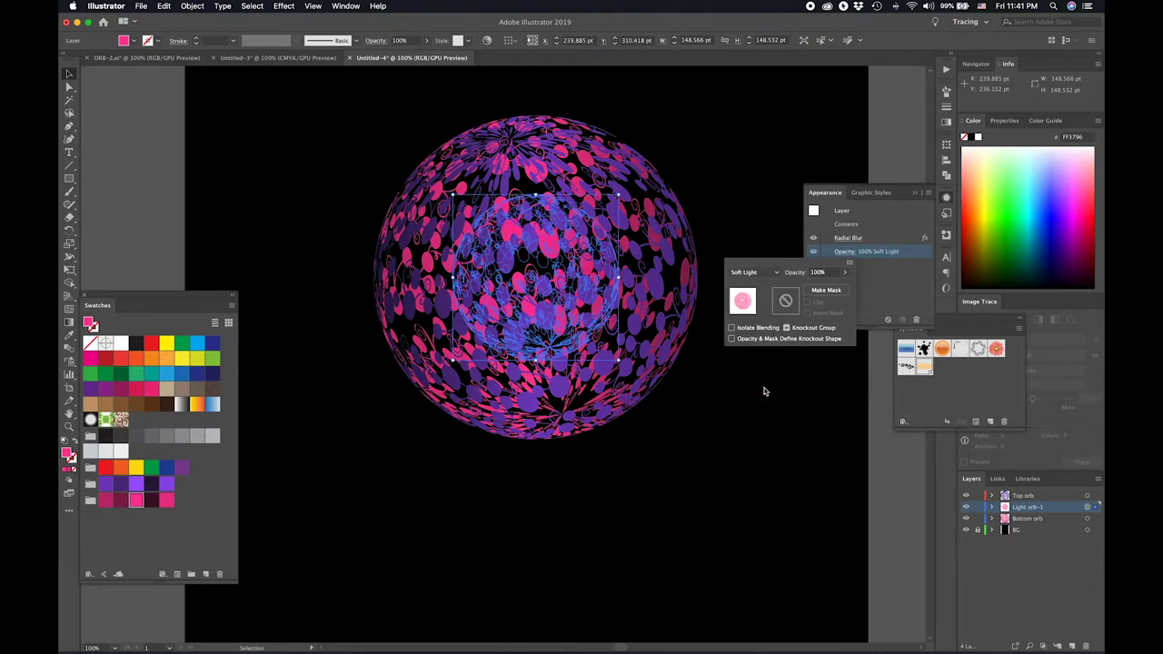
{"action": "left_click", "coordinate": [771, 274]}
{"action": "left_click", "coordinate": [760, 278]}
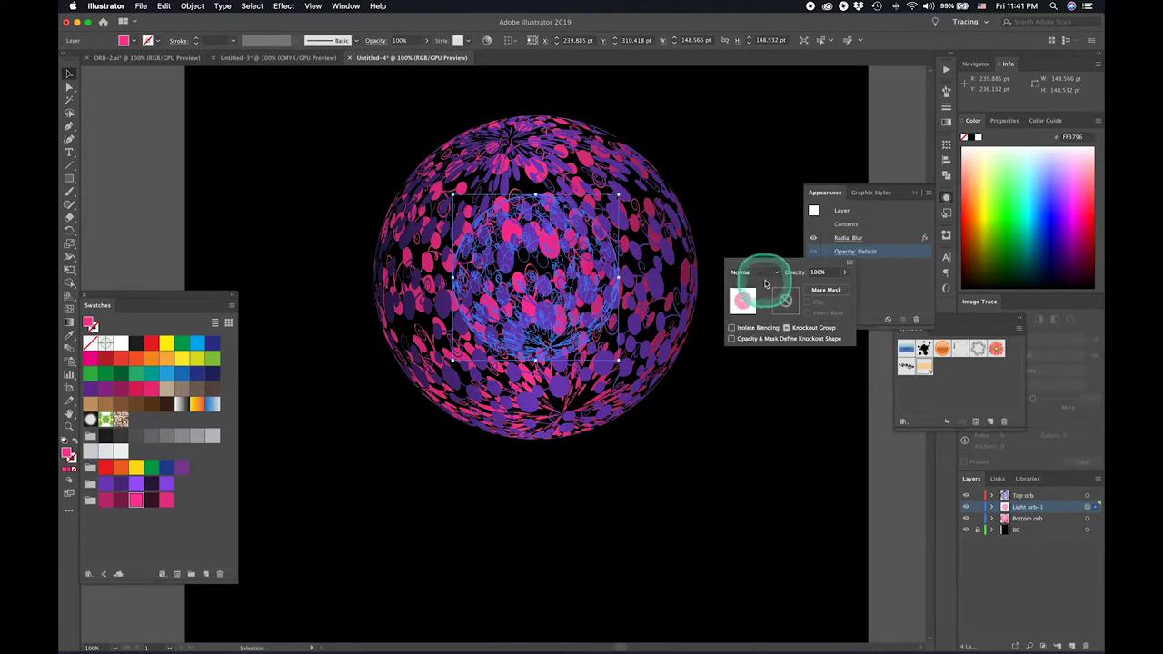
{"action": "left_click", "coordinate": [775, 443]}
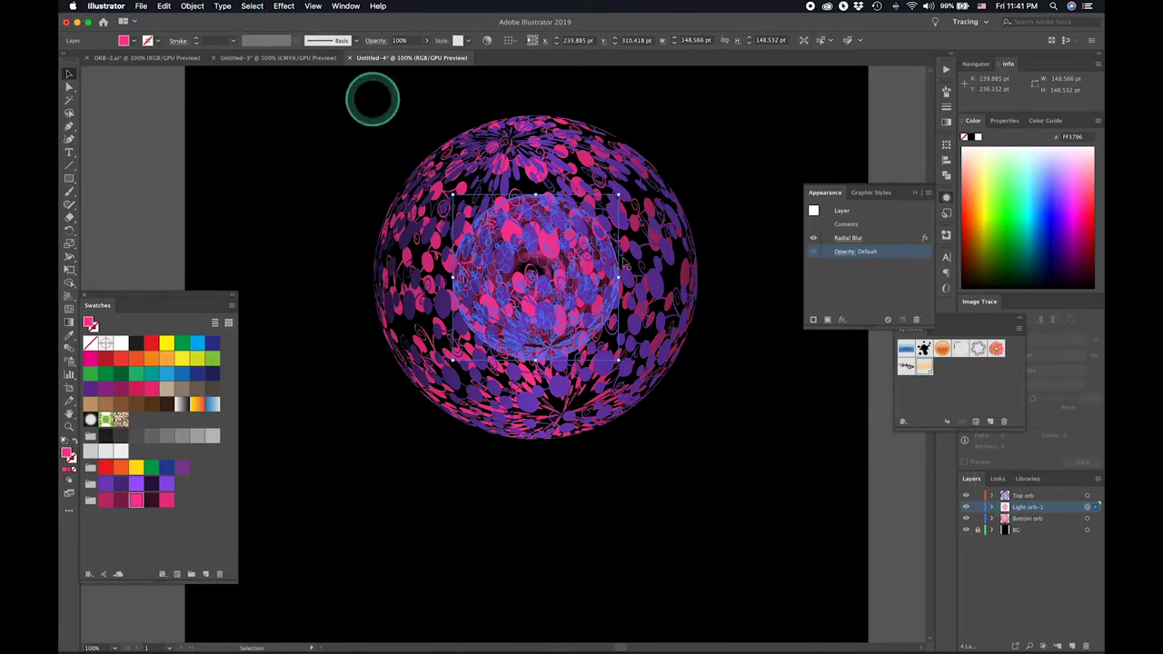
Duplicate Light orb-1 as 'Light orb-2', enlarge its orb to about 177 pt, and fill it white
{"action": "left_click_drag", "start_coordinate": [1025, 507], "coordinate": [1073, 647]}
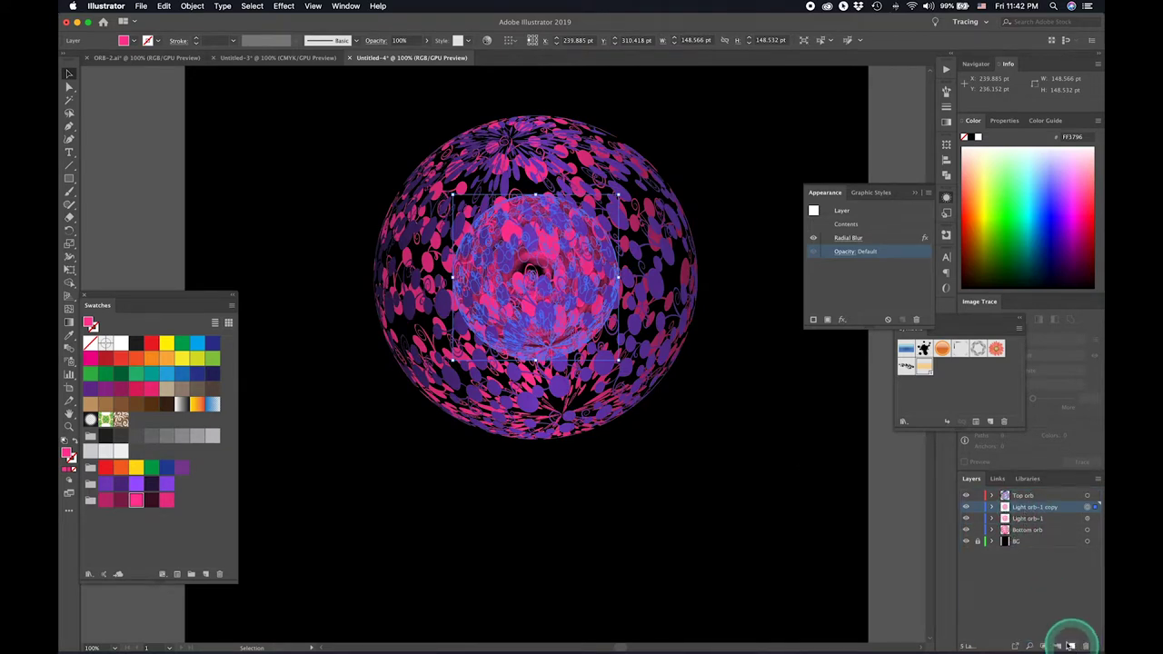
{"action": "left_click", "coordinate": [1036, 509]}
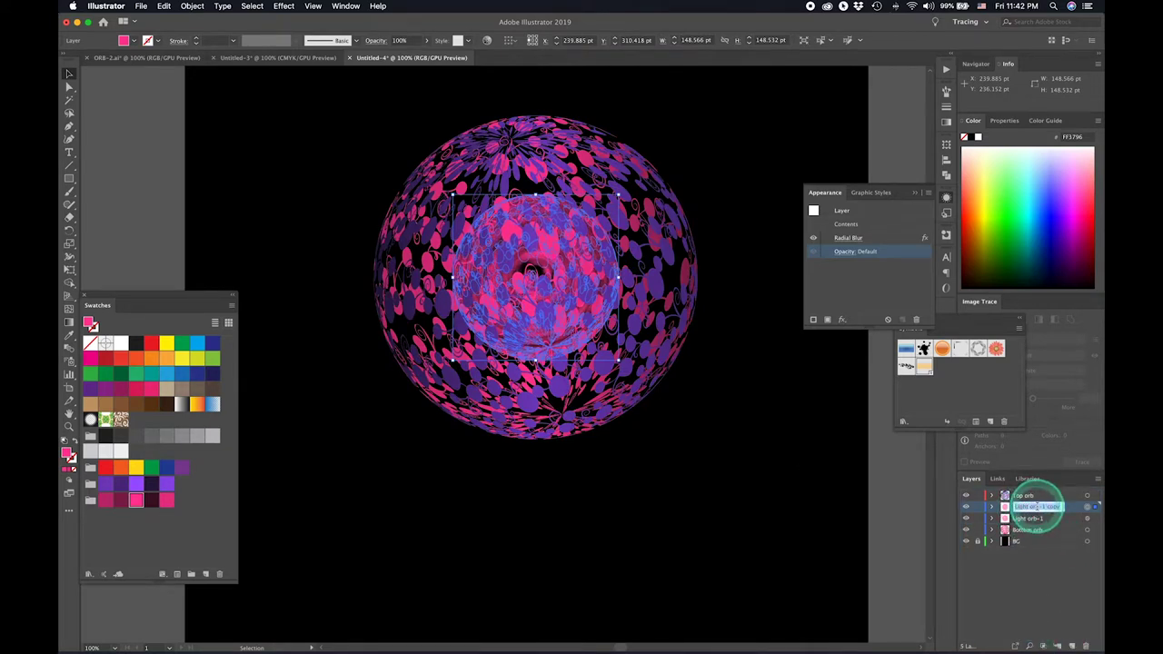
{"action": "double_click", "coordinate": [1067, 507]}
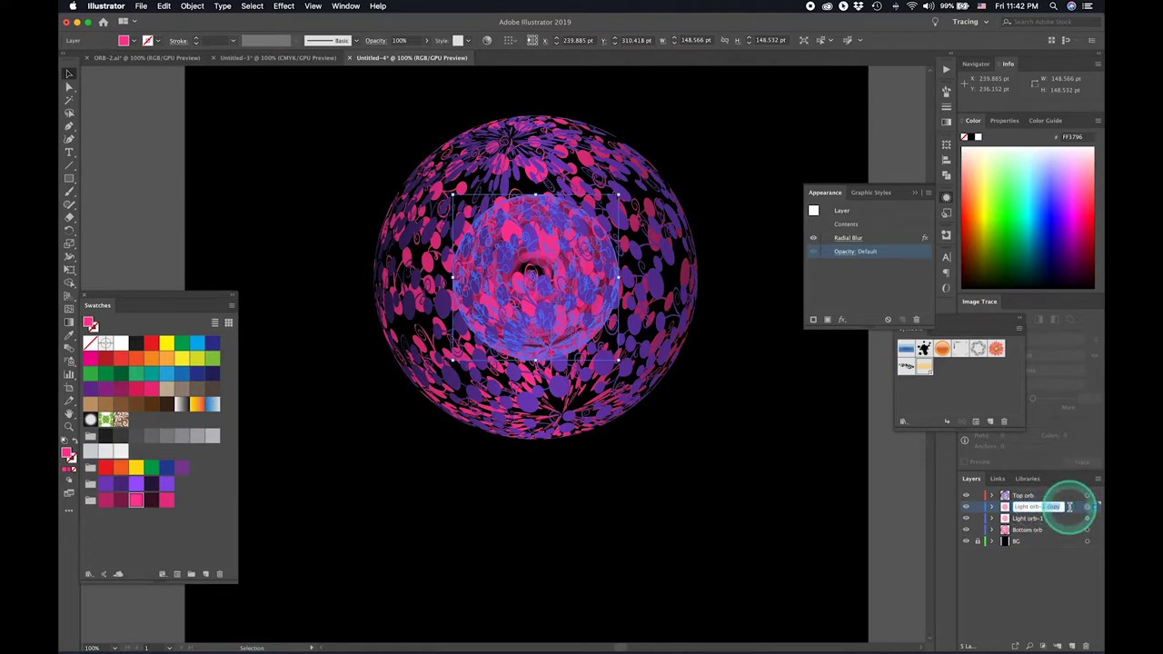
{"action": "key", "text": "BackSpace"}
{"action": "key", "text": "BackSpace"}
{"action": "key", "text": "BackSpace"}
{"action": "type", "text": "2"}
{"action": "key", "text": "Return"}
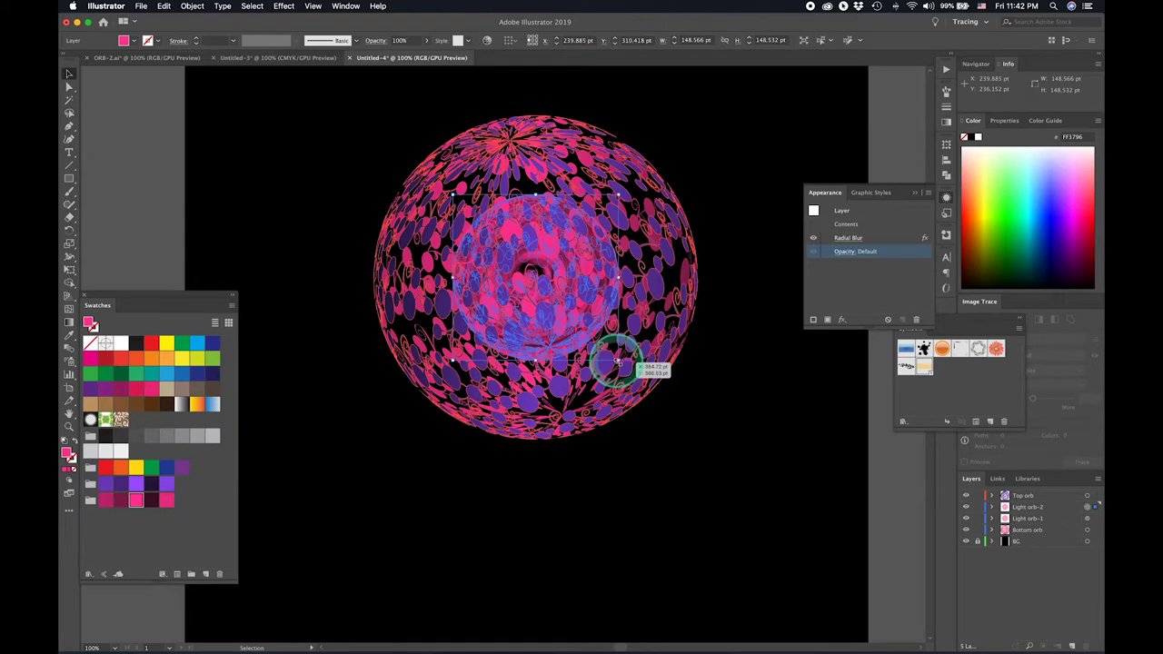
{"action": "left_click_drag", "start_coordinate": [616, 361], "coordinate": [634, 376]}
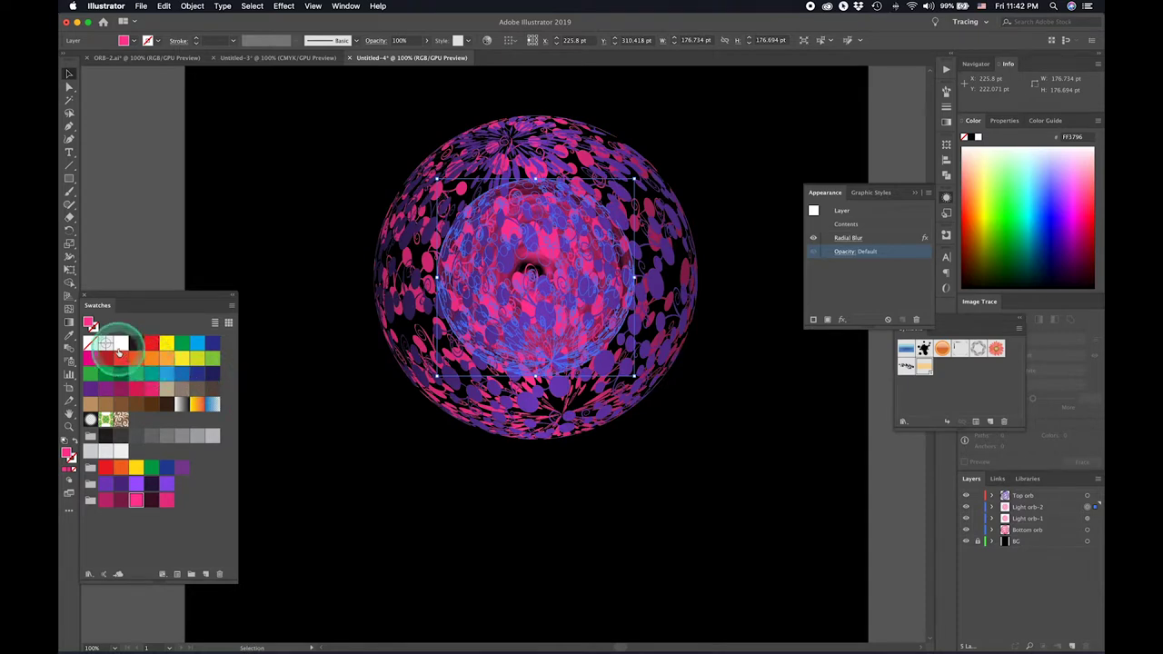
{"action": "left_click", "coordinate": [121, 345]}
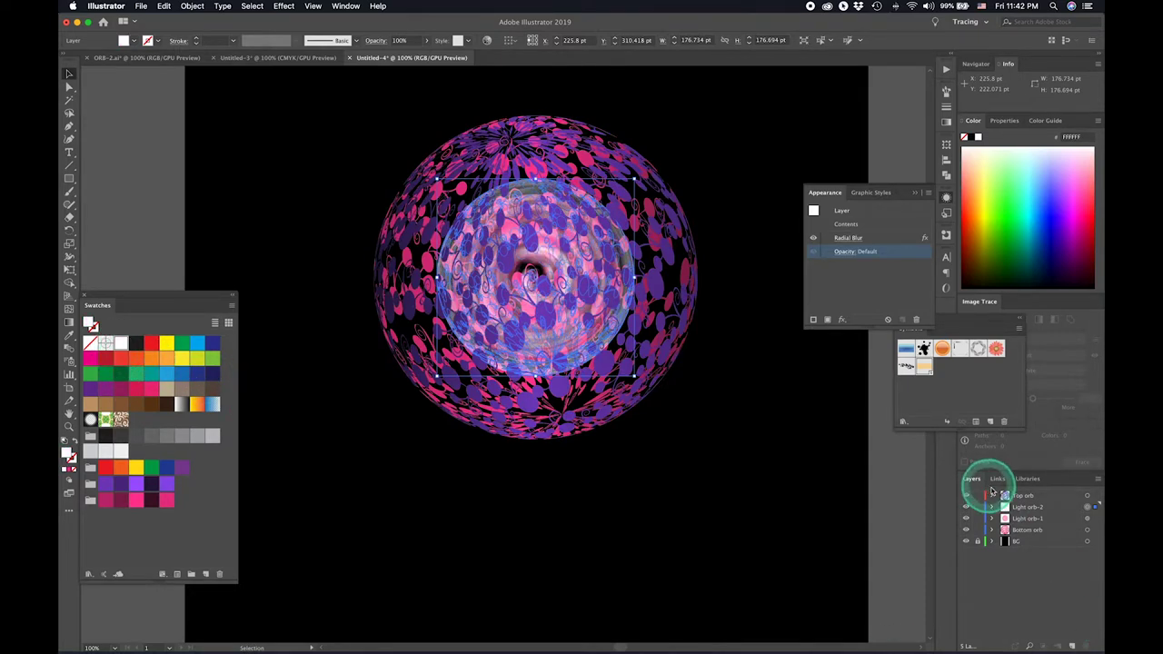
Set the white orb's blend mode to Hard Light after trying Screen and Soft Light
{"action": "left_click", "coordinate": [845, 251]}
{"action": "left_click", "coordinate": [772, 275]}
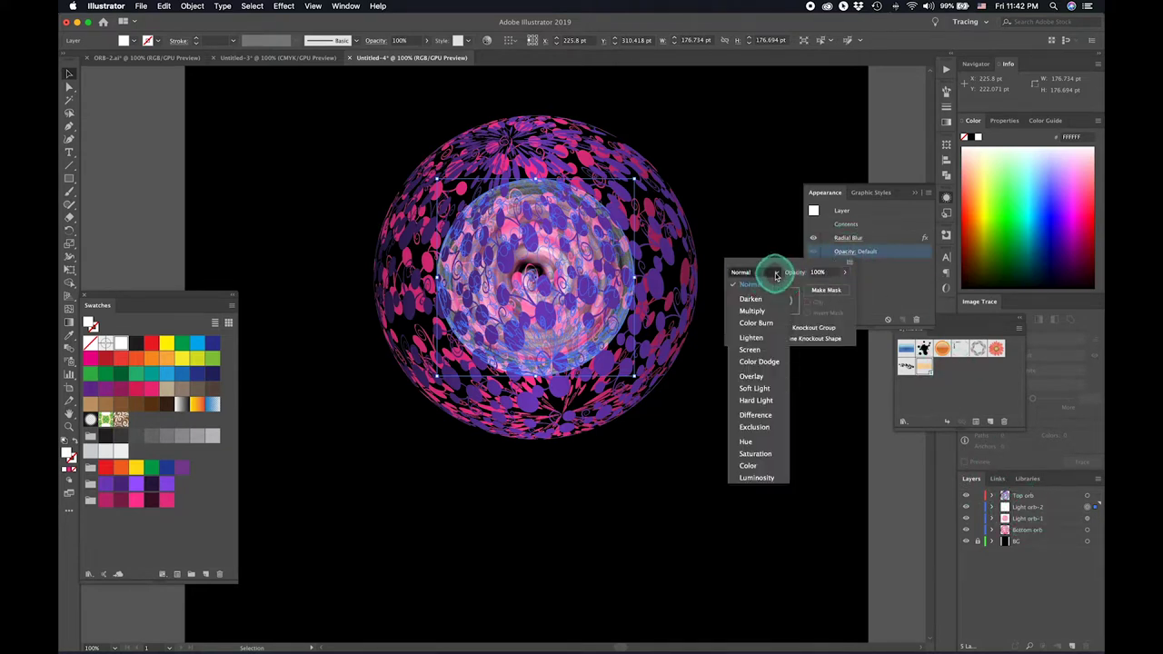
{"action": "left_click", "coordinate": [753, 351]}
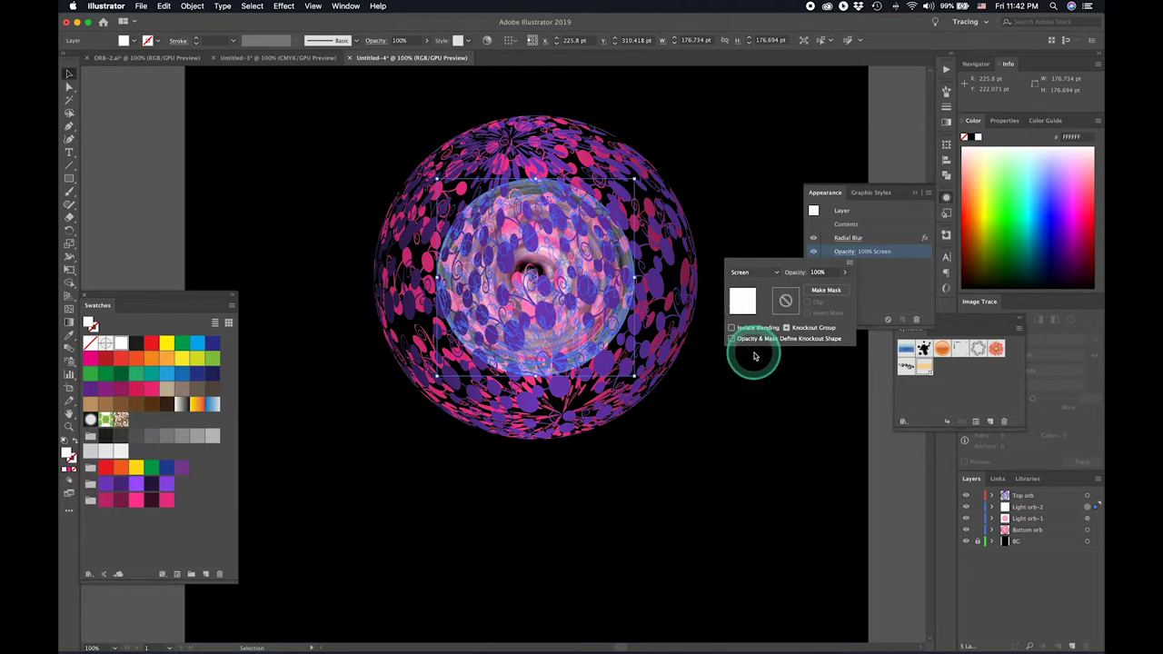
{"action": "left_click", "coordinate": [776, 275]}
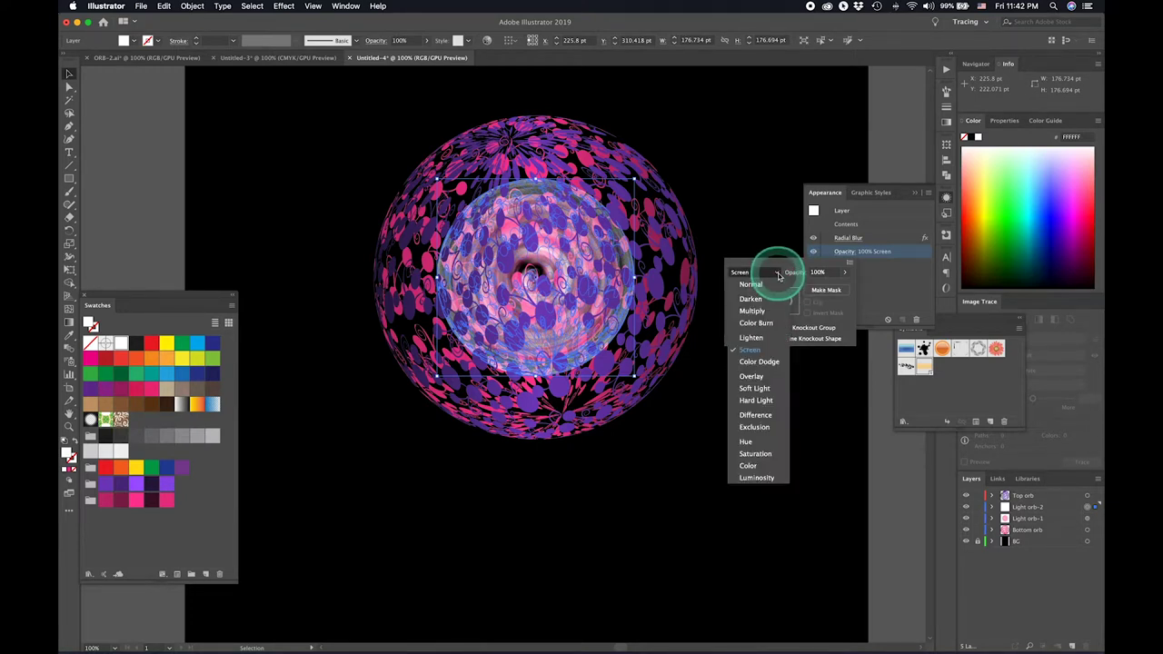
{"action": "left_click", "coordinate": [754, 393]}
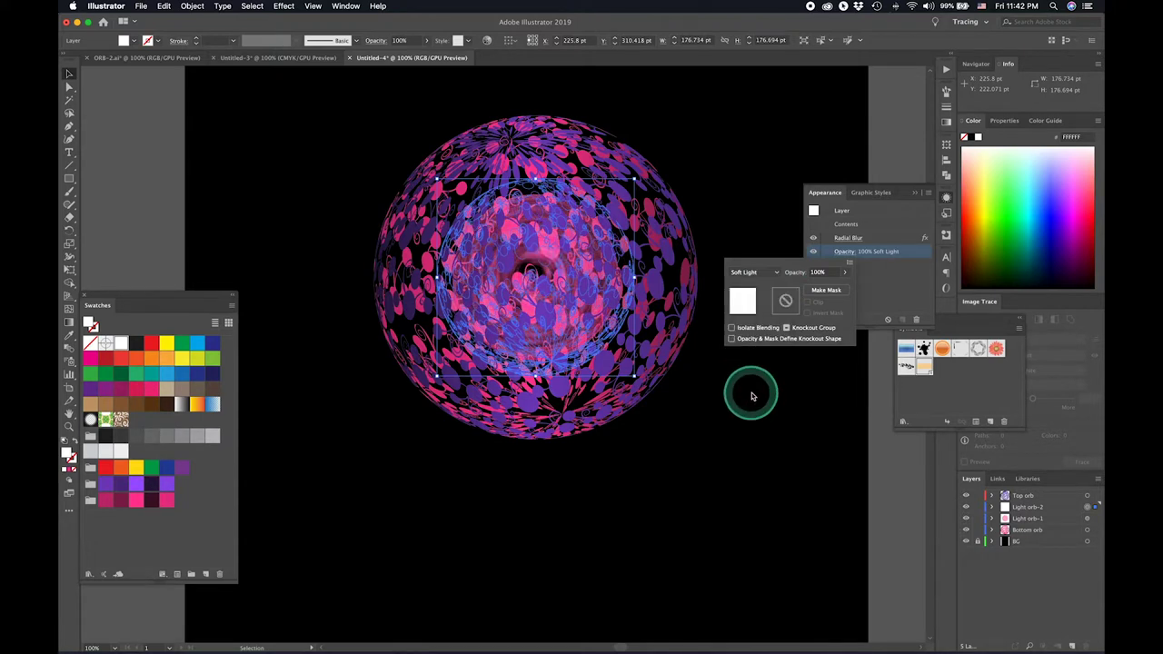
{"action": "left_click", "coordinate": [765, 275]}
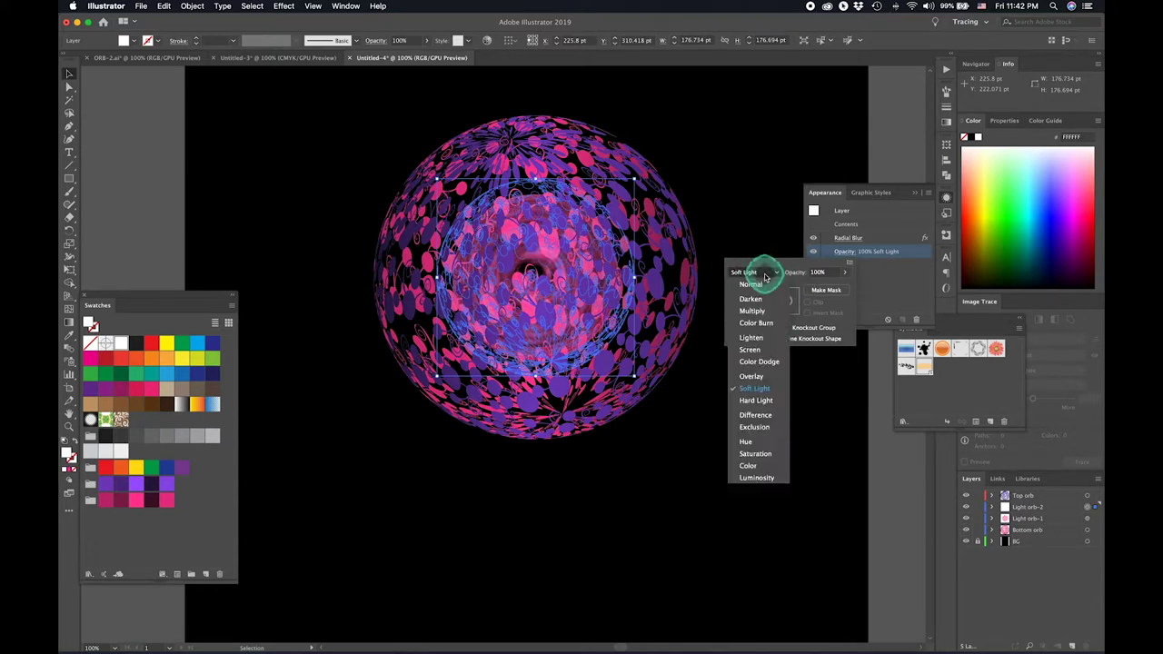
{"action": "left_click", "coordinate": [748, 400]}
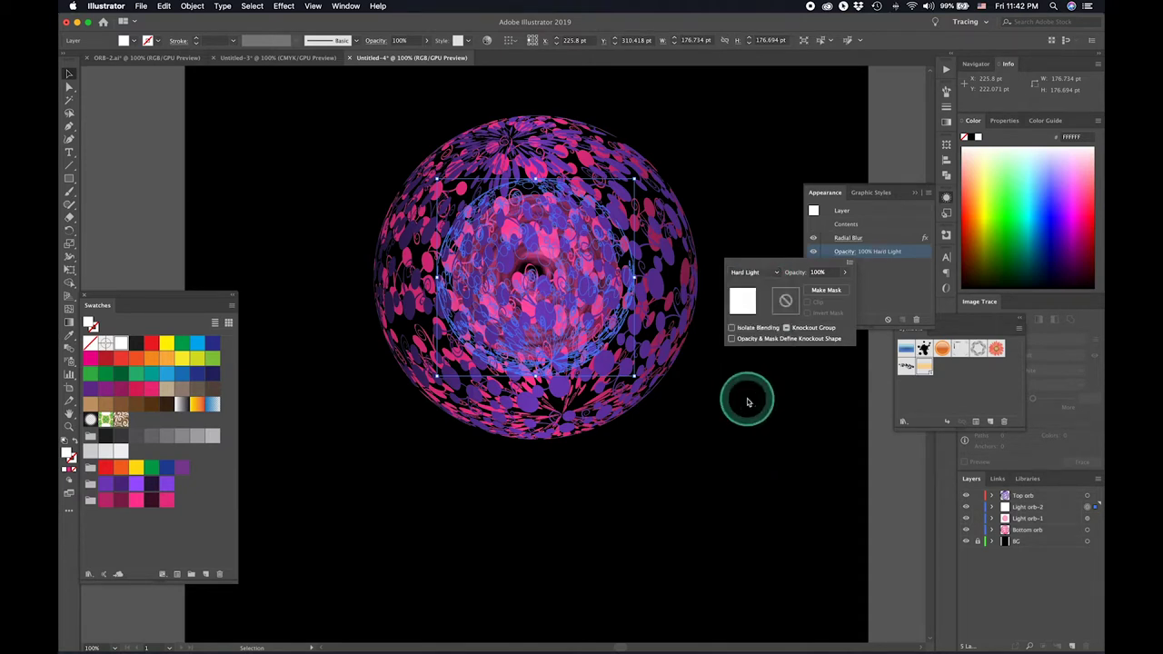
Lower the white orb's opacity to 86% and move Light orb-2 below Light orb-1
{"action": "left_click", "coordinate": [844, 273]}
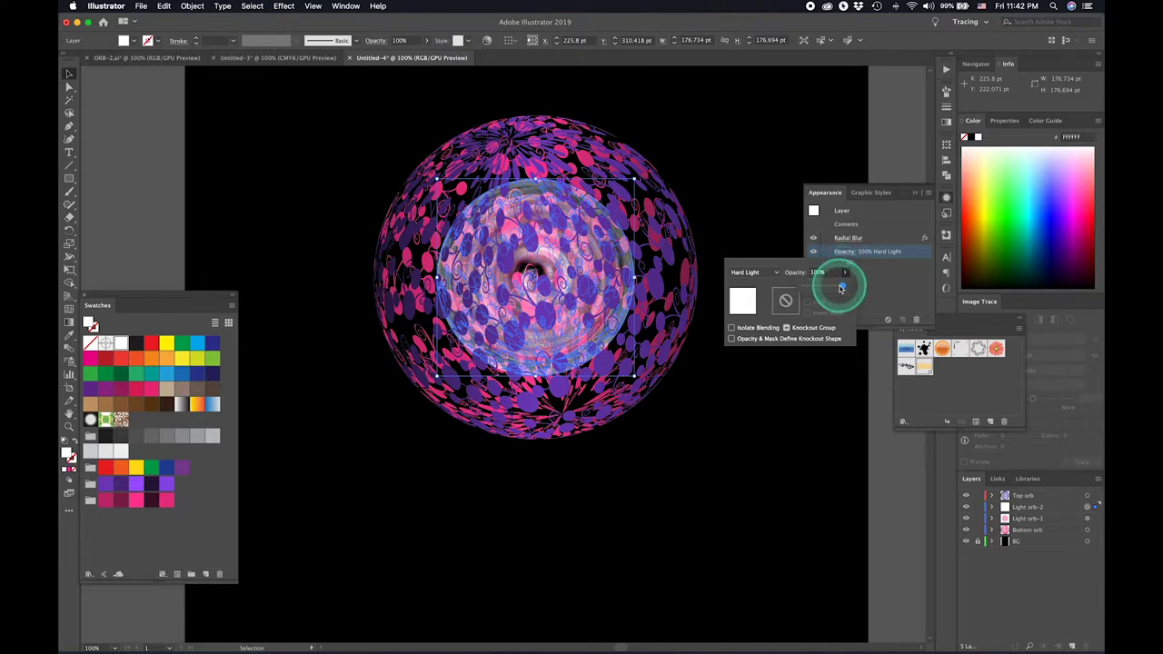
{"action": "left_click_drag", "start_coordinate": [841, 287], "coordinate": [838, 289]}
{"action": "left_click_drag", "start_coordinate": [1049, 540], "coordinate": [1033, 519]}
{"action": "left_click_drag", "start_coordinate": [838, 446], "coordinate": [879, 445]}
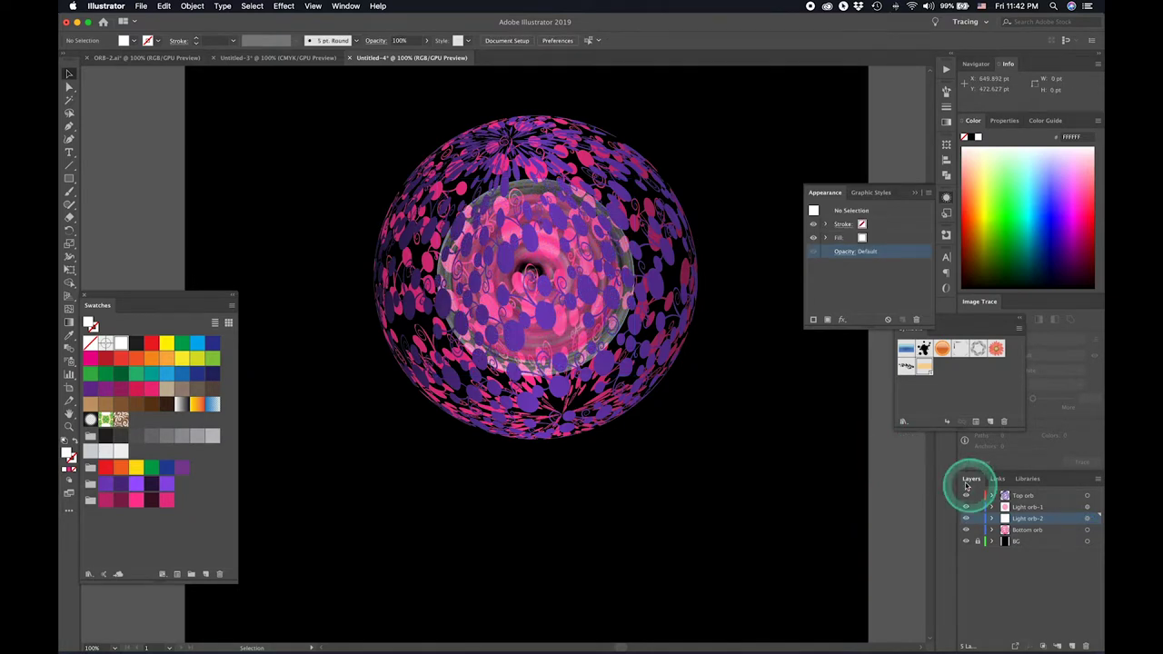
With Light orb-1 picked in Layers, set opacity to 90% in the Appearance panel
{"action": "left_click", "coordinate": [1020, 509]}
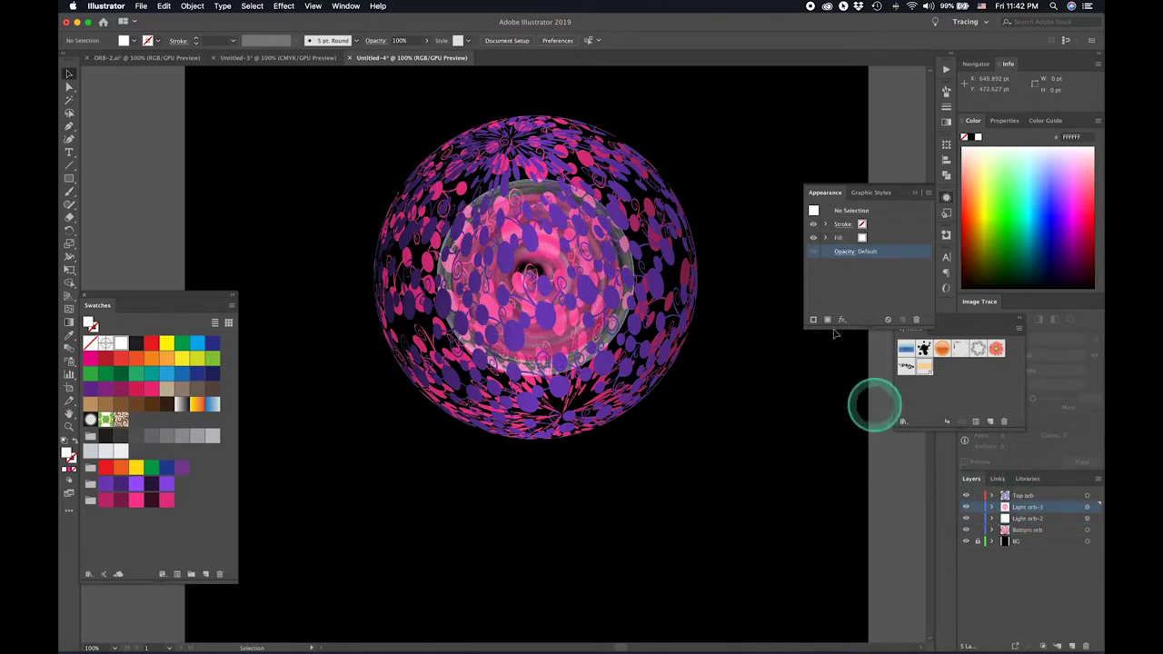
{"action": "left_click", "coordinate": [849, 251]}
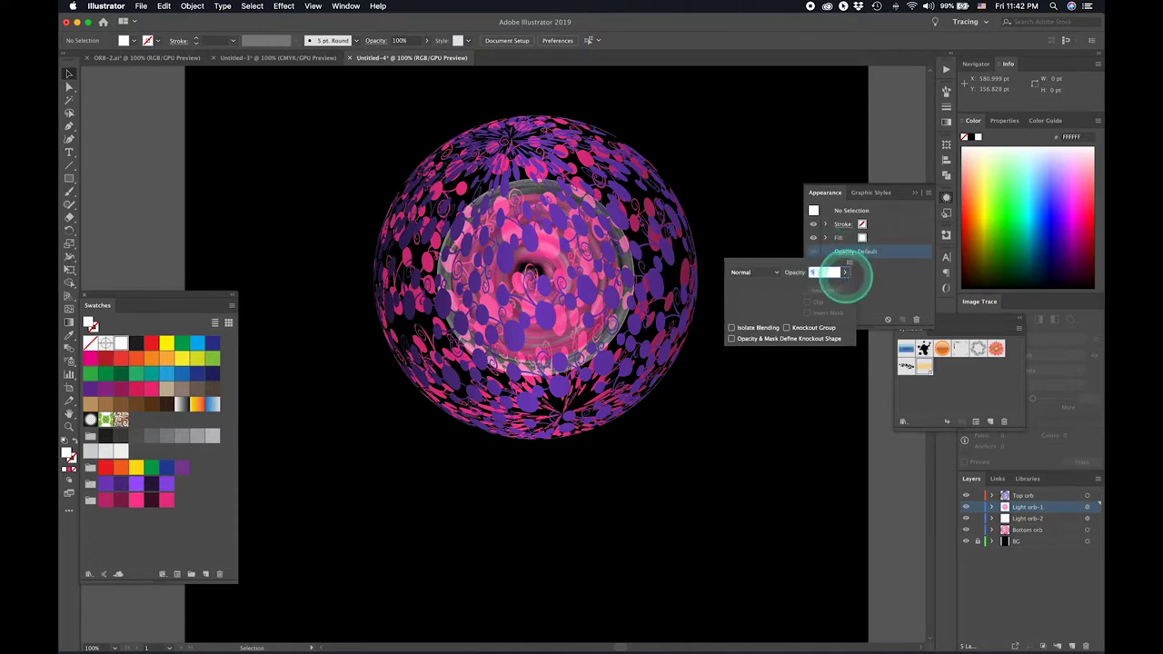
{"action": "type", "text": "90"}
{"action": "left_click", "coordinate": [868, 298]}
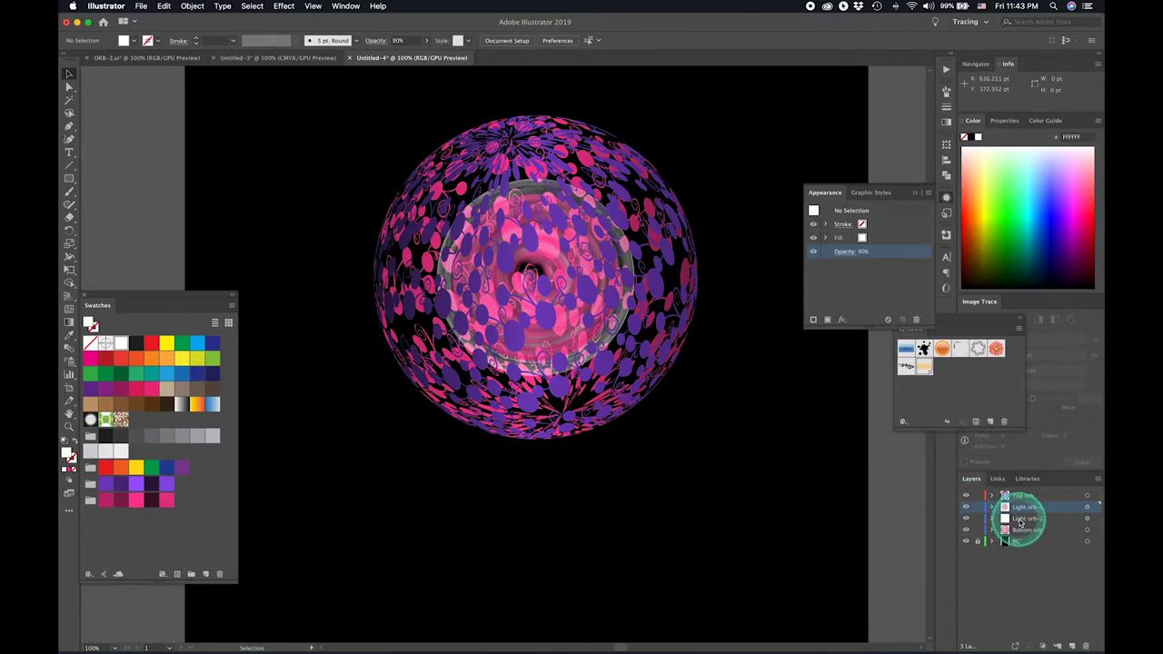
Select both light orbs' artwork and add a 7.7-pixel Gaussian Blur, then deselect
{"action": "left_click", "coordinate": [1087, 508]}
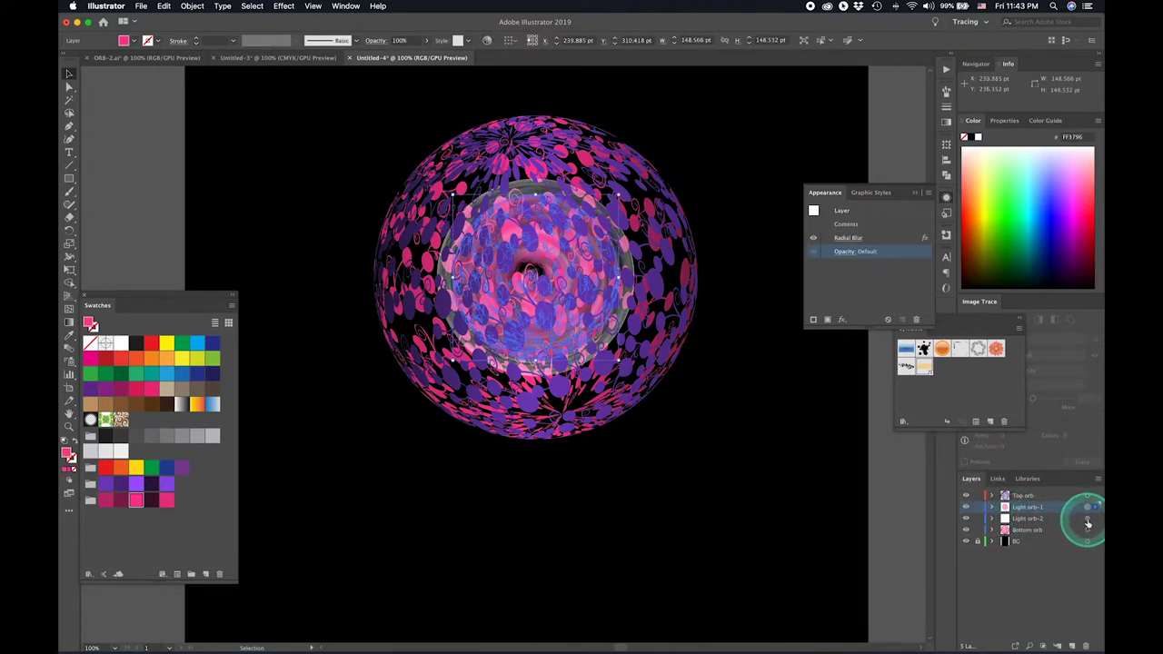
{"action": "left_click", "coordinate": [1087, 519], "text": "shift"}
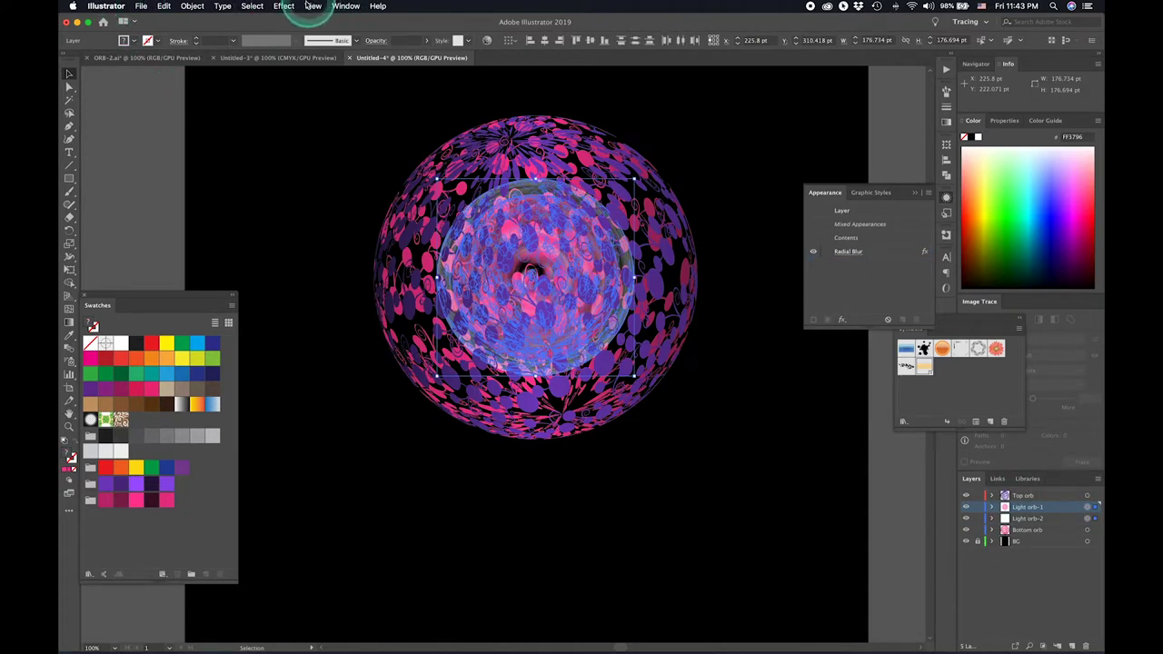
{"action": "left_click", "coordinate": [252, 6]}
{"action": "left_click", "coordinate": [283, 5]}
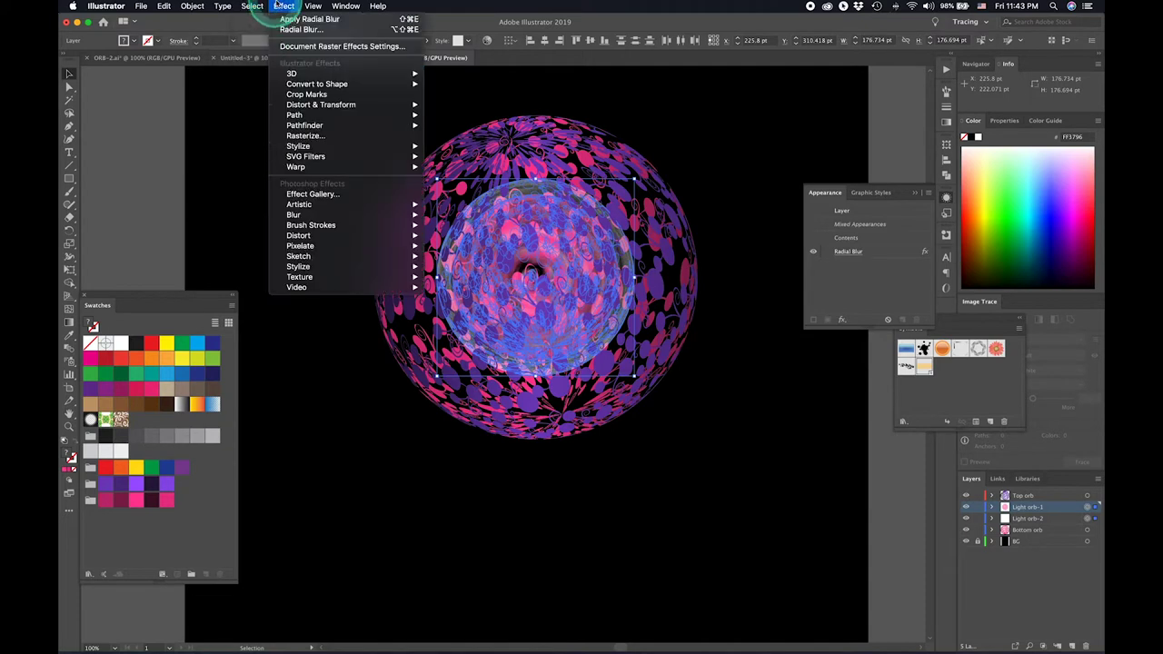
{"action": "mouse_move", "coordinate": [328, 170]}
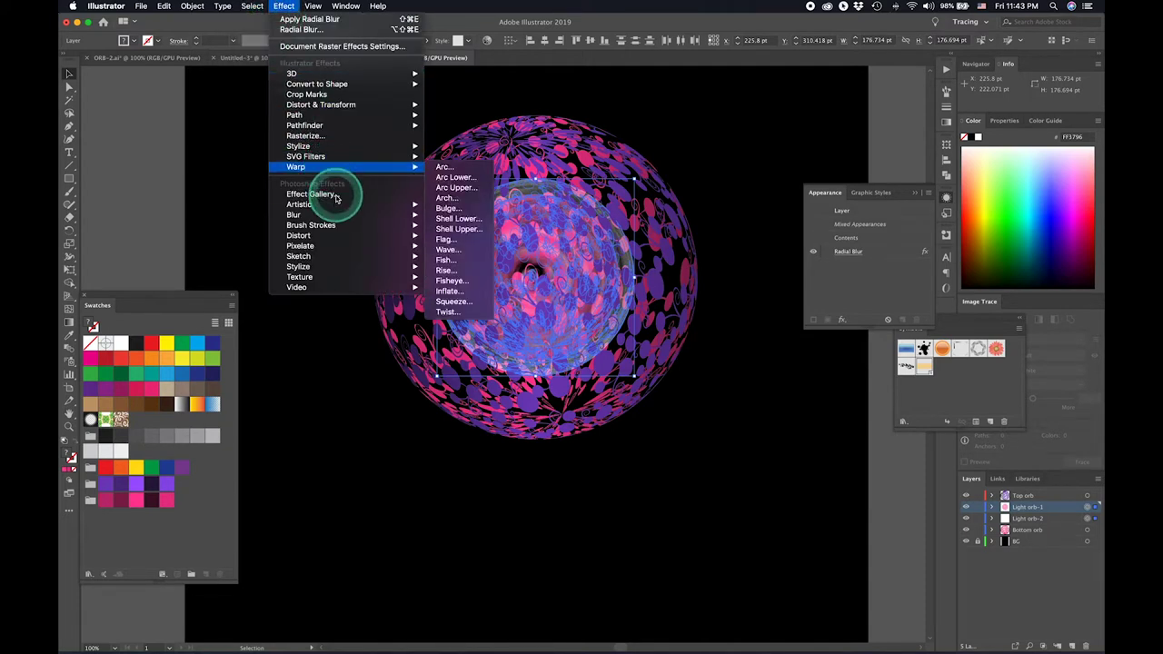
{"action": "mouse_move", "coordinate": [333, 216]}
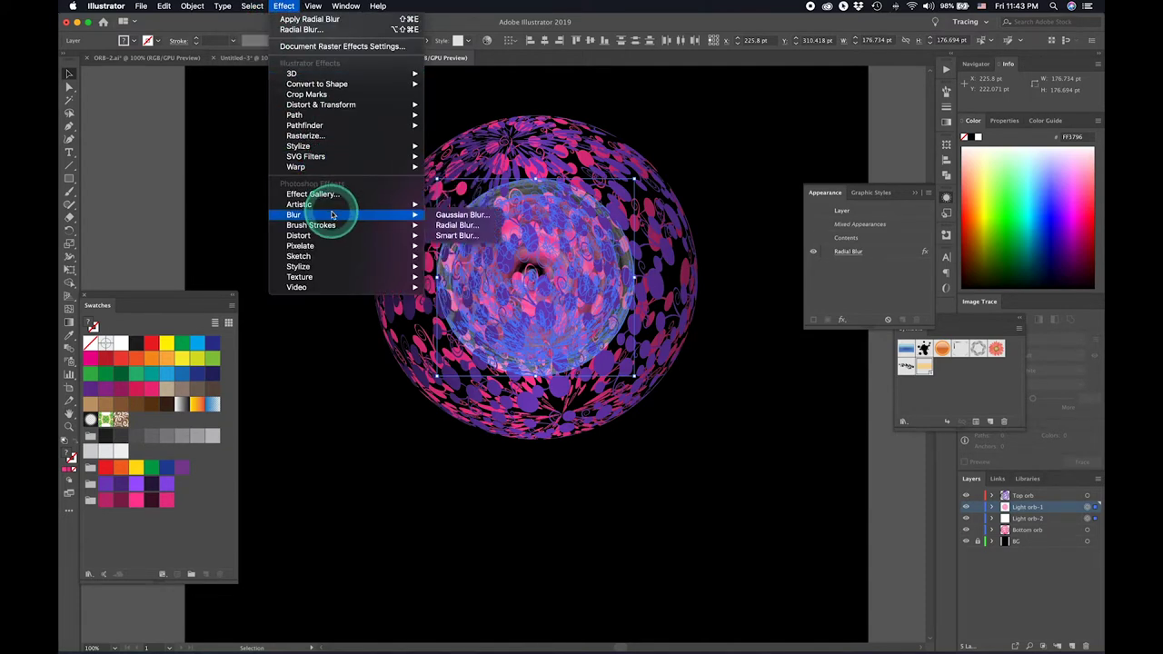
{"action": "left_click", "coordinate": [463, 215]}
{"action": "left_click", "coordinate": [633, 455]}
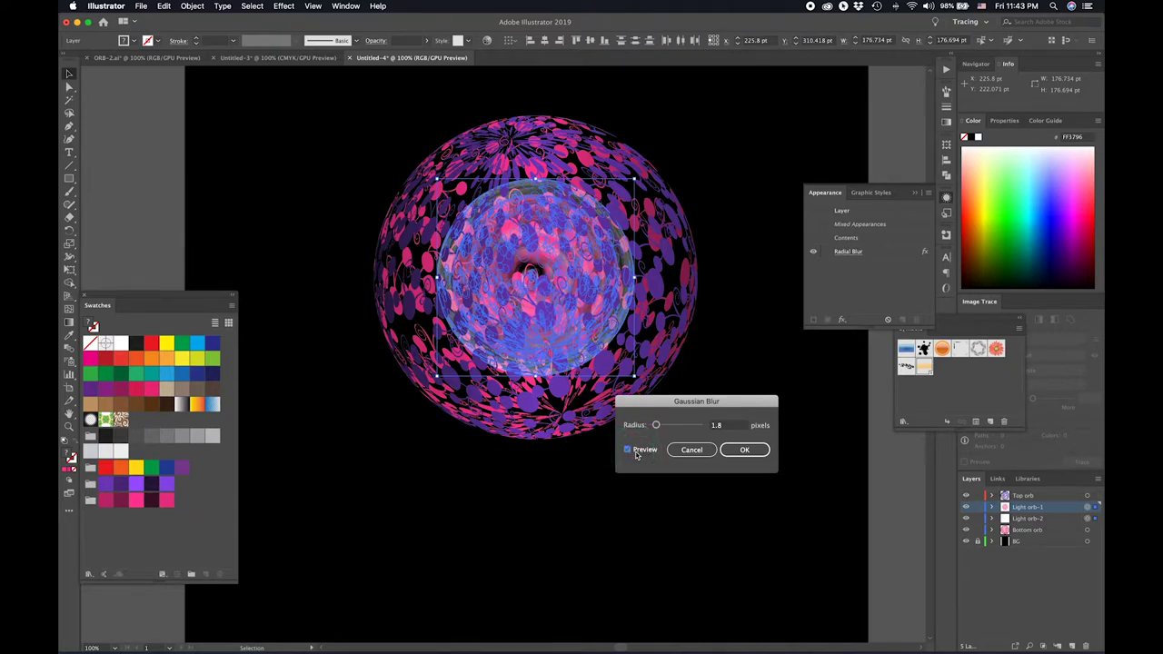
{"action": "left_click", "coordinate": [656, 425]}
{"action": "left_click_drag", "start_coordinate": [662, 427], "coordinate": [669, 428]}
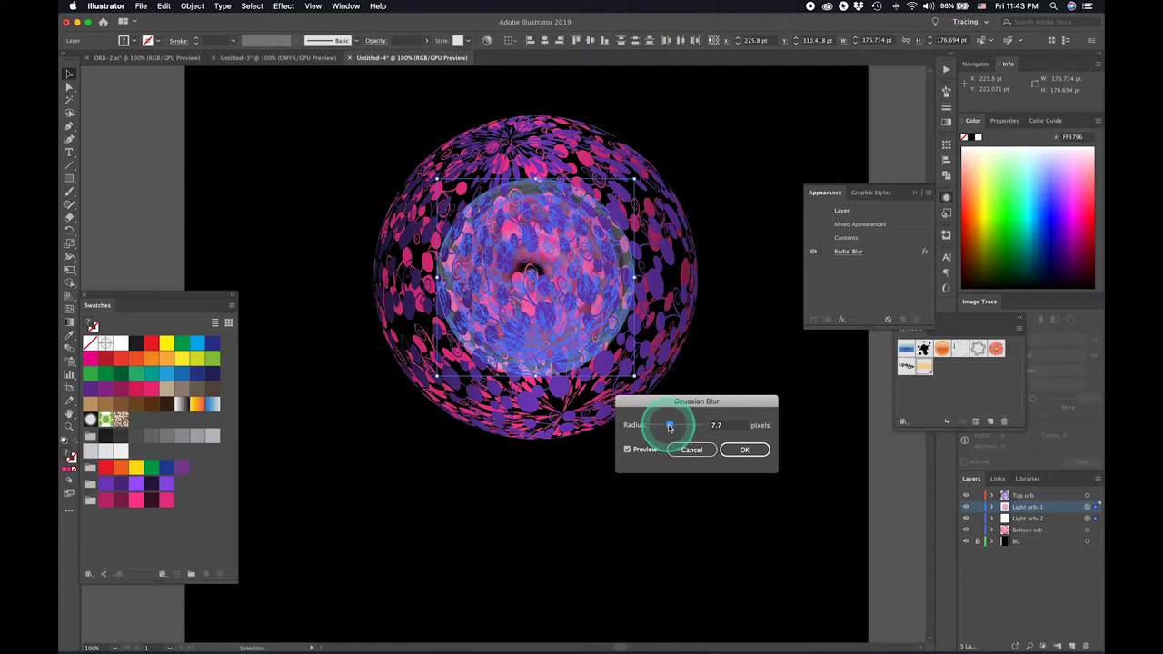
{"action": "left_click", "coordinate": [751, 449]}
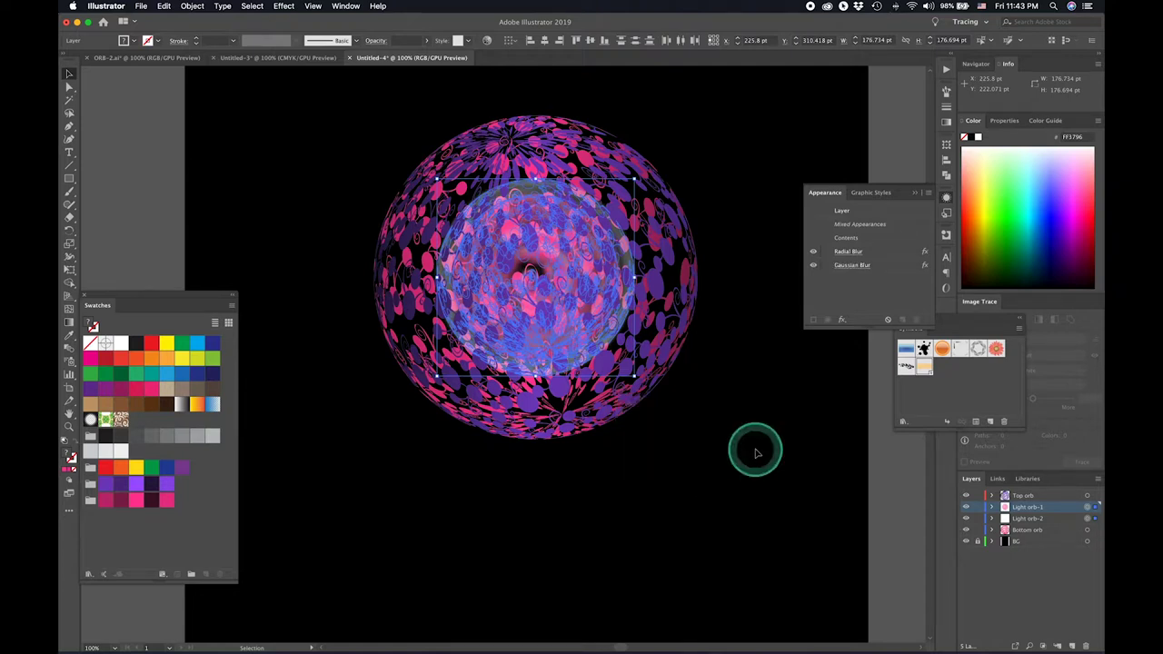
{"action": "left_click", "coordinate": [755, 452]}
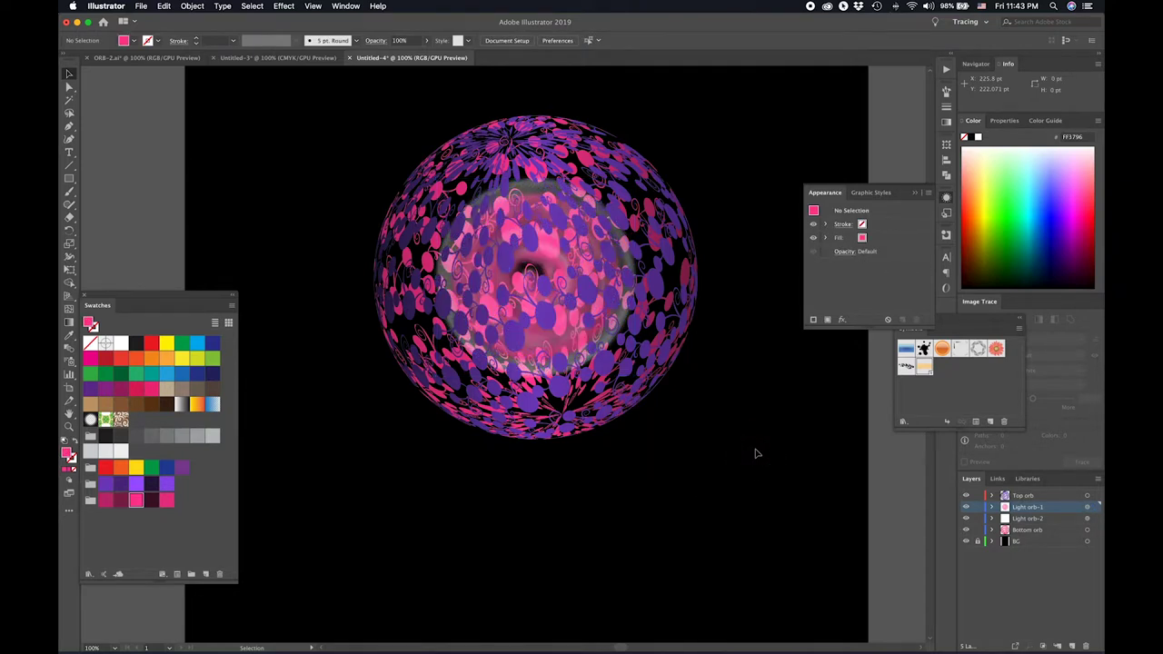
Target the Bottom orb artwork and duplicate the layer as the base for Light-1
{"action": "left_click", "coordinate": [755, 452]}
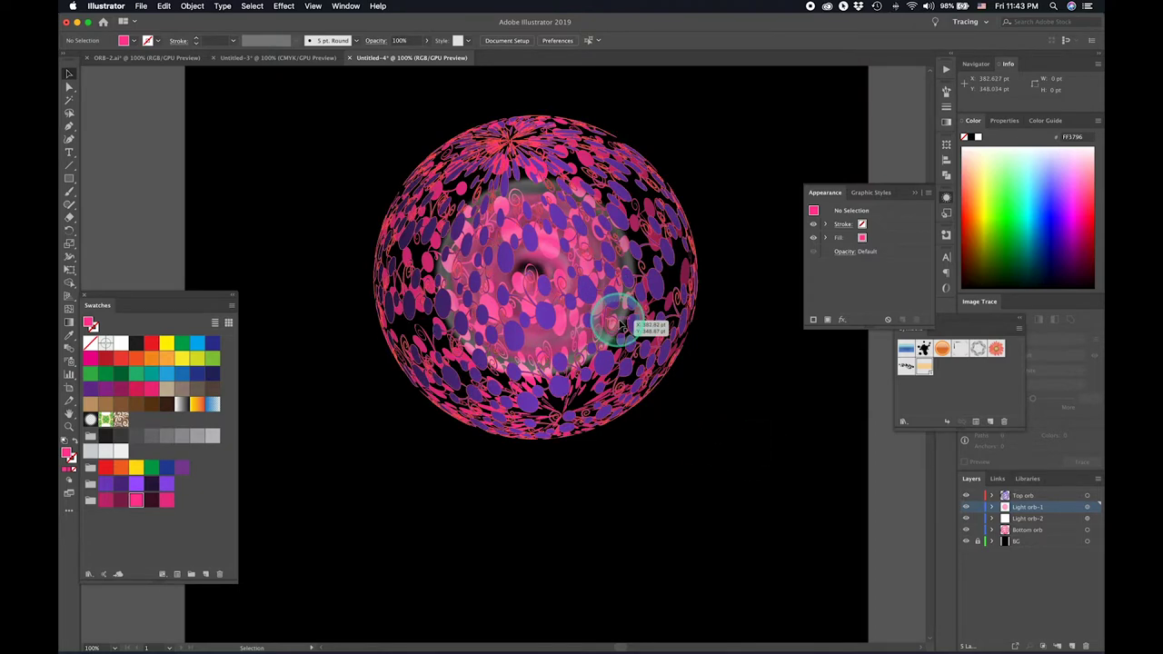
{"action": "left_click", "coordinate": [1088, 530]}
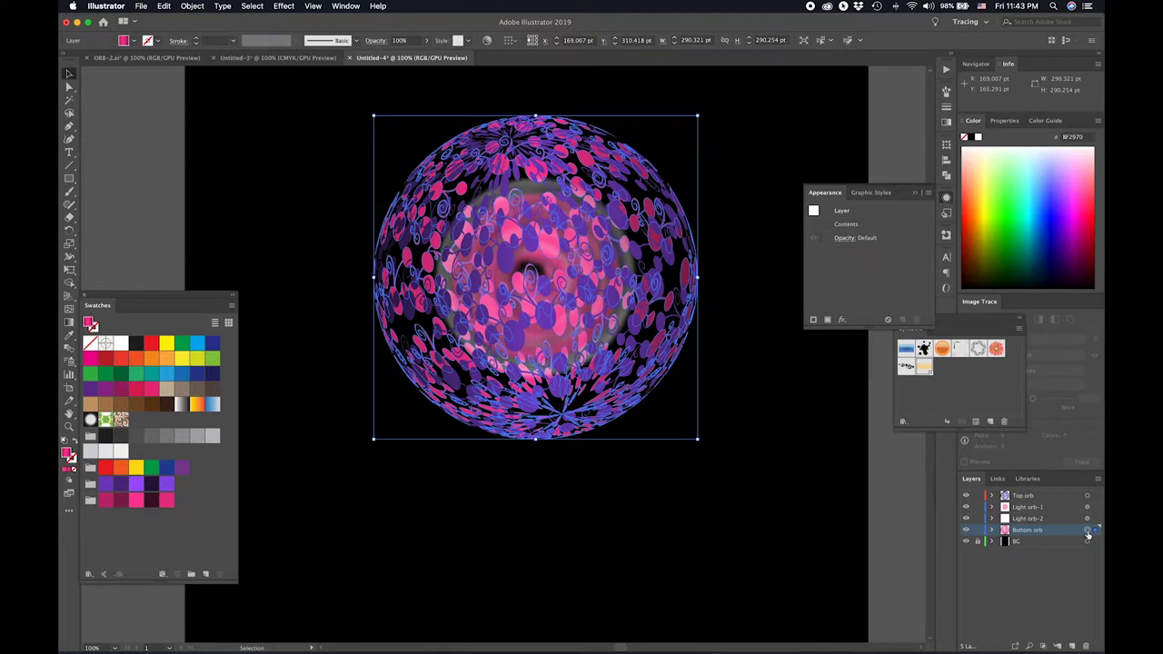
{"action": "left_click_drag", "start_coordinate": [1078, 532], "coordinate": [1073, 646]}
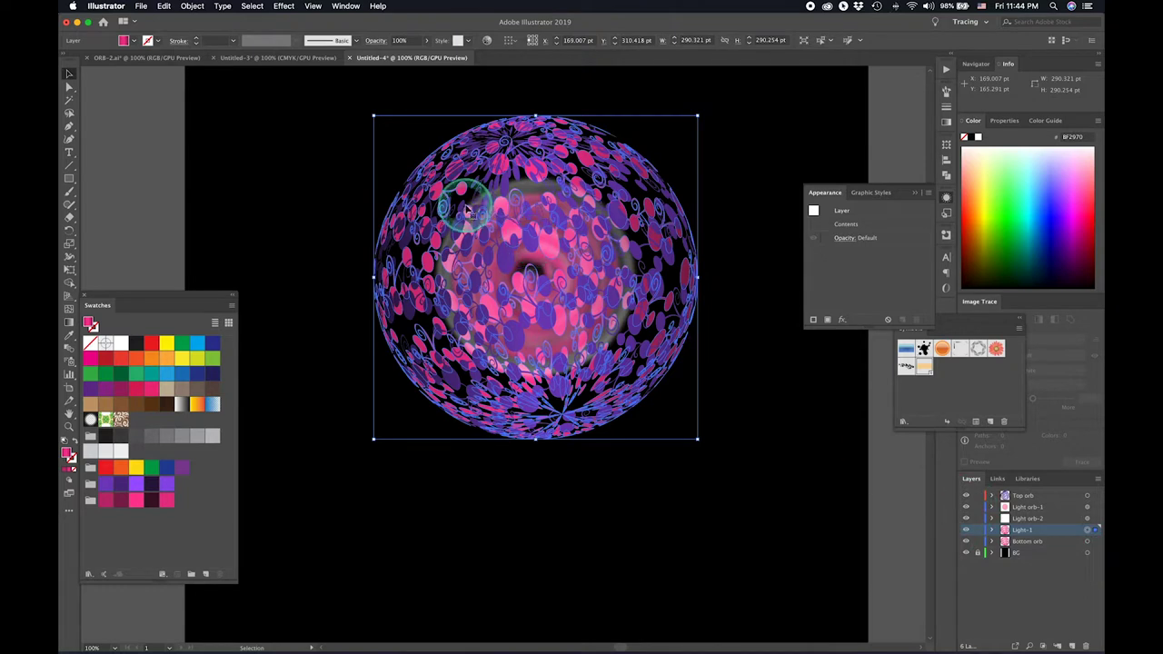
Apply a Zoom radial blur to the Light-1 orb, scale it, then duplicate the Light-1 layer
{"action": "left_click", "coordinate": [284, 8]}
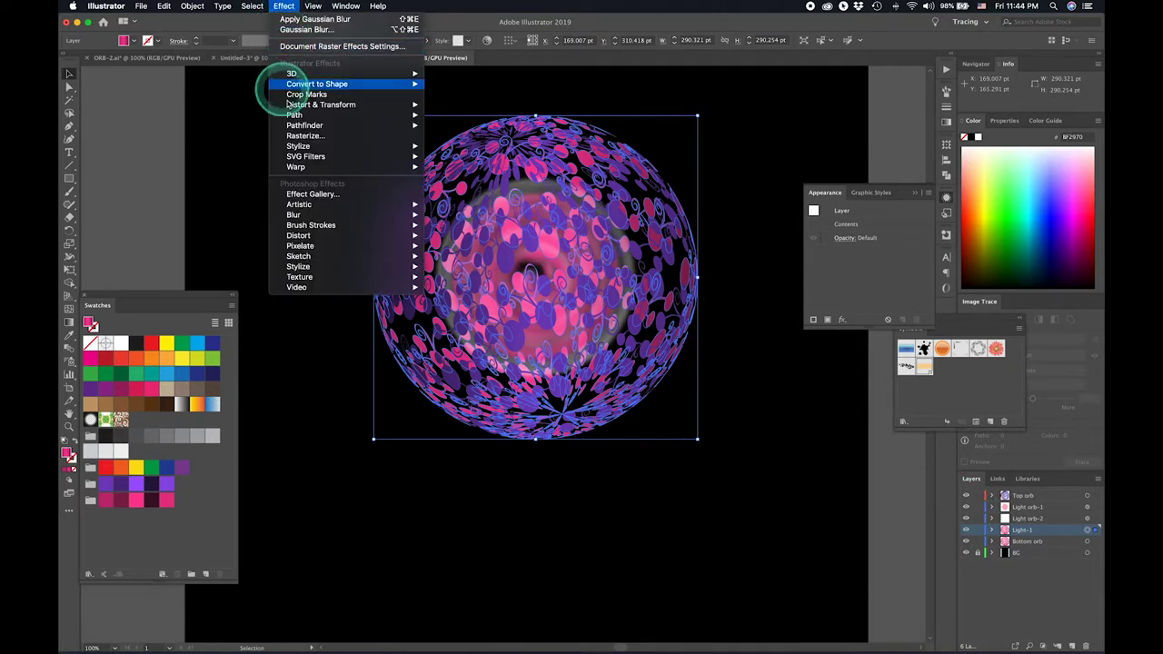
{"action": "mouse_move", "coordinate": [342, 218]}
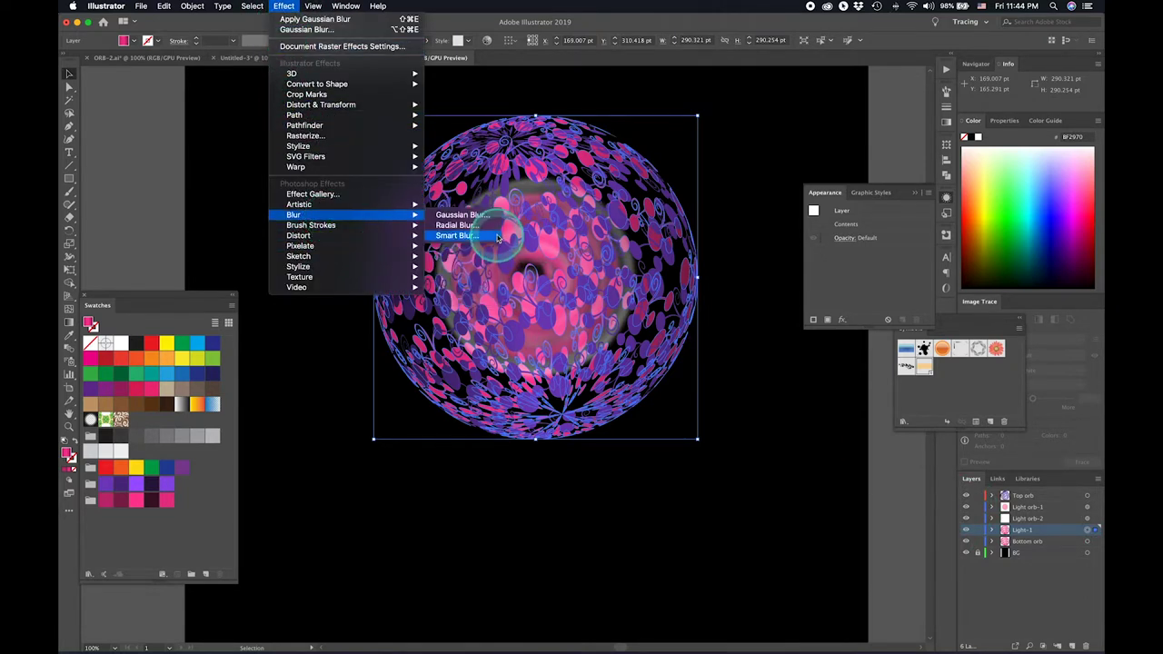
{"action": "left_click", "coordinate": [473, 225]}
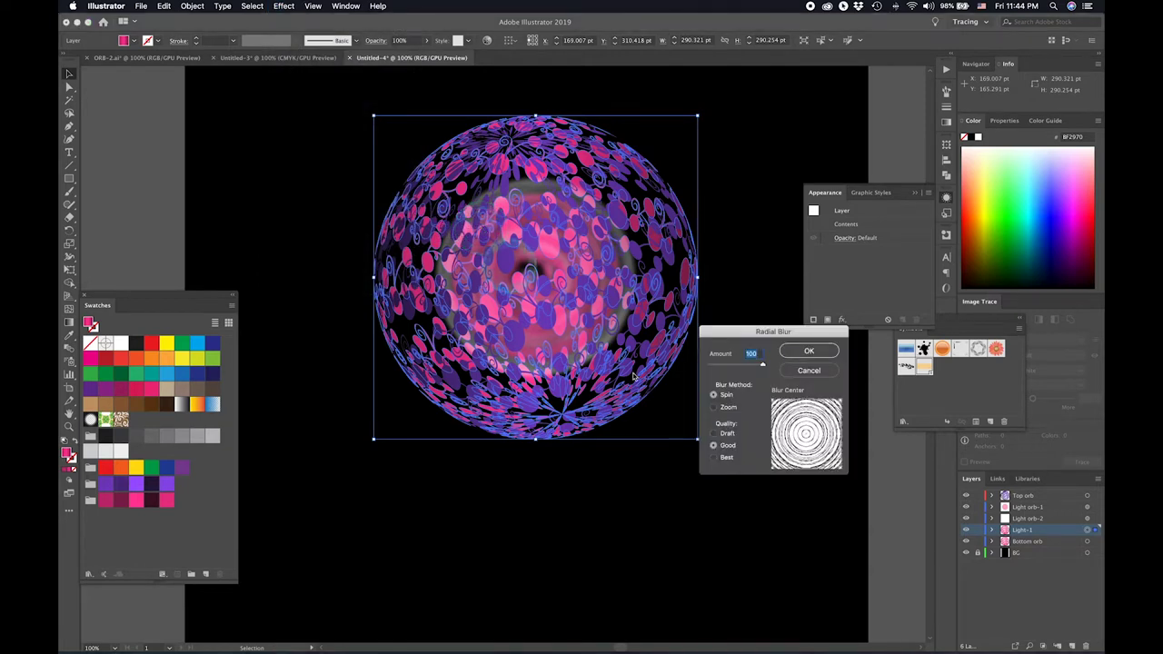
{"action": "left_click", "coordinate": [727, 407]}
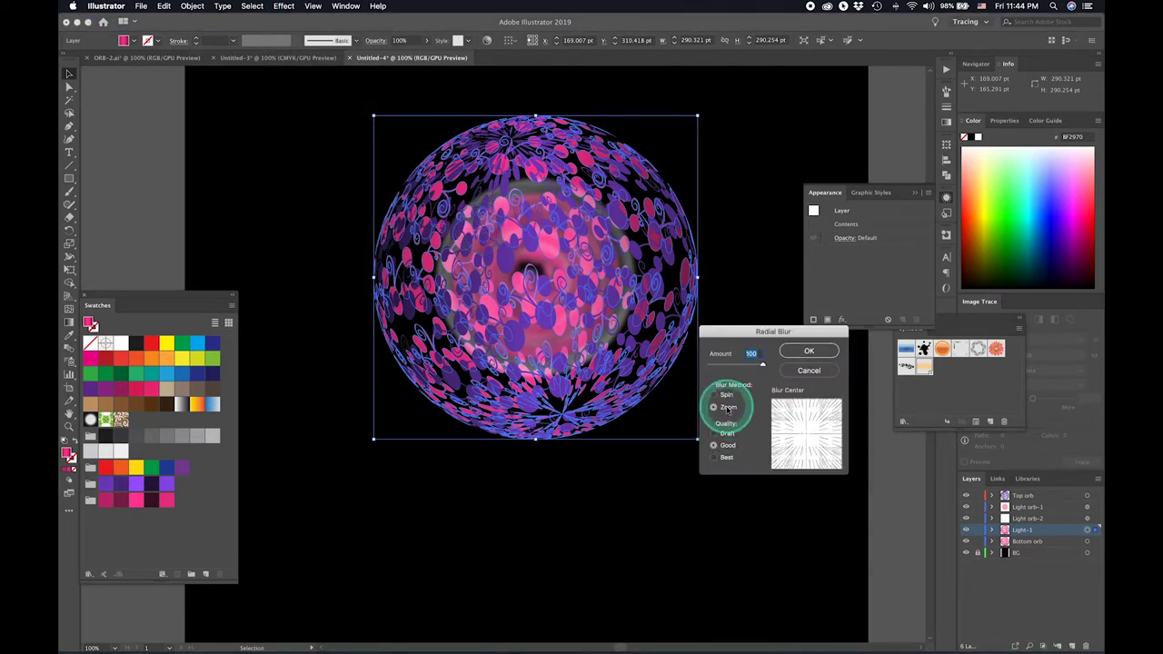
{"action": "left_click", "coordinate": [812, 429]}
{"action": "left_click", "coordinate": [792, 353]}
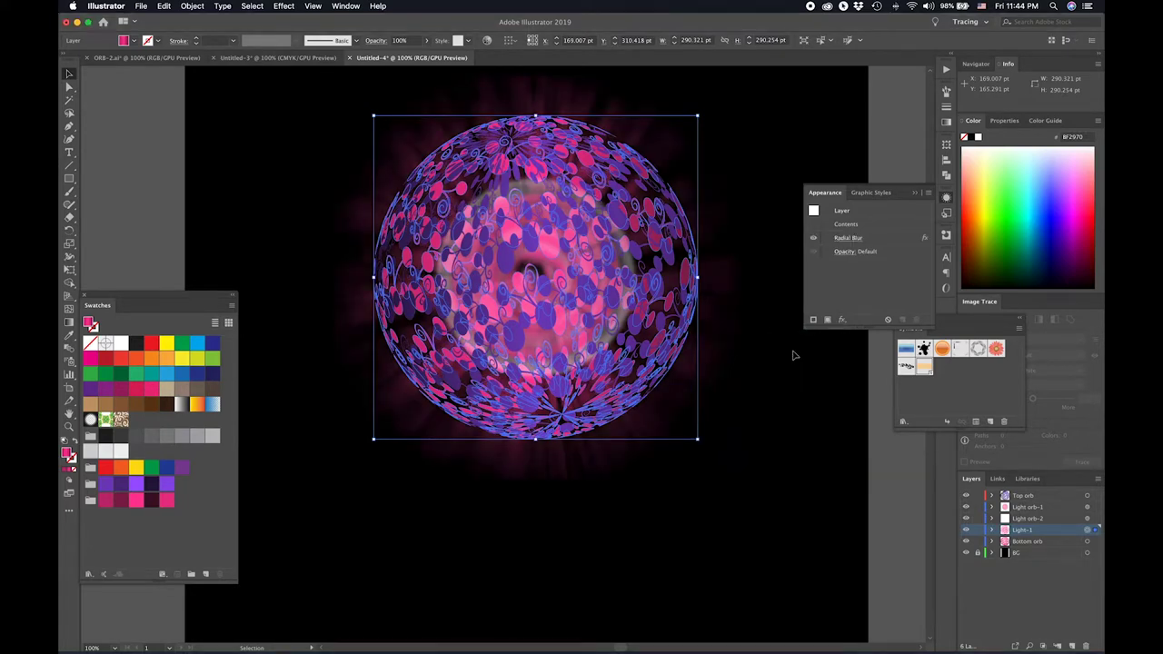
{"action": "left_click_drag", "start_coordinate": [670, 498], "coordinate": [717, 462]}
{"action": "left_click", "coordinate": [785, 477]}
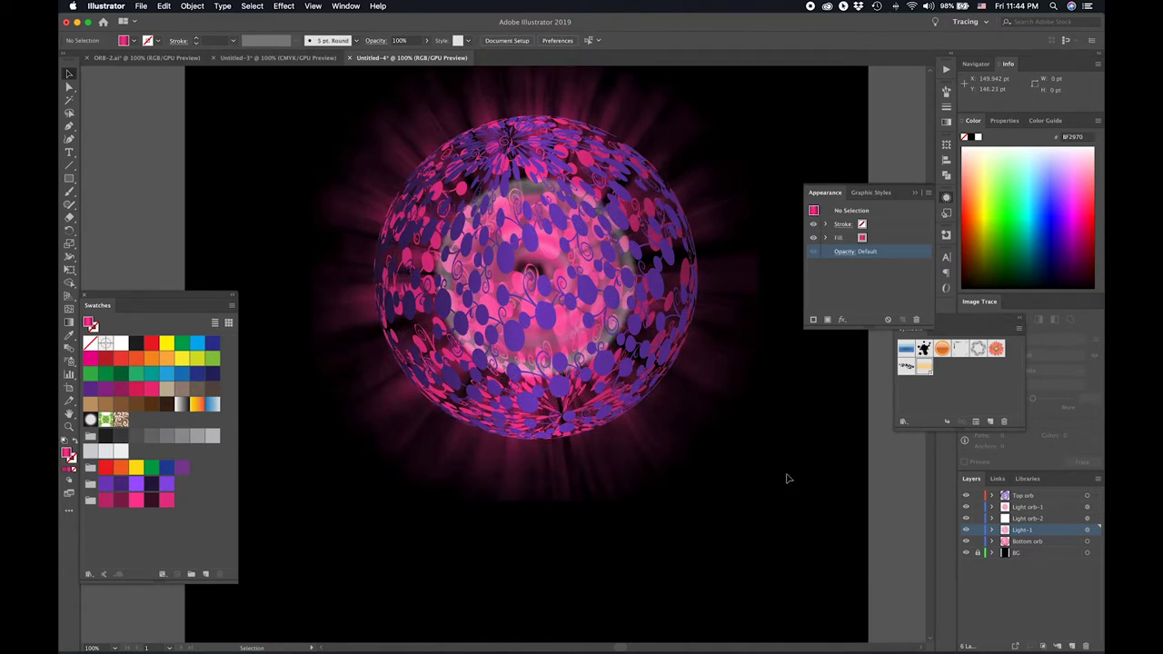
{"action": "left_click", "coordinate": [788, 479]}
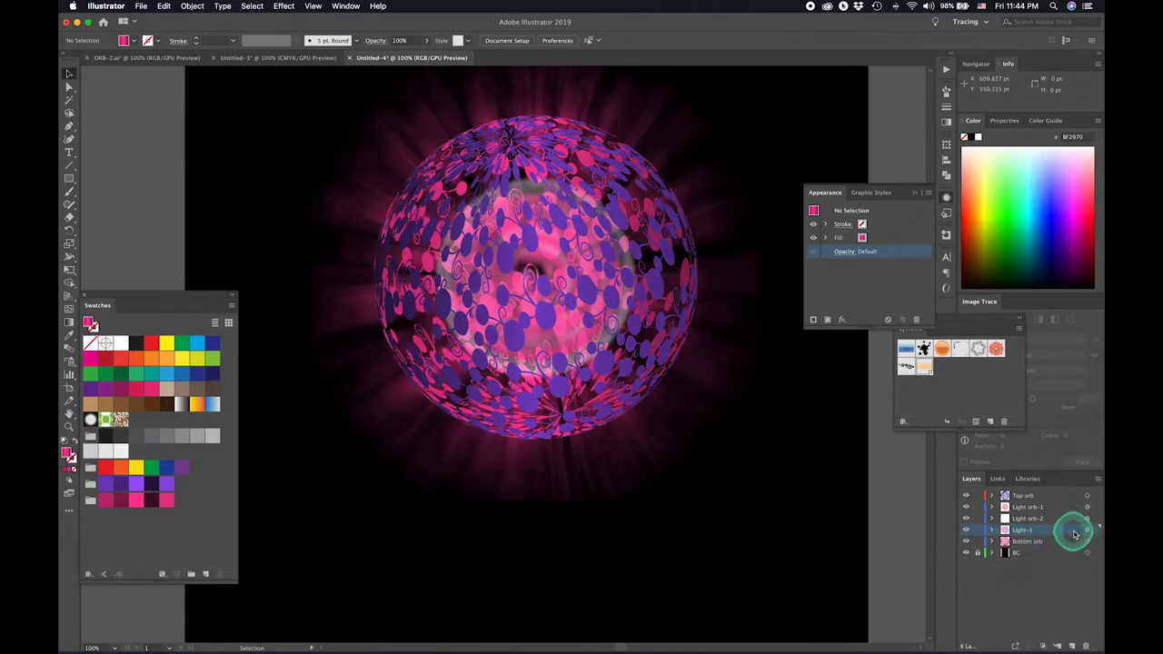
{"action": "left_click_drag", "start_coordinate": [1074, 534], "coordinate": [1073, 645]}
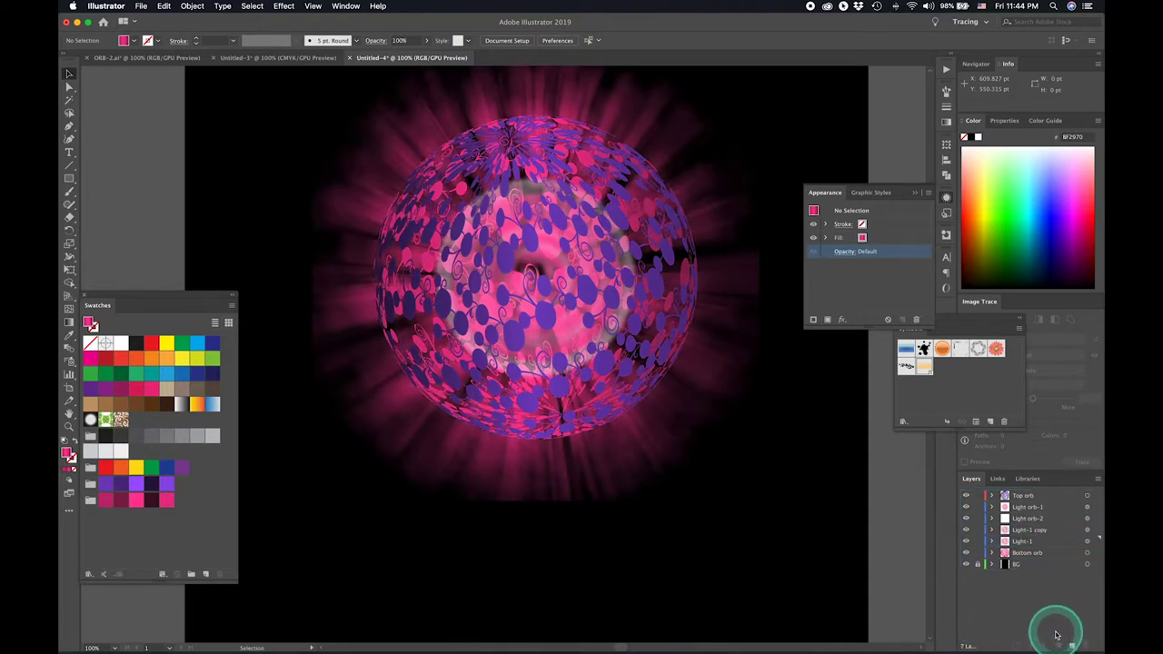
Rename the Light-1 copy layer to Light-2
{"action": "left_click", "coordinate": [1039, 534]}
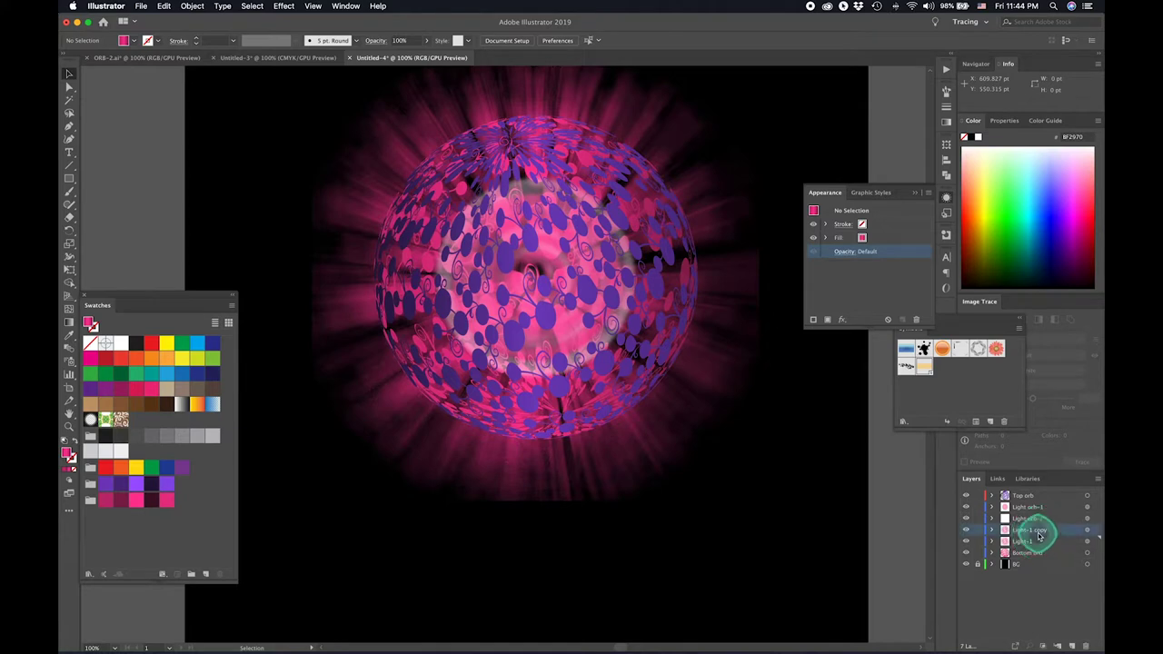
{"action": "double_click", "coordinate": [1039, 534]}
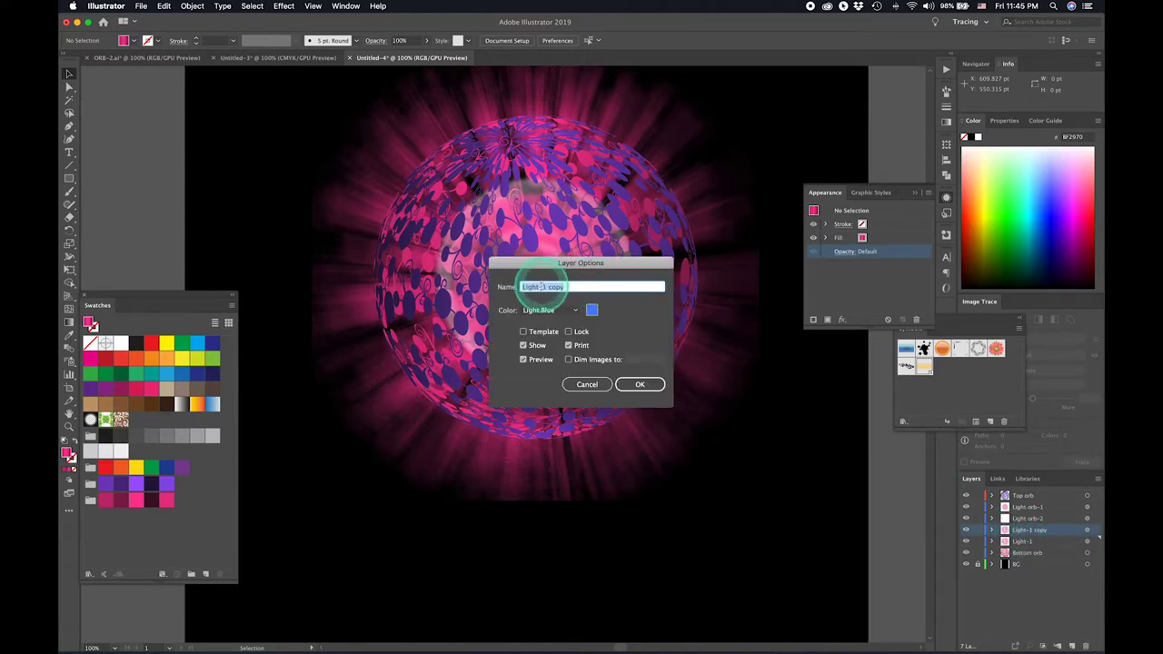
{"action": "left_click_drag", "start_coordinate": [543, 287], "coordinate": [666, 298]}
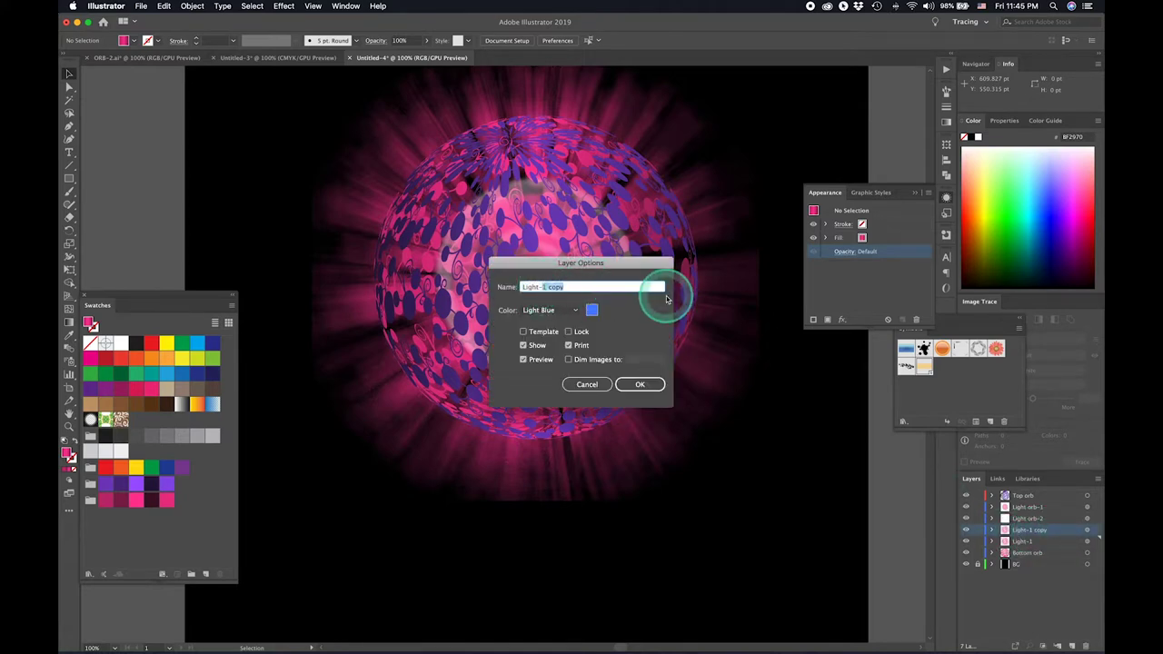
{"action": "type", "text": "2"}
{"action": "key", "text": "Return"}
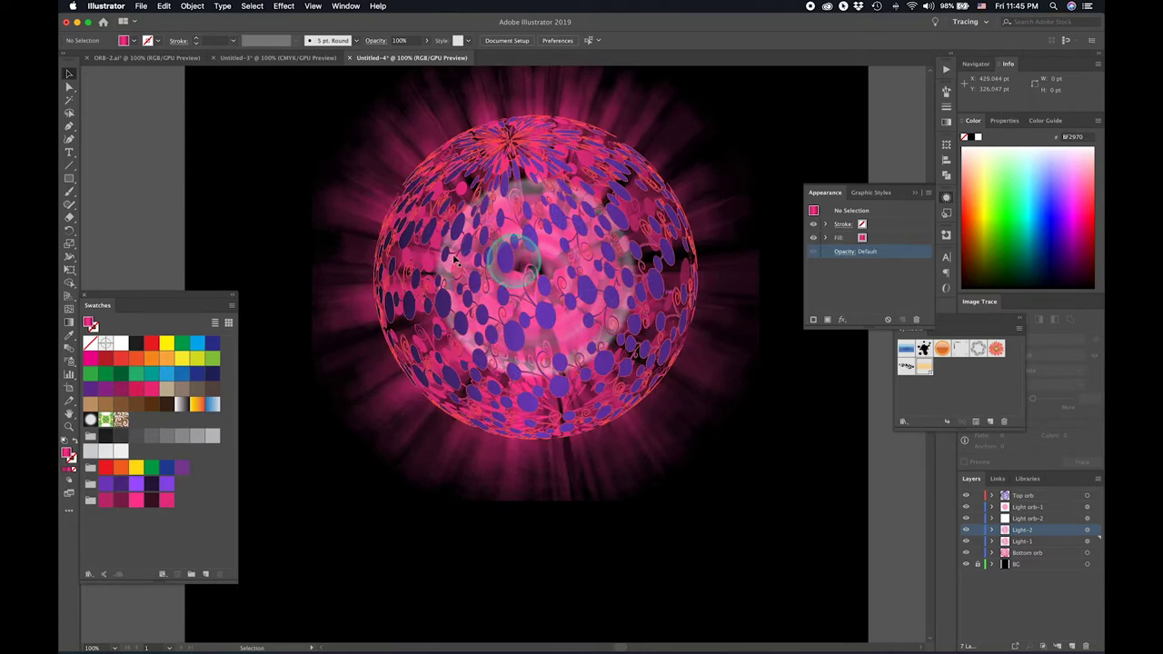
Shrink the Light-2 rays slightly and move the layer above Top orb
{"action": "left_click", "coordinate": [1088, 531]}
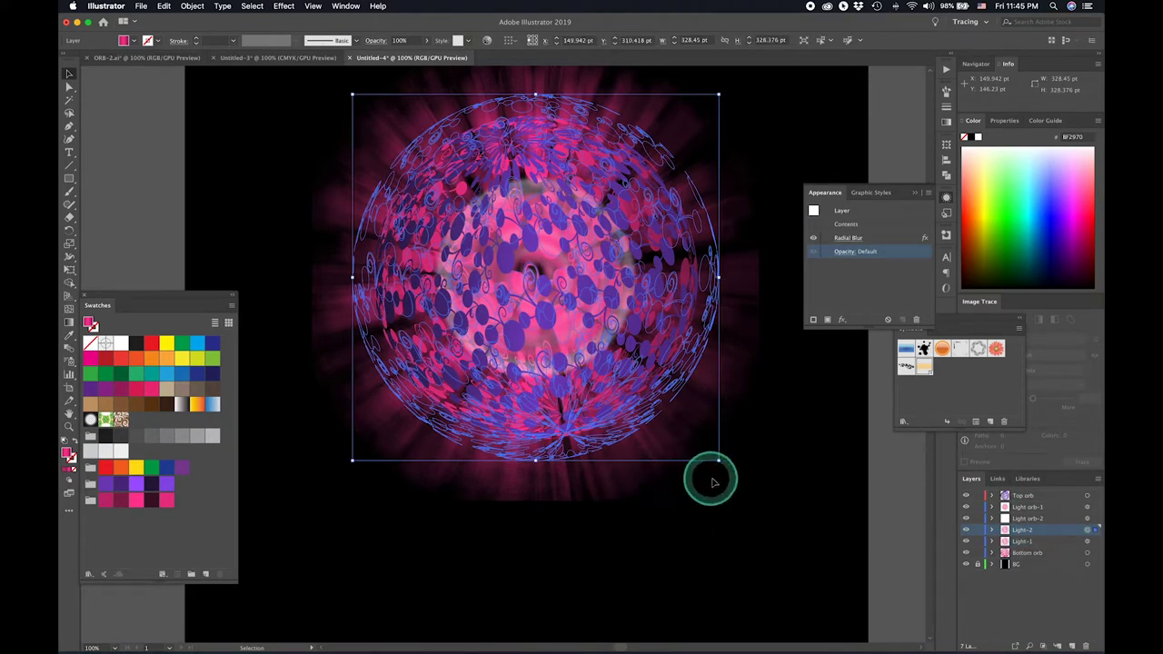
{"action": "left_click_drag", "start_coordinate": [716, 461], "coordinate": [680, 418]}
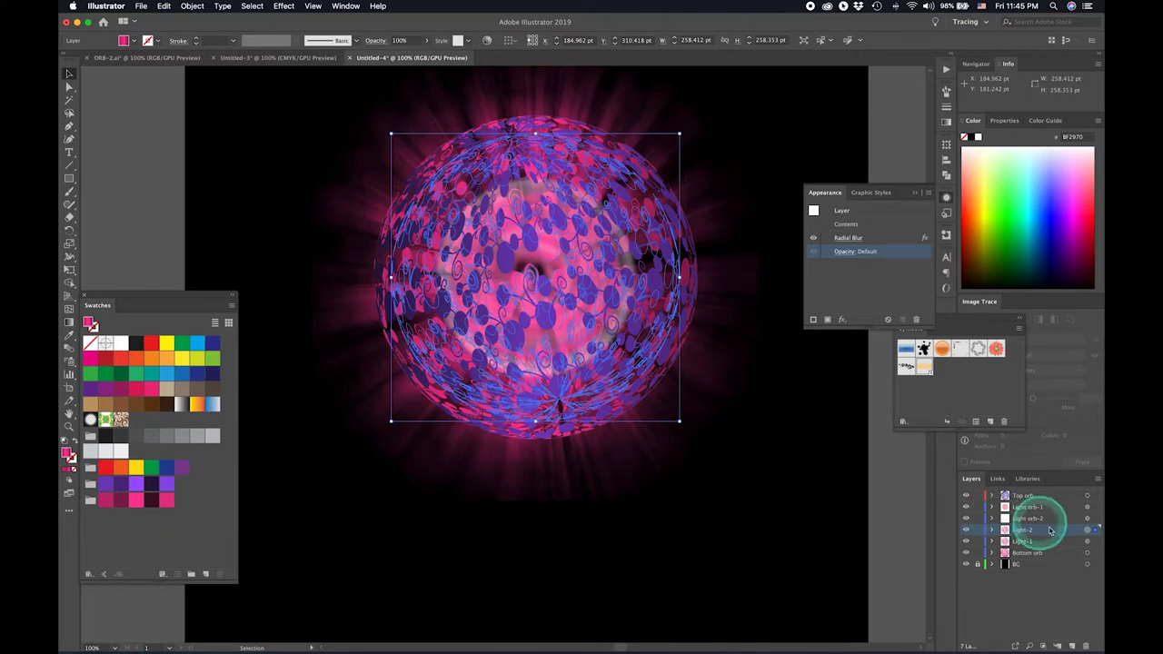
{"action": "left_click_drag", "start_coordinate": [1050, 530], "coordinate": [1026, 495]}
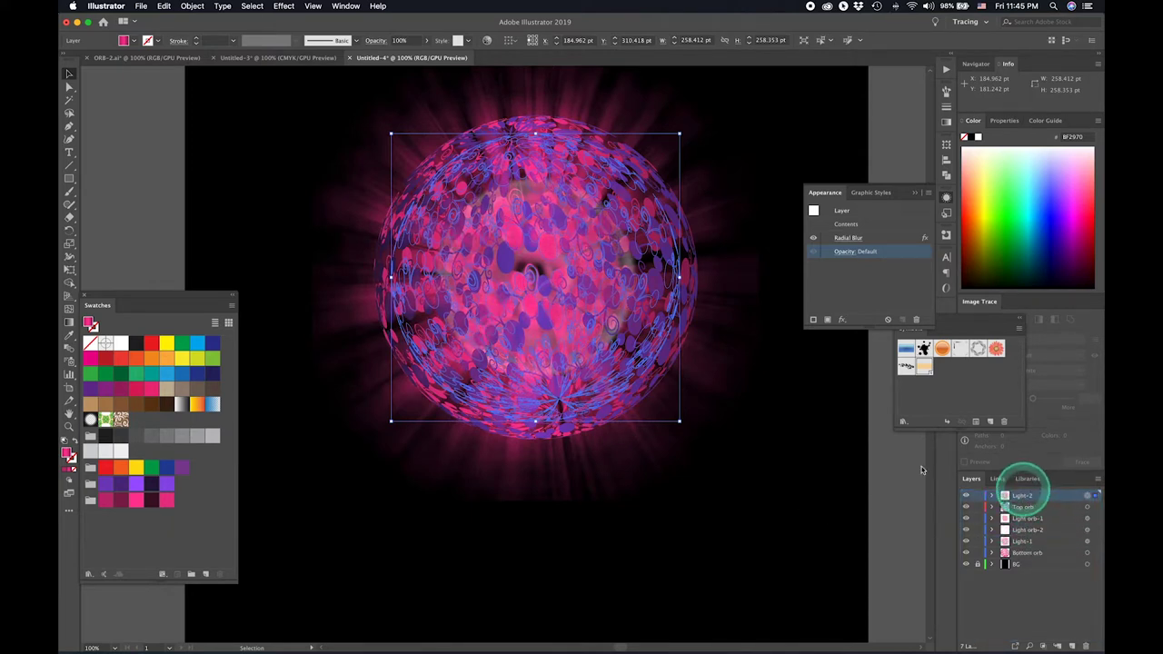
{"action": "left_click", "coordinate": [889, 474]}
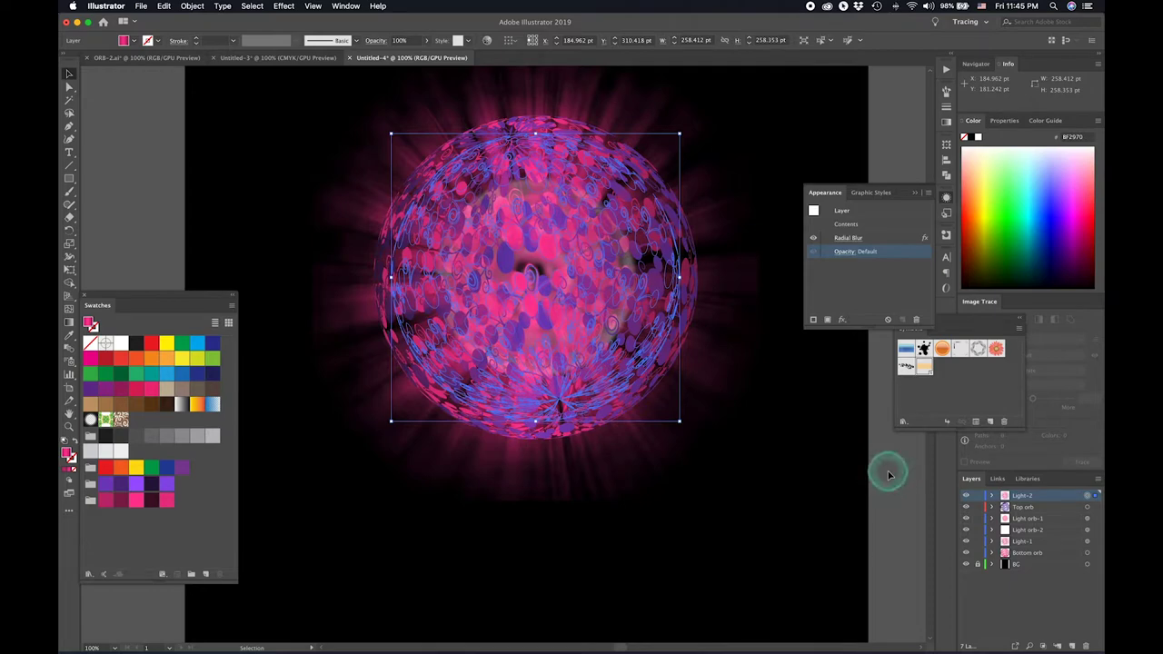
{"action": "left_click", "coordinate": [889, 474]}
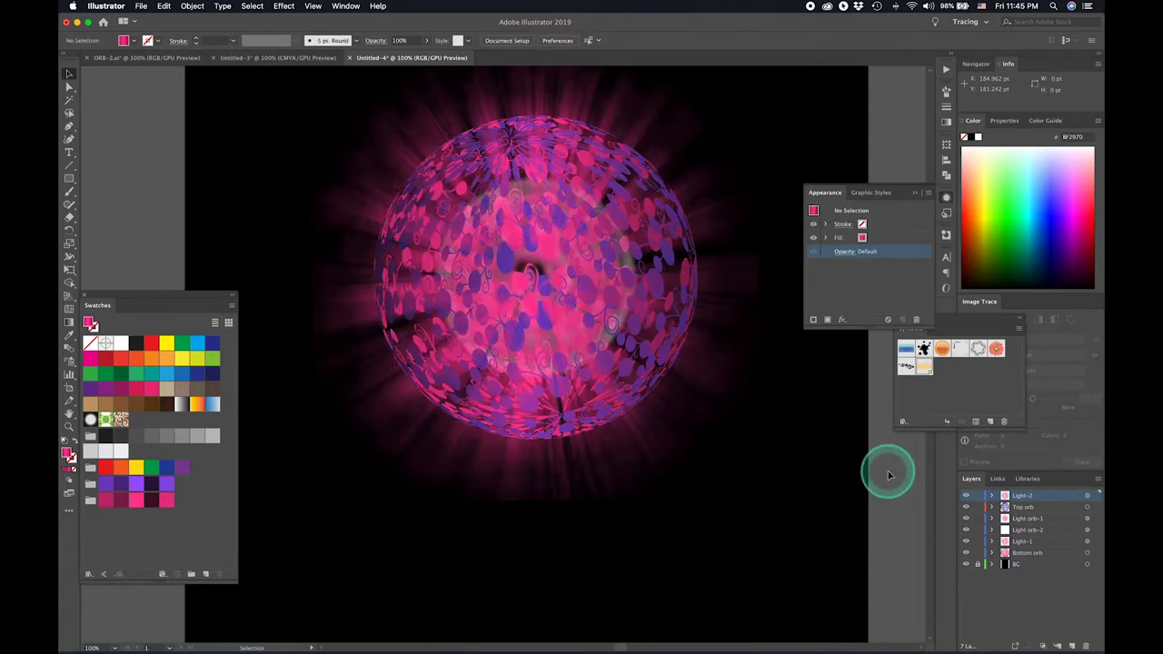
Add a dark purple (4F2A80) stop to the middle of the Top orb's gradient
{"action": "left_click", "coordinate": [923, 535]}
{"action": "left_click", "coordinate": [821, 474]}
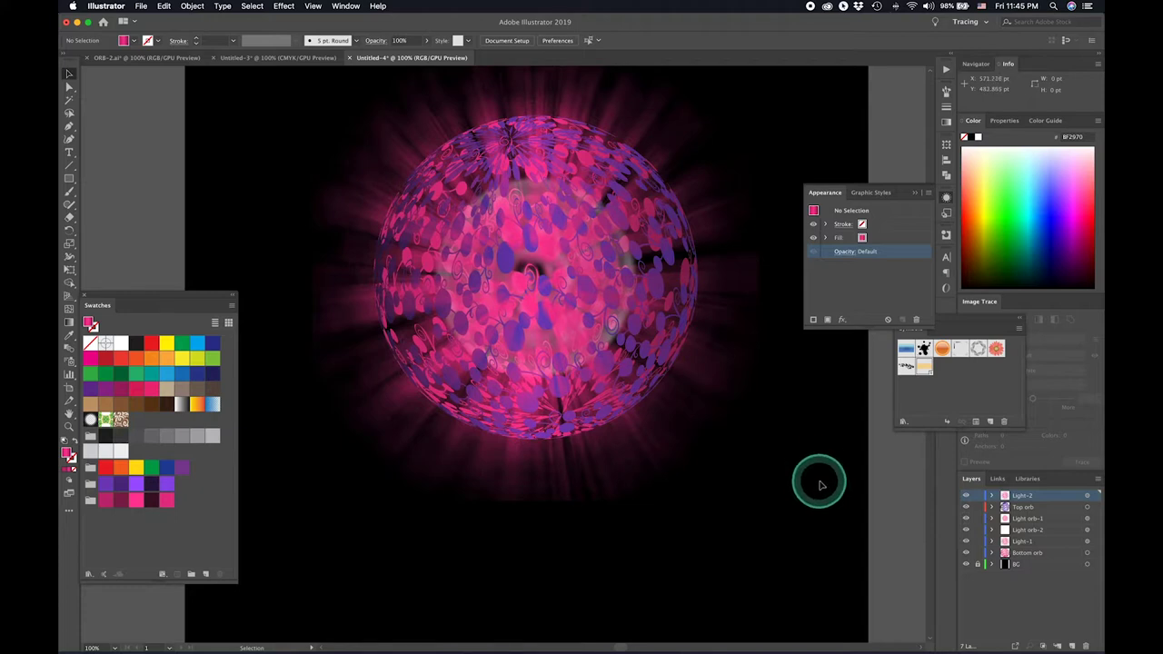
{"action": "left_click", "coordinate": [1031, 508]}
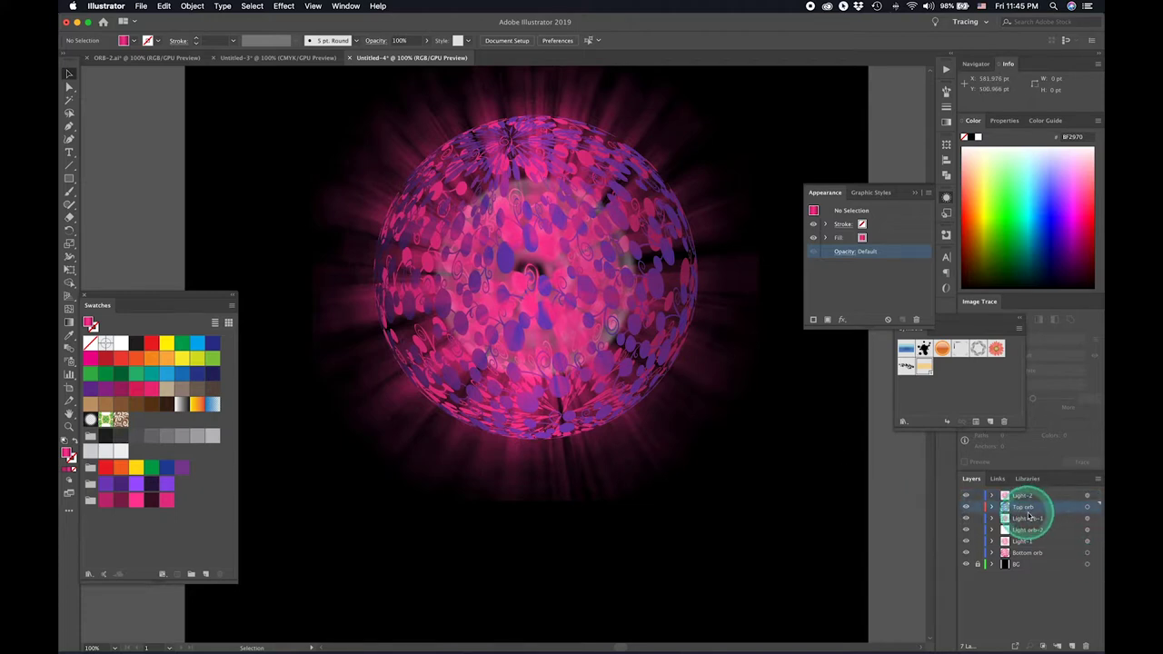
{"action": "left_click", "coordinate": [879, 294]}
{"action": "left_click_drag", "start_coordinate": [875, 281], "coordinate": [869, 265]}
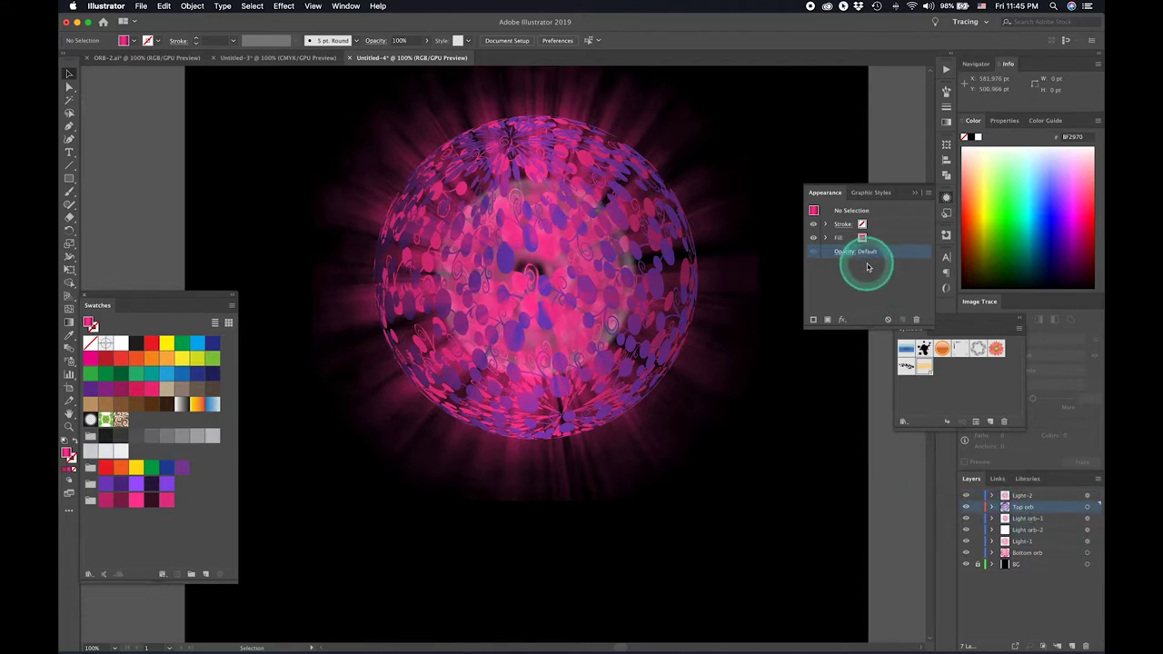
{"action": "left_click", "coordinate": [947, 123]}
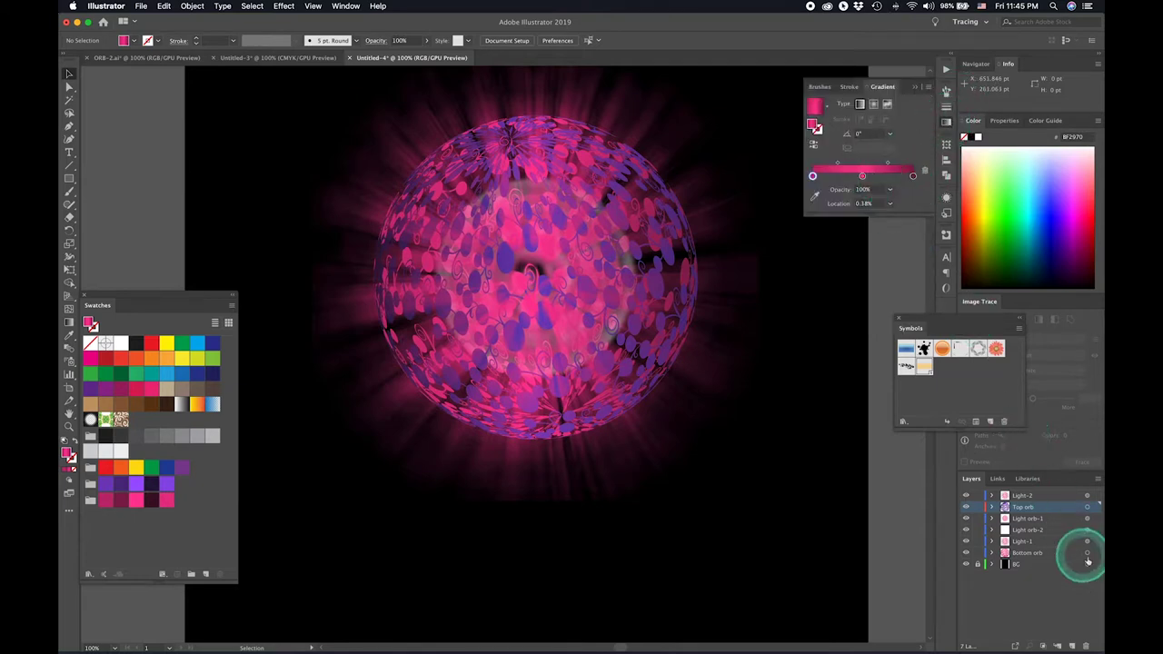
{"action": "left_click", "coordinate": [1087, 506]}
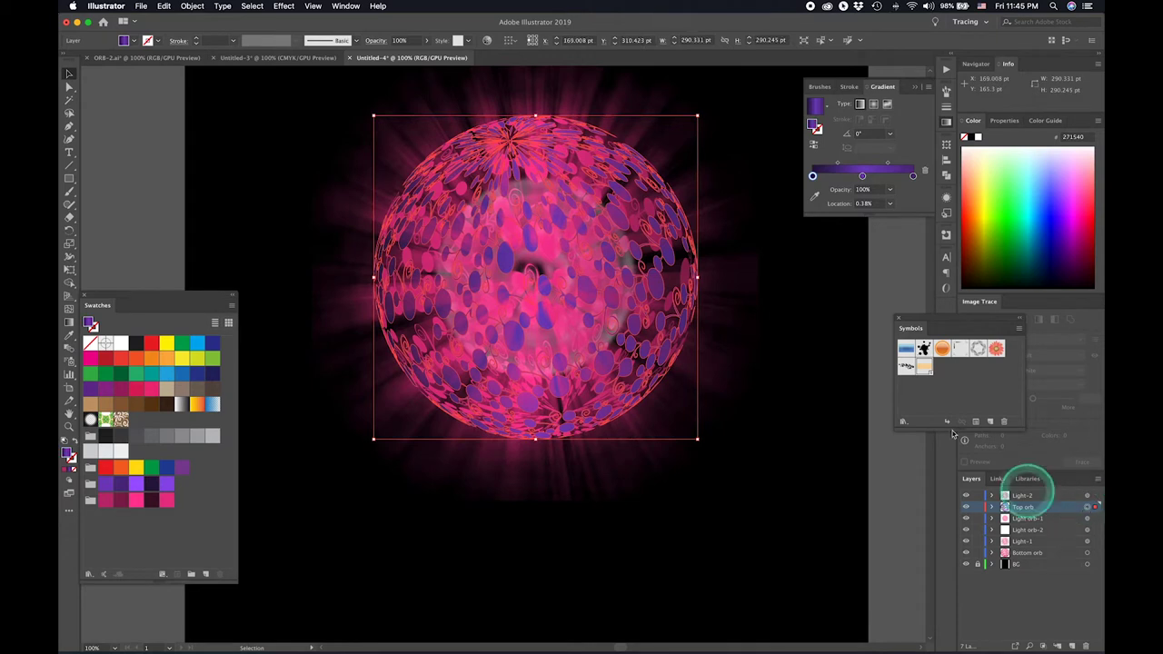
{"action": "double_click", "coordinate": [862, 176]}
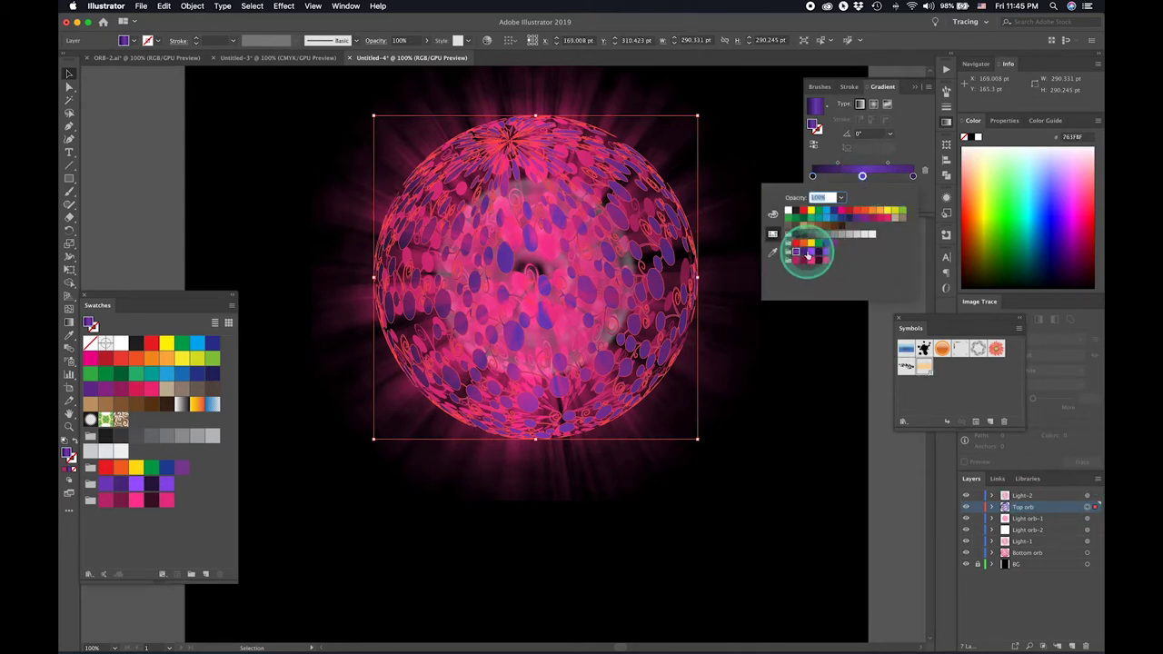
{"action": "left_click", "coordinate": [804, 251]}
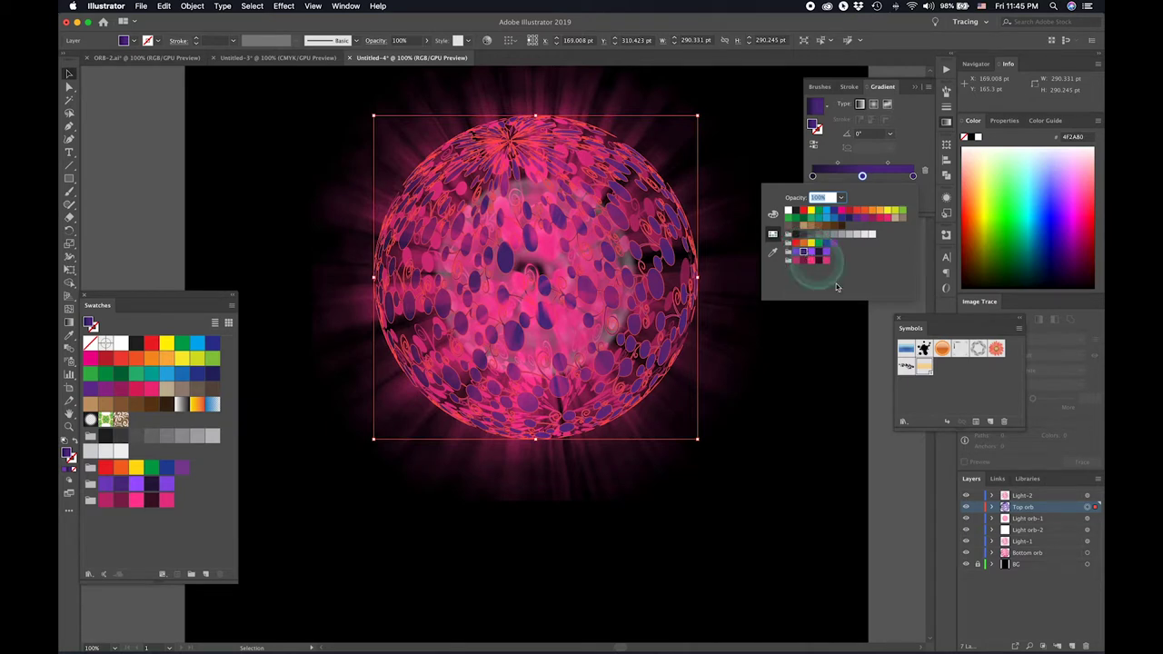
{"action": "left_click", "coordinate": [1038, 590]}
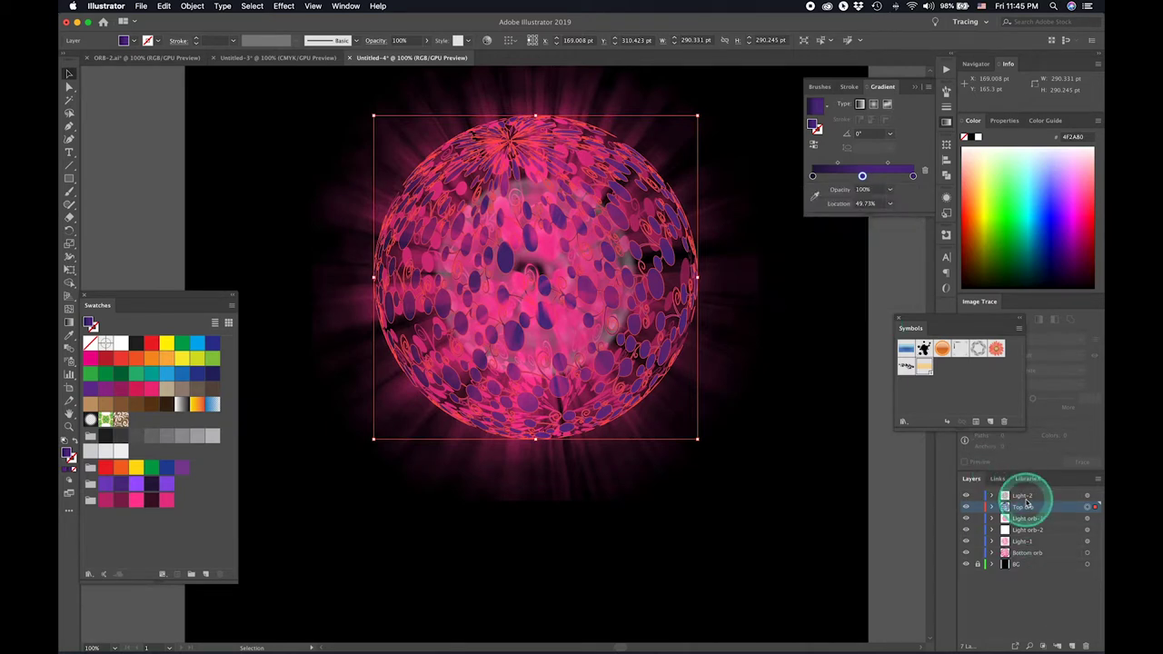
Set Light-2's blend mode to Soft Light and deselect to judge it
{"action": "left_click", "coordinate": [1088, 495]}
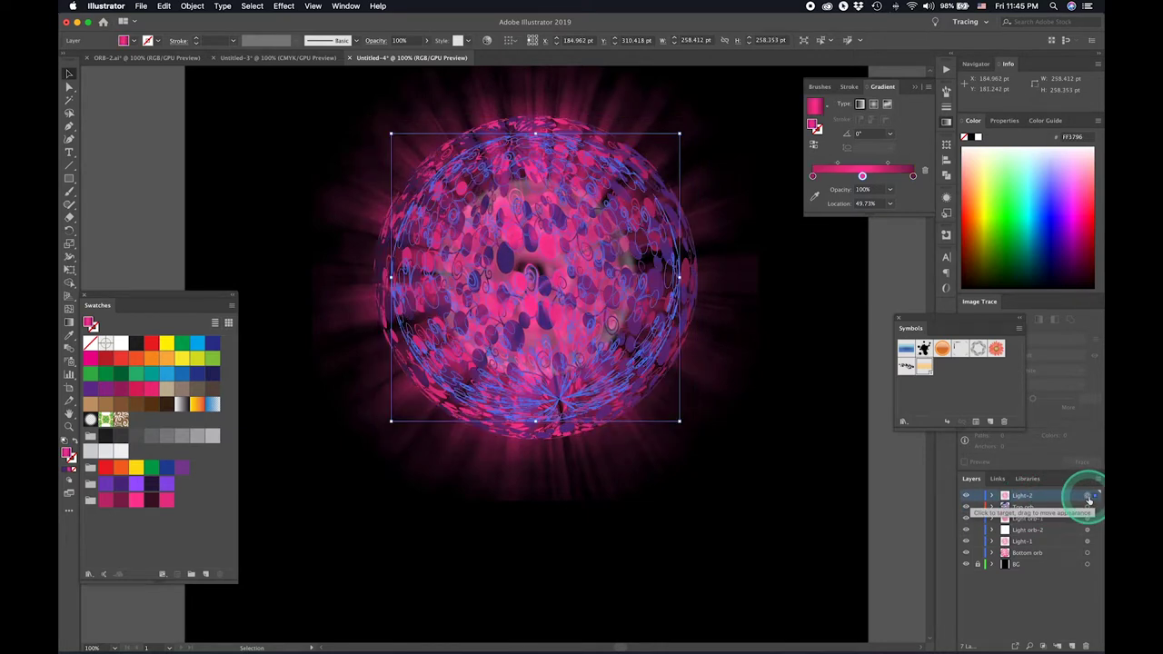
{"action": "left_click", "coordinate": [947, 199]}
{"action": "left_click", "coordinate": [846, 253]}
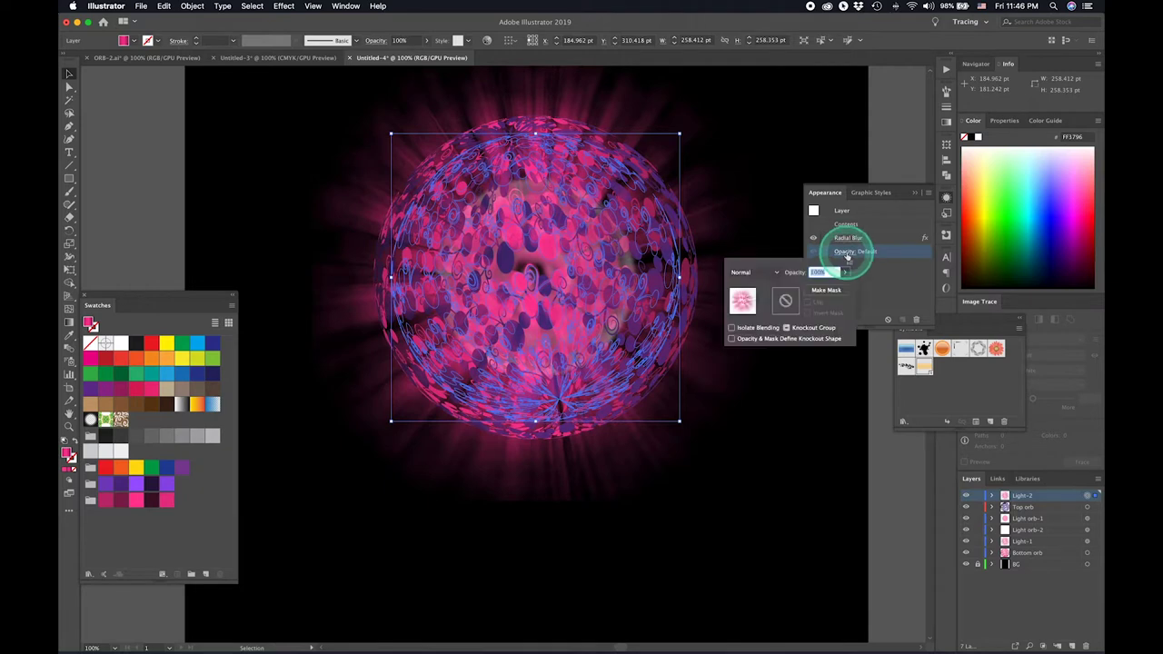
{"action": "left_click", "coordinate": [762, 271]}
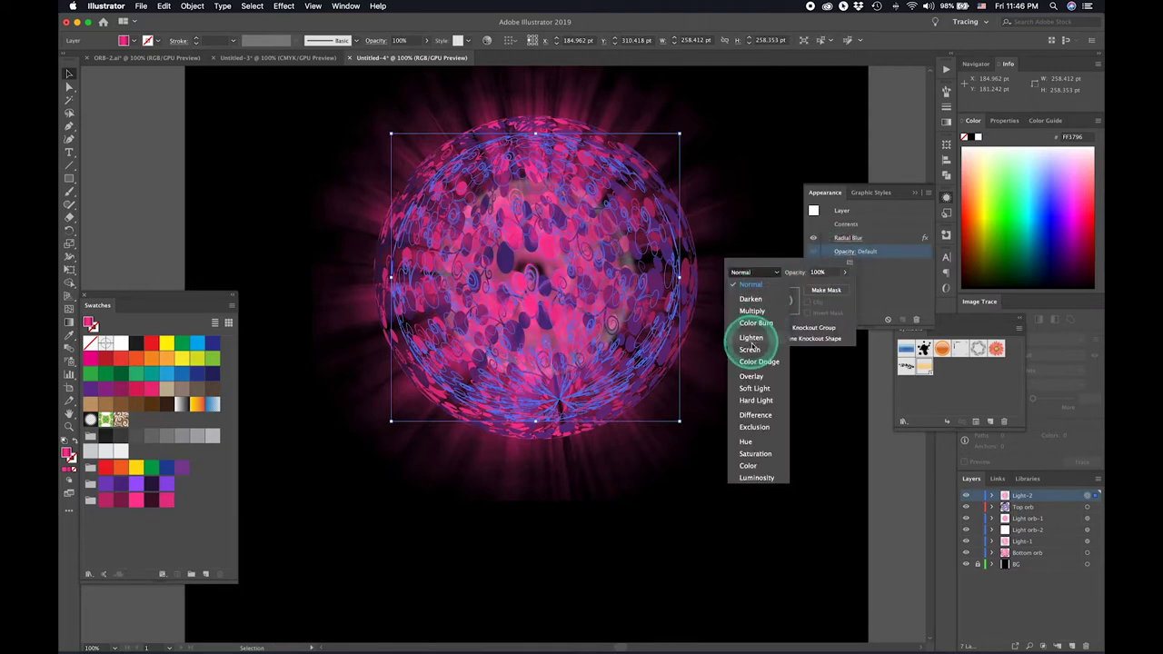
{"action": "left_click", "coordinate": [754, 389]}
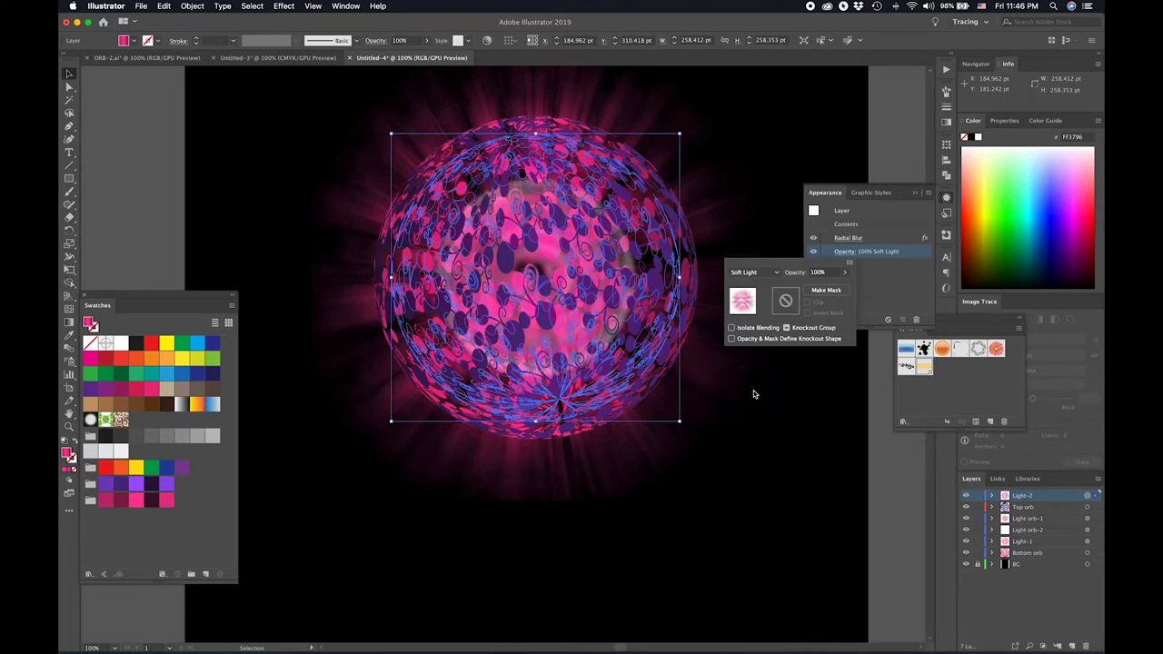
{"action": "left_click", "coordinate": [870, 420]}
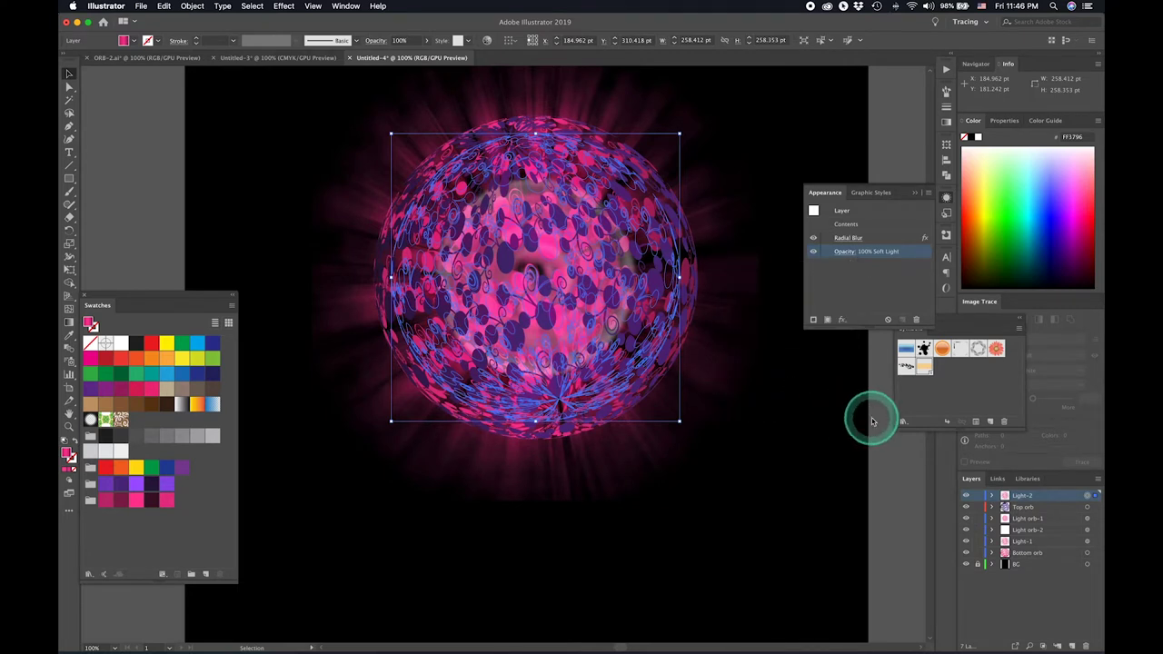
{"action": "left_click", "coordinate": [871, 421]}
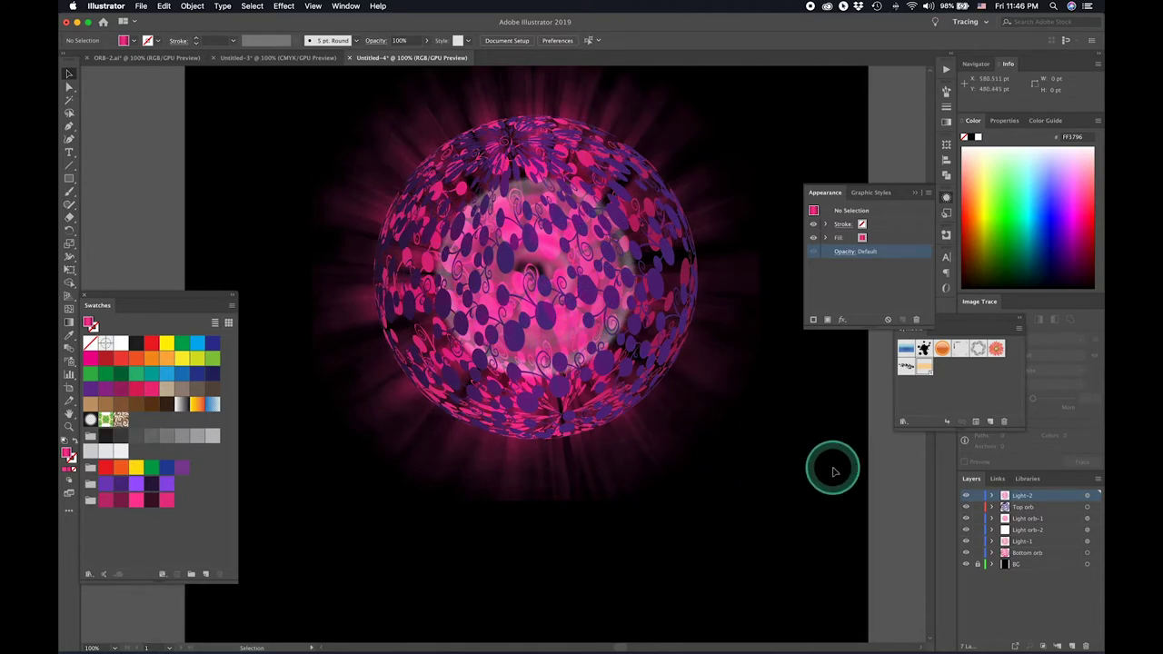
{"action": "left_click_drag", "start_coordinate": [849, 467], "coordinate": [1092, 501]}
Switch Light-2's blend mode to Screen to compare the look
{"action": "left_click", "coordinate": [1088, 501]}
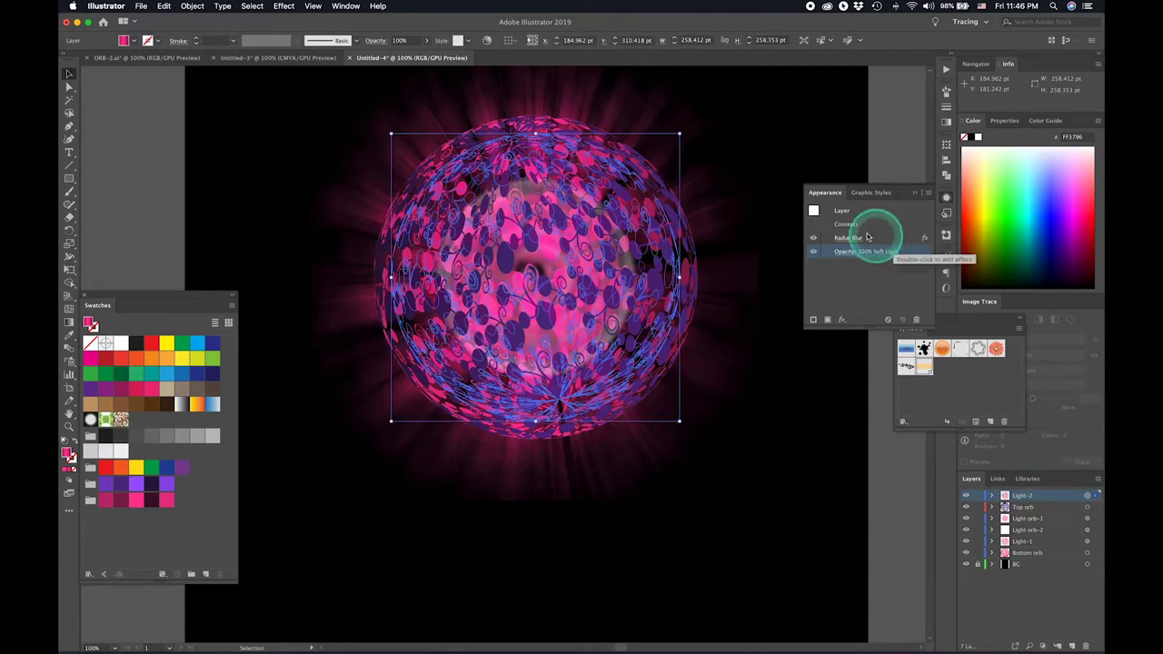
{"action": "left_click", "coordinate": [843, 252]}
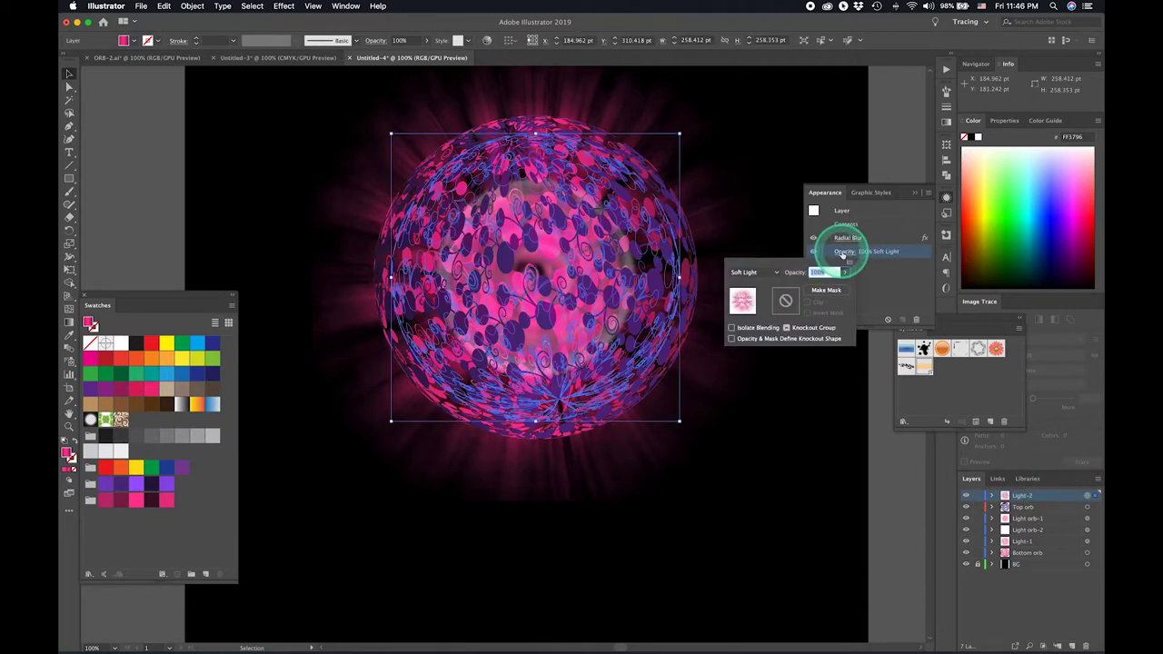
{"action": "left_click", "coordinate": [772, 272]}
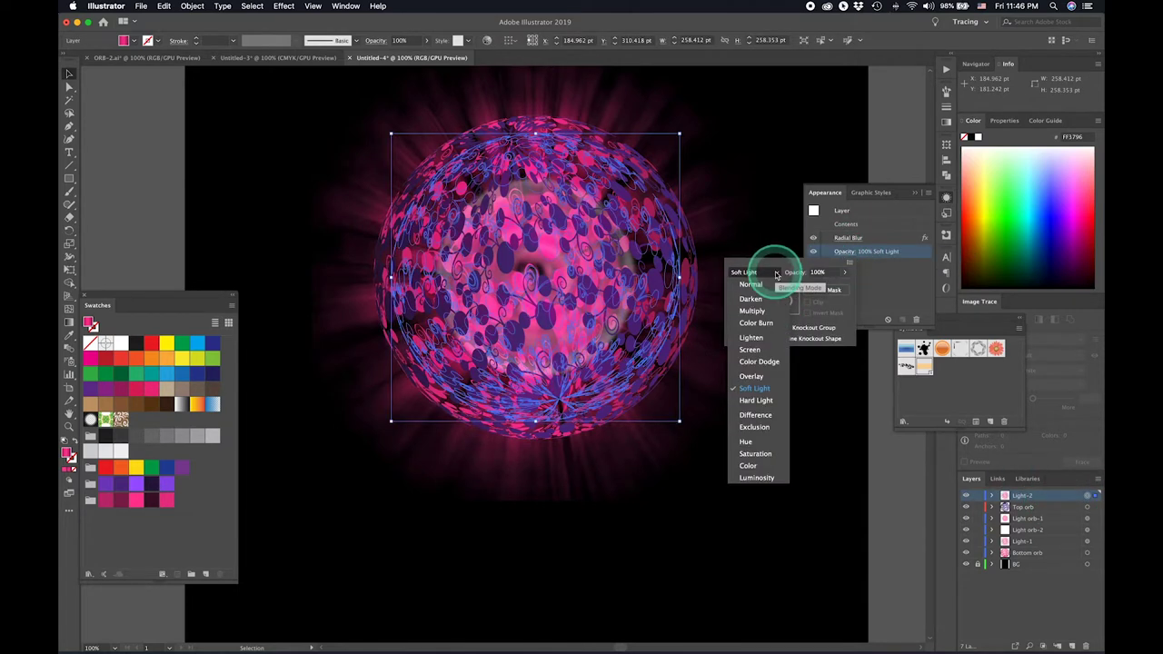
{"action": "left_click", "coordinate": [766, 353]}
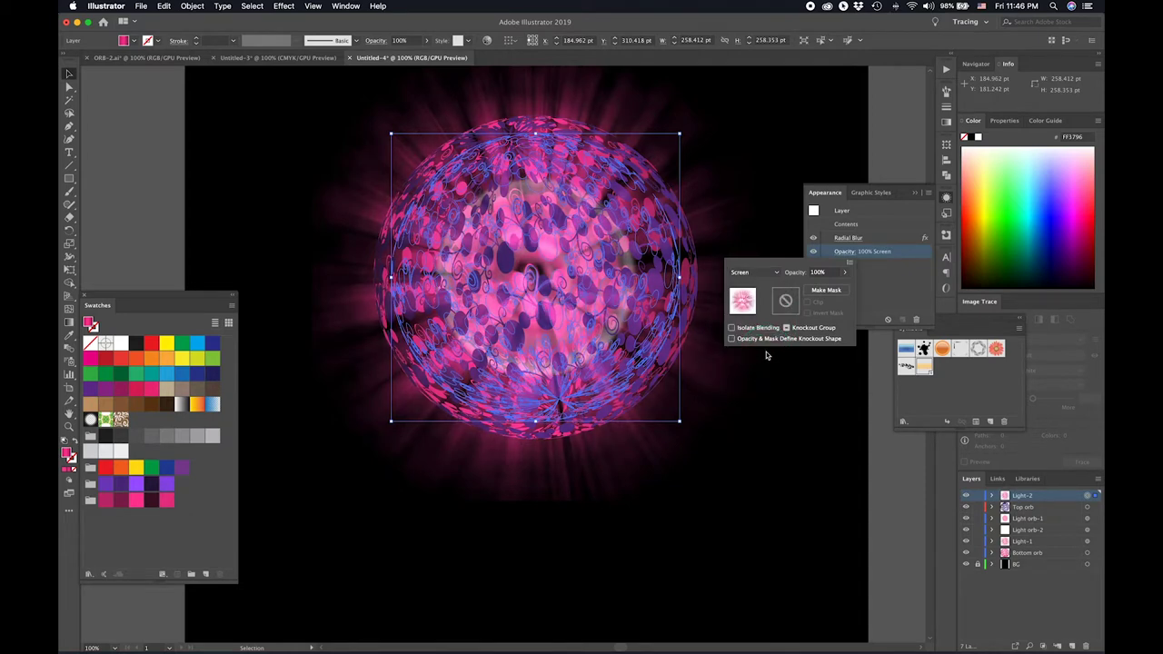
{"action": "left_click", "coordinate": [845, 405]}
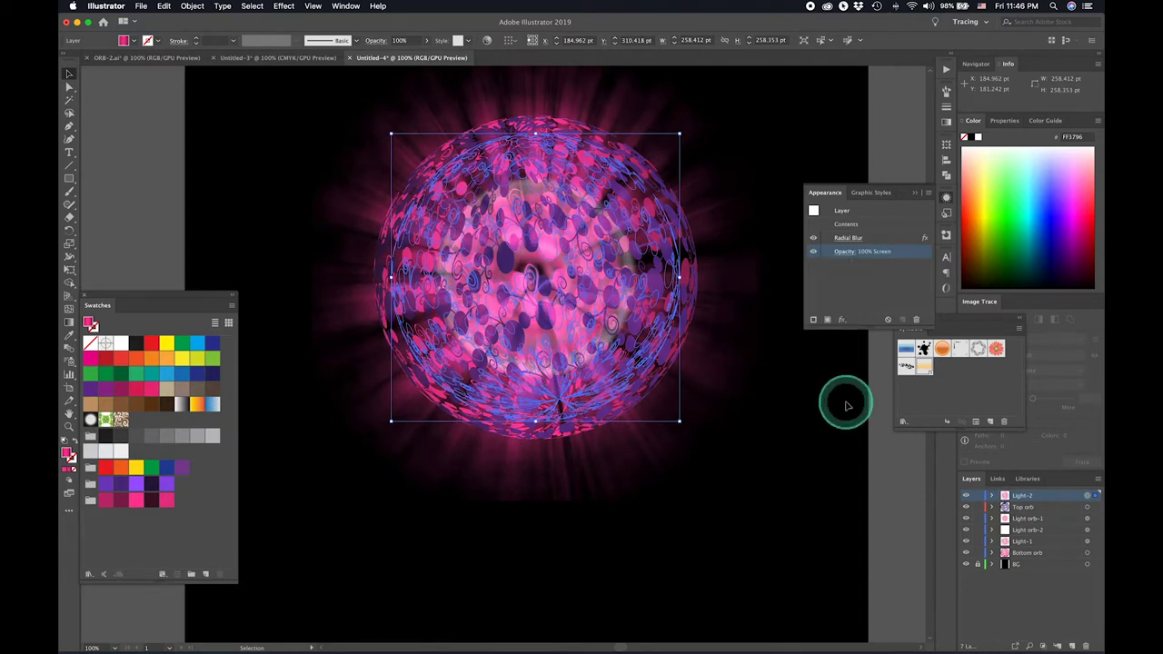
{"action": "left_click", "coordinate": [845, 405]}
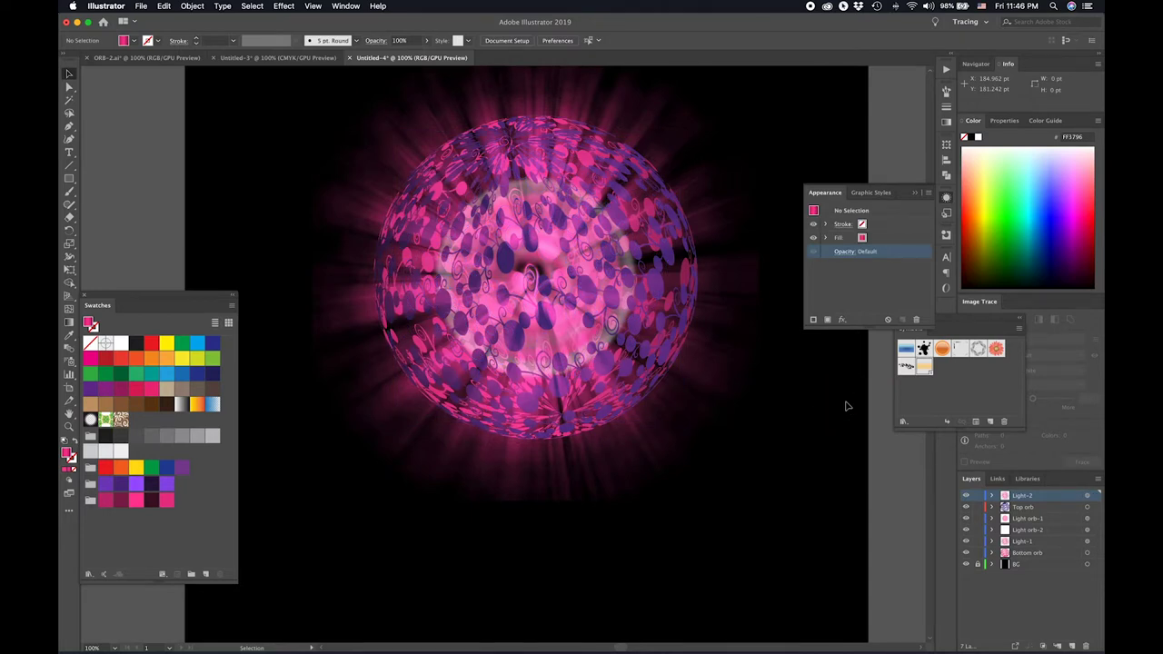
{"action": "left_click", "coordinate": [844, 405]}
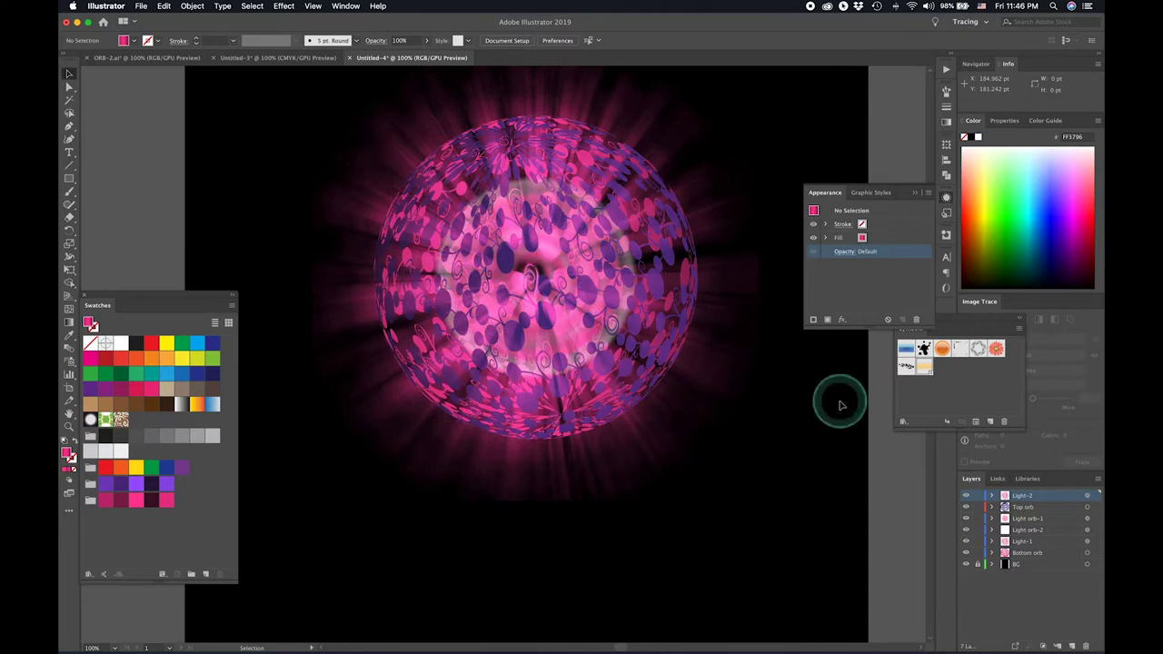
Settle on Hard Light at 100% opacity for Light-2's blend mode
{"action": "left_click", "coordinate": [1088, 496]}
{"action": "left_click", "coordinate": [840, 249]}
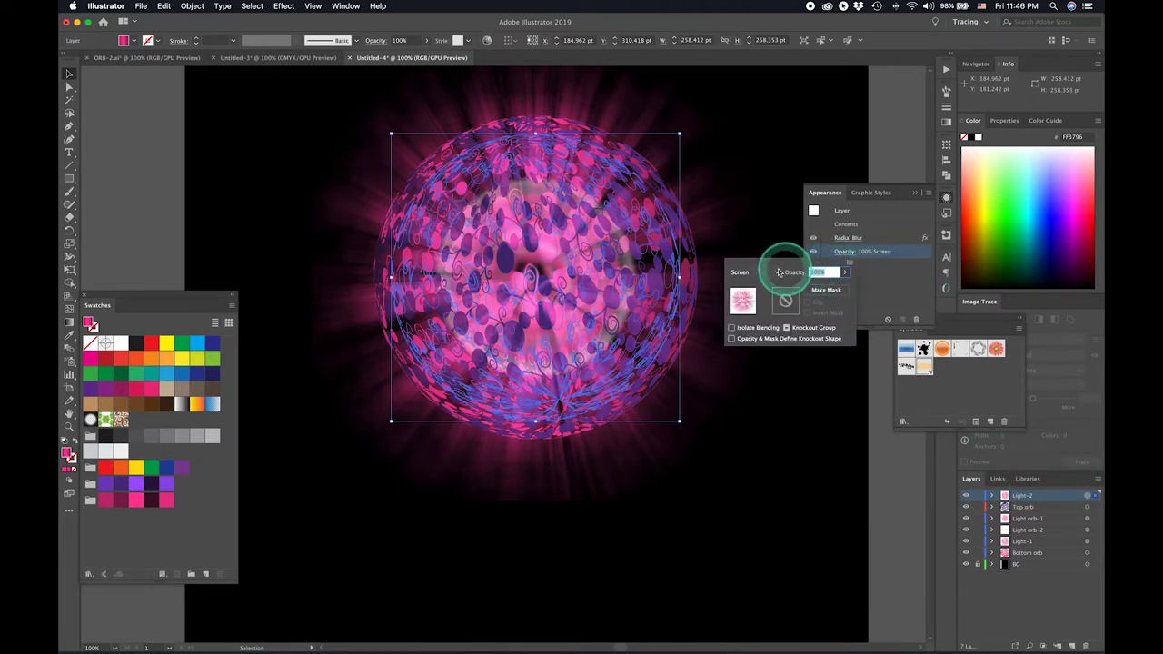
{"action": "left_click", "coordinate": [770, 272]}
{"action": "left_click", "coordinate": [761, 314]}
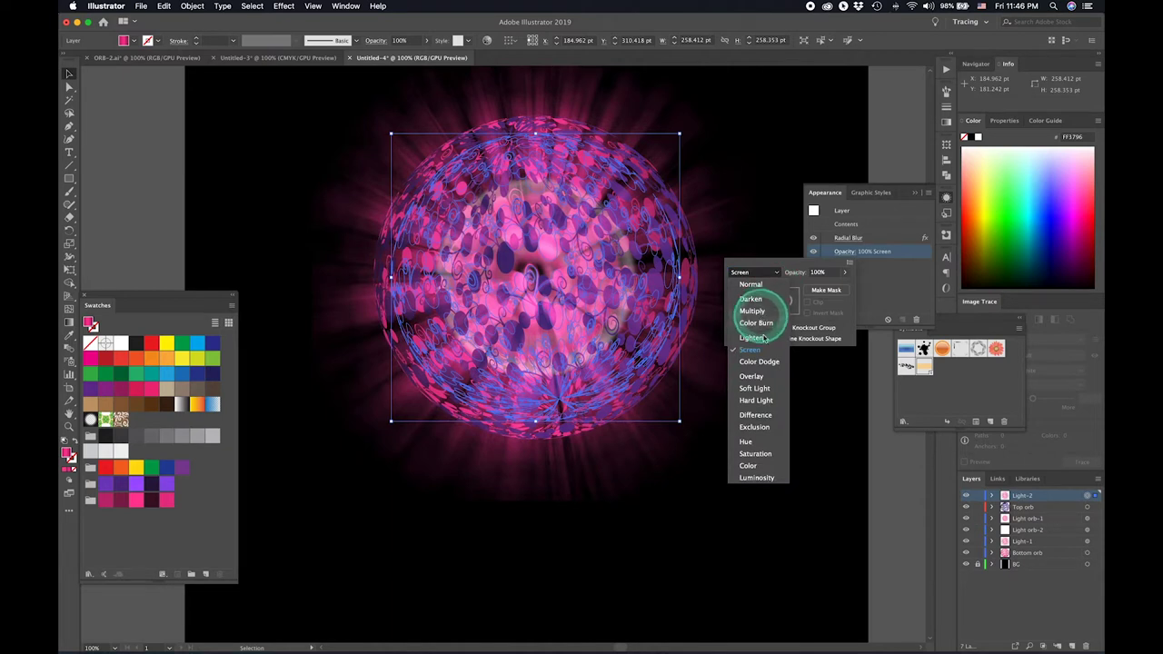
{"action": "left_click", "coordinate": [757, 401]}
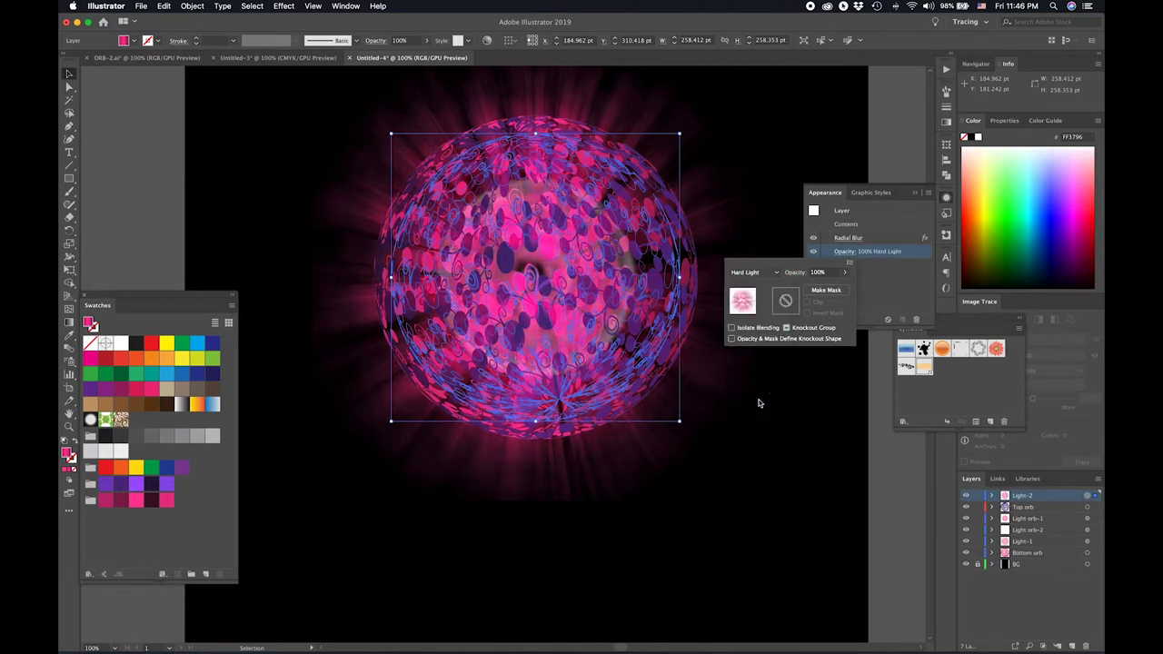
{"action": "left_click", "coordinate": [760, 402]}
{"action": "left_click", "coordinate": [759, 403]}
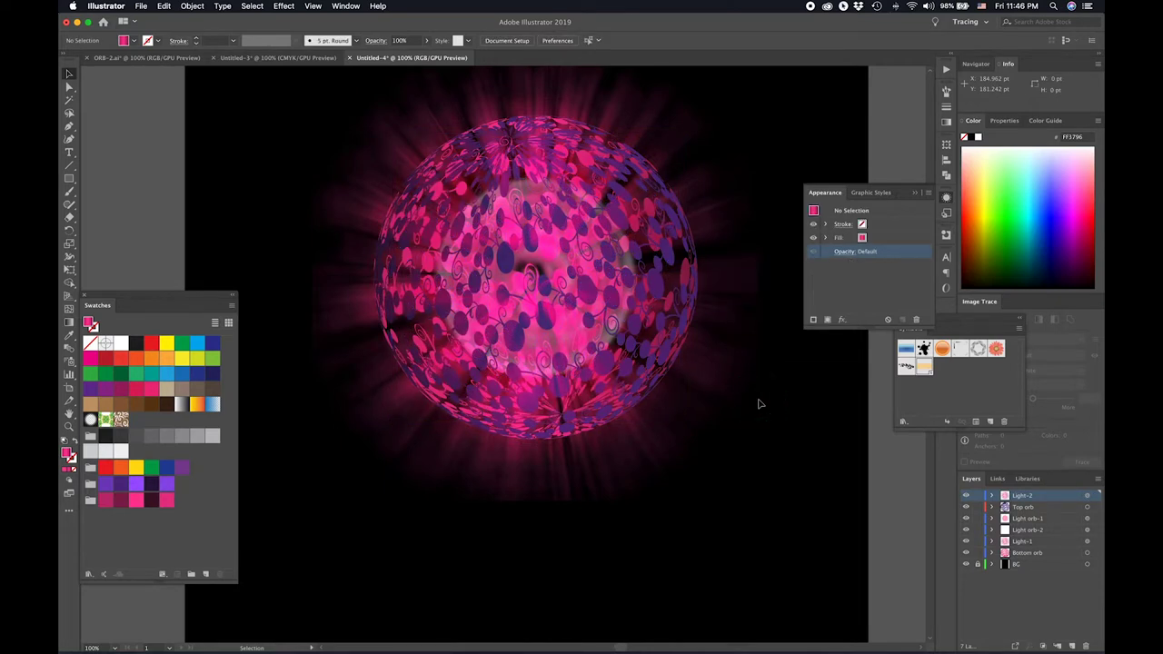
{"action": "left_click", "coordinate": [760, 401]}
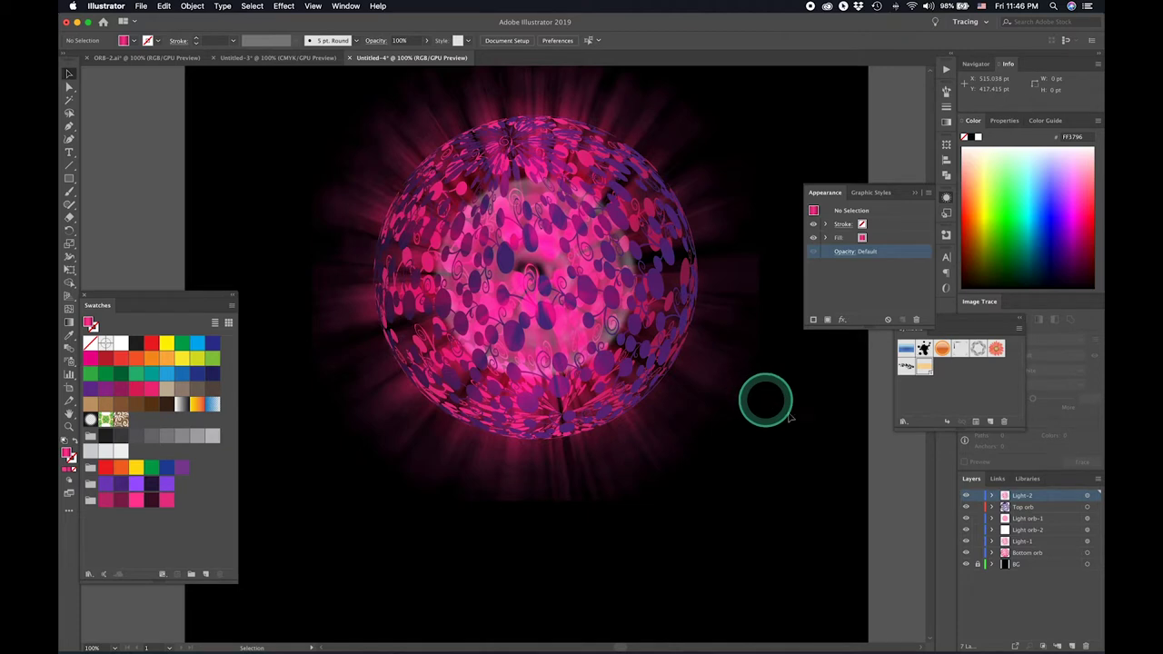
{"action": "left_click", "coordinate": [1026, 555]}
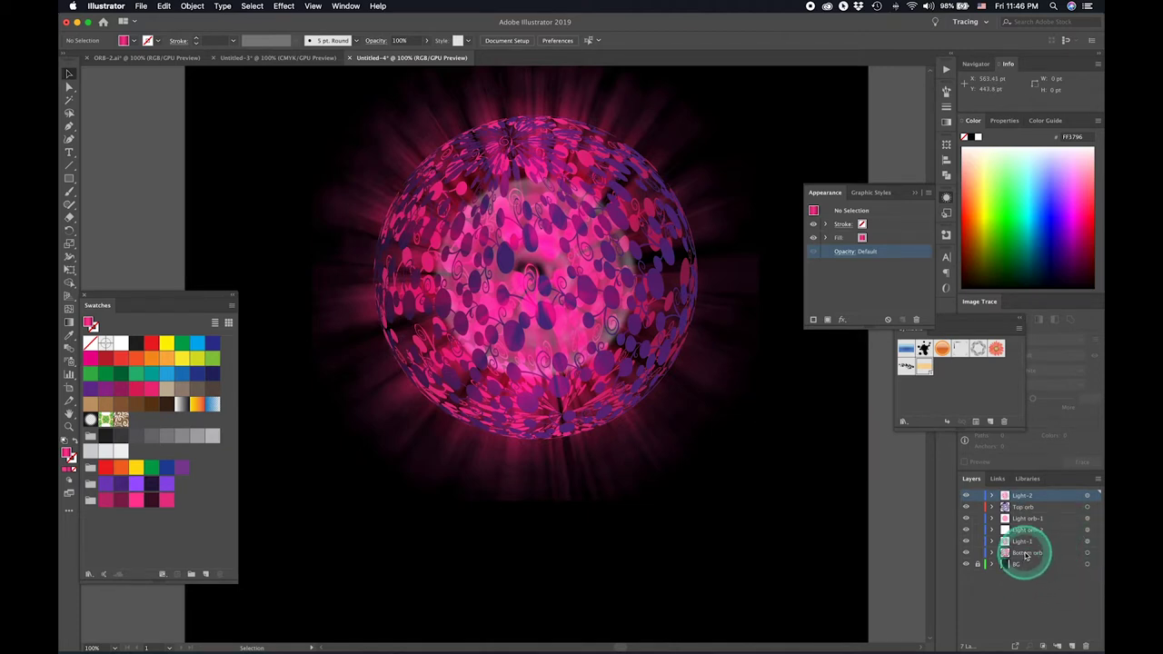
Duplicate Light-1's rays into a new Shadow light layer placed below Bottom orb
{"action": "left_click_drag", "start_coordinate": [1027, 555], "coordinate": [1087, 546]}
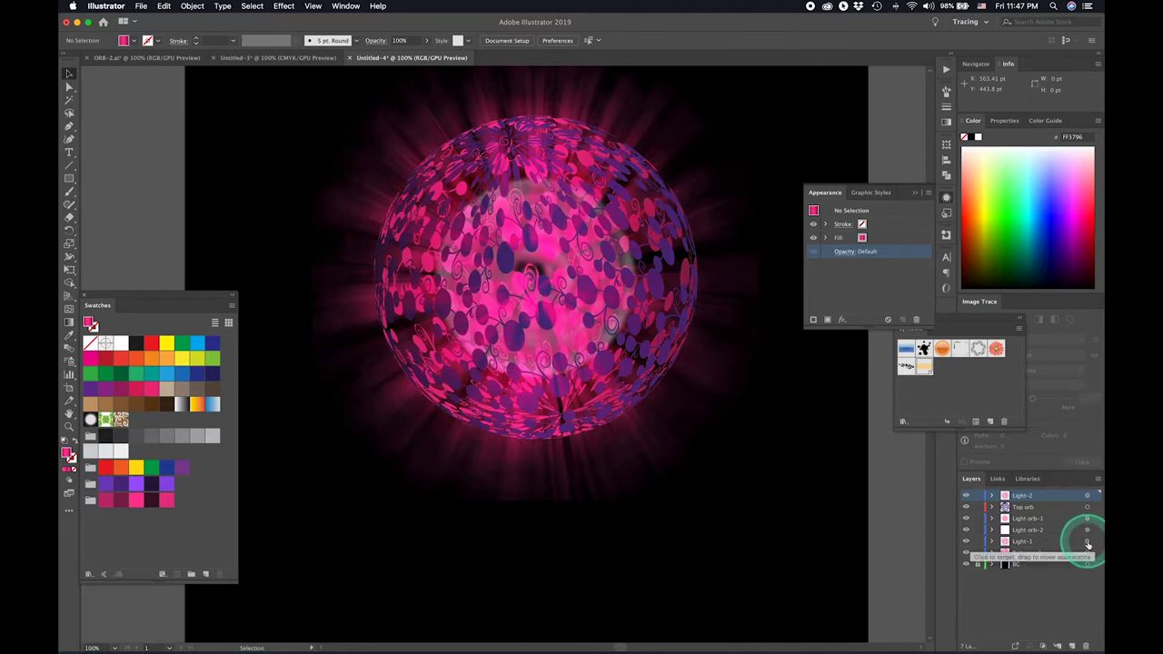
{"action": "left_click", "coordinate": [1088, 544]}
{"action": "left_click_drag", "start_coordinate": [1087, 544], "coordinate": [1073, 643]}
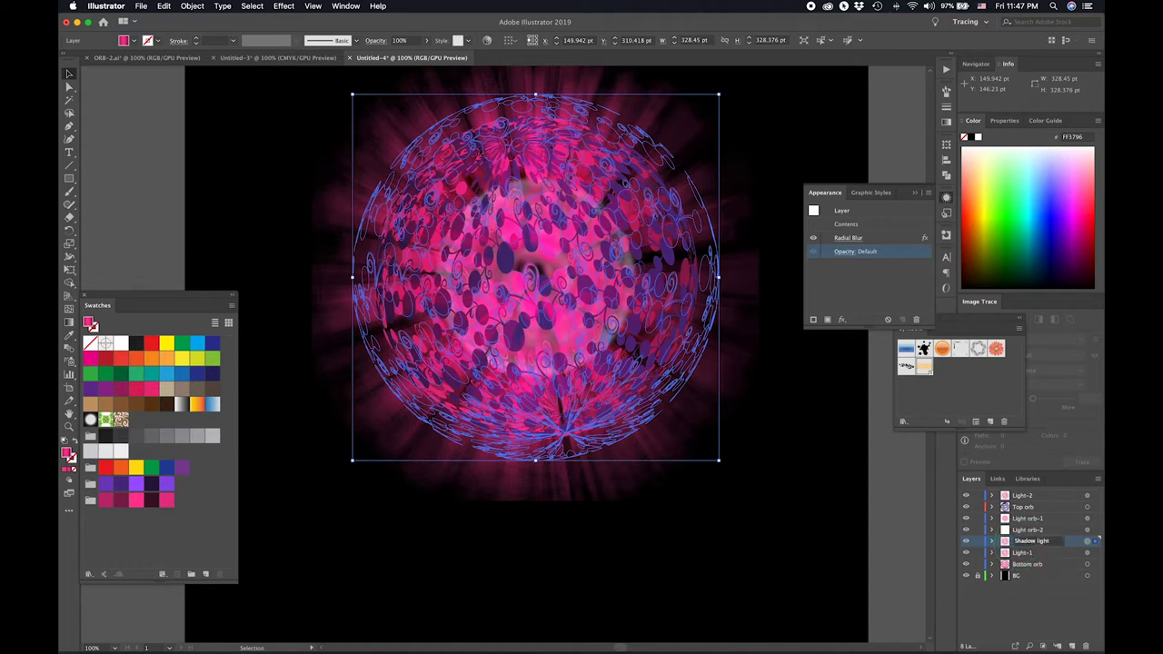
{"action": "left_click_drag", "start_coordinate": [1026, 536], "coordinate": [1023, 575]}
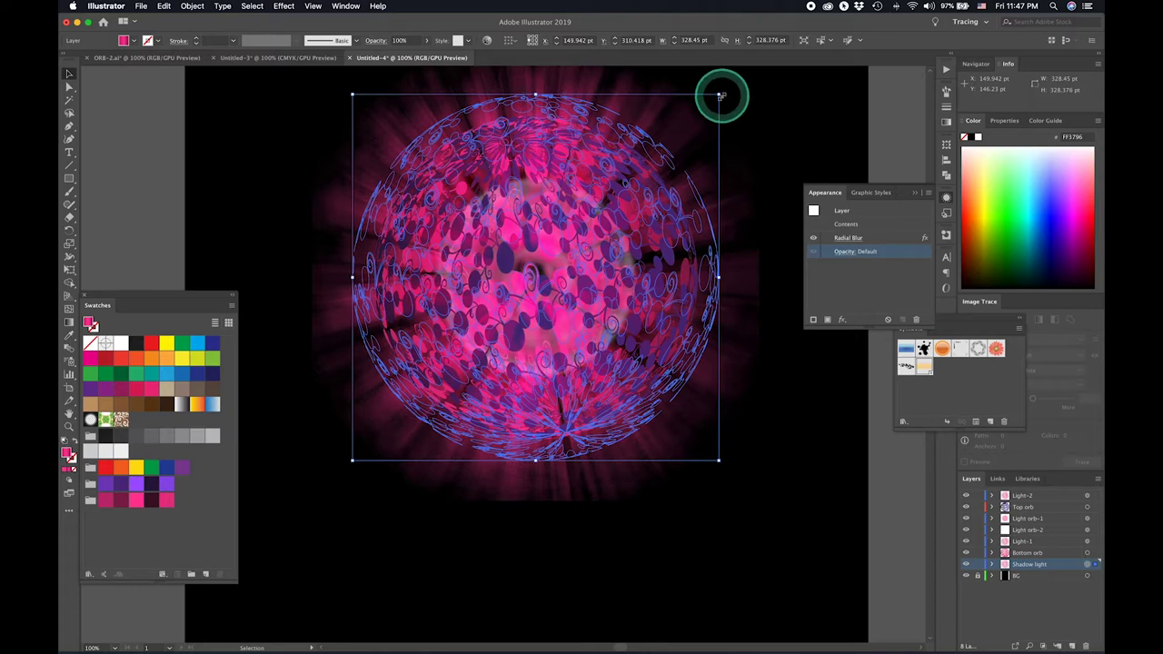
Shrink and squash the copy into a thin flat ellipse below the orb
{"action": "left_click_drag", "start_coordinate": [719, 95], "coordinate": [701, 104]}
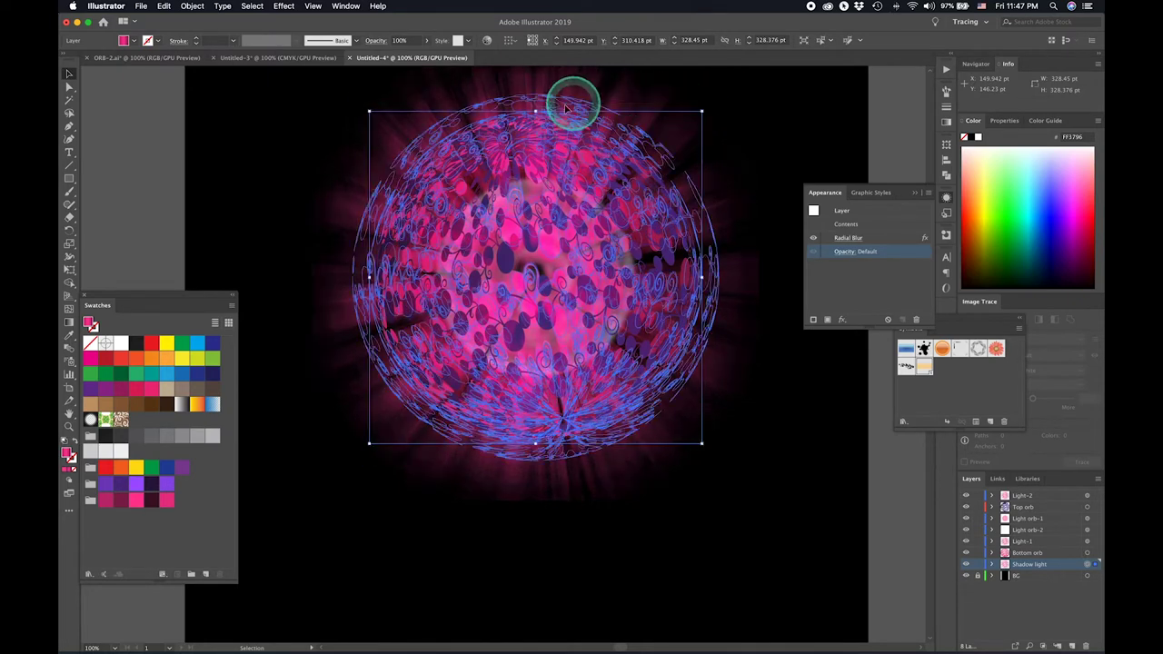
{"action": "left_click_drag", "start_coordinate": [535, 111], "coordinate": [537, 430]}
{"action": "left_click_drag", "start_coordinate": [640, 440], "coordinate": [666, 592]}
{"action": "left_click", "coordinate": [764, 552]}
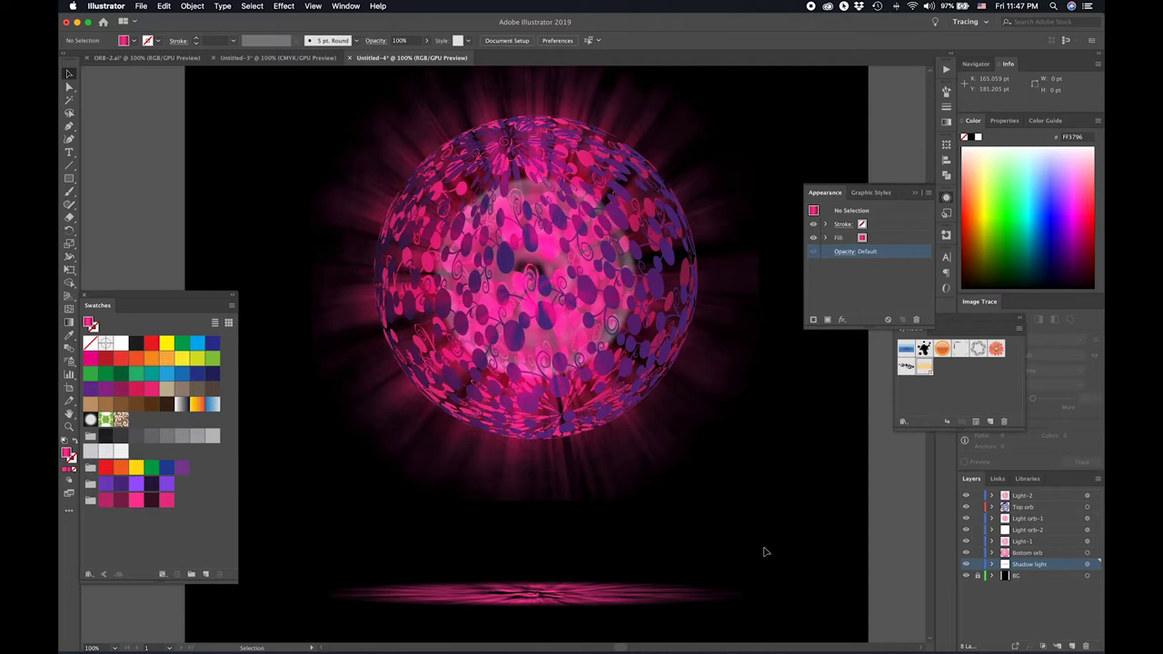
Unlock the BG layer and select the background rectangle
{"action": "key", "text": "super+minus"}
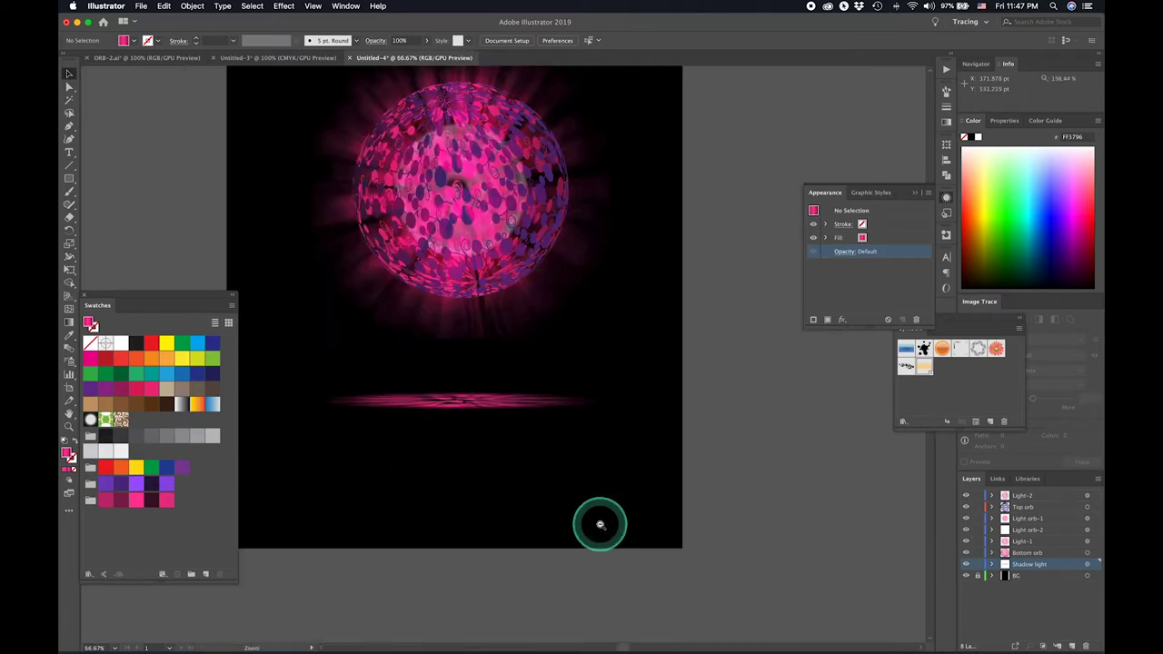
{"action": "left_click_drag", "start_coordinate": [611, 490], "coordinate": [622, 502]}
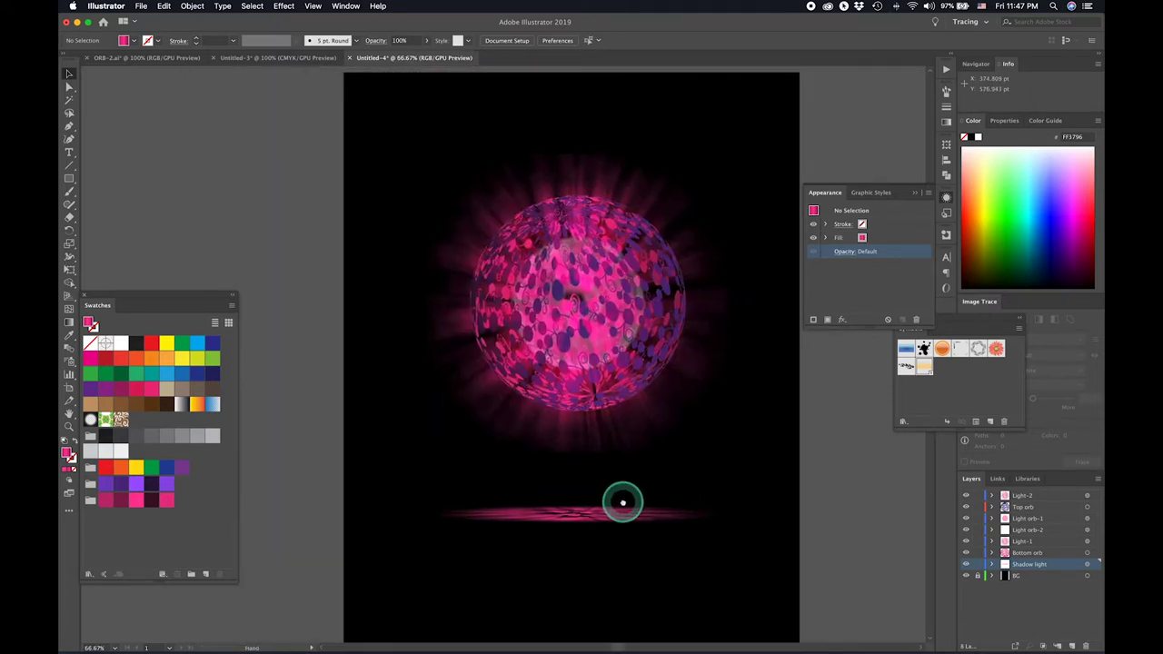
{"action": "left_click", "coordinate": [979, 578]}
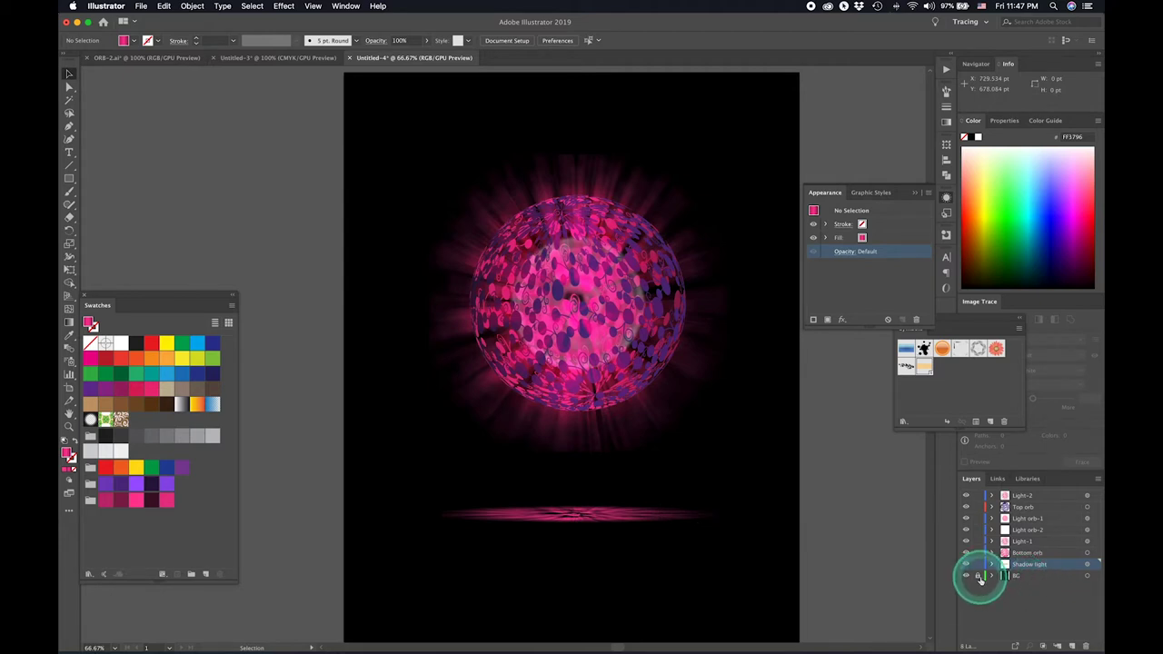
{"action": "left_click", "coordinate": [978, 577]}
{"action": "left_click", "coordinate": [1018, 579]}
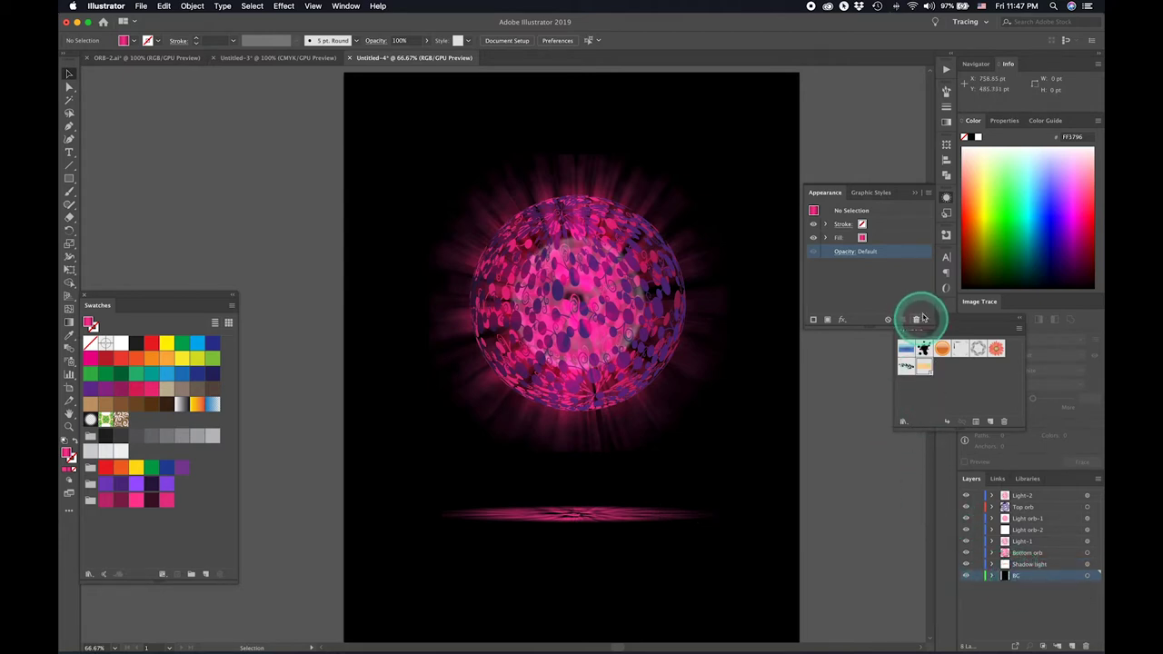
{"action": "left_click", "coordinate": [947, 123]}
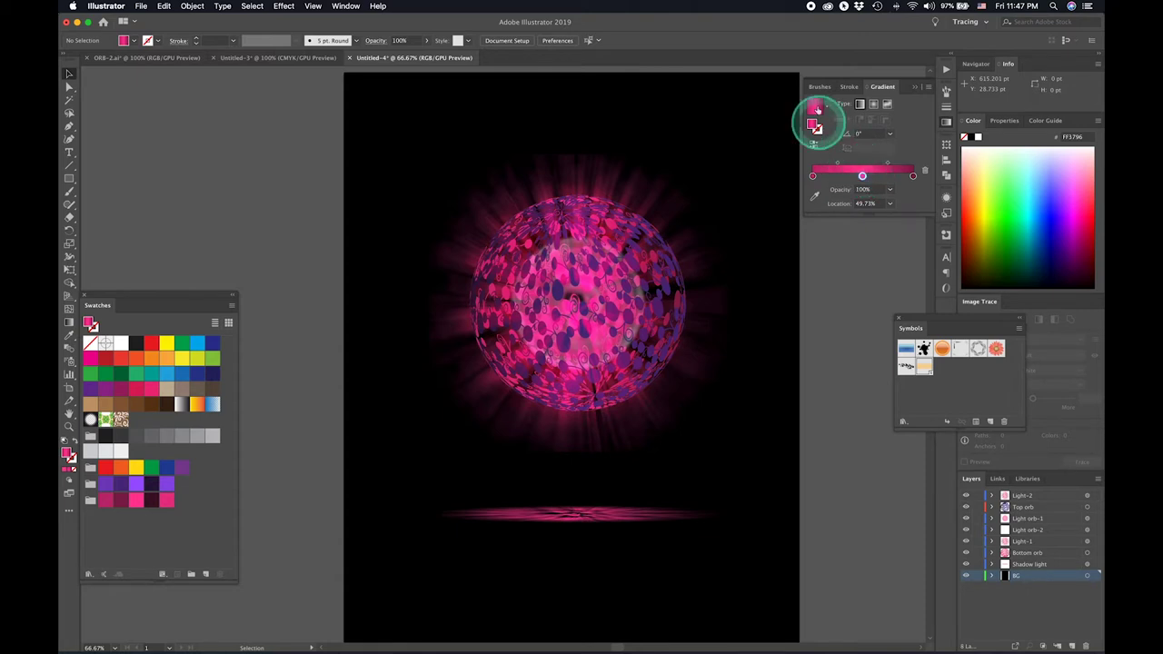
{"action": "left_click", "coordinate": [1088, 576]}
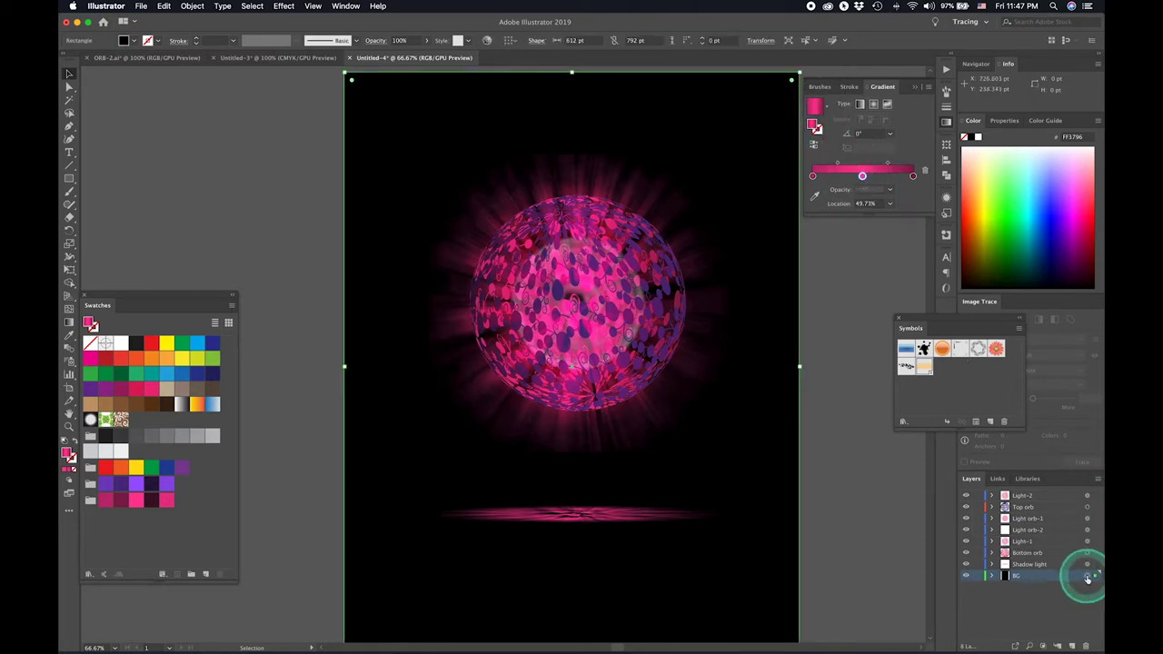
Fill the background with a gradient and remove its middle stop, leaving two stops
{"action": "left_click", "coordinate": [816, 107]}
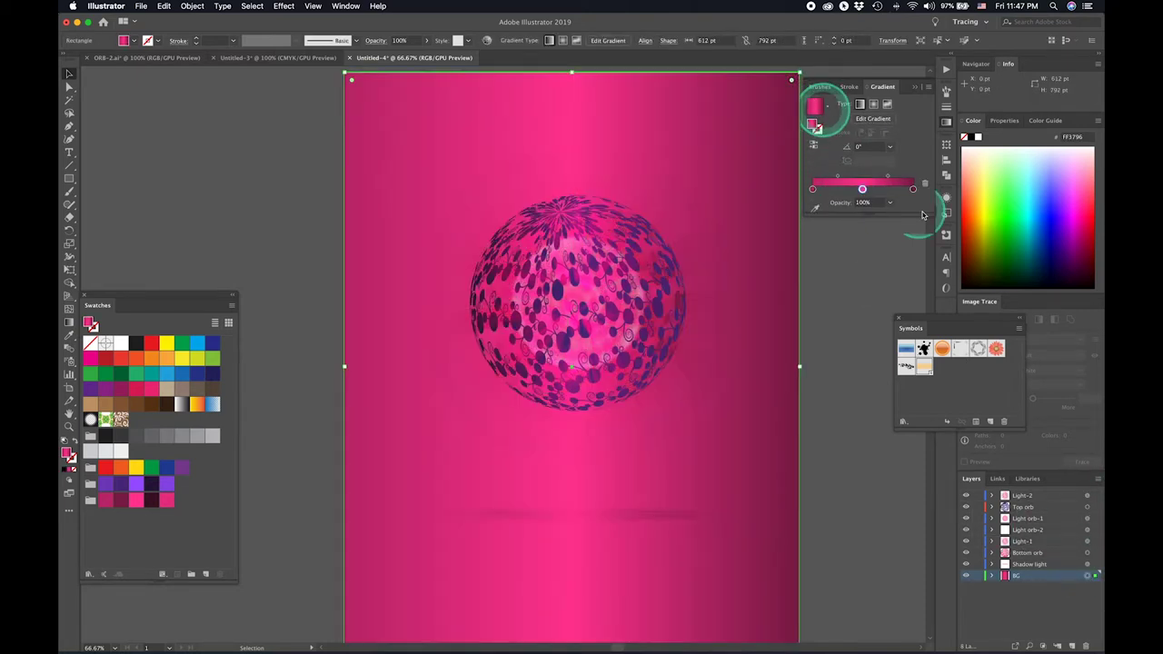
{"action": "left_click_drag", "start_coordinate": [862, 189], "coordinate": [879, 293]}
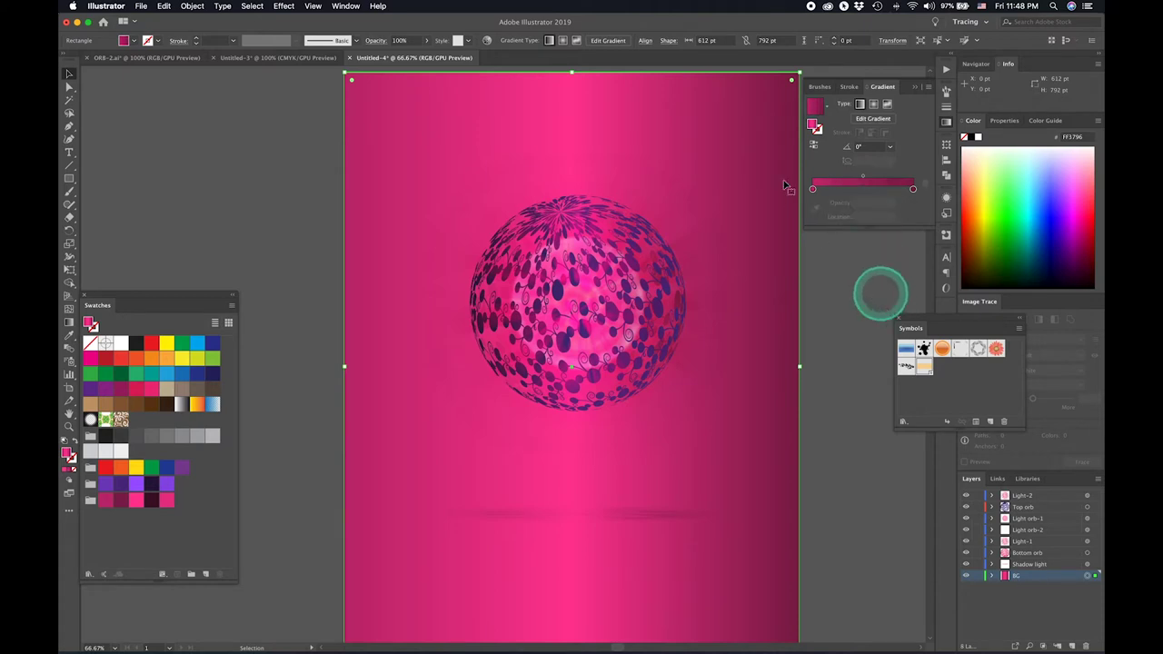
{"action": "left_click", "coordinate": [813, 189]}
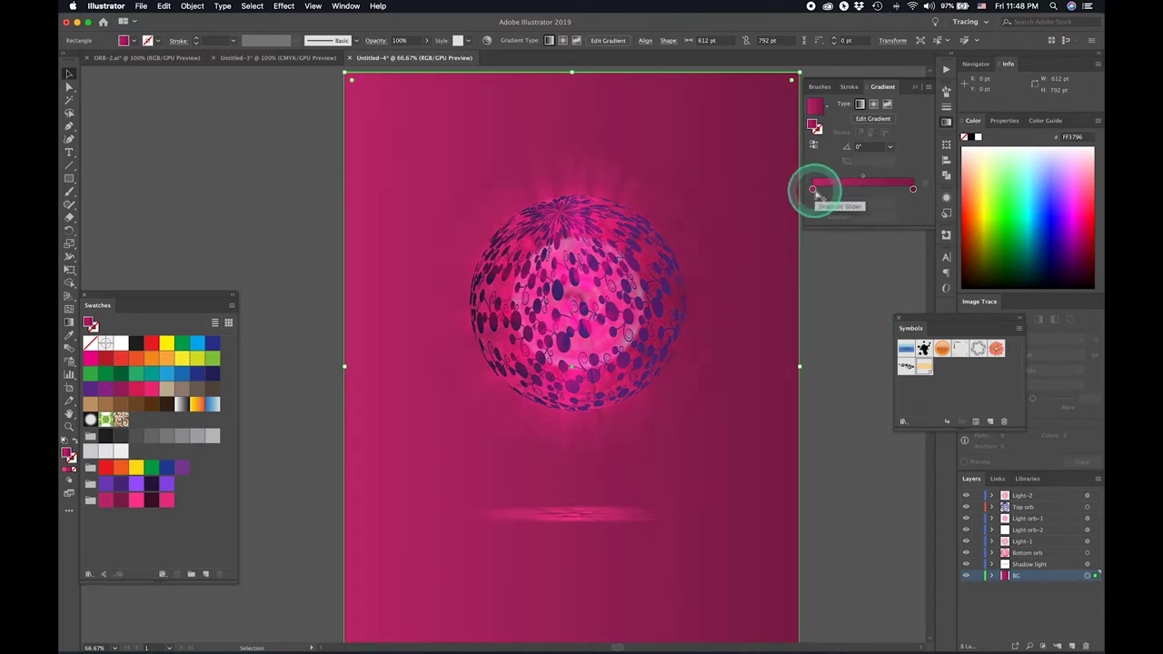
{"action": "left_click_drag", "start_coordinate": [815, 193], "coordinate": [812, 189]}
{"action": "left_click", "coordinate": [854, 286]}
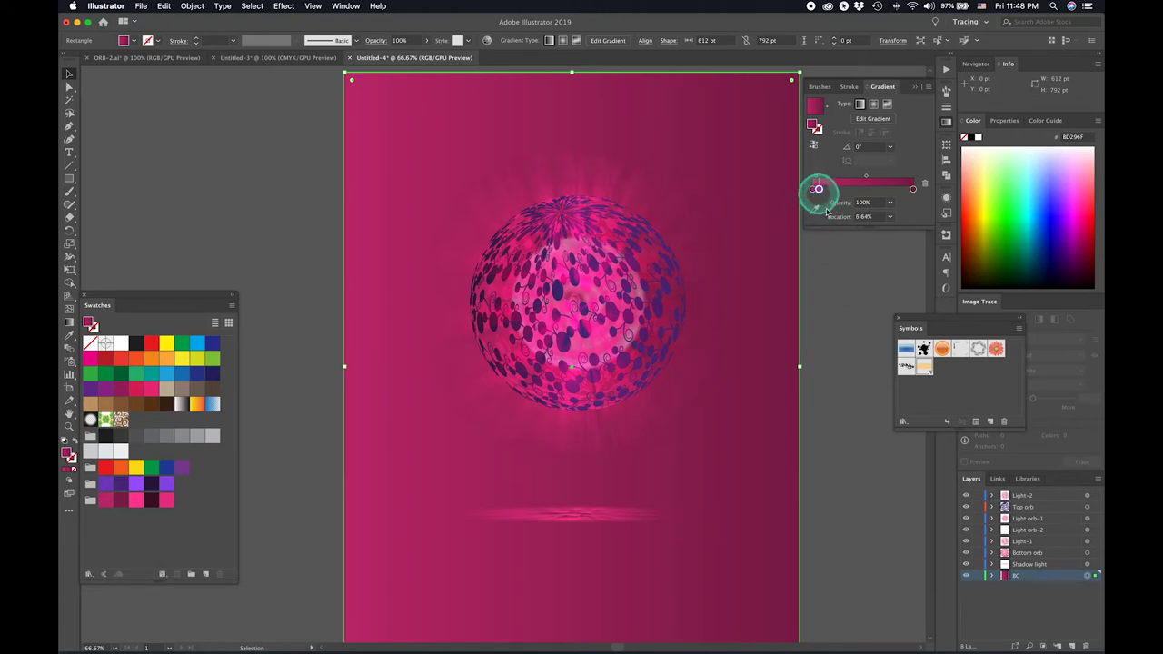
{"action": "left_click", "coordinate": [824, 253]}
{"action": "left_click", "coordinate": [812, 186]}
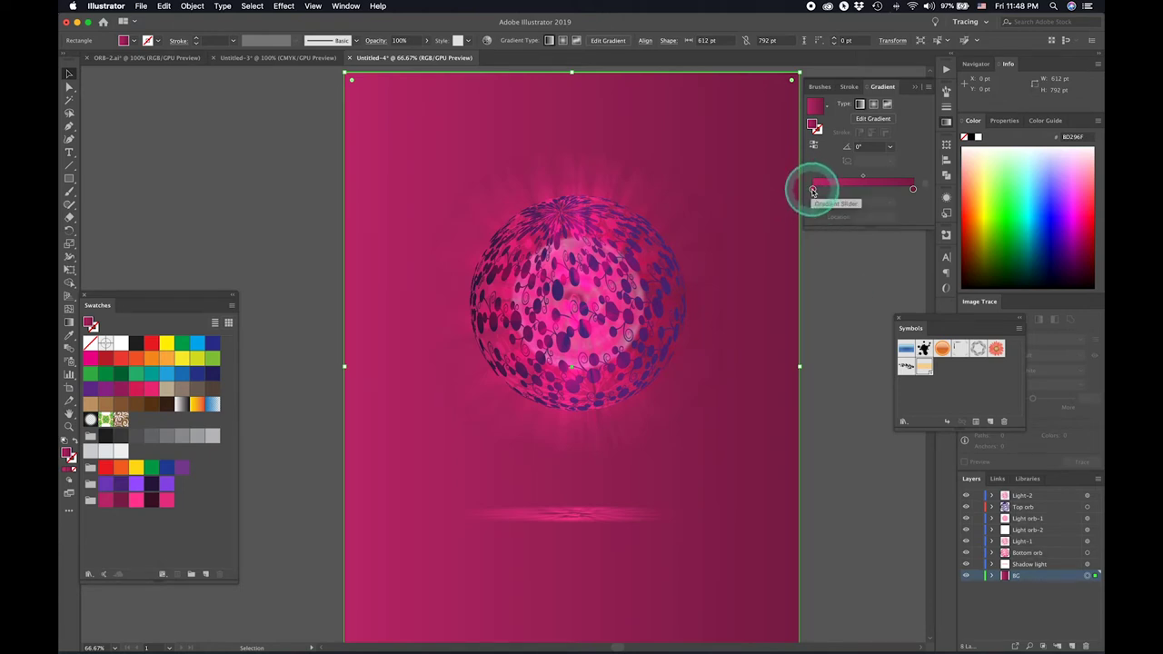
{"action": "left_click", "coordinate": [813, 189]}
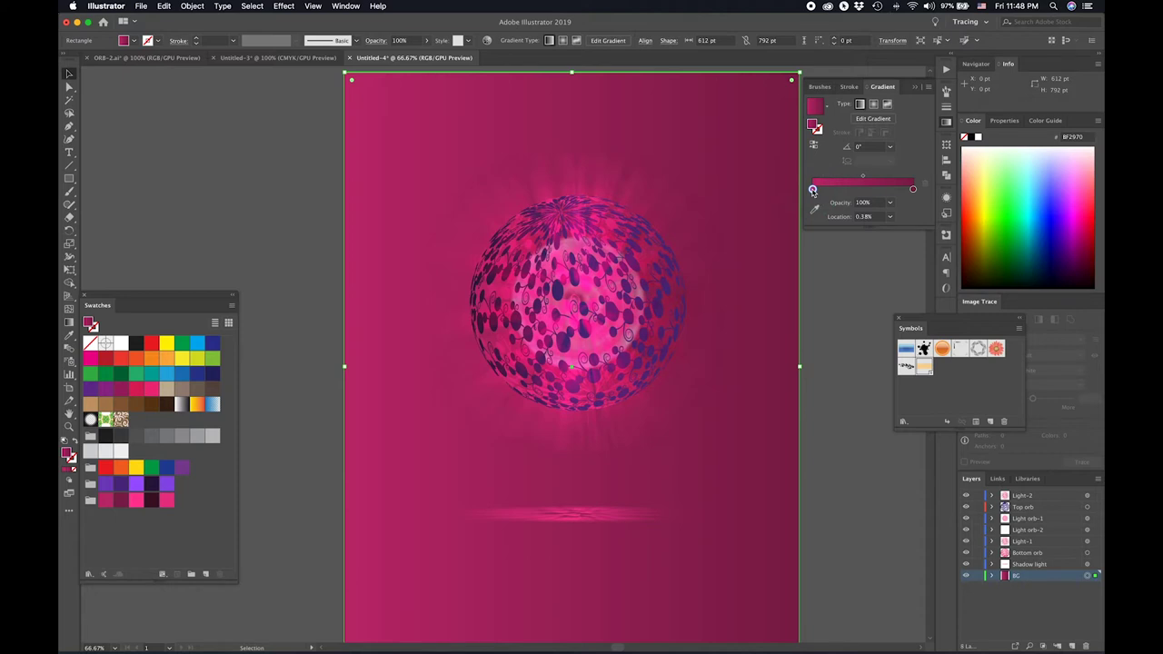
{"action": "double_click", "coordinate": [812, 189]}
Make the gradient's left stop near-black
{"action": "left_click", "coordinate": [847, 258]}
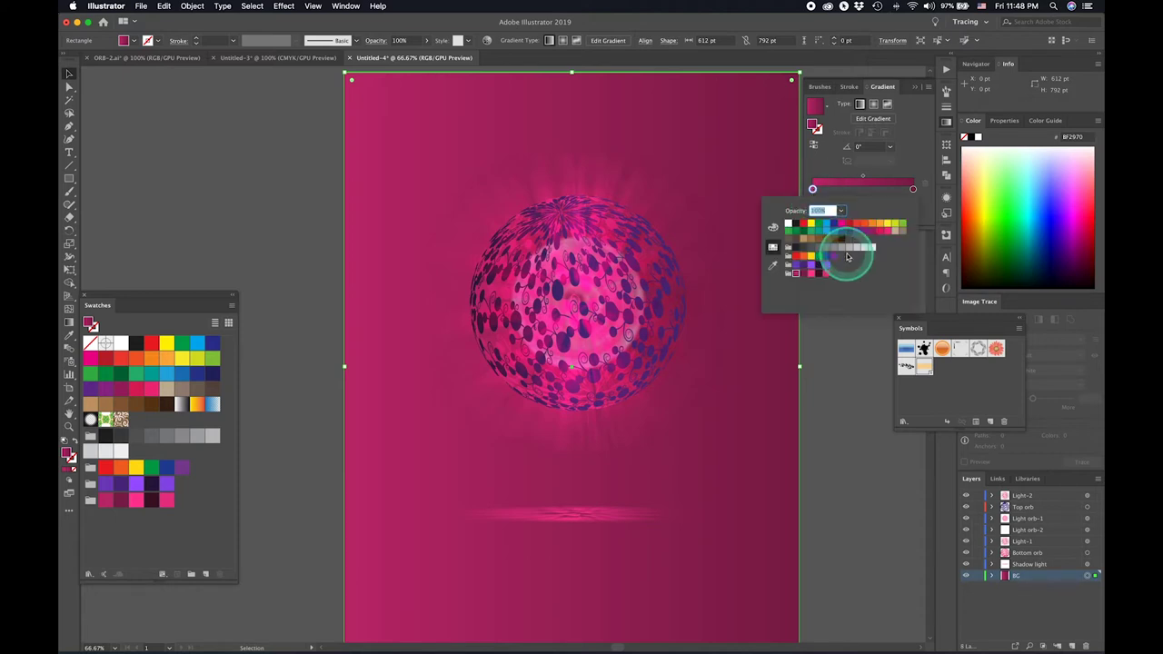
{"action": "left_click", "coordinate": [881, 259]}
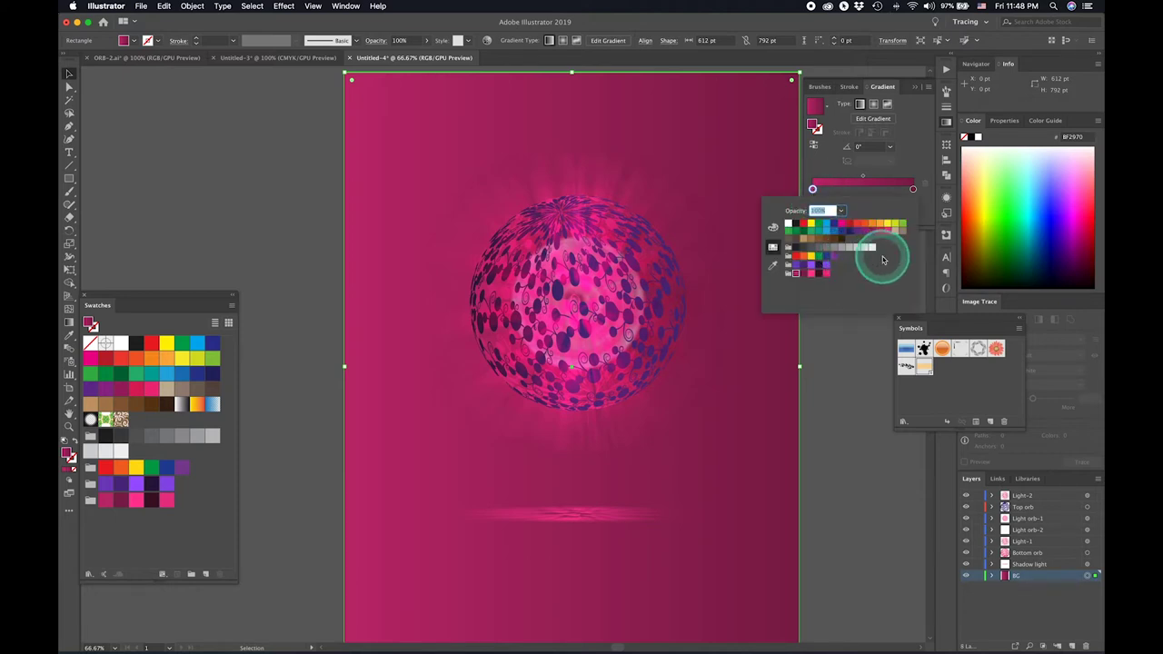
{"action": "left_click_drag", "start_coordinate": [881, 260], "coordinate": [805, 226]}
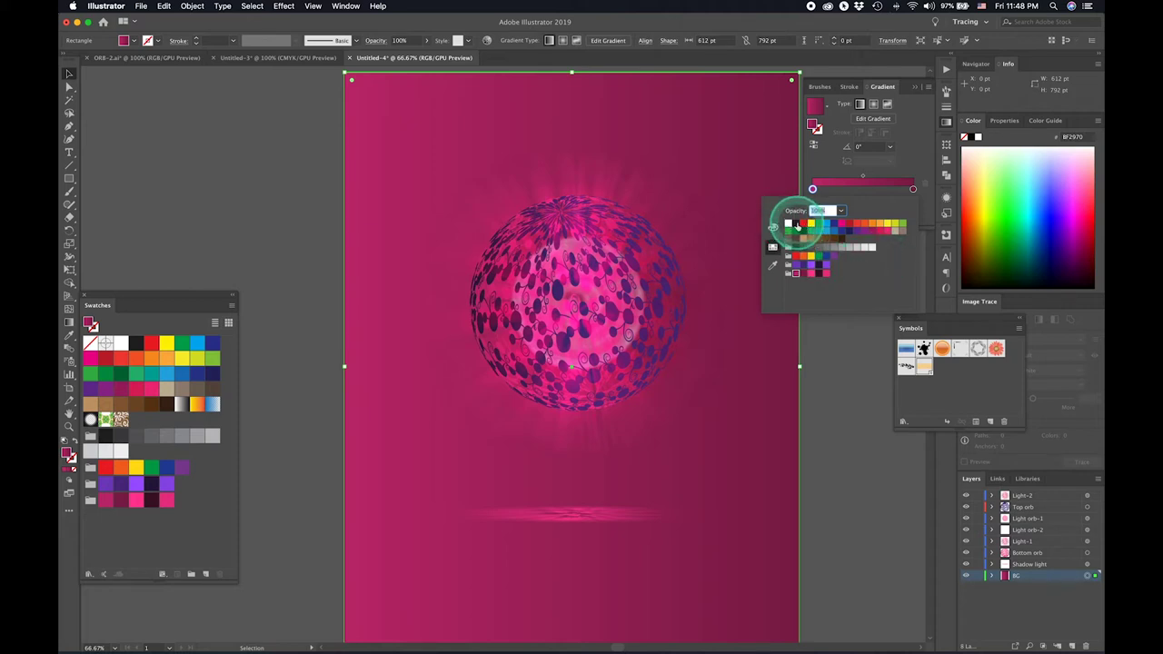
{"action": "left_click", "coordinate": [795, 224]}
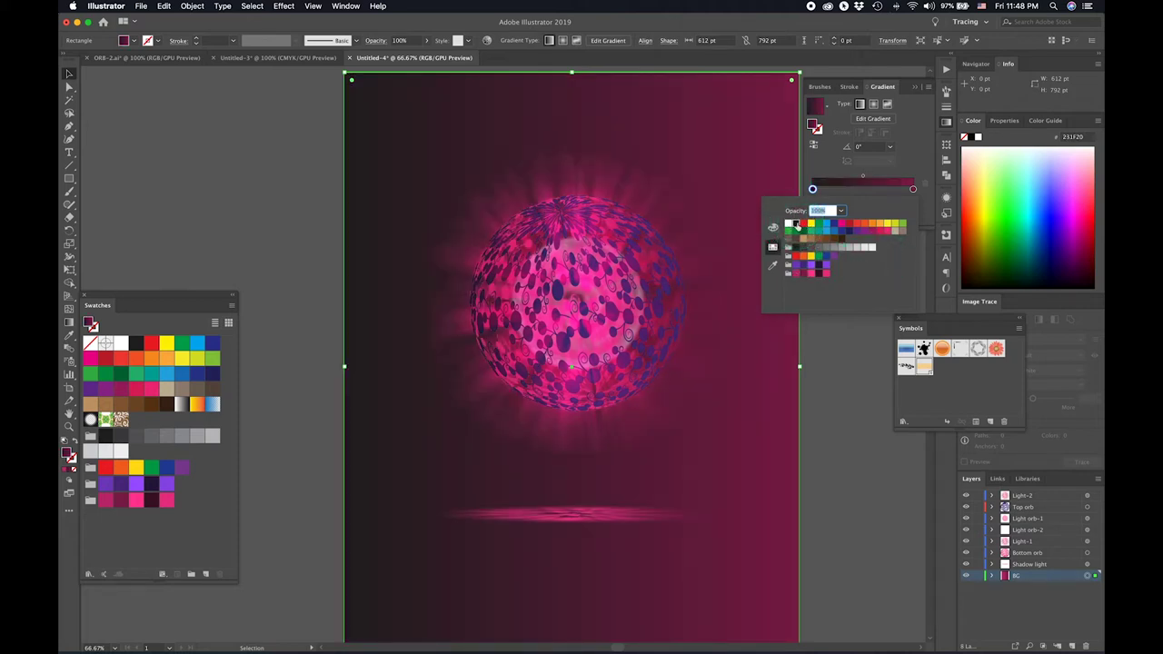
{"action": "left_click_drag", "start_coordinate": [797, 225], "coordinate": [874, 150]}
Set the gradient angle to -90°, push the midpoint toward magenta, and add a dark stop near 73%
{"action": "left_click", "coordinate": [891, 147]}
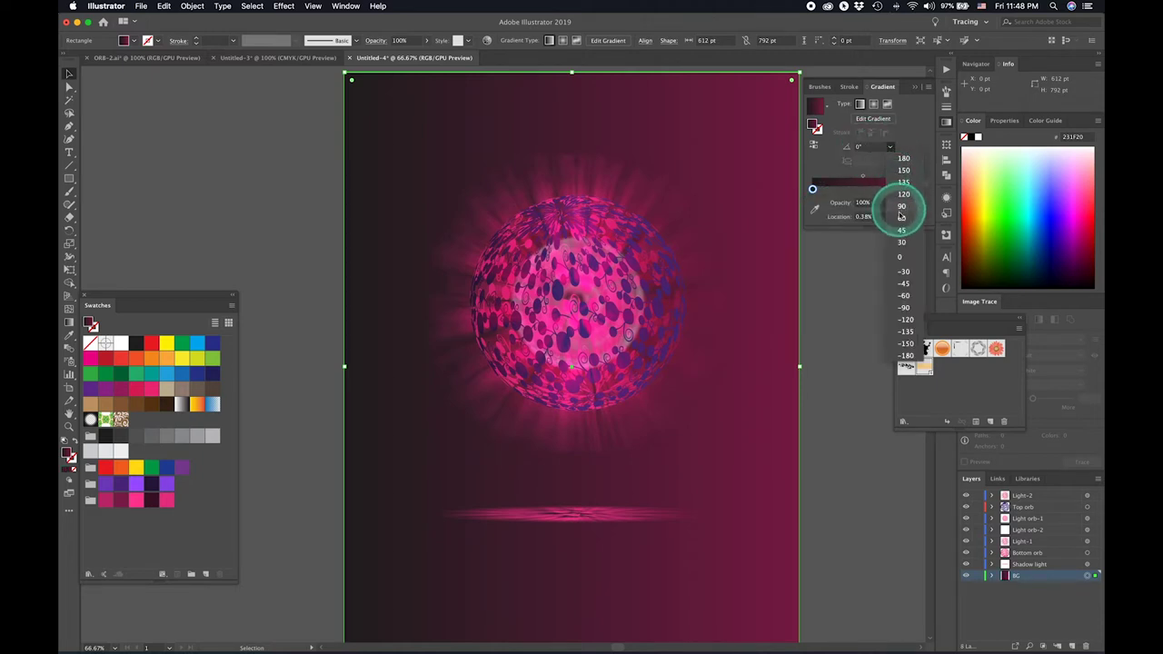
{"action": "left_click", "coordinate": [902, 207]}
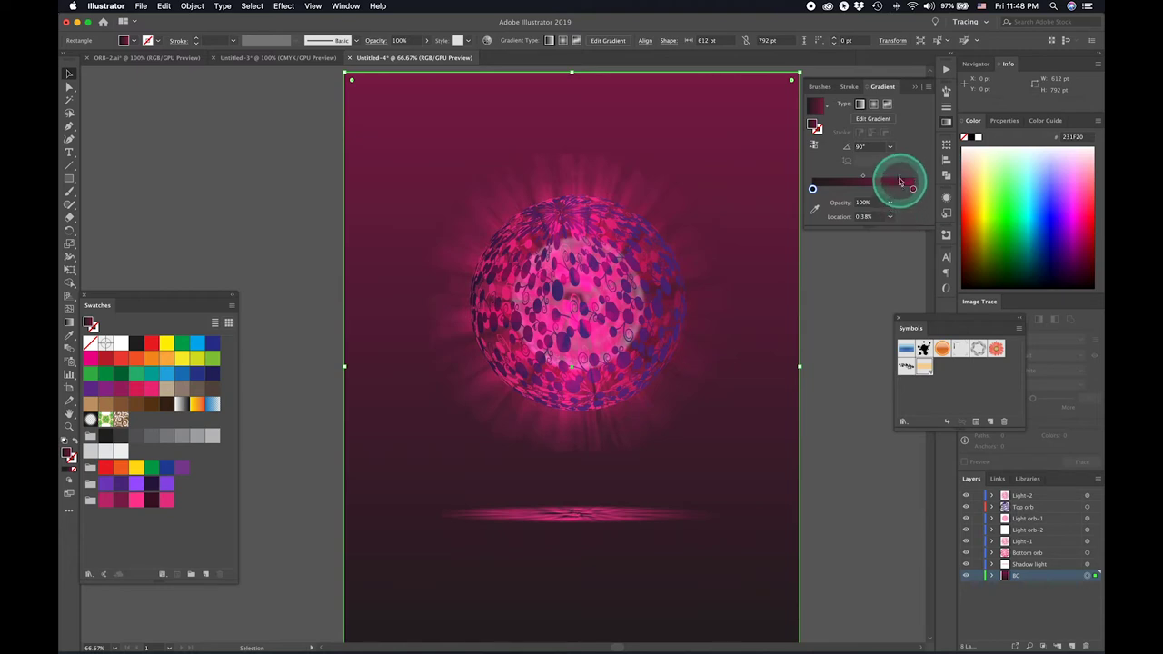
{"action": "left_click_drag", "start_coordinate": [888, 153], "coordinate": [905, 310]}
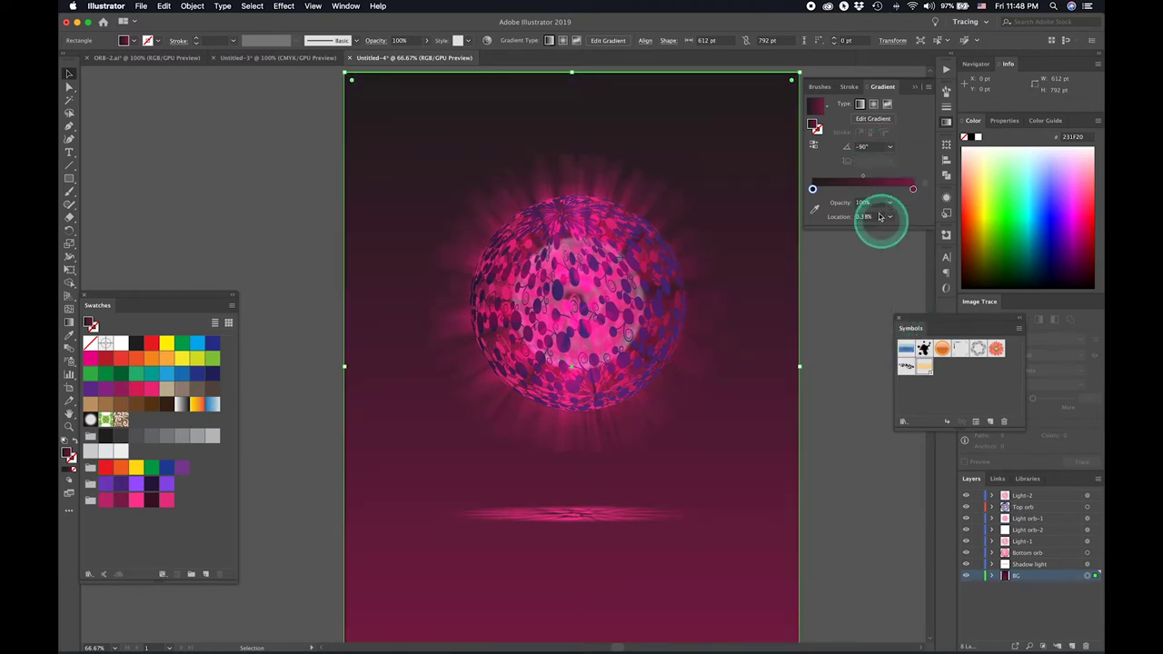
{"action": "left_click", "coordinate": [863, 180]}
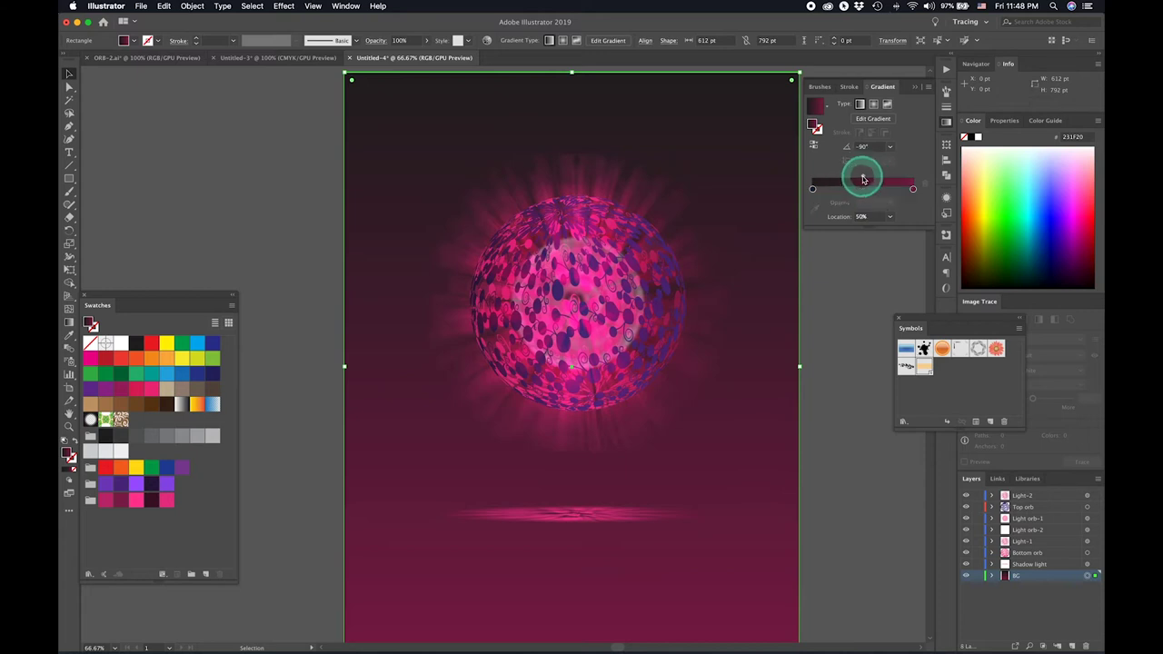
{"action": "left_click_drag", "start_coordinate": [863, 180], "coordinate": [898, 179]}
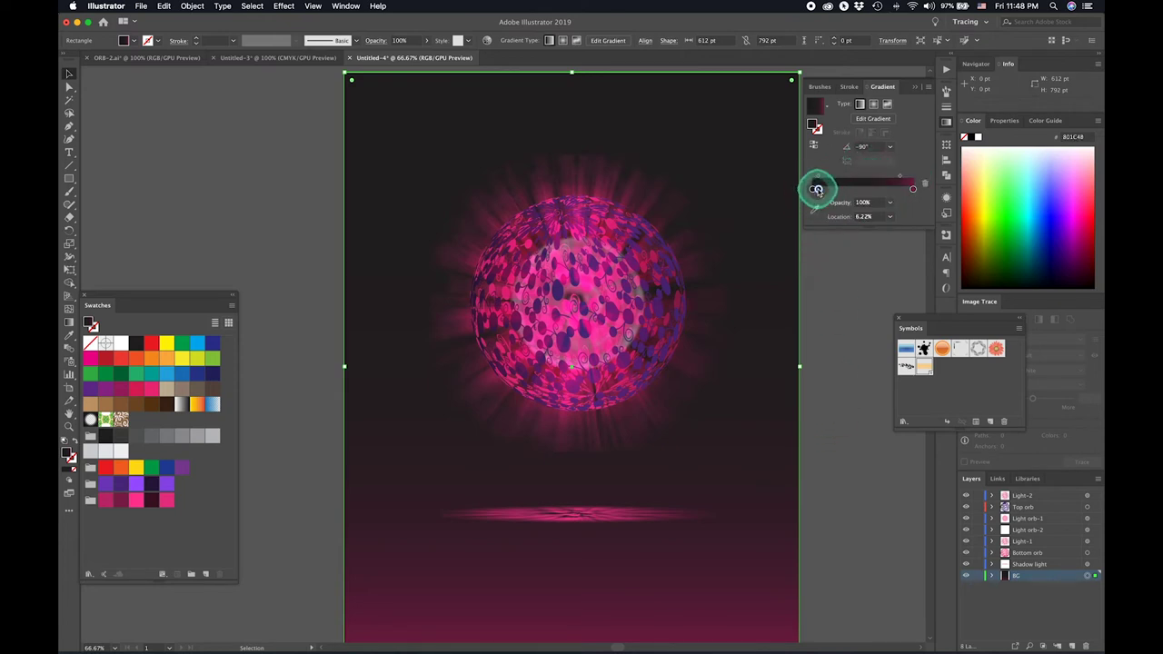
{"action": "left_click_drag", "start_coordinate": [817, 189], "coordinate": [850, 191]}
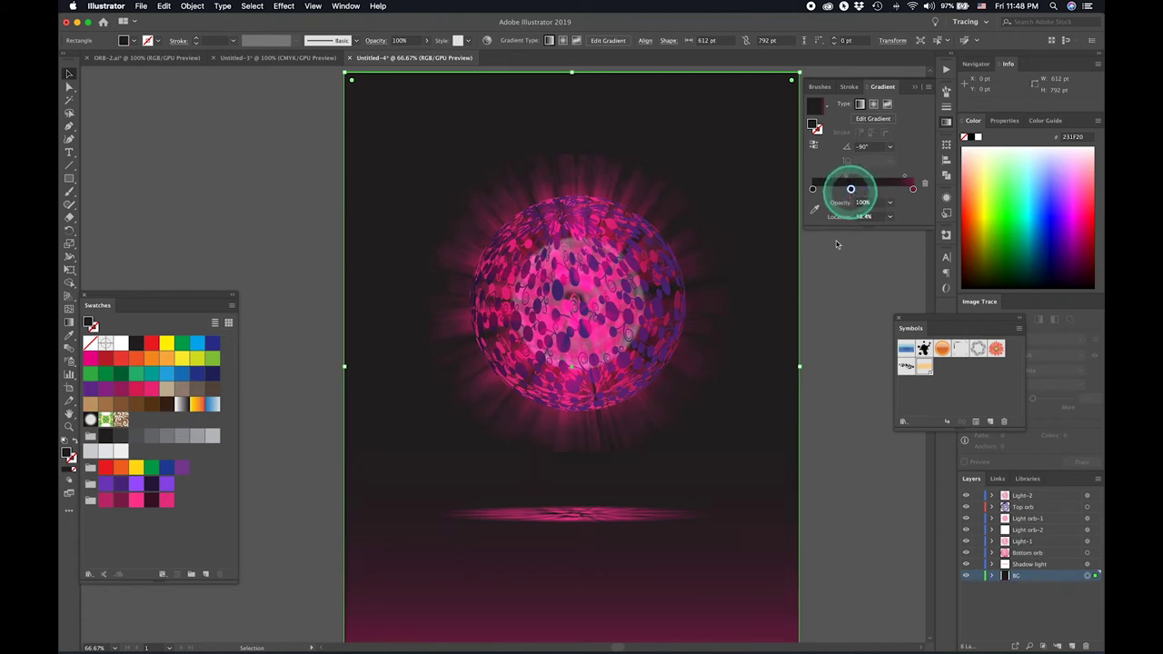
Select the Shadow light ellipse and drag it down toward the magenta bottom edge
{"action": "left_click_drag", "start_coordinate": [997, 612], "coordinate": [1031, 573]}
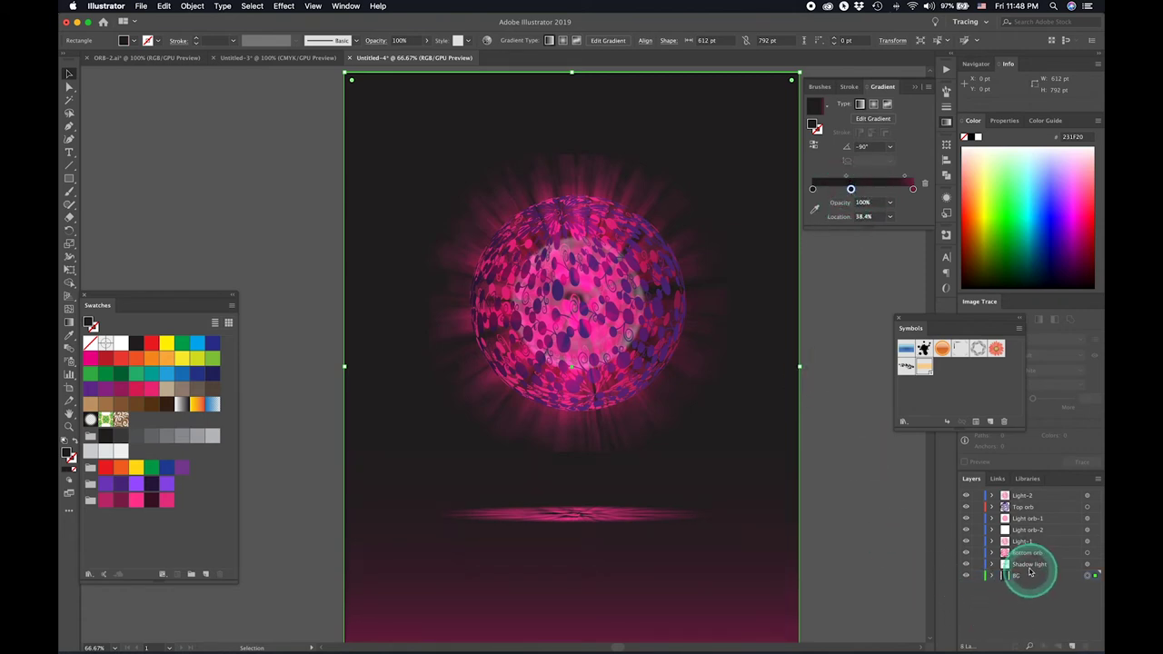
{"action": "left_click", "coordinate": [1031, 564]}
{"action": "left_click", "coordinate": [1092, 566]}
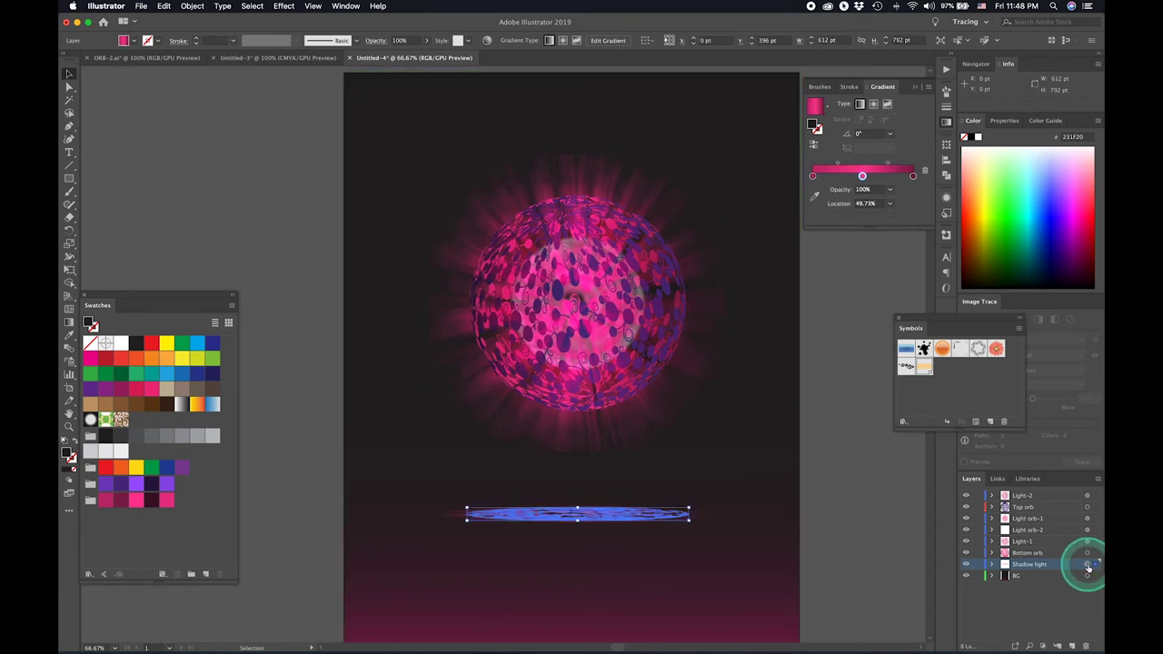
{"action": "left_click_drag", "start_coordinate": [612, 521], "coordinate": [618, 589]}
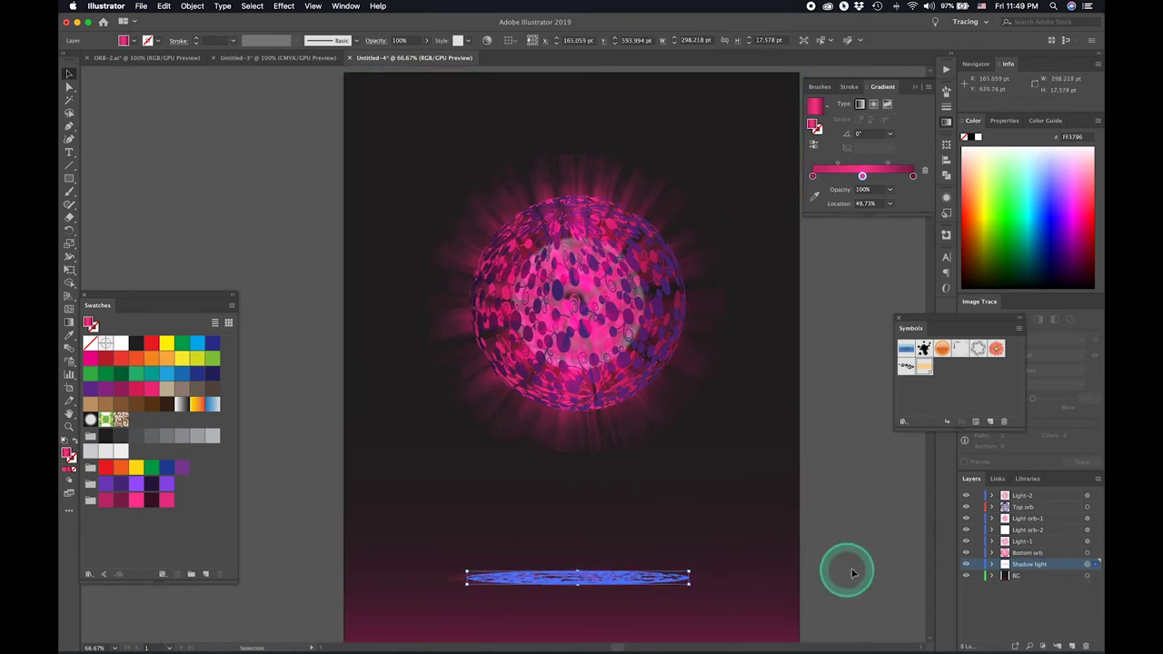
{"action": "left_click", "coordinate": [853, 570]}
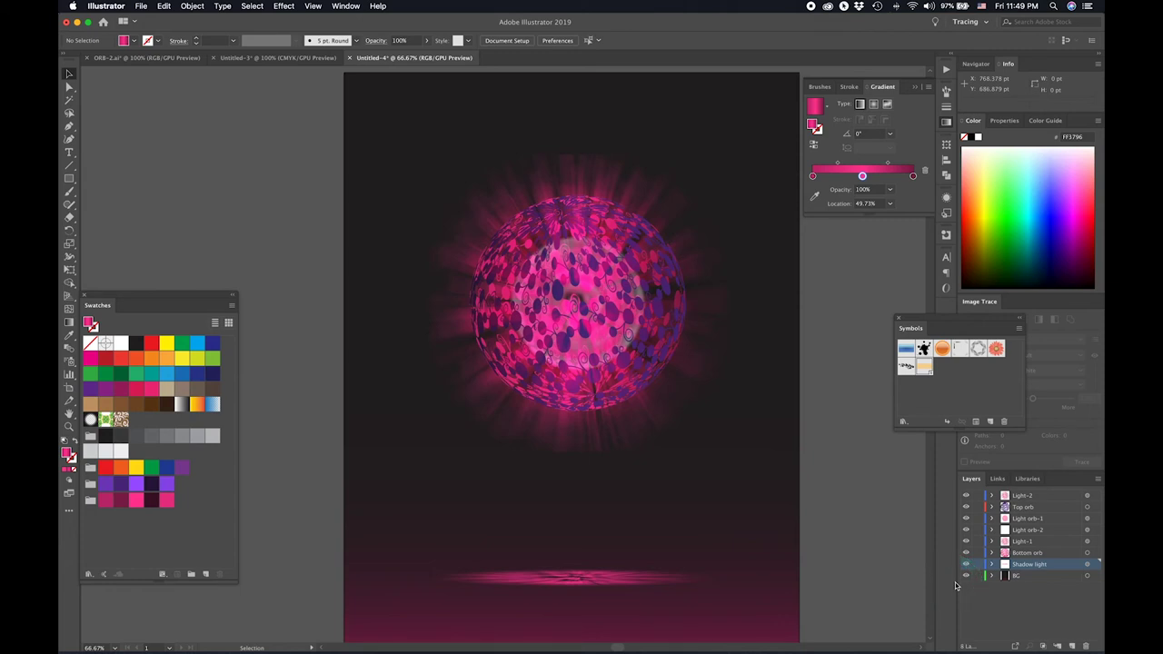
{"action": "key", "text": "super+1"}
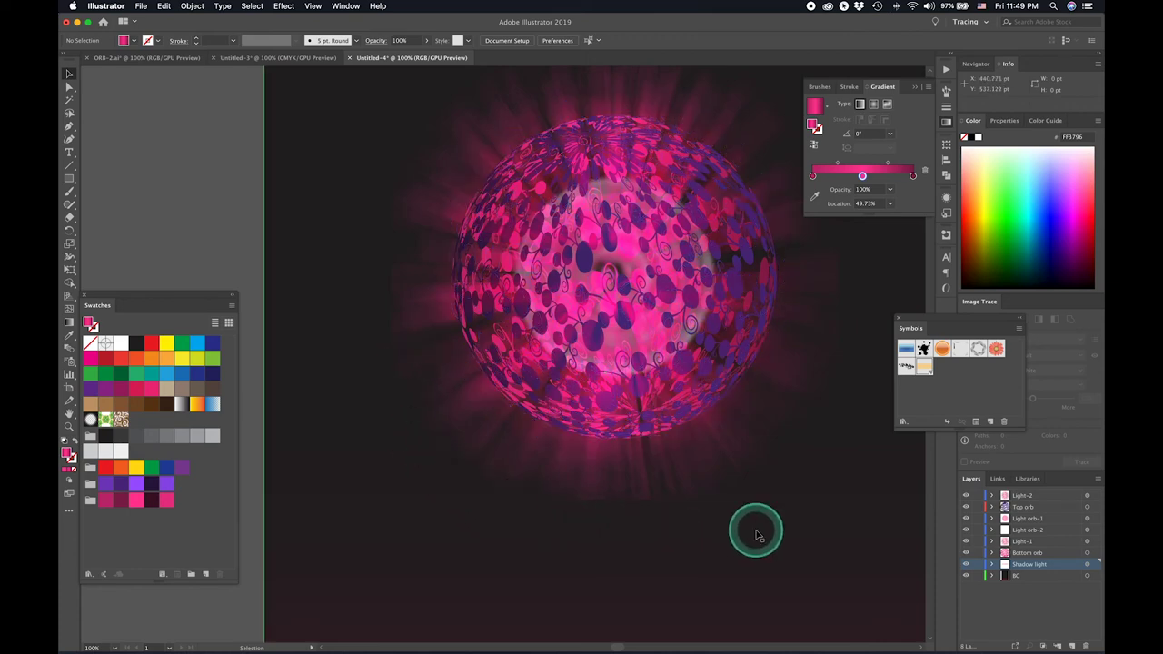
{"action": "key", "text": "super+minus"}
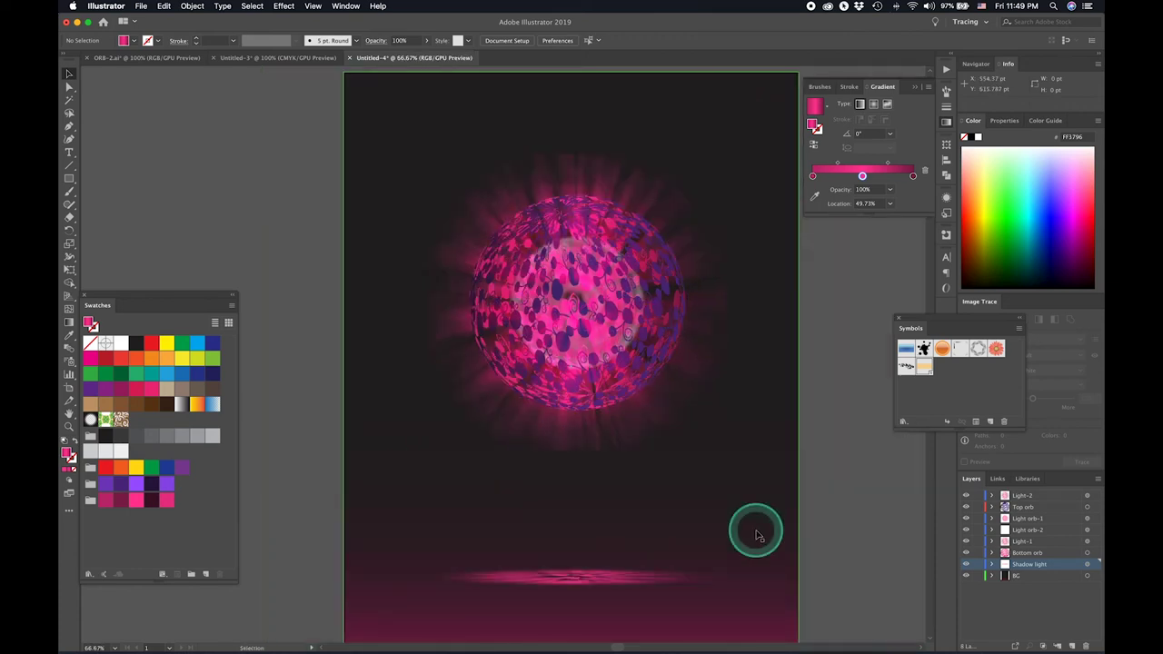
{"action": "left_click_drag", "start_coordinate": [826, 537], "coordinate": [799, 486]}
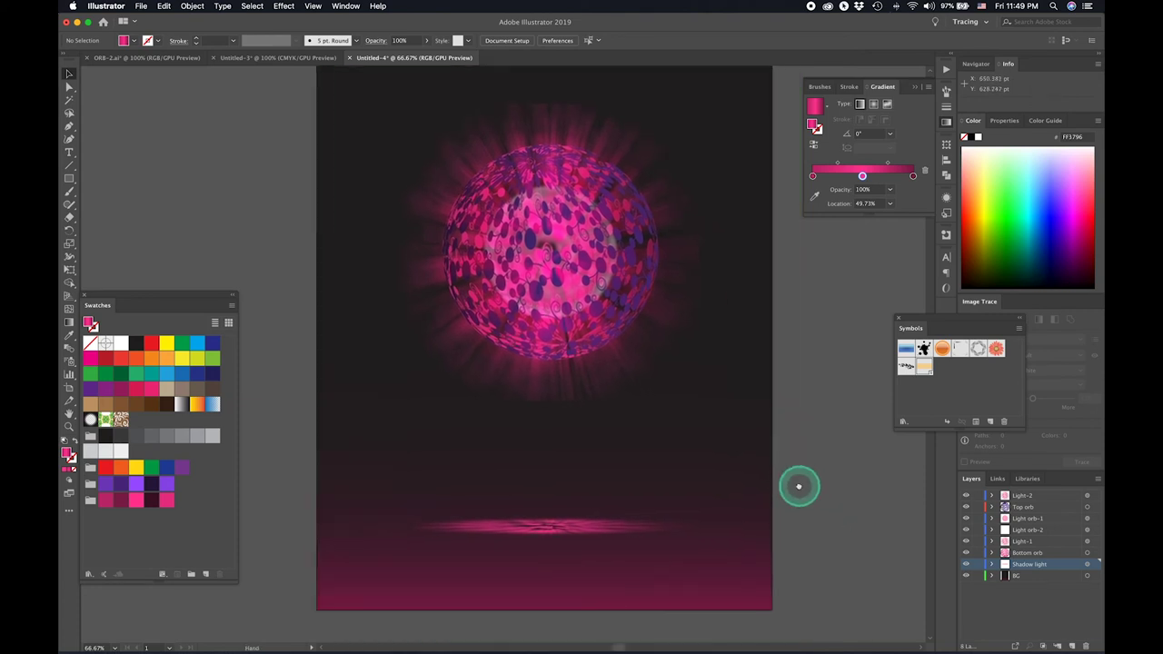
{"action": "left_click_drag", "start_coordinate": [748, 445], "coordinate": [761, 478]}
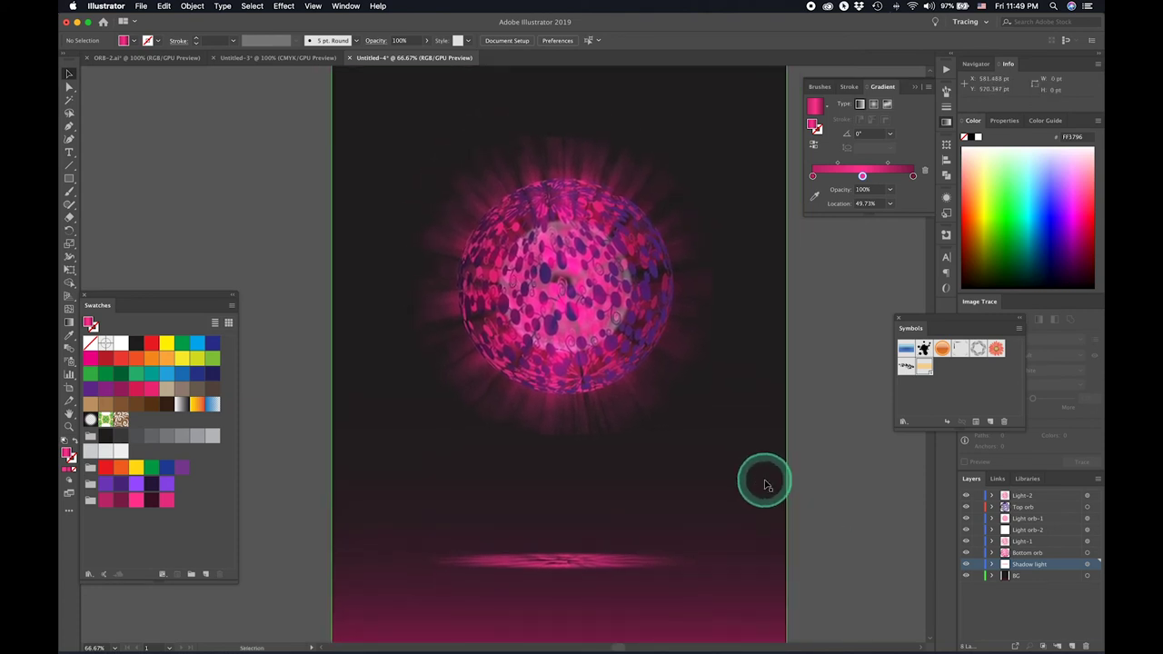